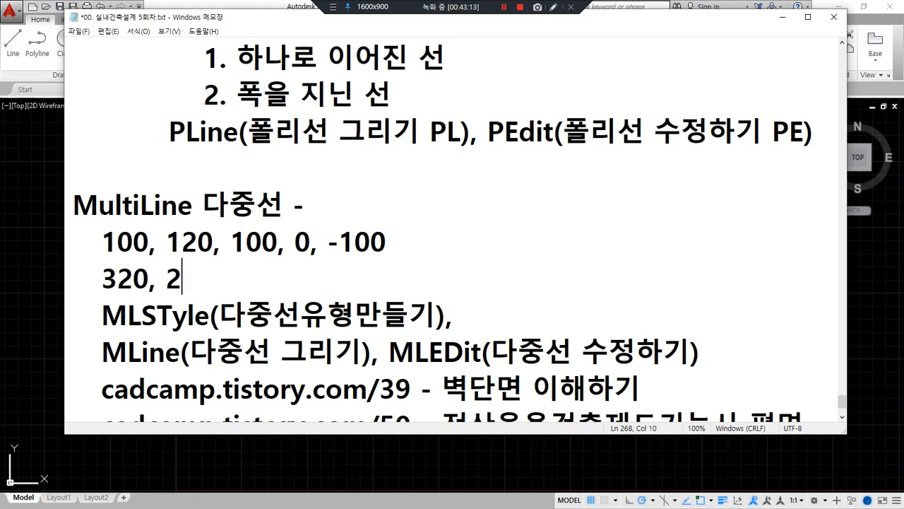
# Complete the second offset row under the MultiLine heading in the notes so it reads 320, 220, 100, 0, -100
pyautogui.write(', 1')
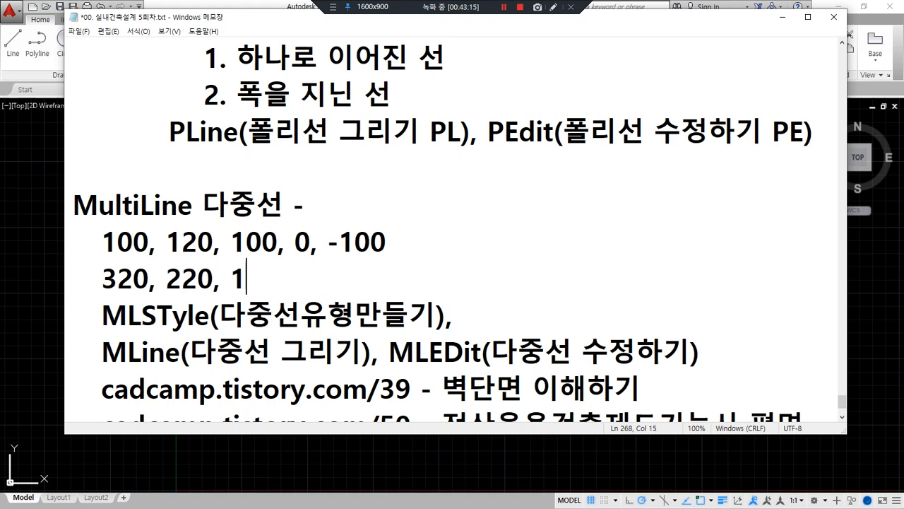
pyautogui.write('00, 0')
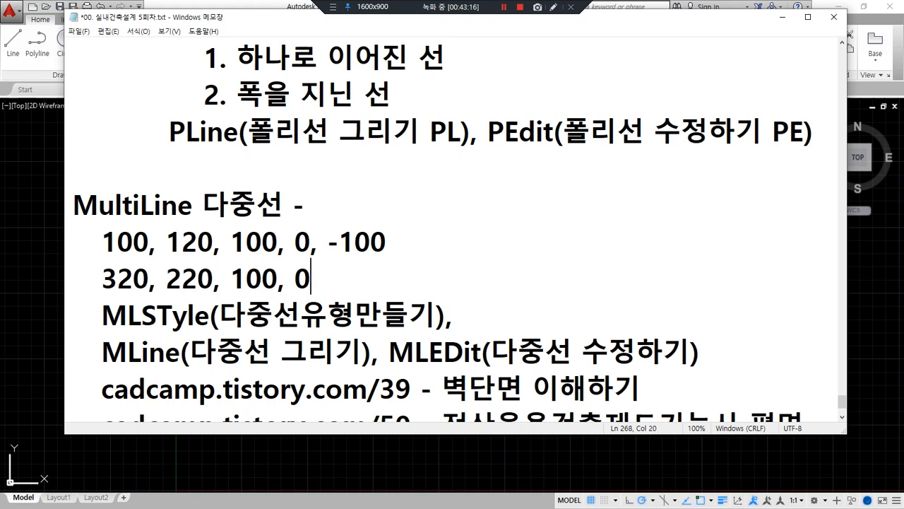
pyautogui.write(', -100')
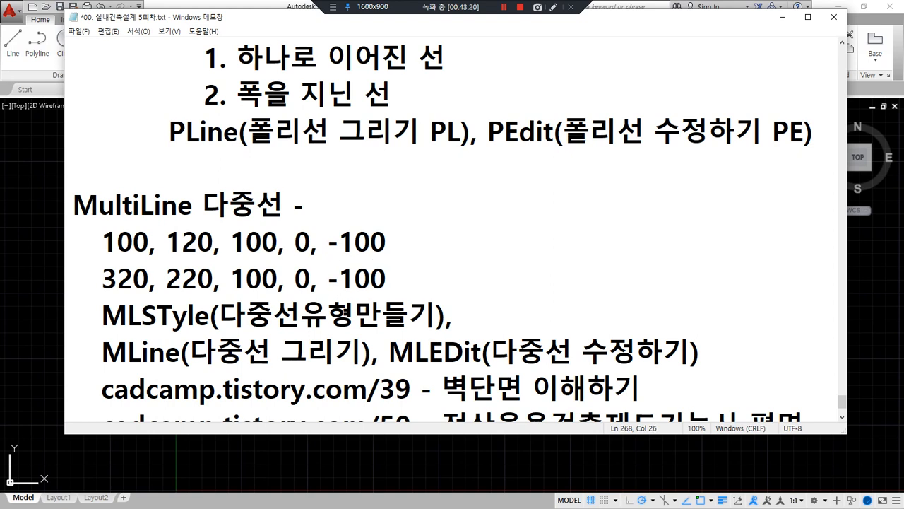
pyautogui.moveTo(303, 189)
pyautogui.mouseDown()
pyautogui.moveTo(303, 364)
pyautogui.moveTo(290, 387)
pyautogui.mouseUp()
pyautogui.moveTo(298, 224)
pyautogui.mouseDown()
pyautogui.moveTo(267, 209)
pyautogui.moveTo(254, 221)
pyautogui.moveTo(137, 220)
pyautogui.mouseUp()
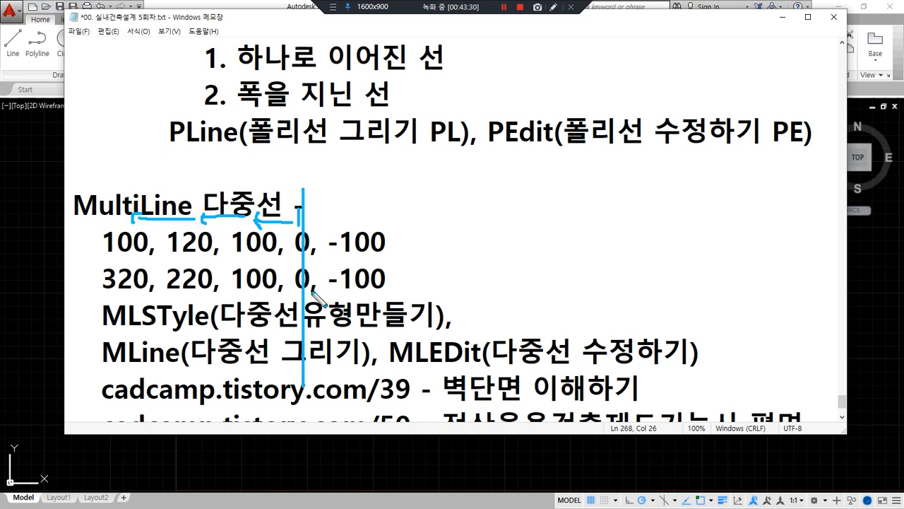
pyautogui.moveTo(304, 292)
pyautogui.mouseDown()
pyautogui.moveTo(259, 291)
pyautogui.moveTo(258, 302)
pyautogui.mouseUp()
pyautogui.moveTo(223, 250)
pyautogui.mouseDown()
pyautogui.moveTo(216, 246)
pyautogui.moveTo(233, 269)
pyautogui.moveTo(207, 290)
pyautogui.moveTo(211, 280)
pyautogui.mouseUp()
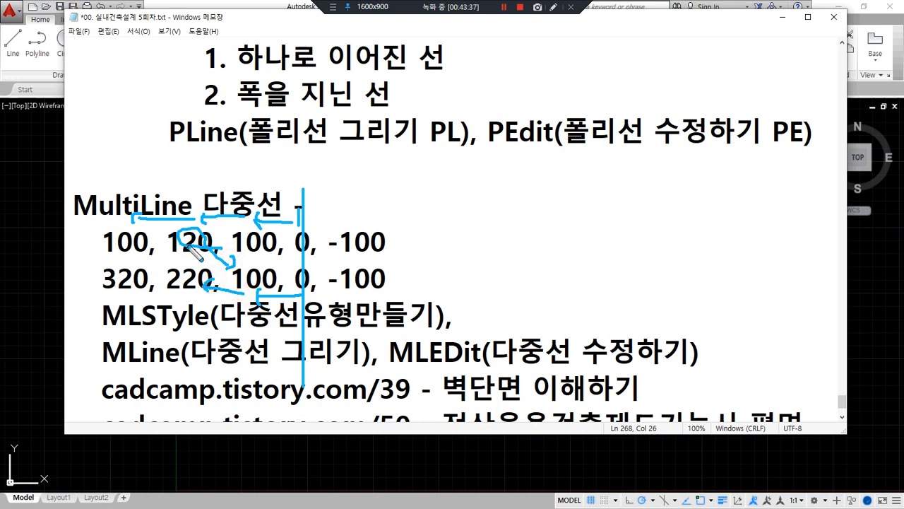
pyautogui.moveTo(138, 250); pyautogui.dragTo(132, 274)
pyautogui.moveTo(214, 295); pyautogui.dragTo(133, 292)
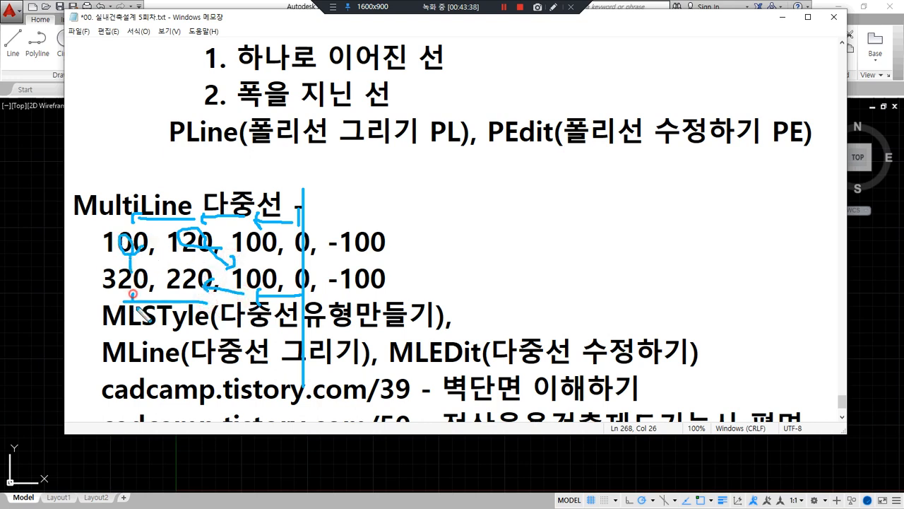
pyautogui.press('Delete')
pyautogui.moveTo(307, 153); pyautogui.dragTo(307, 399)
pyautogui.moveTo(99, 305)
pyautogui.mouseDown()
pyautogui.moveTo(99, 158)
pyautogui.moveTo(99, 424)
pyautogui.mouseUp()
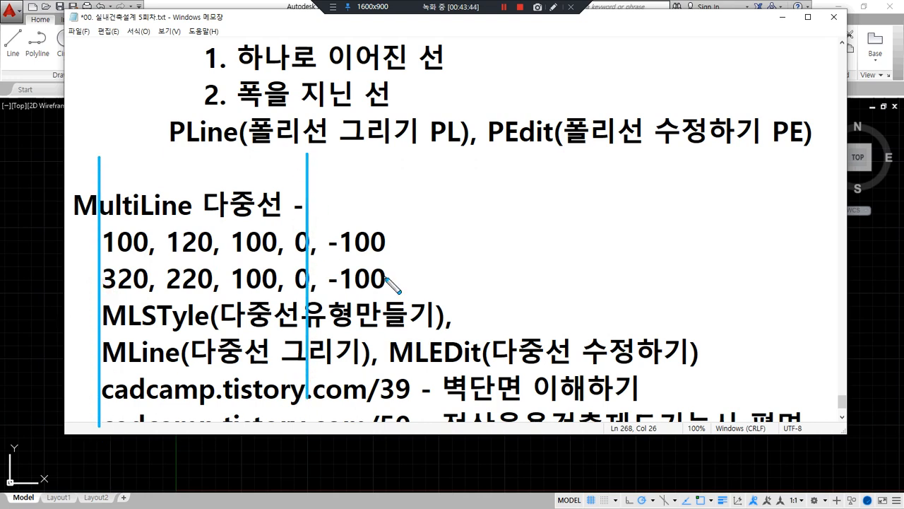
pyautogui.moveTo(393, 210); pyautogui.dragTo(392, 362)
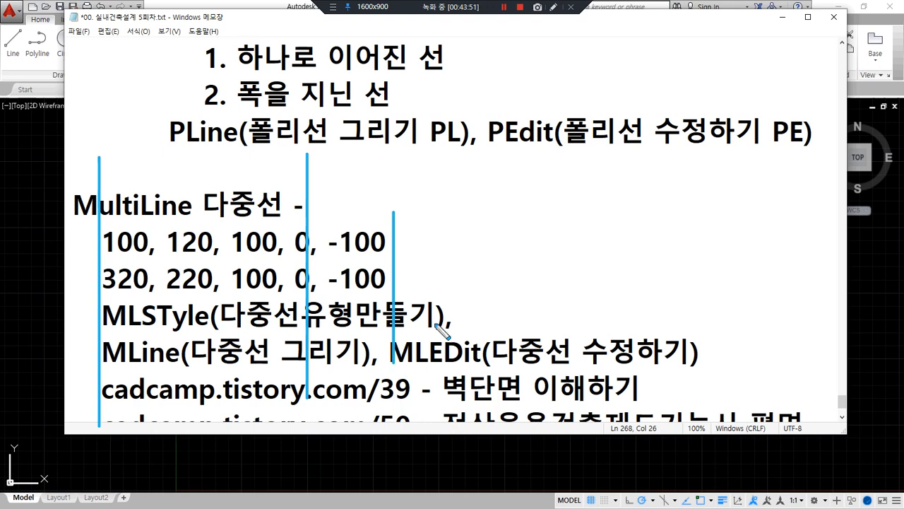
pyautogui.moveTo(488, 272)
pyautogui.mouseDown()
pyautogui.moveTo(399, 280)
pyautogui.moveTo(408, 290)
pyautogui.mouseUp()
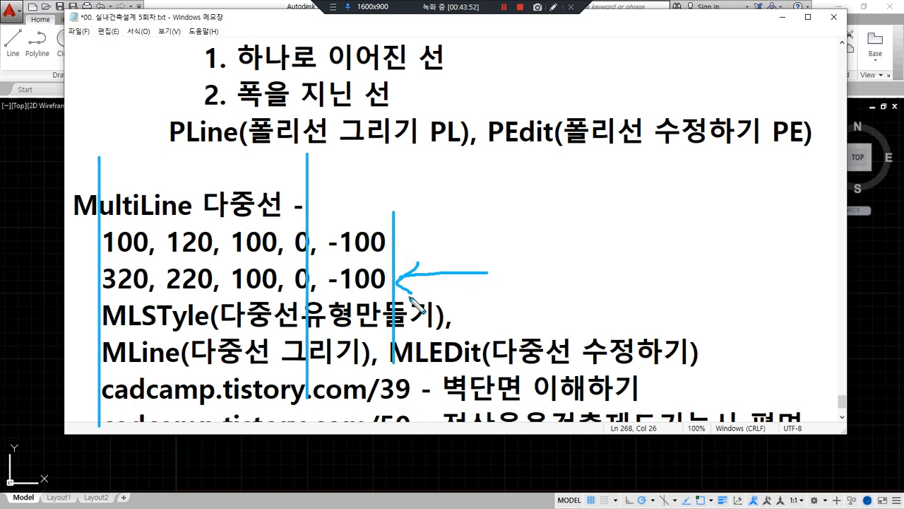
pyautogui.moveTo(414, 240)
pyautogui.mouseDown()
pyautogui.moveTo(443, 229)
pyautogui.moveTo(407, 234)
pyautogui.moveTo(418, 247)
pyautogui.mouseUp()
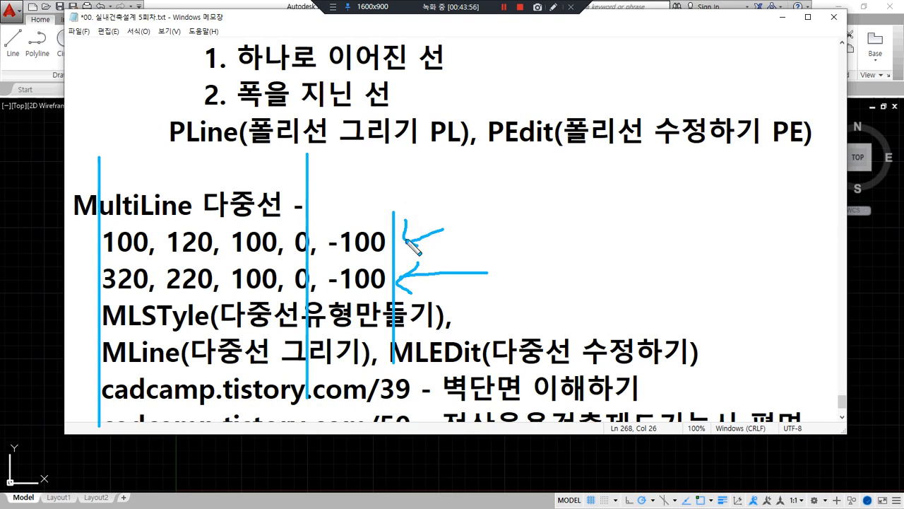
pyautogui.press('Escape')
# Switch to AutoCAD and open the multiline style manager with the MLSTYLE command
pyautogui.click(15, 233)
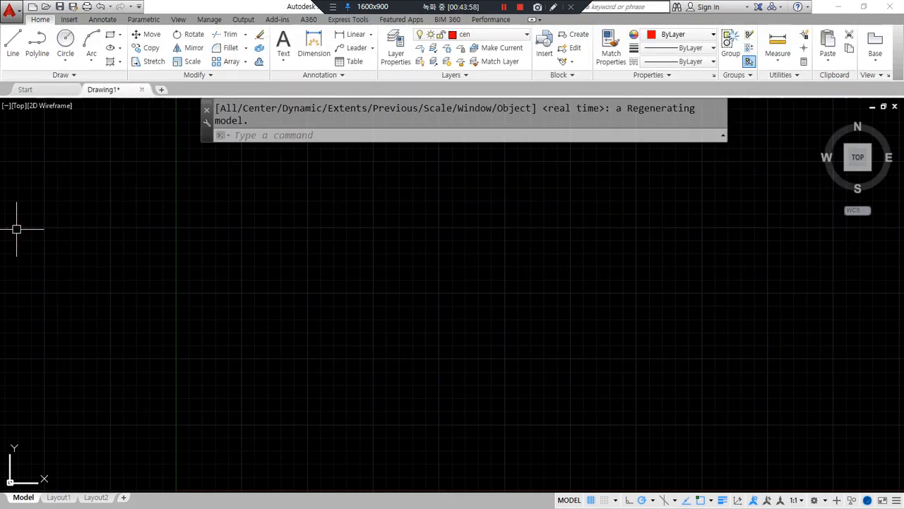
pyautogui.write('MLSTYLE')
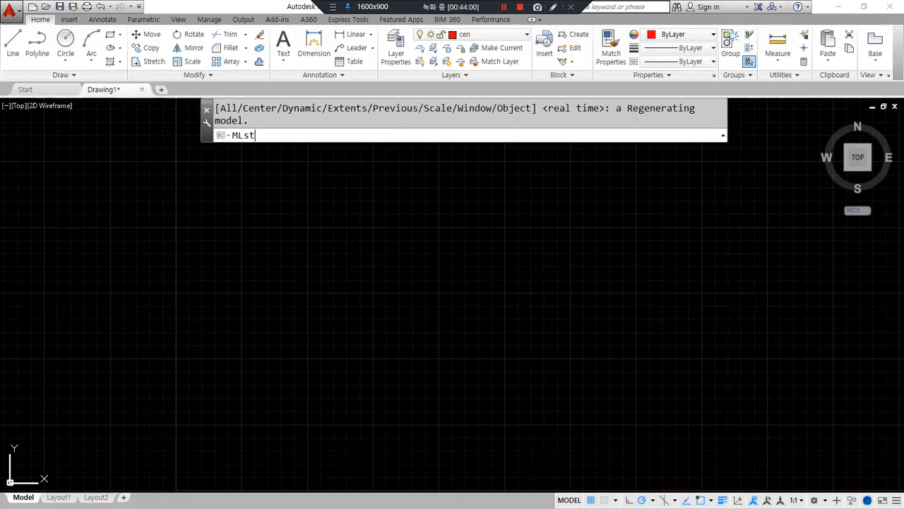
pyautogui.press('Return')
pyautogui.moveTo(497, 131); pyautogui.dragTo(421, 94)
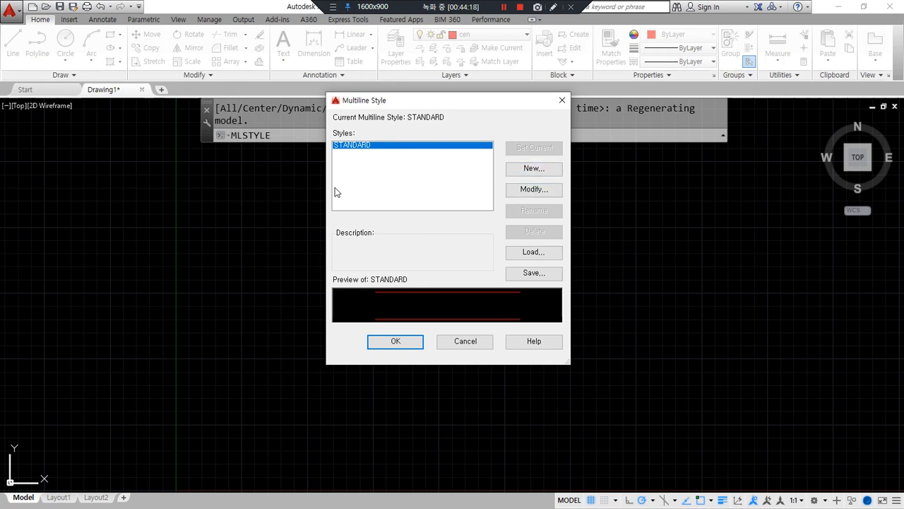
pyautogui.moveTo(378, 165)
pyautogui.mouseDown()
pyautogui.moveTo(338, 158)
pyautogui.moveTo(355, 136)
pyautogui.moveTo(382, 167)
pyautogui.mouseUp()
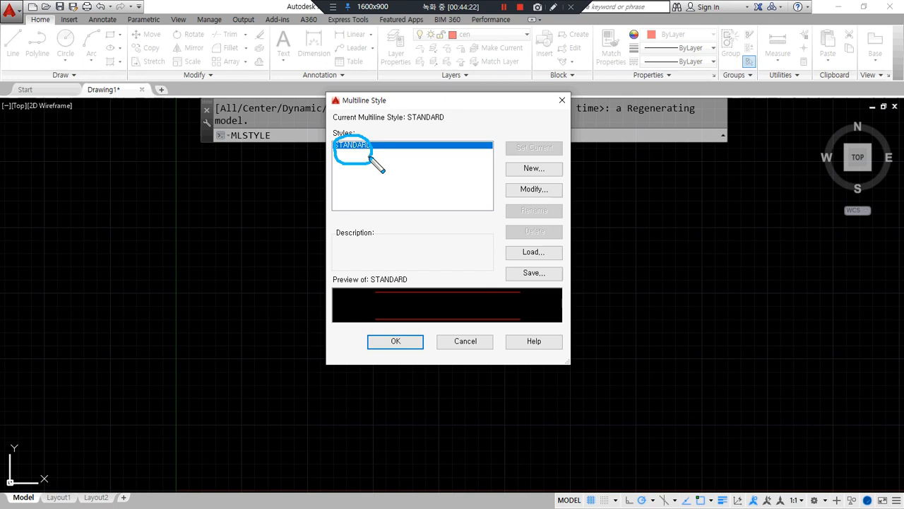
pyautogui.moveTo(370, 158)
pyautogui.mouseDown()
pyautogui.moveTo(368, 295)
pyautogui.moveTo(379, 281)
pyautogui.moveTo(371, 301)
pyautogui.moveTo(400, 337)
pyautogui.moveTo(382, 283)
pyautogui.moveTo(431, 325)
pyautogui.moveTo(370, 296)
pyautogui.mouseUp()
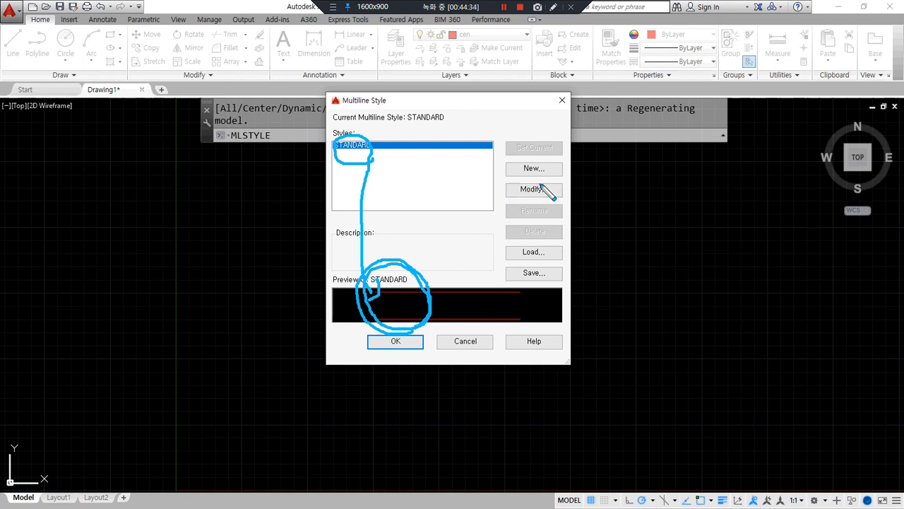
pyautogui.moveTo(541, 178)
pyautogui.mouseDown()
pyautogui.moveTo(522, 181)
pyautogui.moveTo(548, 166)
pyautogui.moveTo(547, 183)
pyautogui.mouseUp()
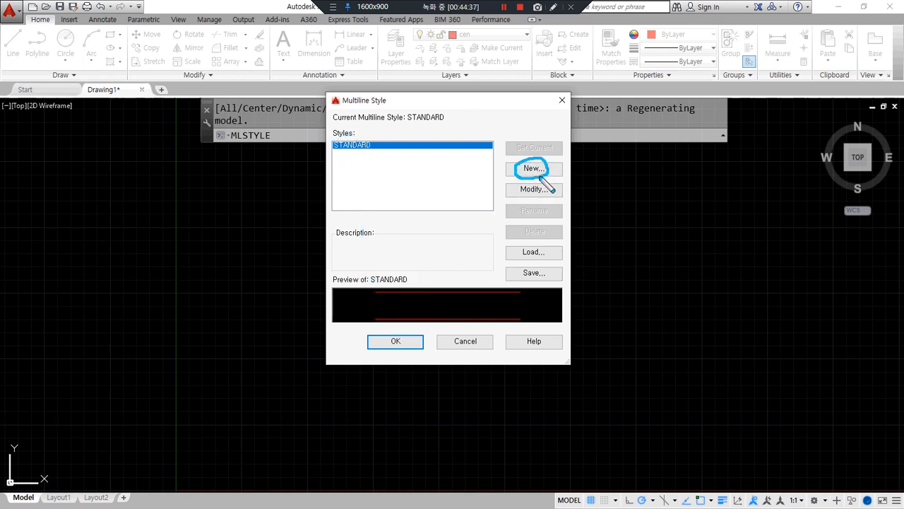
pyautogui.moveTo(532, 214)
pyautogui.mouseDown()
pyautogui.moveTo(537, 190)
pyautogui.moveTo(518, 214)
pyautogui.moveTo(552, 199)
pyautogui.moveTo(535, 216)
pyautogui.moveTo(543, 238)
pyautogui.moveTo(521, 236)
pyautogui.moveTo(549, 230)
pyautogui.mouseUp()
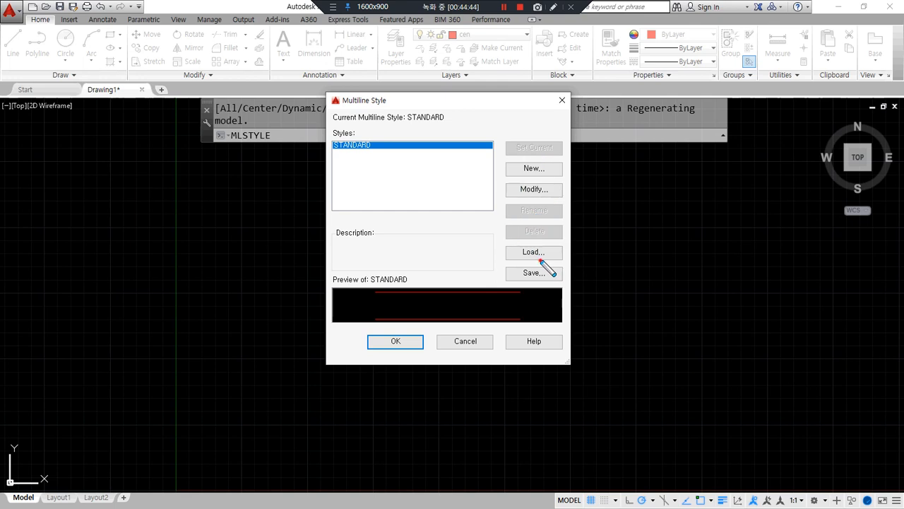
pyautogui.moveTo(546, 269)
pyautogui.mouseDown()
pyautogui.moveTo(526, 287)
pyautogui.moveTo(544, 271)
pyautogui.moveTo(541, 244)
pyautogui.moveTo(544, 259)
pyautogui.mouseUp()
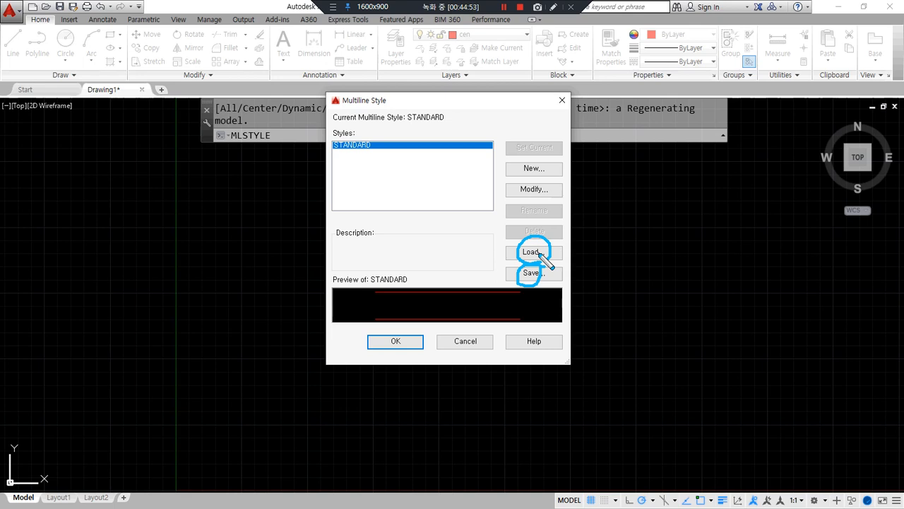
pyautogui.moveTo(549, 152)
pyautogui.mouseDown()
pyautogui.moveTo(523, 149)
pyautogui.moveTo(558, 165)
pyautogui.mouseUp()
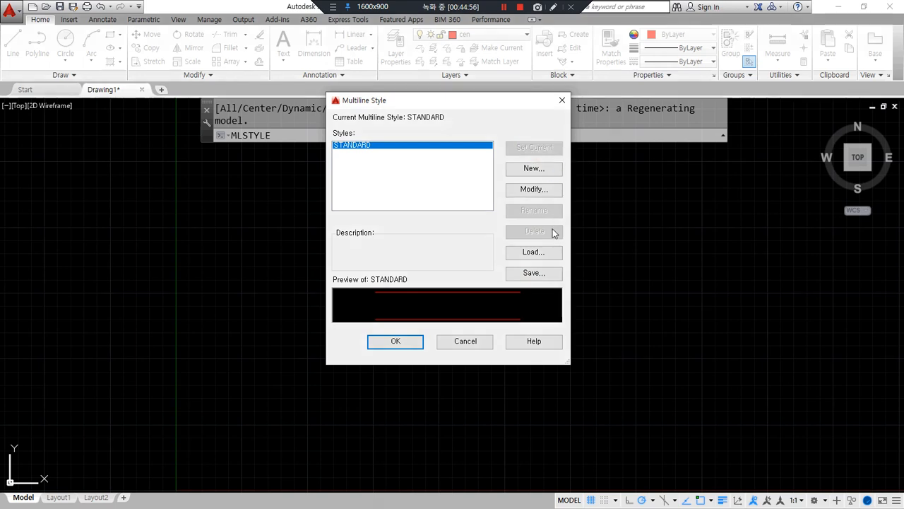
# Create a new multiline style named W420 based on STANDARD and continue to its settings
pyautogui.click(543, 171)
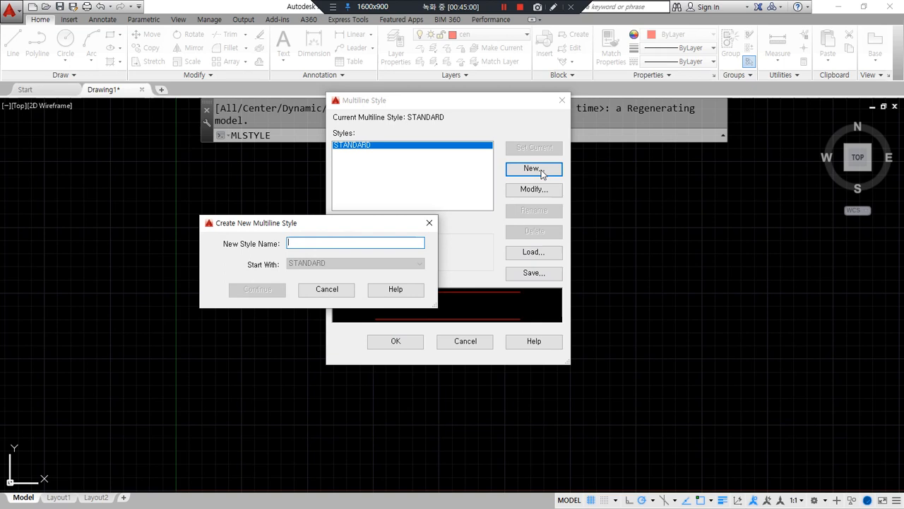
pyautogui.moveTo(240, 273)
pyautogui.mouseDown()
pyautogui.moveTo(349, 277)
pyautogui.moveTo(364, 263)
pyautogui.moveTo(365, 236)
pyautogui.moveTo(346, 242)
pyautogui.mouseUp()
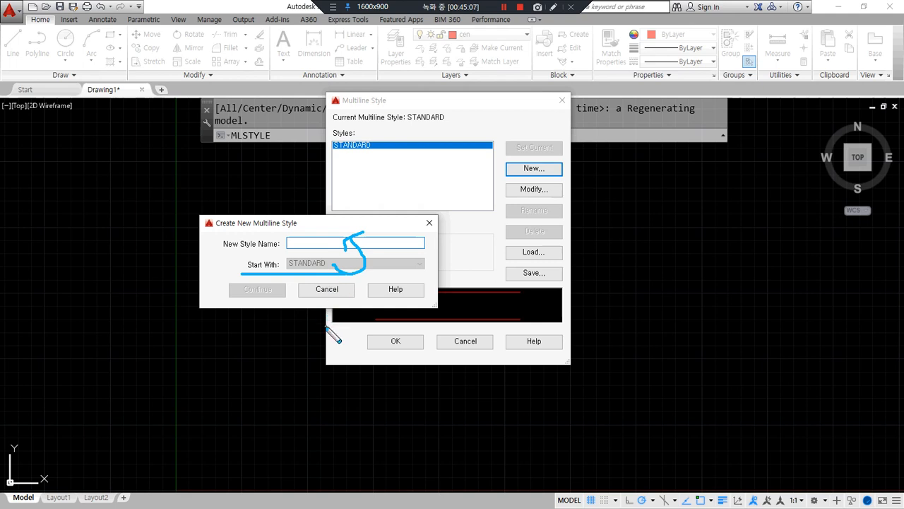
pyautogui.write('W')
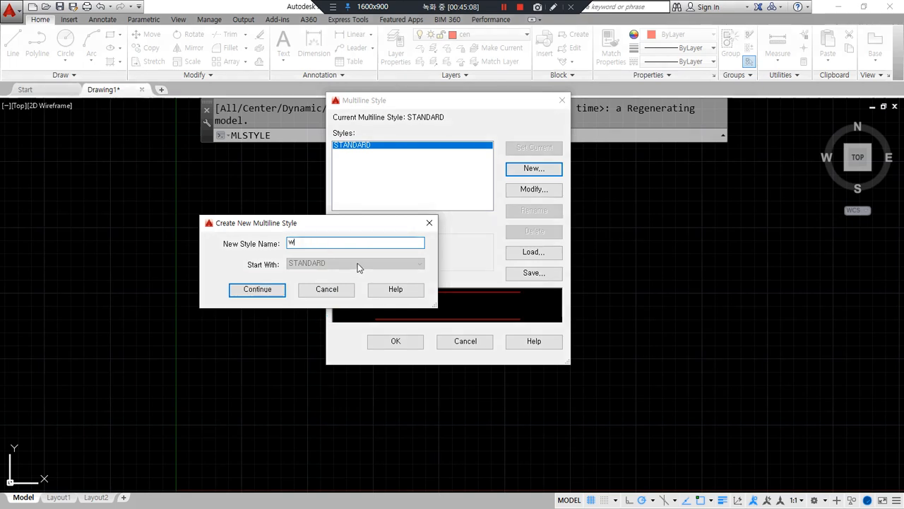
pyautogui.press('BackSpace')
pyautogui.write('W420')
pyautogui.click(263, 291)
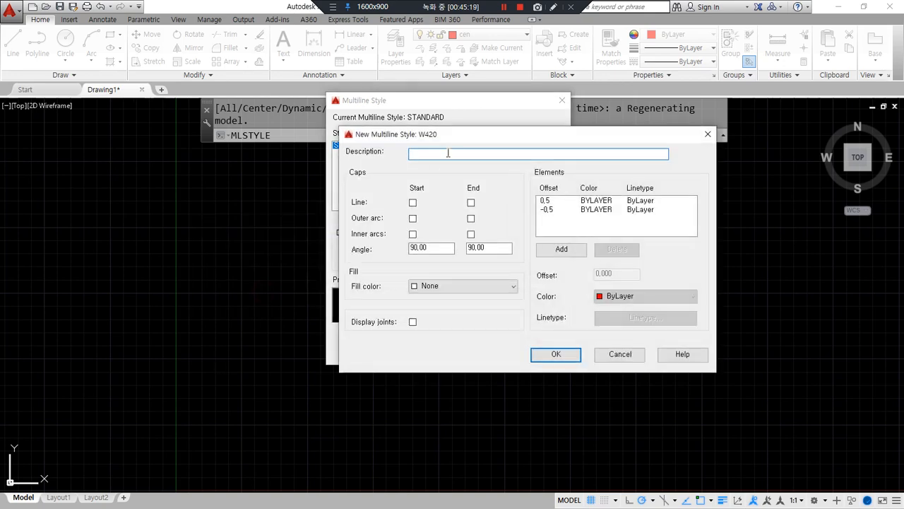
# Enter "외벽 420mm 단열재 포함" as the description of the W420 multiline style
pyautogui.moveTo(457, 134); pyautogui.dragTo(306, 159)
pyautogui.moveTo(203, 189); pyautogui.dragTo(563, 189)
pyautogui.moveTo(372, 189); pyautogui.dragTo(371, 463)
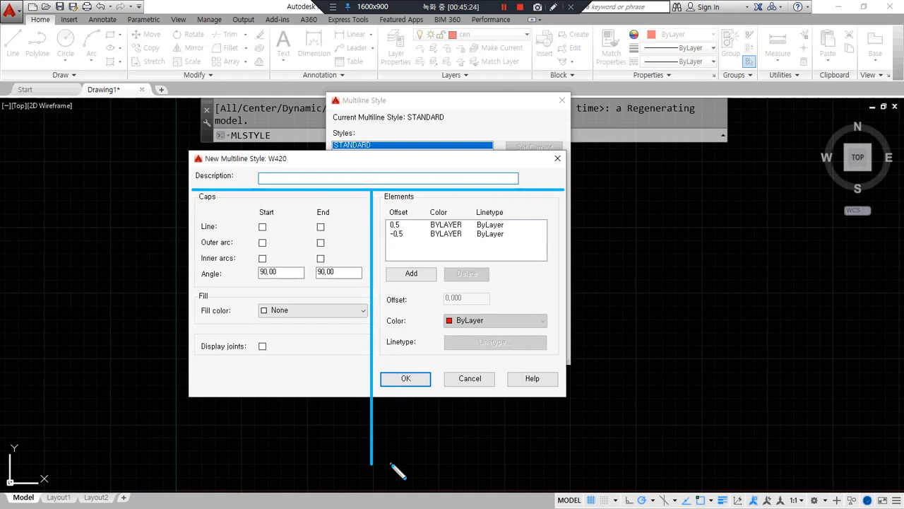
pyautogui.moveTo(227, 188)
pyautogui.mouseDown()
pyautogui.moveTo(209, 191)
pyautogui.moveTo(199, 170)
pyautogui.moveTo(234, 188)
pyautogui.mouseUp()
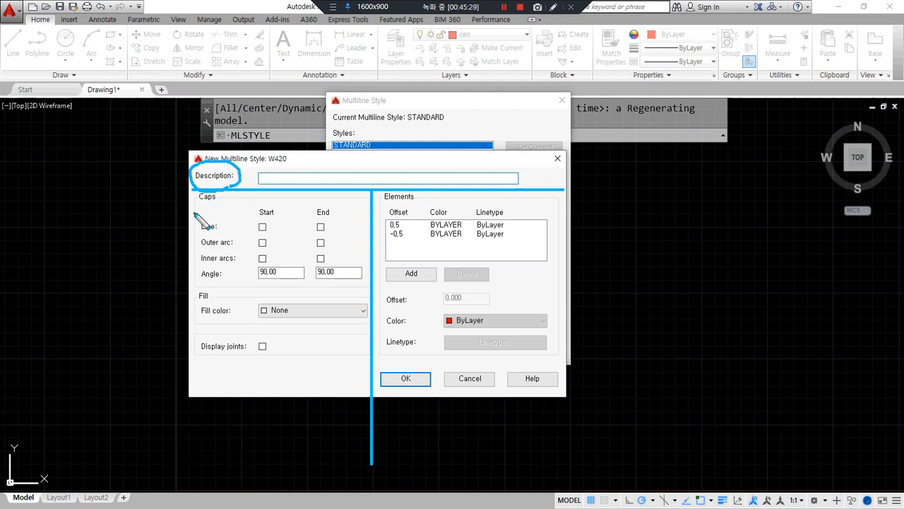
pyautogui.click(296, 179)
pyautogui.write('외벽 420mm 단열재 포함')
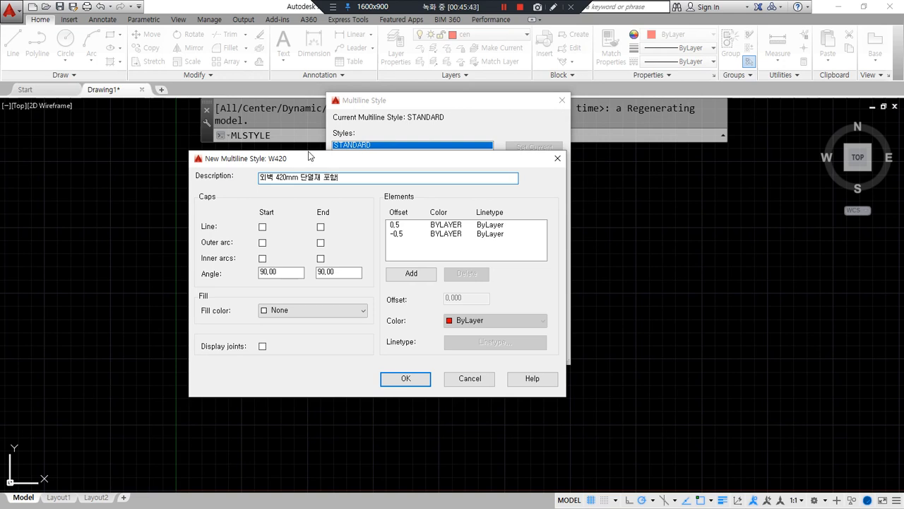
pyautogui.moveTo(174, 192); pyautogui.dragTo(569, 192)
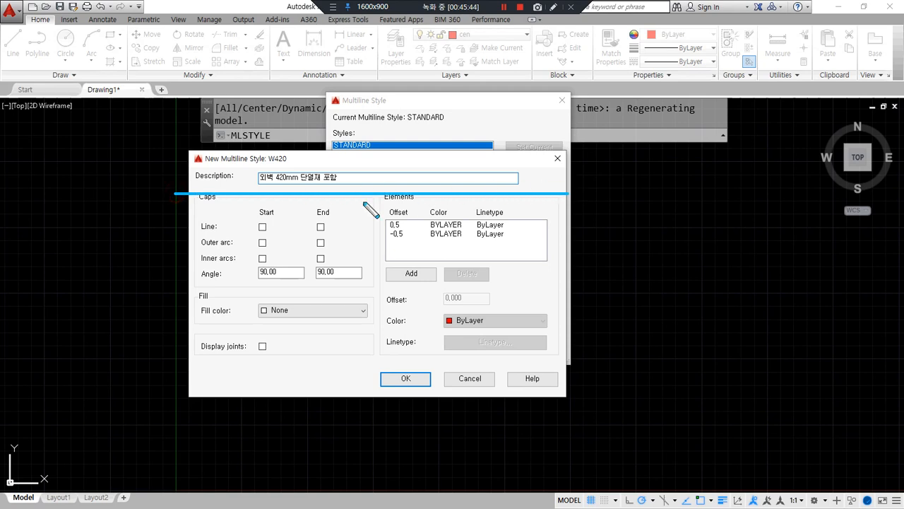
pyautogui.moveTo(370, 193); pyautogui.dragTo(371, 466)
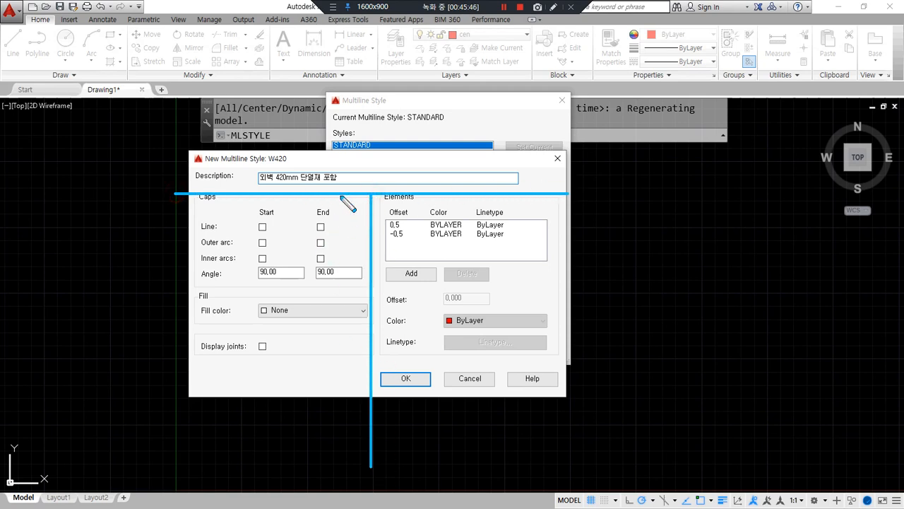
pyautogui.moveTo(225, 199); pyautogui.dragTo(175, 249)
pyautogui.moveTo(315, 178); pyautogui.dragTo(183, 313)
pyautogui.moveTo(335, 197); pyautogui.dragTo(177, 371)
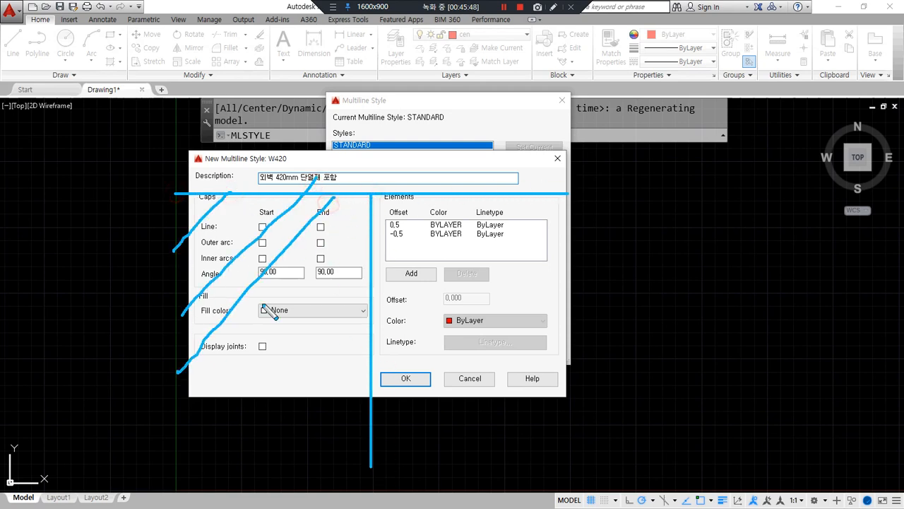
pyautogui.moveTo(350, 241); pyautogui.dragTo(178, 415)
pyautogui.moveTo(351, 307); pyautogui.dragTo(243, 431)
pyautogui.moveTo(552, 355)
pyautogui.mouseDown()
pyautogui.moveTo(530, 375)
pyautogui.moveTo(467, 195)
pyautogui.moveTo(542, 359)
pyautogui.mouseUp()
pyautogui.moveTo(374, 353)
pyautogui.mouseDown()
pyautogui.moveTo(400, 195)
pyautogui.moveTo(541, 343)
pyautogui.moveTo(390, 360)
pyautogui.mouseUp()
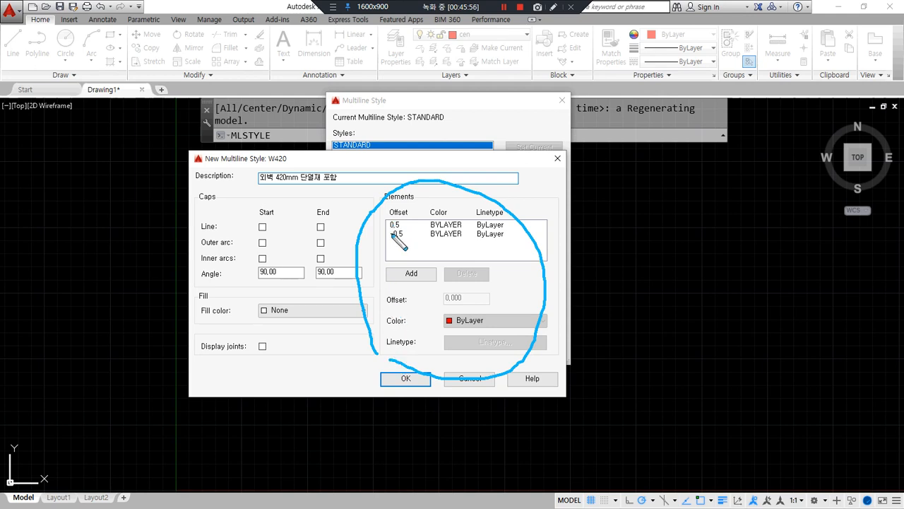
pyautogui.moveTo(390, 225); pyautogui.dragTo(505, 224)
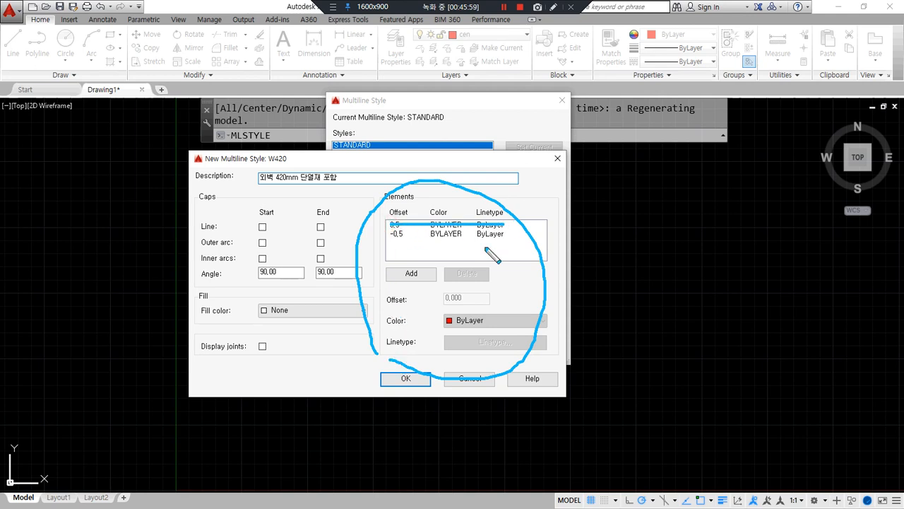
pyautogui.moveTo(408, 362)
pyautogui.mouseDown()
pyautogui.moveTo(374, 321)
pyautogui.moveTo(428, 289)
pyautogui.moveTo(478, 309)
pyautogui.moveTo(471, 363)
pyautogui.moveTo(419, 369)
pyautogui.mouseUp()
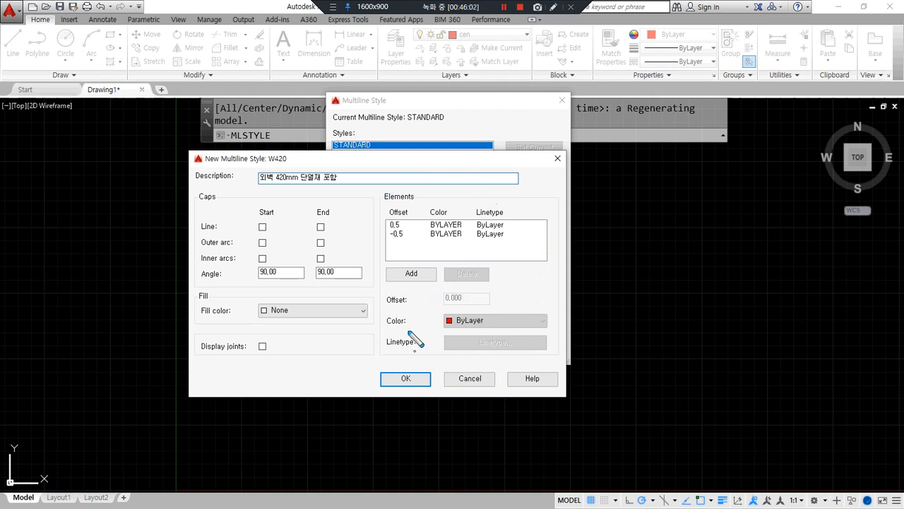
pyautogui.moveTo(387, 320)
pyautogui.mouseDown()
pyautogui.moveTo(541, 320)
pyautogui.moveTo(388, 342)
pyautogui.mouseUp()
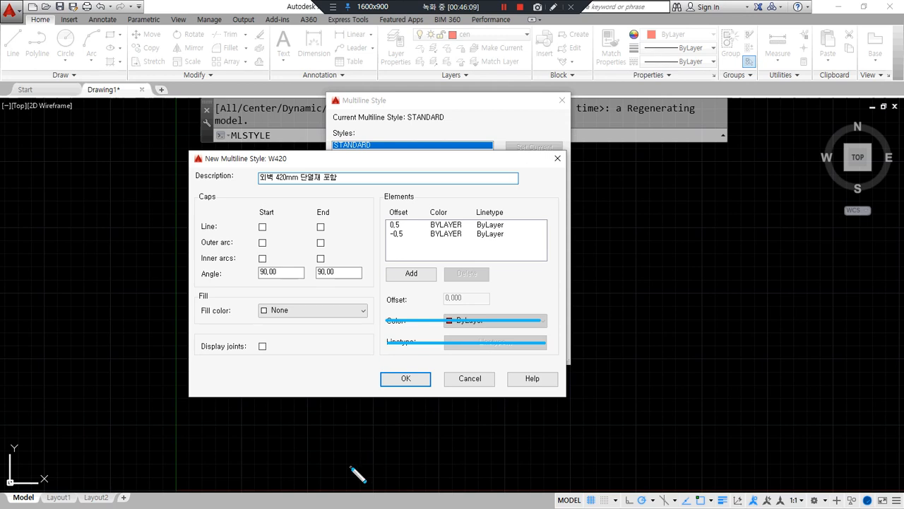
# Change the offsets of the two default W420 elements to 100 and -100
pyautogui.click(399, 226)
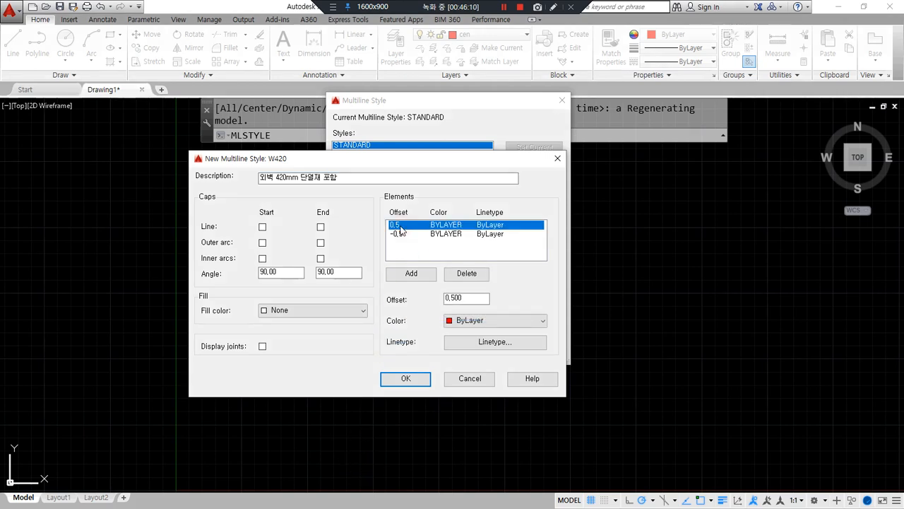
pyautogui.moveTo(518, 224)
pyautogui.mouseDown()
pyautogui.moveTo(528, 300)
pyautogui.moveTo(506, 301)
pyautogui.moveTo(509, 290)
pyautogui.moveTo(515, 316)
pyautogui.mouseUp()
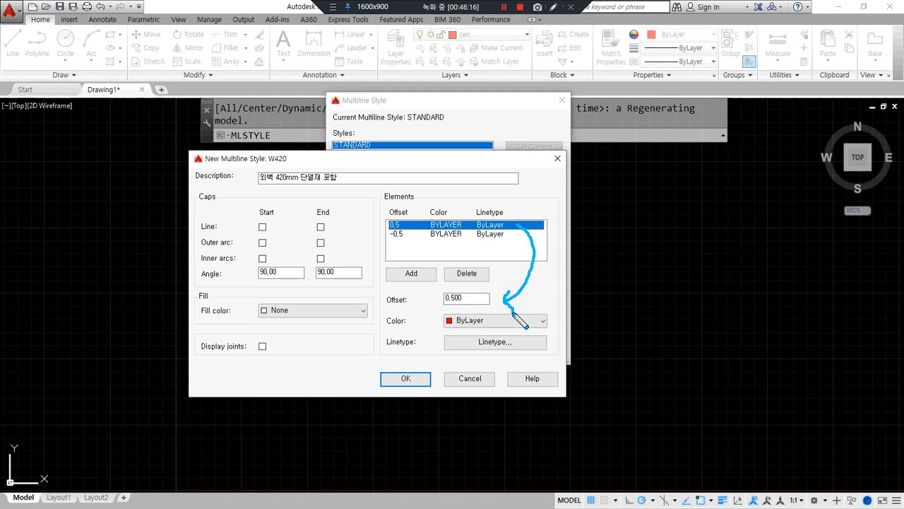
pyautogui.press('Escape')
pyautogui.moveTo(469, 296); pyautogui.dragTo(392, 304)
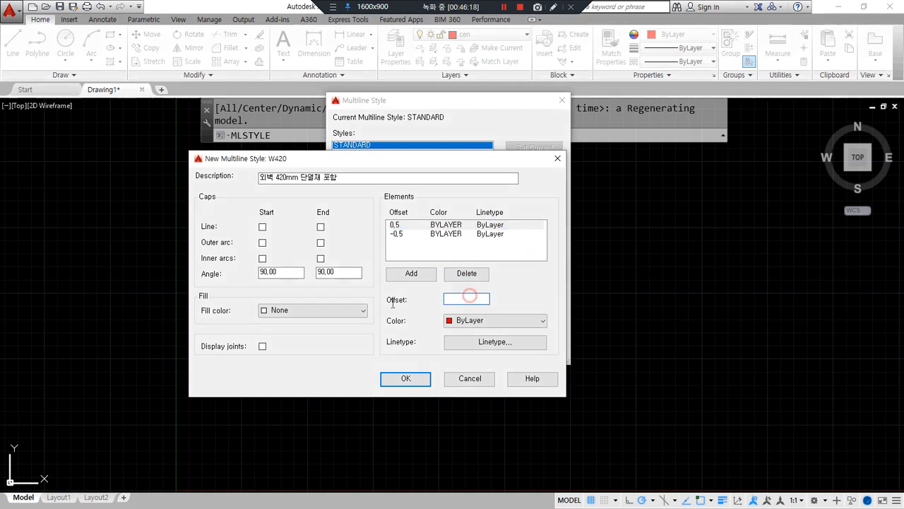
pyautogui.write('100')
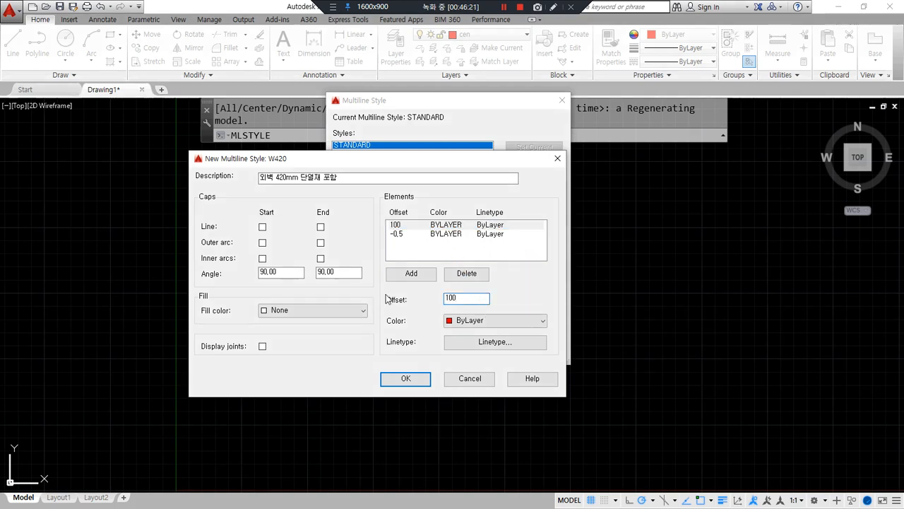
pyautogui.click(400, 237)
pyautogui.doubleClick(463, 298)
pyautogui.write('-')
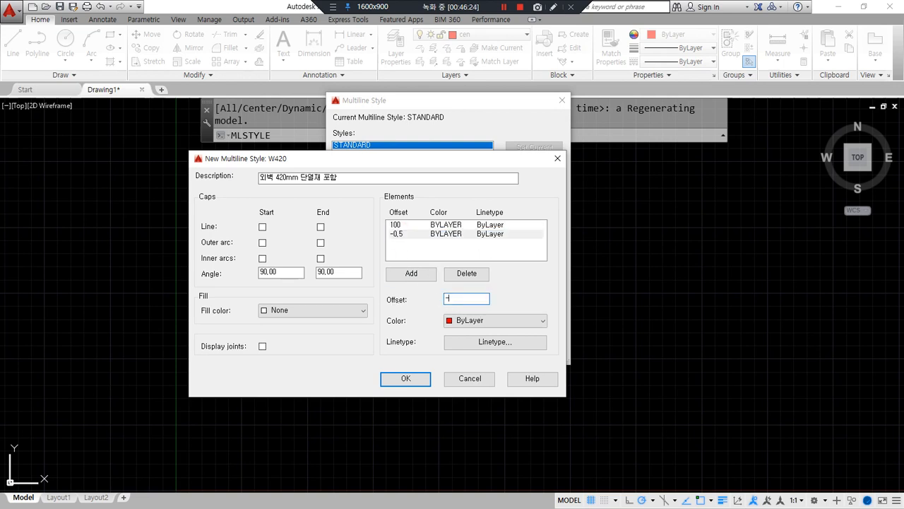
# Add two more elements to the W420 style with offsets 220 and 320
pyautogui.click(410, 275)
pyautogui.doubleClick(463, 298)
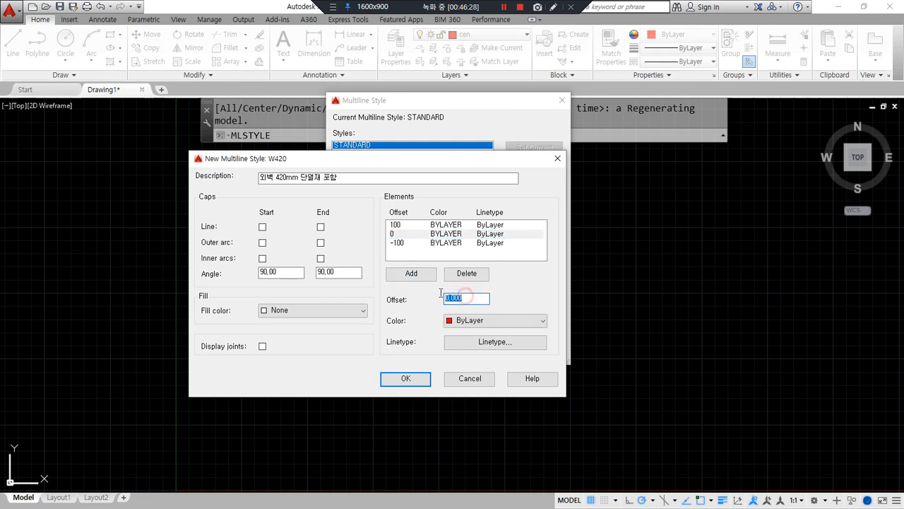
pyautogui.click(409, 274)
pyautogui.doubleClick(471, 303)
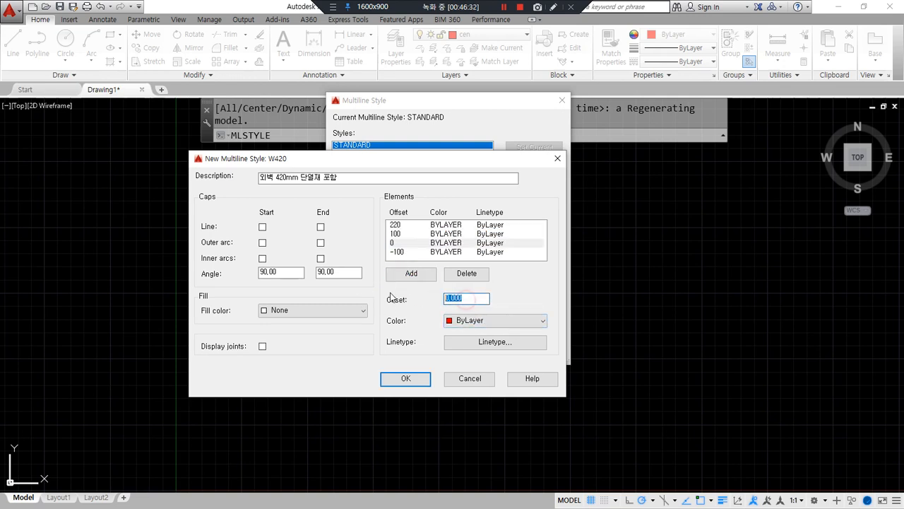
pyautogui.write('320')
pyautogui.press('Return')
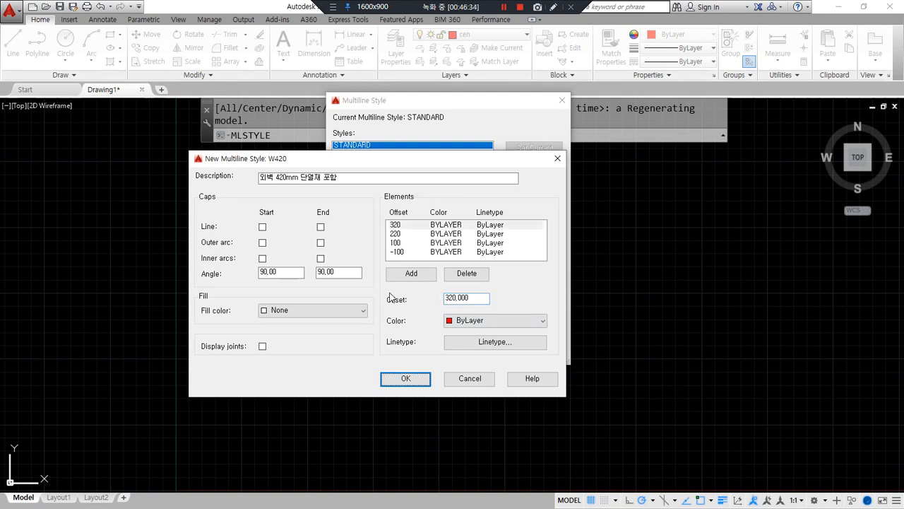
# Check the offset, color and linetype of the W420 elements and accept the new style
pyautogui.moveTo(389, 218)
pyautogui.mouseDown()
pyautogui.moveTo(399, 263)
pyautogui.moveTo(421, 274)
pyautogui.moveTo(409, 213)
pyautogui.moveTo(391, 208)
pyautogui.mouseUp()
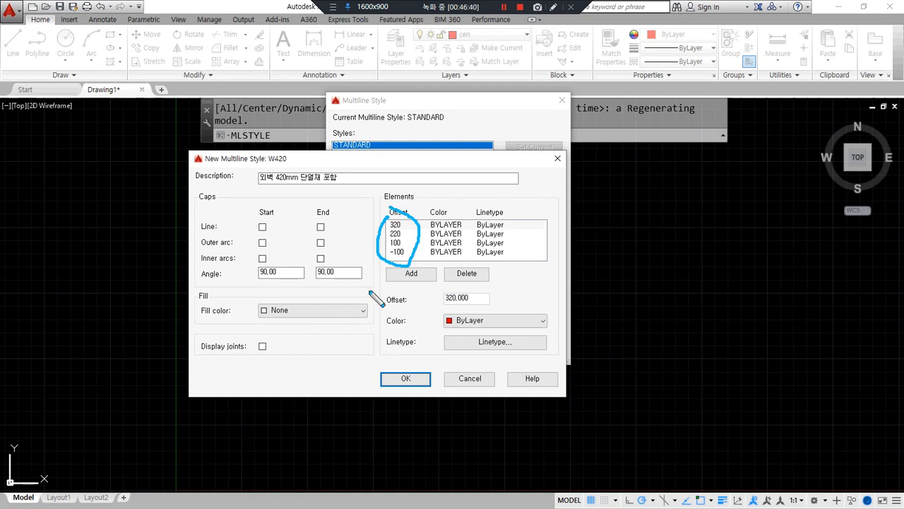
pyautogui.moveTo(436, 196)
pyautogui.mouseDown()
pyautogui.moveTo(426, 224)
pyautogui.moveTo(460, 232)
pyautogui.moveTo(448, 210)
pyautogui.moveTo(492, 261)
pyautogui.moveTo(482, 204)
pyautogui.mouseUp()
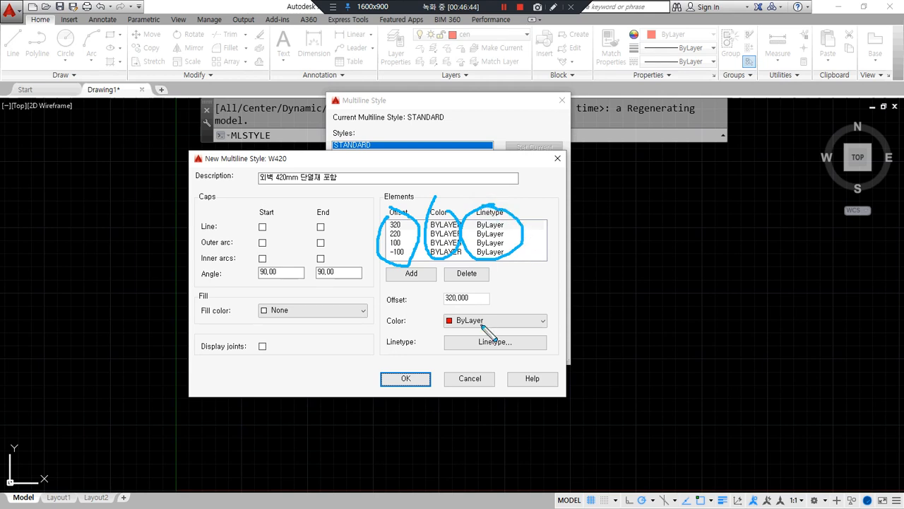
pyautogui.press('Escape')
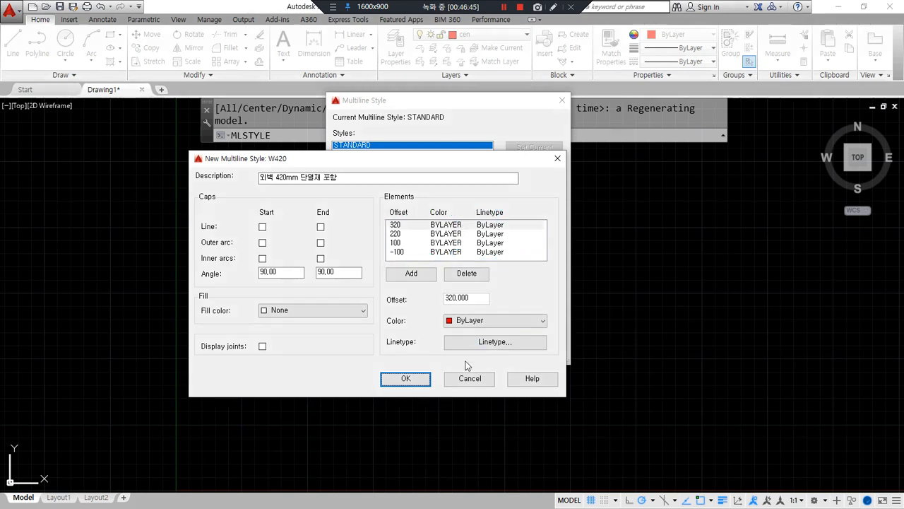
pyautogui.click(406, 380)
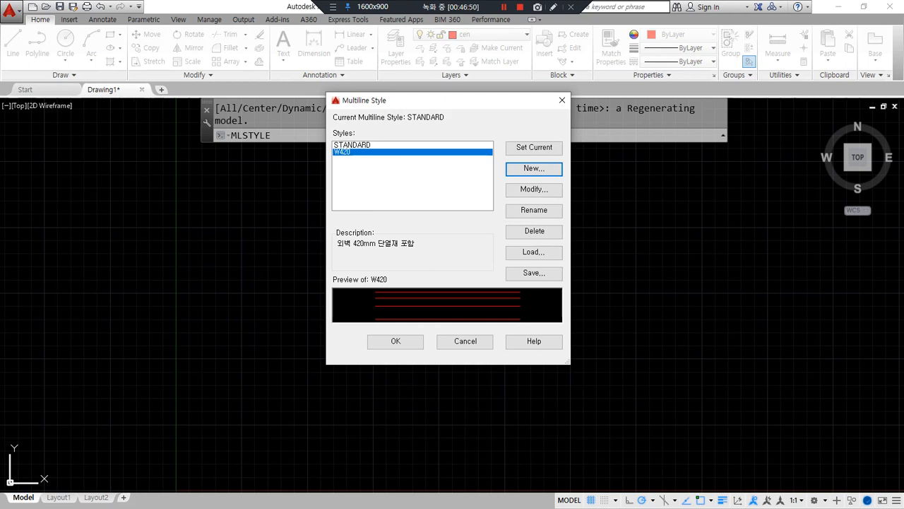
# Set W420 as the current multiline style and close the multiline style manager
pyautogui.moveTo(339, 174)
pyautogui.mouseDown()
pyautogui.moveTo(356, 170)
pyautogui.moveTo(332, 257)
pyautogui.moveTo(330, 232)
pyautogui.moveTo(333, 256)
pyautogui.moveTo(503, 265)
pyautogui.mouseUp()
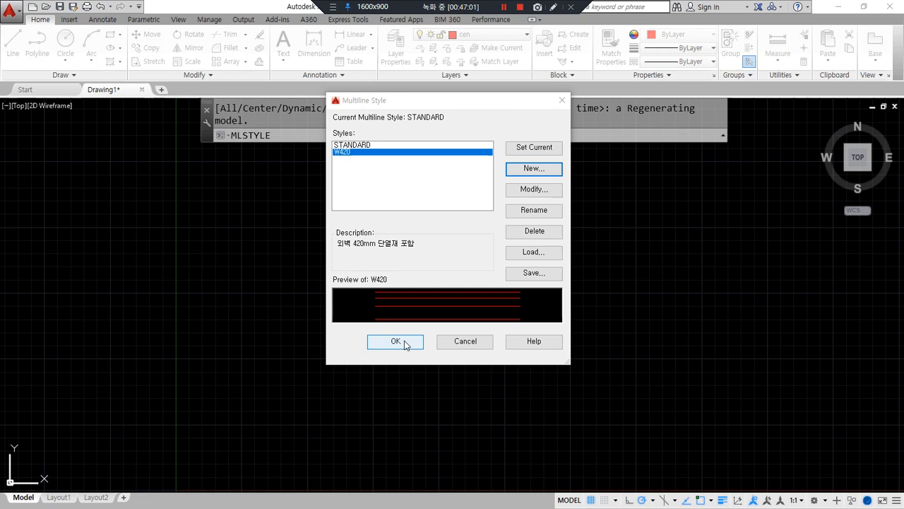
pyautogui.moveTo(328, 124); pyautogui.dragTo(416, 124)
pyautogui.click(531, 147)
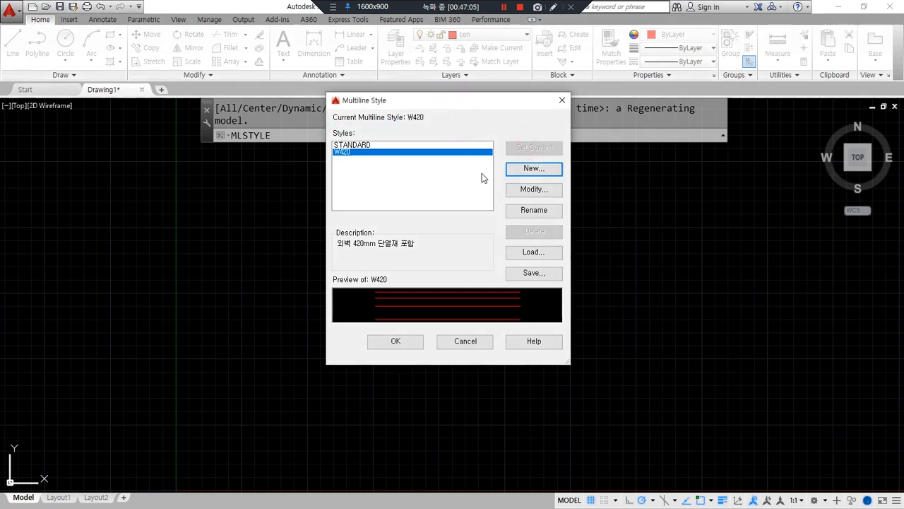
pyautogui.moveTo(428, 125)
pyautogui.mouseDown()
pyautogui.moveTo(414, 113)
pyautogui.moveTo(422, 139)
pyautogui.moveTo(414, 114)
pyautogui.moveTo(427, 127)
pyautogui.mouseUp()
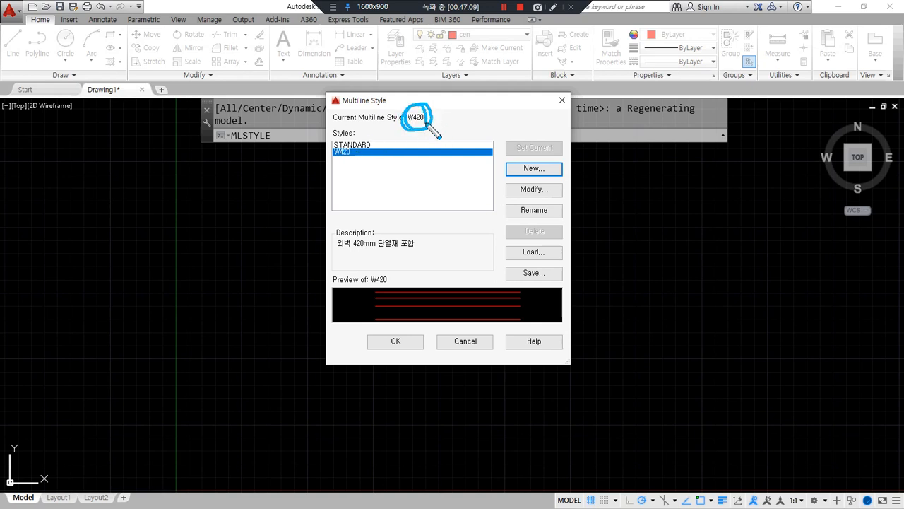
pyautogui.moveTo(558, 241)
pyautogui.mouseDown()
pyautogui.moveTo(514, 238)
pyautogui.moveTo(561, 246)
pyautogui.mouseUp()
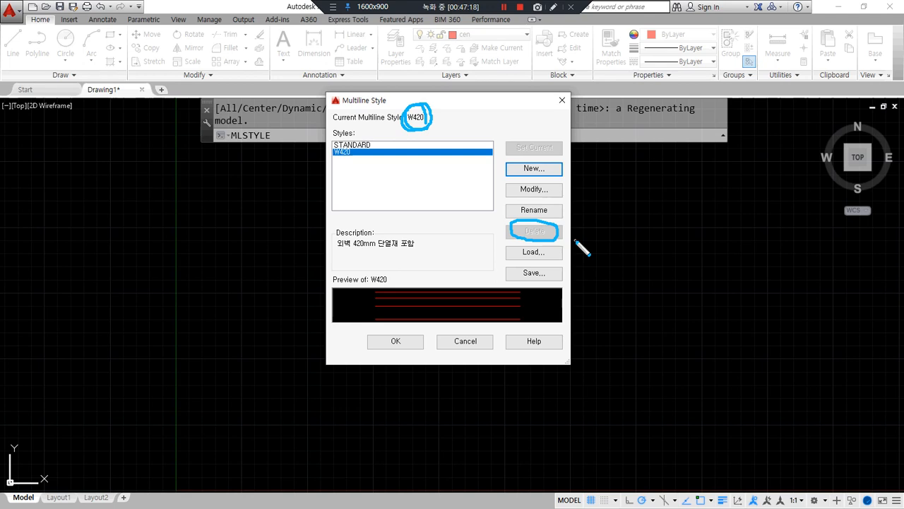
pyautogui.click(385, 342)
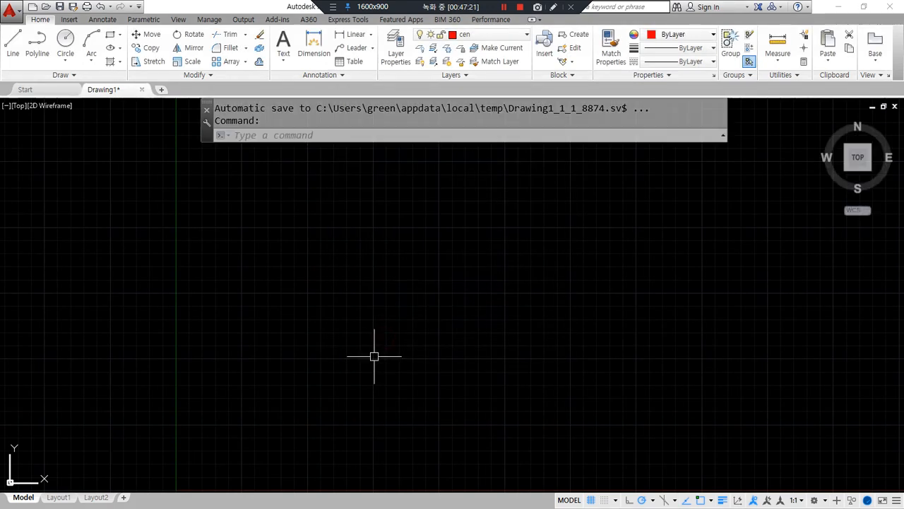
# Start the MLINE command and check its current justification setting
pyautogui.write('ml')
pyautogui.press('Return')
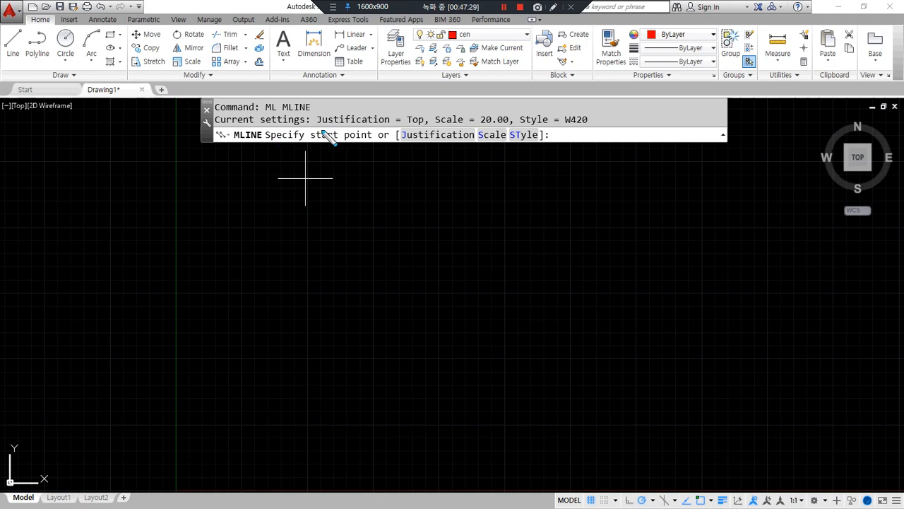
pyautogui.moveTo(315, 128); pyautogui.dragTo(400, 127)
pyautogui.moveTo(414, 132)
pyautogui.mouseDown()
pyautogui.moveTo(406, 112)
pyautogui.moveTo(424, 133)
pyautogui.mouseUp()
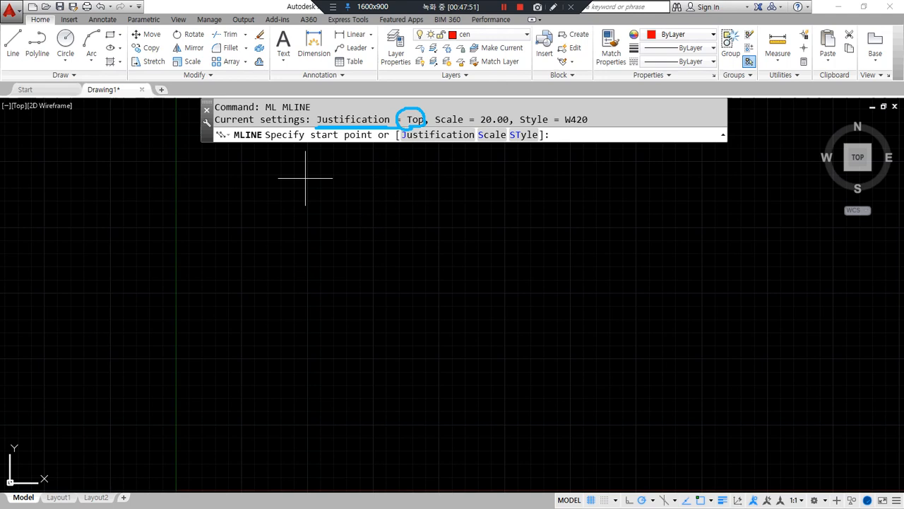
# Switch to the Notepad notes, examine how the MultiLine offset rows relate to top, zero and bottom justification, and return to AutoCAD
pyautogui.hotkey('alt', 'Tab')
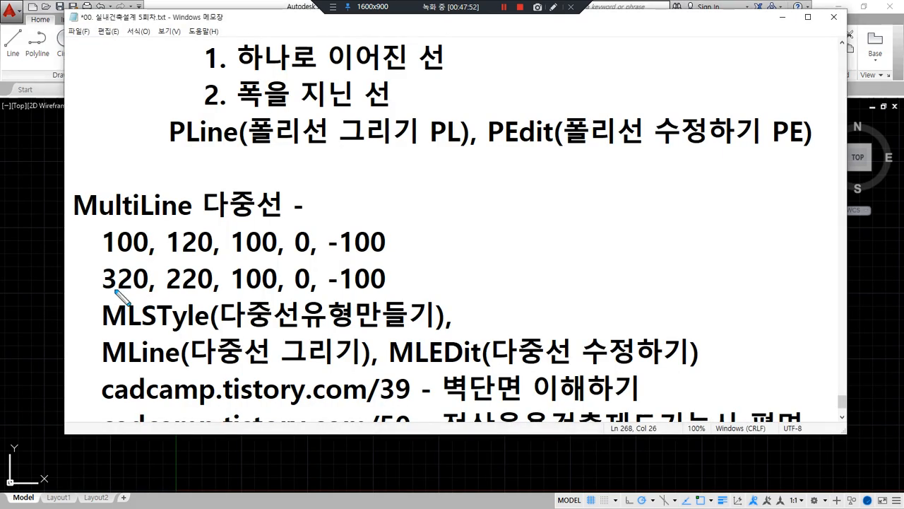
pyautogui.moveTo(99, 288)
pyautogui.mouseDown()
pyautogui.moveTo(354, 288)
pyautogui.moveTo(301, 180)
pyautogui.moveTo(304, 418)
pyautogui.mouseUp()
pyautogui.moveTo(70, 315)
pyautogui.mouseDown()
pyautogui.moveTo(86, 277)
pyautogui.moveTo(100, 277)
pyautogui.mouseUp()
pyautogui.moveTo(421, 249)
pyautogui.mouseDown()
pyautogui.moveTo(382, 269)
pyautogui.moveTo(395, 268)
pyautogui.mouseUp()
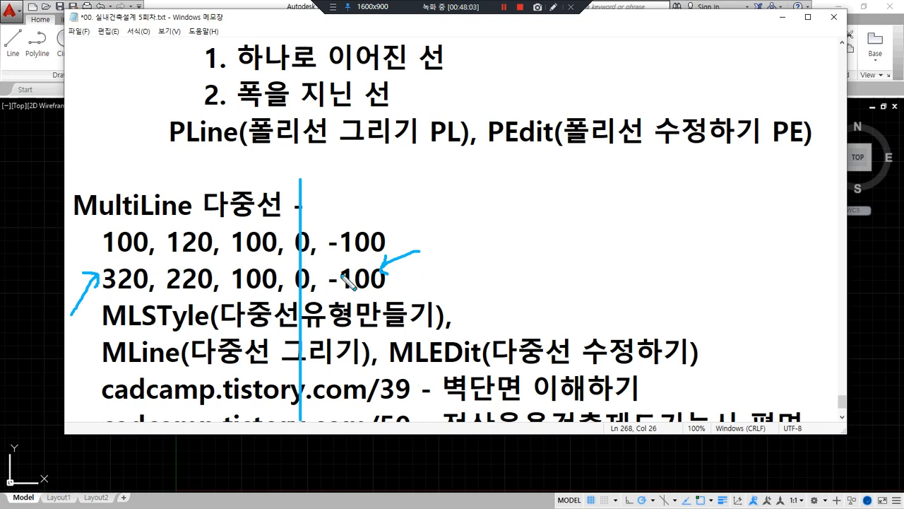
pyautogui.press('Delete')
pyautogui.moveTo(305, 297)
pyautogui.mouseDown()
pyautogui.moveTo(282, 250)
pyautogui.moveTo(313, 281)
pyautogui.moveTo(276, 294)
pyautogui.moveTo(99, 301)
pyautogui.mouseUp()
pyautogui.moveTo(79, 258); pyautogui.dragTo(106, 275)
pyautogui.moveTo(104, 259); pyautogui.dragTo(105, 277)
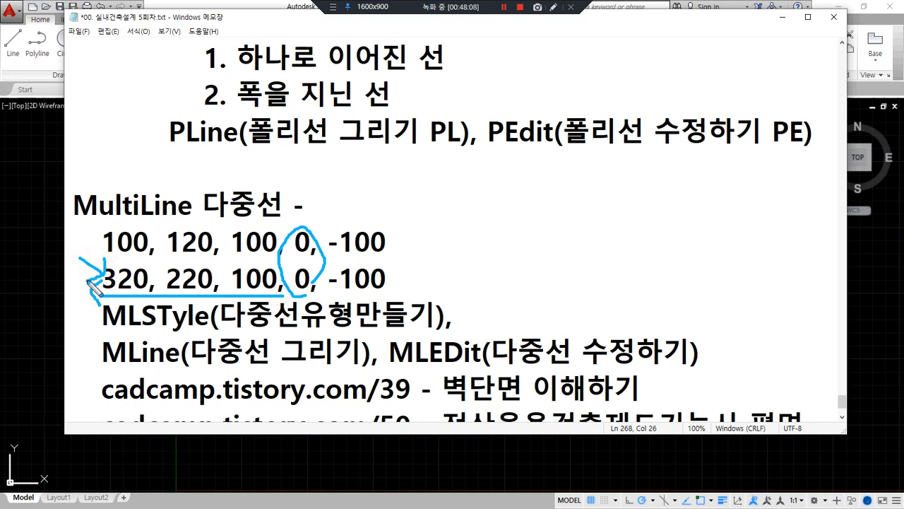
pyautogui.moveTo(315, 187); pyautogui.dragTo(306, 223)
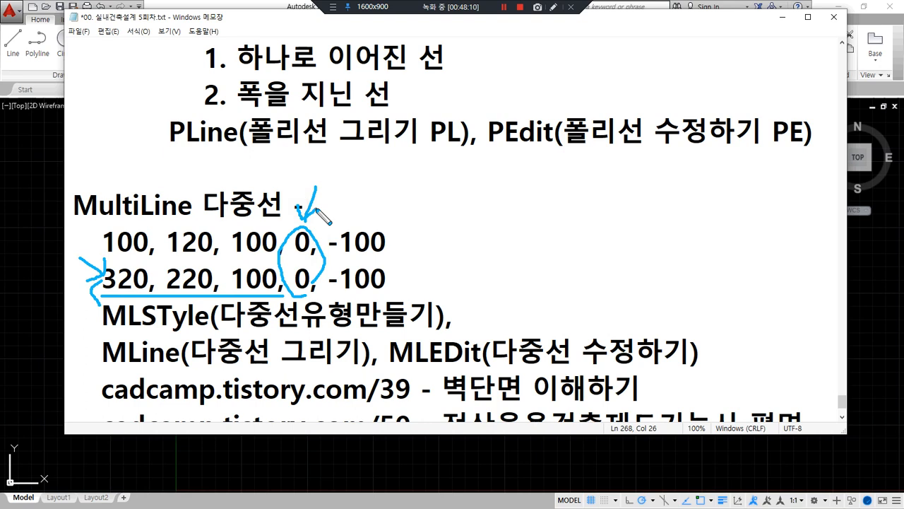
pyautogui.moveTo(379, 282)
pyautogui.mouseDown()
pyautogui.moveTo(390, 306)
pyautogui.moveTo(379, 282)
pyautogui.mouseUp()
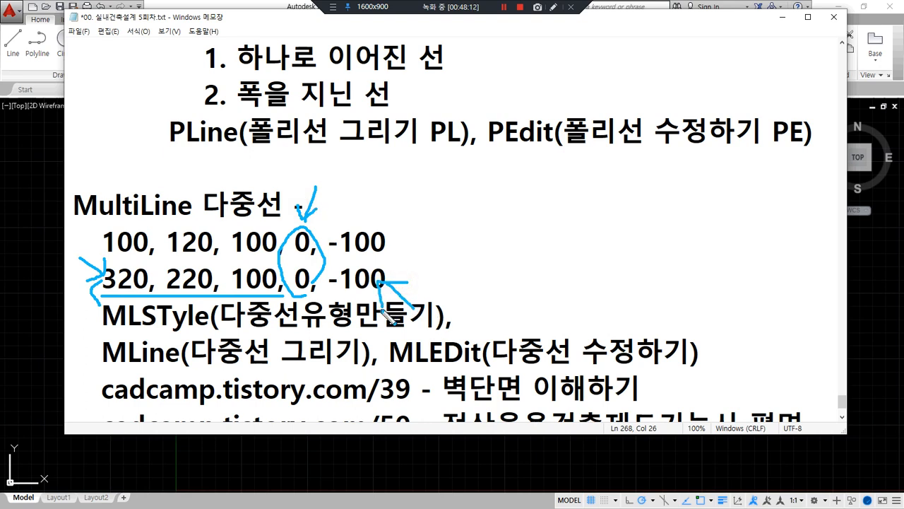
pyautogui.moveTo(106, 263)
pyautogui.mouseDown()
pyautogui.moveTo(98, 304)
pyautogui.moveTo(145, 283)
pyautogui.moveTo(135, 272)
pyautogui.moveTo(103, 300)
pyautogui.mouseUp()
pyautogui.press('Escape')
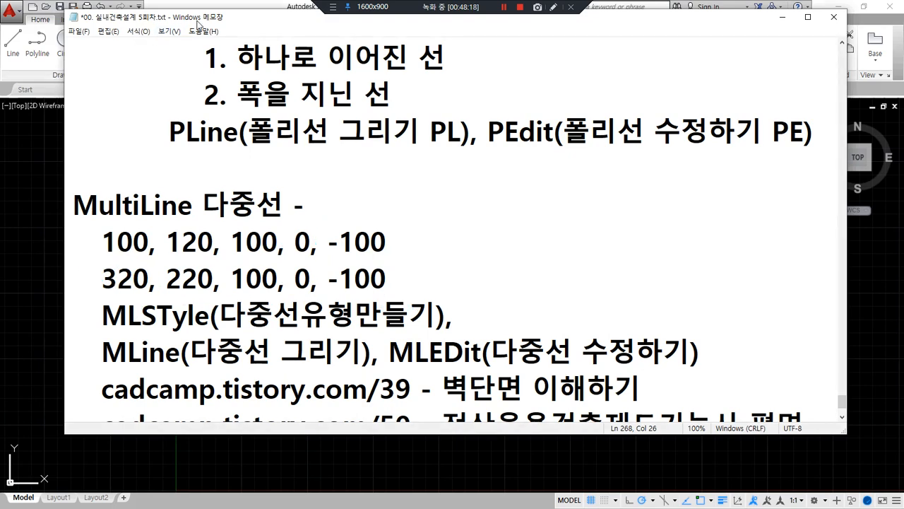
pyautogui.click(213, 6)
# Set the multiline scale to 1 in the running MLINE command
pyautogui.moveTo(427, 122); pyautogui.dragTo(508, 129)
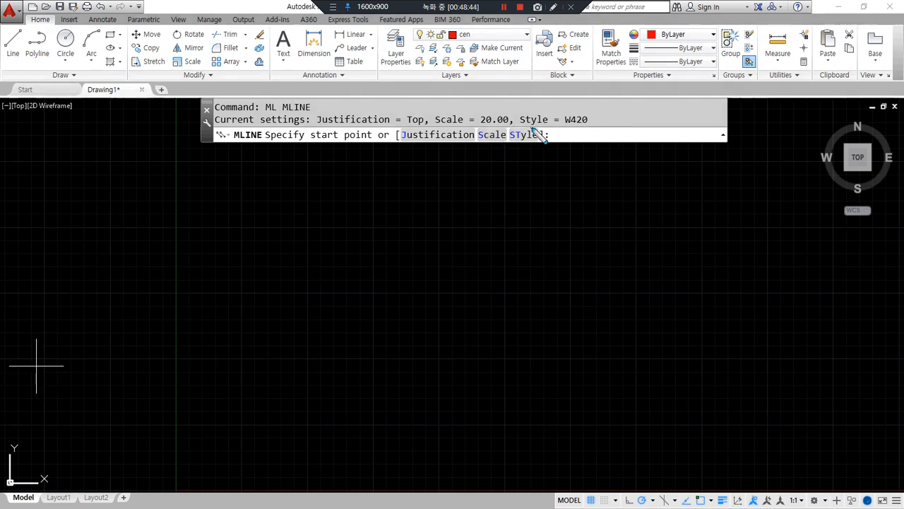
pyautogui.click(492, 135)
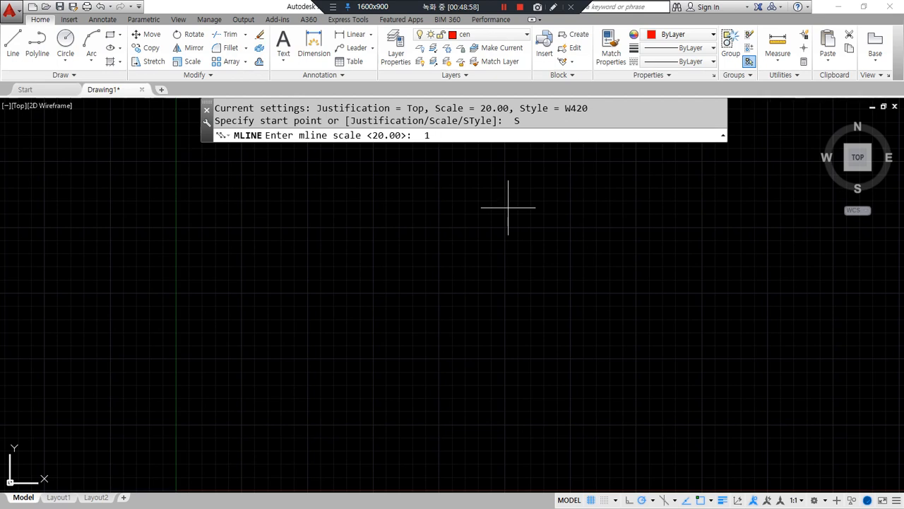
pyautogui.press('Return')
# Draw a horizontal W420 multiline with top justification, starting just above and beside the origin, and end the command
pyautogui.scroll(-4, 508, 208)
pyautogui.moveTo(485, 236)
pyautogui.mouseDown(button='middle')
pyautogui.moveTo(319, 289)
pyautogui.moveTo(196, 305)
pyautogui.mouseUp(button='middle')
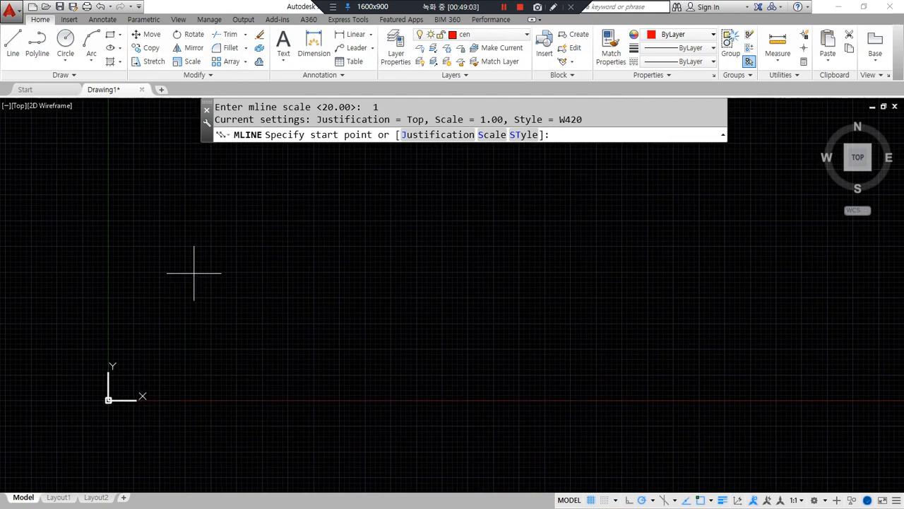
pyautogui.click(186, 231)
pyautogui.scroll(-3, 343, 233)
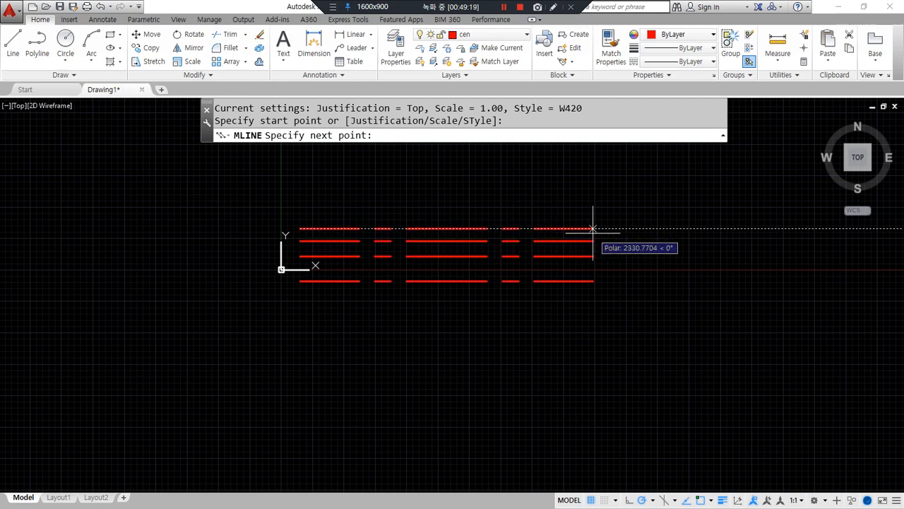
pyautogui.click(765, 228)
pyautogui.press('Return')
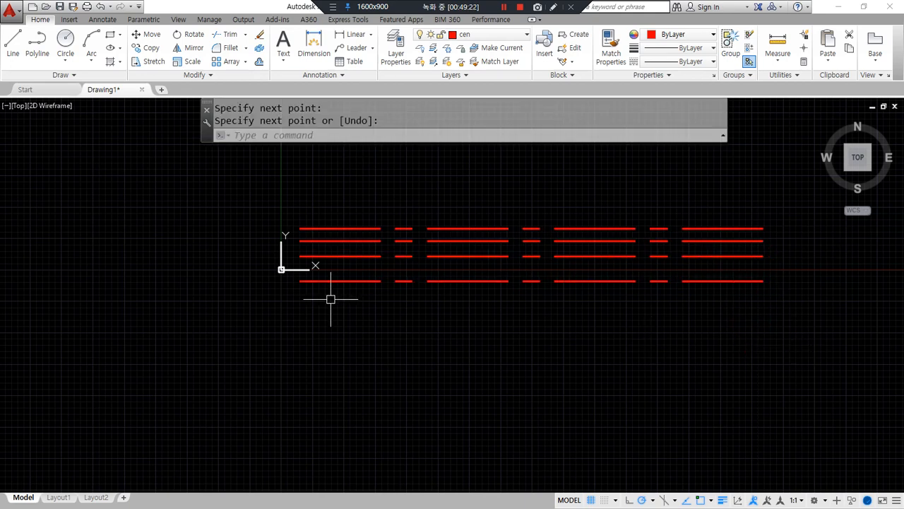
# Draw a horizontal W420 multiline with bottom justification below the top-justified one, with about the same length, and end the command
pyautogui.moveTo(329, 298); pyautogui.dragTo(282, 262, button='middle')
pyautogui.press('Return')
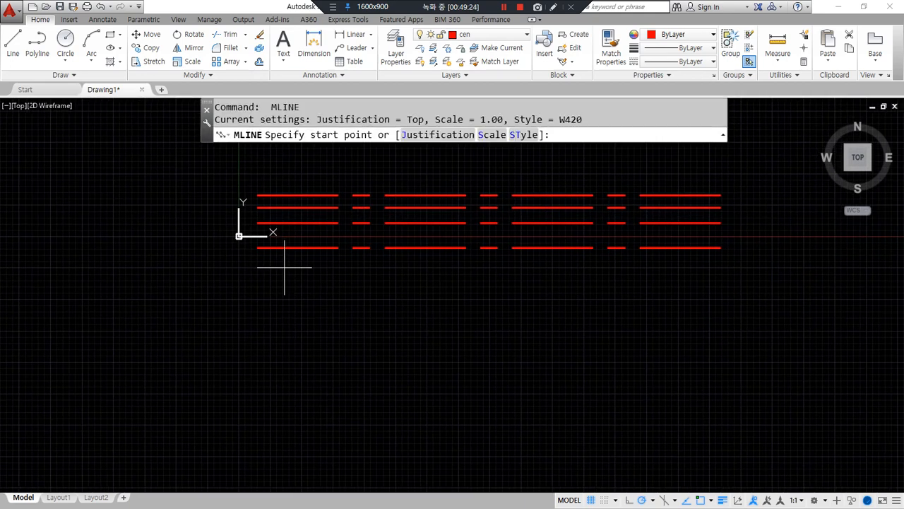
pyautogui.click(438, 136)
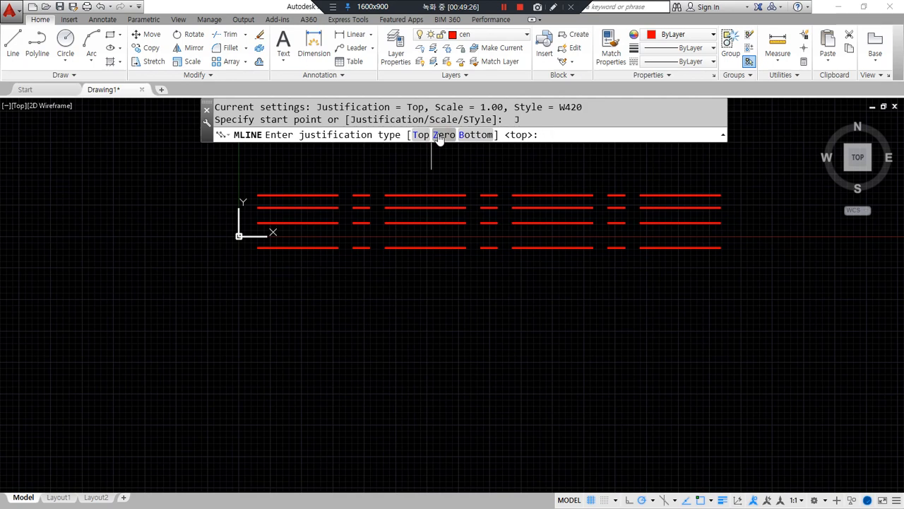
pyautogui.click(473, 138)
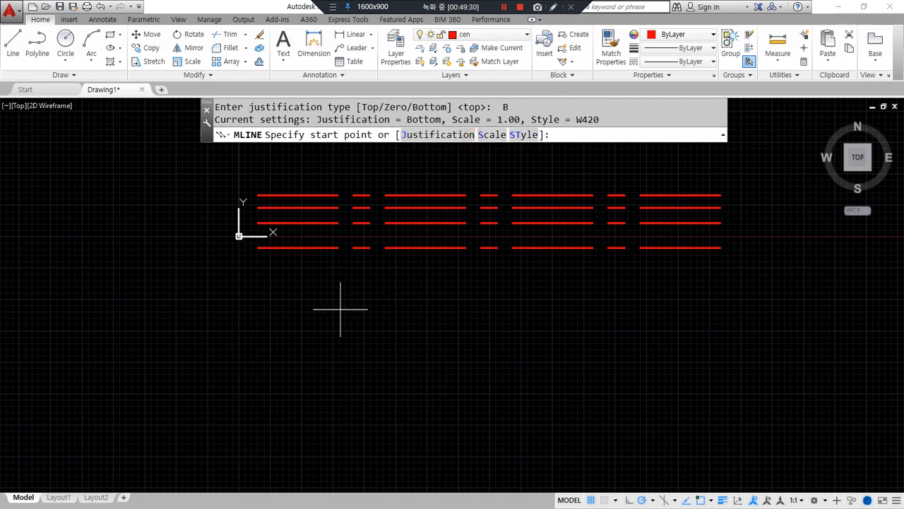
pyautogui.click(259, 340)
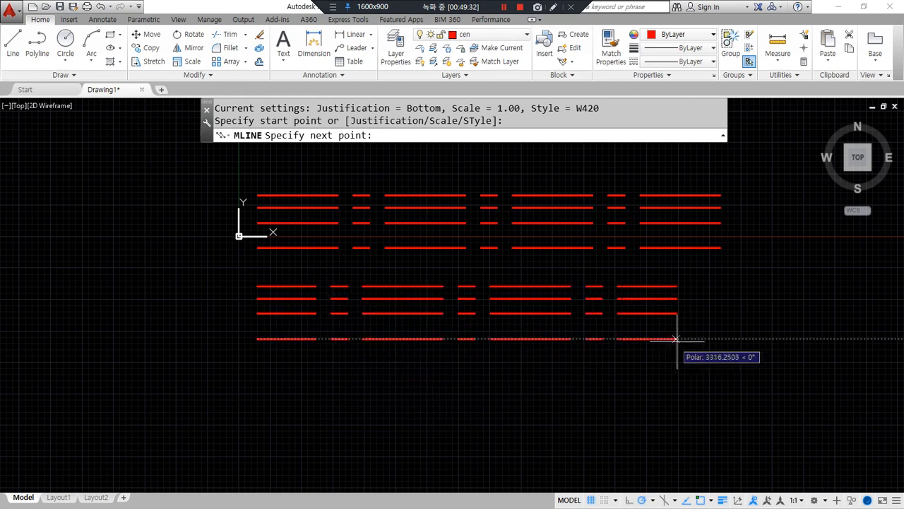
pyautogui.click(726, 339)
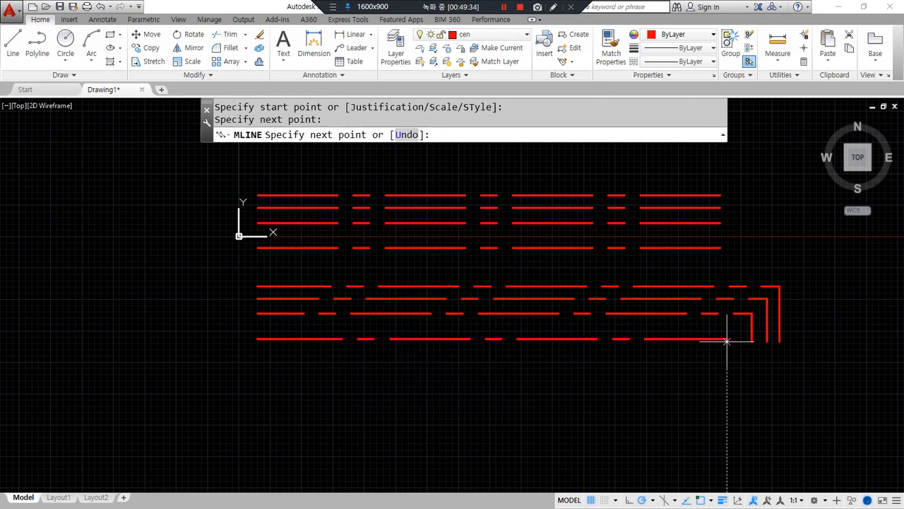
pyautogui.press('Return')
# Draw a horizontal W420 multiline with zero justification below the bottom-justified one, with about the same length, and end the command
pyautogui.press('Return')
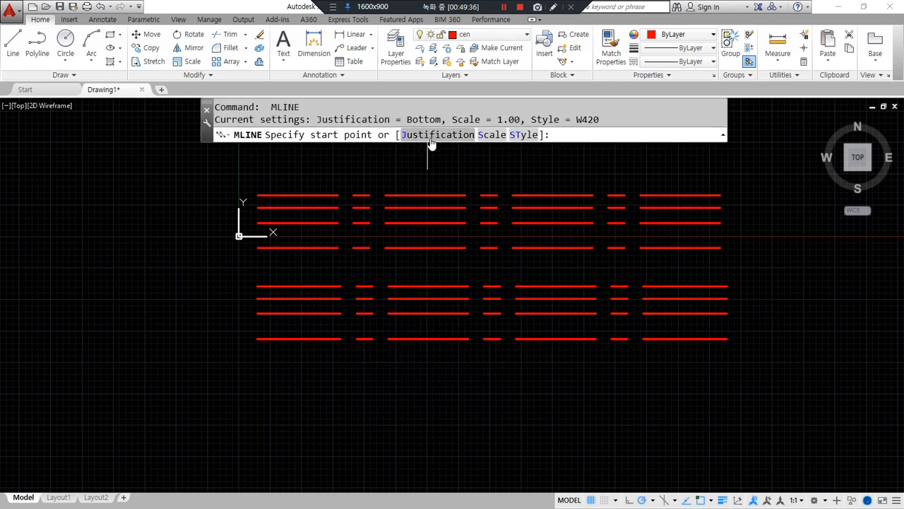
pyautogui.click(429, 136)
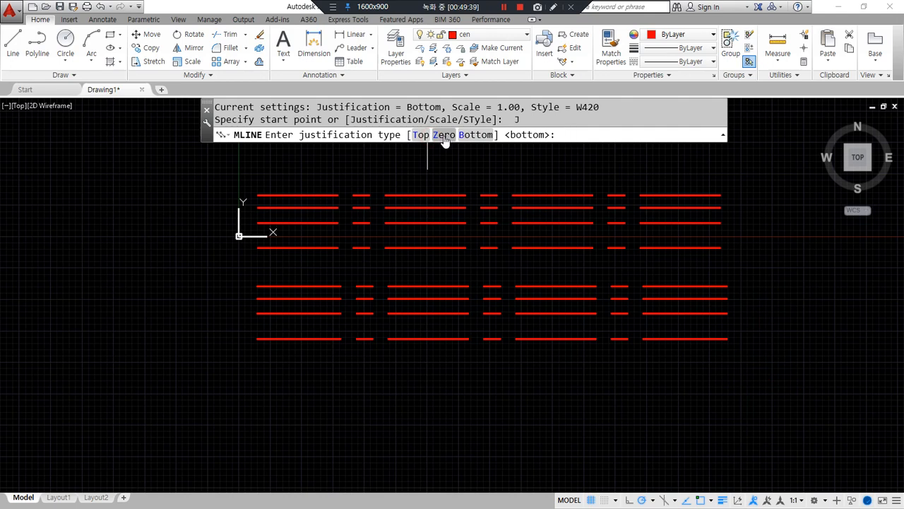
pyautogui.click(444, 135)
pyautogui.click(259, 406)
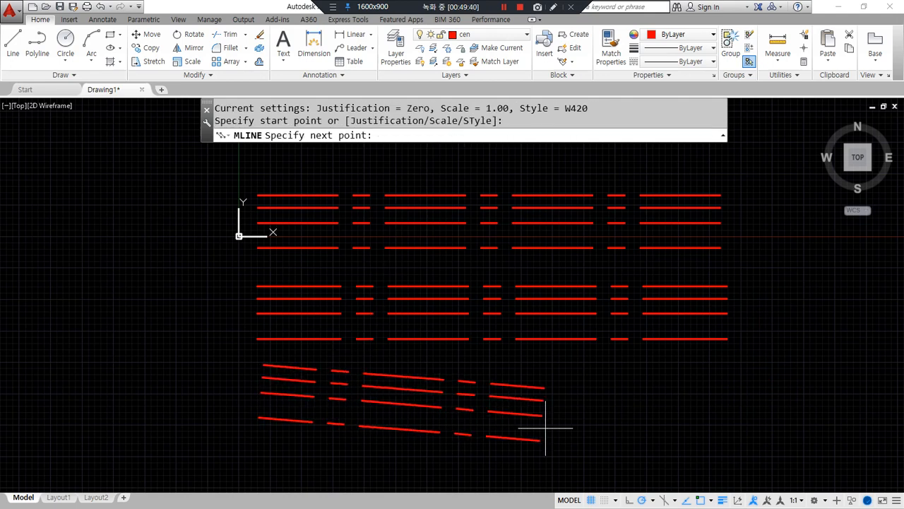
pyautogui.click(731, 405)
pyautogui.press('Return')
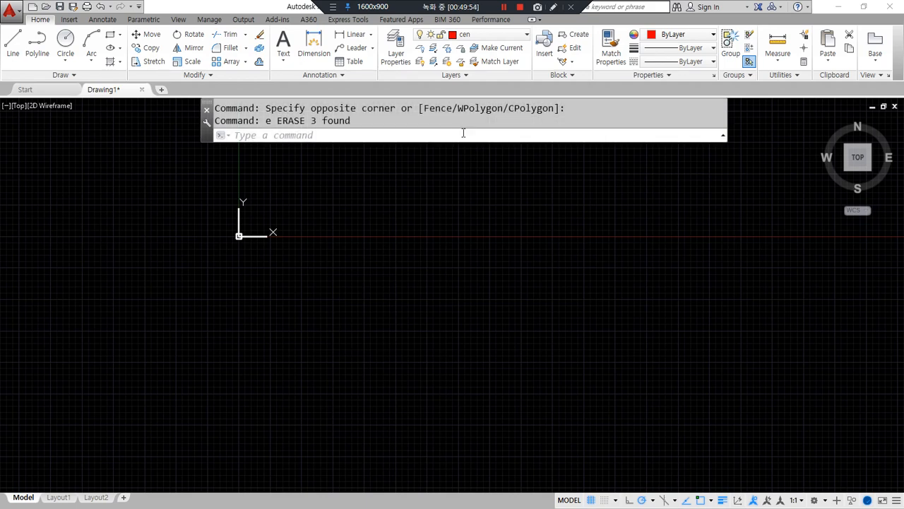
pyautogui.write('ml')
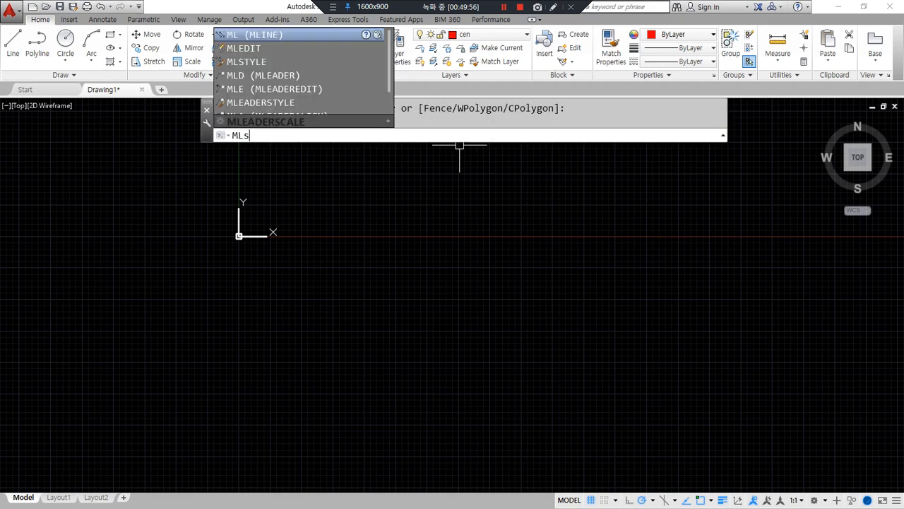
pyautogui.write('style')
pyautogui.press('Return')
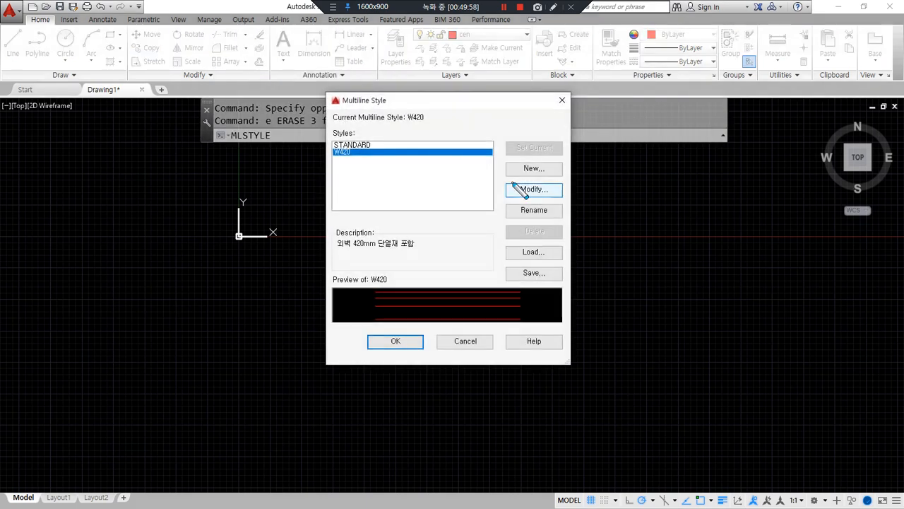
pyautogui.press('Escape')
# Undo the multiline style command and the erasure of the three W420 multilines
pyautogui.hotkey('ctrl', 'z')
pyautogui.hotkey('ctrl', 'z')
pyautogui.moveTo(472, 445)
pyautogui.mouseDown()
pyautogui.moveTo(332, 304)
pyautogui.moveTo(570, 344)
pyautogui.moveTo(409, 489)
pyautogui.mouseUp()
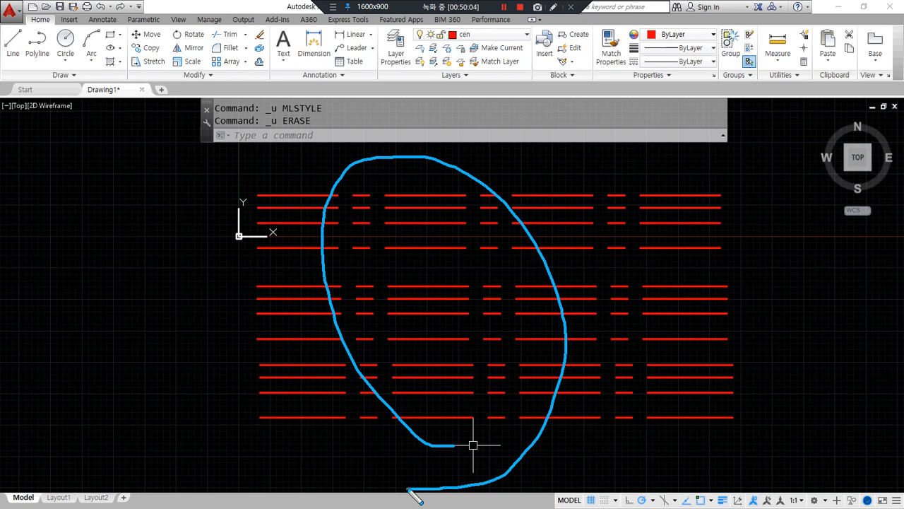
pyautogui.press('Escape')
# Open the Multiline Style manager
pyautogui.write('mlstyle')
pyautogui.press('Return')
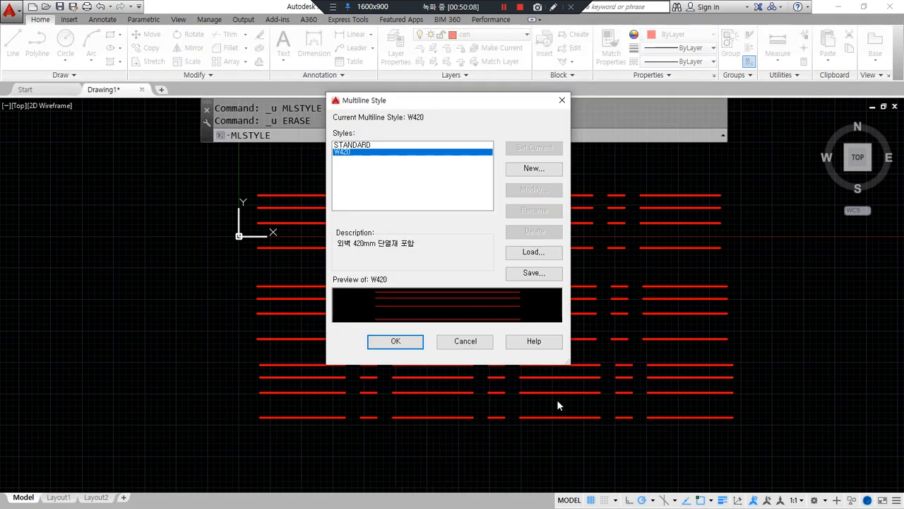
pyautogui.moveTo(542, 224)
pyautogui.mouseDown()
pyautogui.moveTo(523, 206)
pyautogui.moveTo(548, 222)
pyautogui.moveTo(532, 206)
pyautogui.moveTo(527, 212)
pyautogui.moveTo(541, 185)
pyautogui.moveTo(543, 205)
pyautogui.mouseUp()
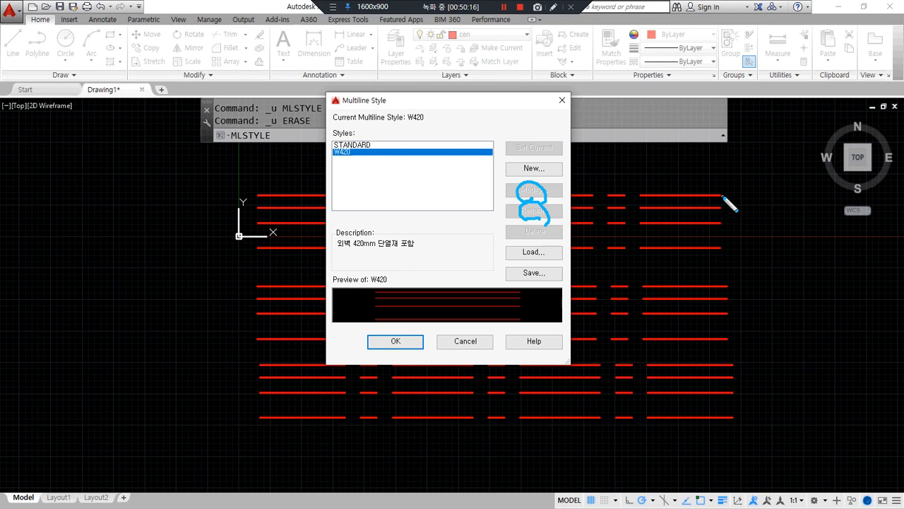
pyautogui.moveTo(718, 178)
pyautogui.mouseDown()
pyautogui.moveTo(670, 199)
pyautogui.moveTo(696, 445)
pyautogui.moveTo(721, 185)
pyautogui.mouseUp()
pyautogui.moveTo(542, 220)
pyautogui.mouseDown()
pyautogui.moveTo(512, 225)
pyautogui.moveTo(548, 196)
pyautogui.moveTo(528, 236)
pyautogui.mouseUp()
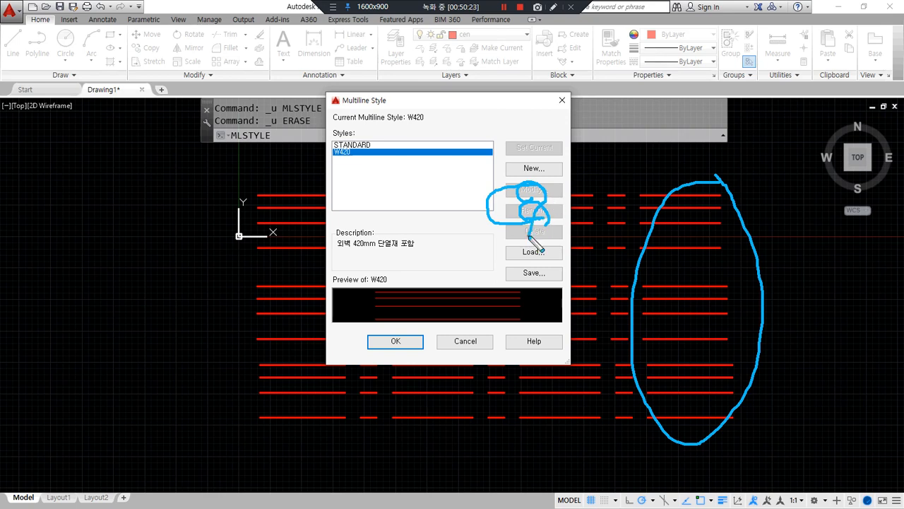
pyautogui.rightClick(539, 224)
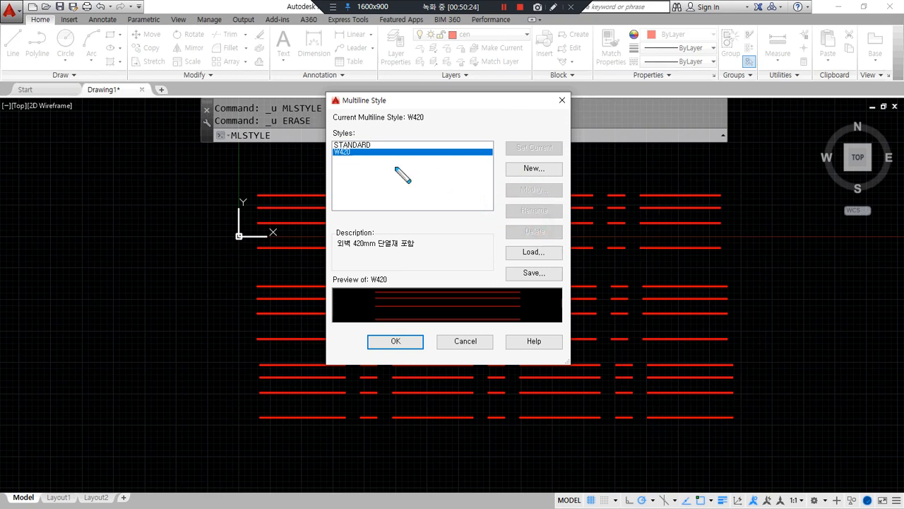
pyautogui.moveTo(339, 151)
pyautogui.mouseDown()
pyautogui.moveTo(339, 175)
pyautogui.moveTo(360, 171)
pyautogui.moveTo(327, 157)
pyautogui.moveTo(370, 172)
pyautogui.moveTo(381, 190)
pyautogui.moveTo(370, 202)
pyautogui.mouseUp()
pyautogui.rightClick(353, 166)
pyautogui.moveTo(549, 178)
pyautogui.mouseDown()
pyautogui.moveTo(507, 221)
pyautogui.moveTo(562, 222)
pyautogui.moveTo(549, 183)
pyautogui.mouseUp()
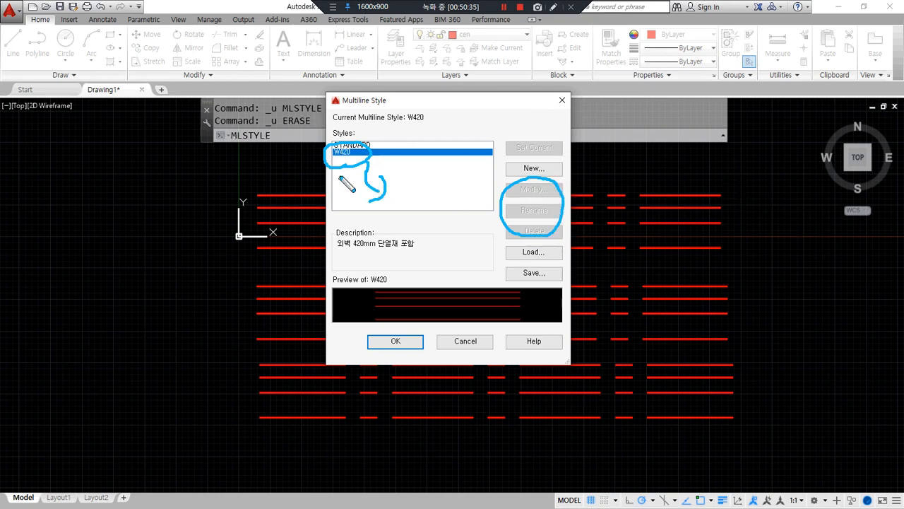
pyautogui.moveTo(332, 159); pyautogui.dragTo(325, 166)
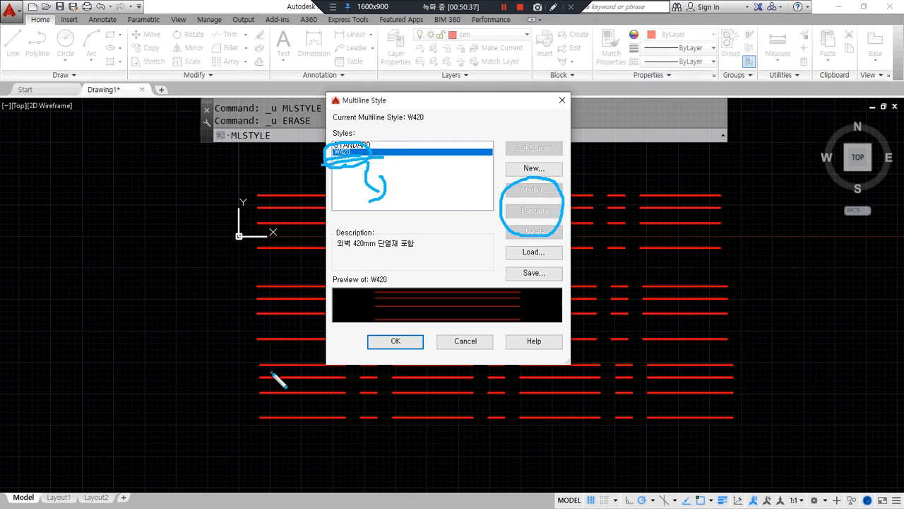
pyautogui.moveTo(703, 180); pyautogui.dragTo(602, 412)
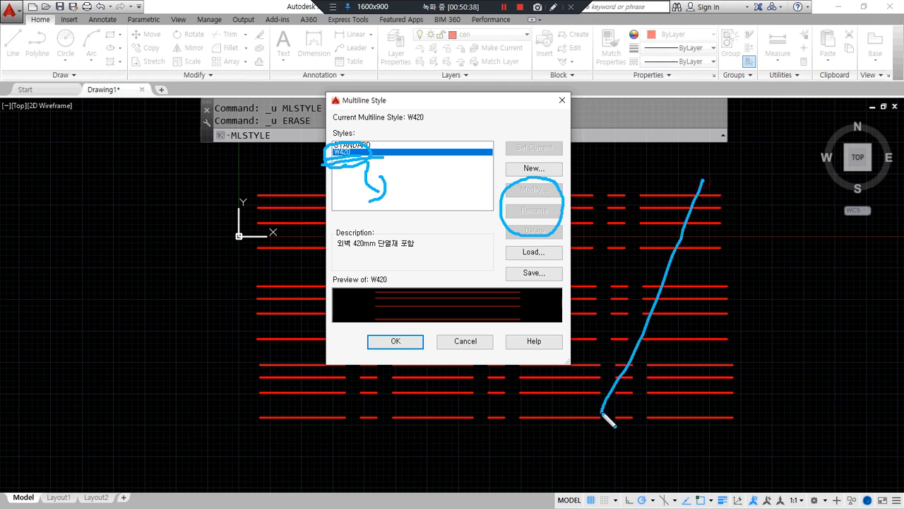
pyautogui.moveTo(619, 189); pyautogui.dragTo(701, 458)
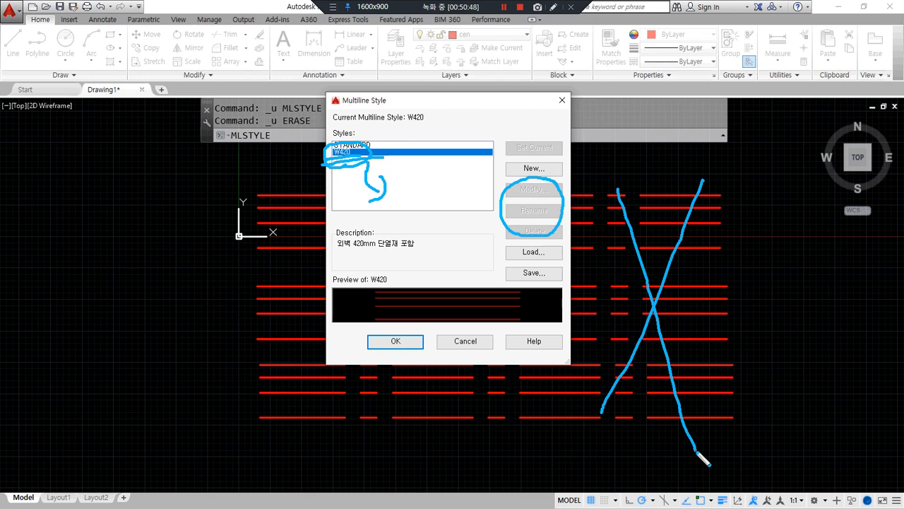
pyautogui.moveTo(728, 214)
pyautogui.mouseDown()
pyautogui.moveTo(706, 270)
pyautogui.moveTo(582, 464)
pyautogui.mouseUp()
pyautogui.moveTo(609, 190); pyautogui.dragTo(700, 441)
pyautogui.moveTo(537, 208)
pyautogui.mouseDown()
pyautogui.moveTo(549, 209)
pyautogui.moveTo(543, 220)
pyautogui.mouseUp()
pyautogui.moveTo(633, 233); pyautogui.dragTo(712, 231)
pyautogui.moveTo(676, 307); pyautogui.dragTo(709, 305)
pyautogui.moveTo(657, 373); pyautogui.dragTo(708, 379)
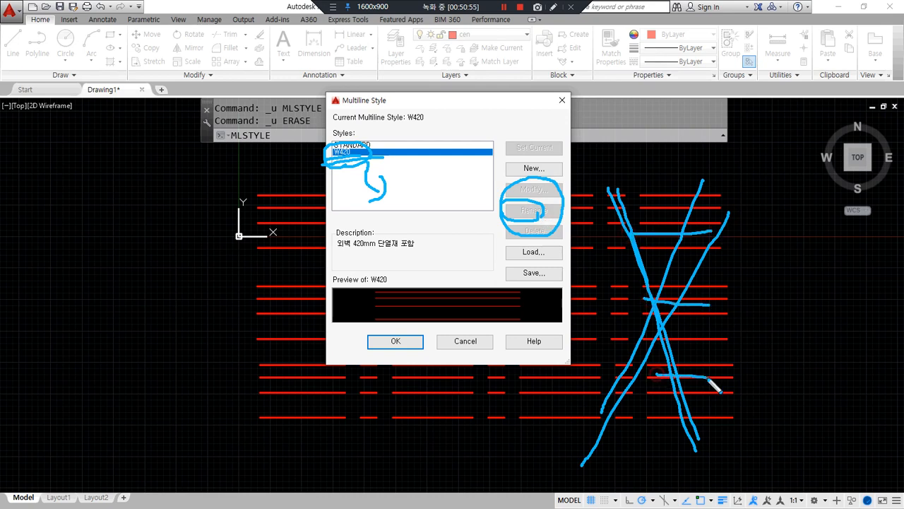
pyautogui.press('Escape')
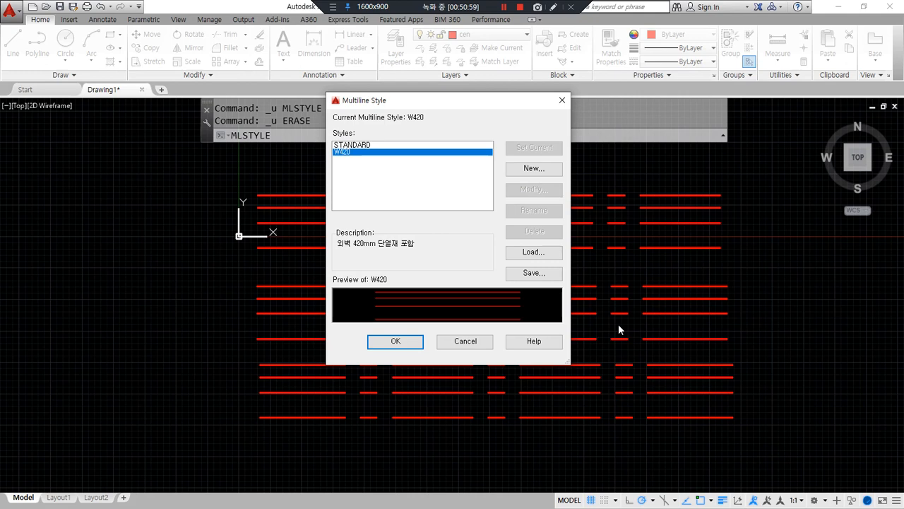
# Create a new multiline style named W200 based on STANDARD and continue to its settings
pyautogui.click(532, 170)
pyautogui.click(339, 262)
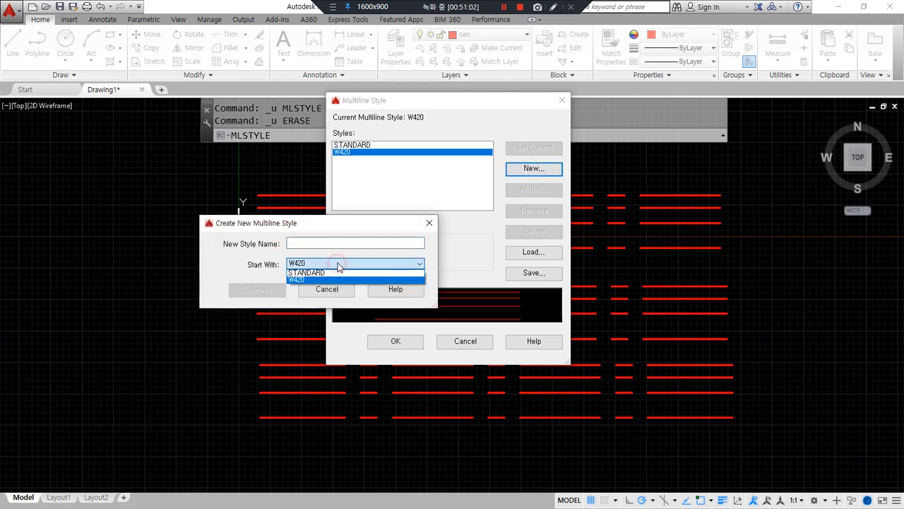
pyautogui.click(332, 272)
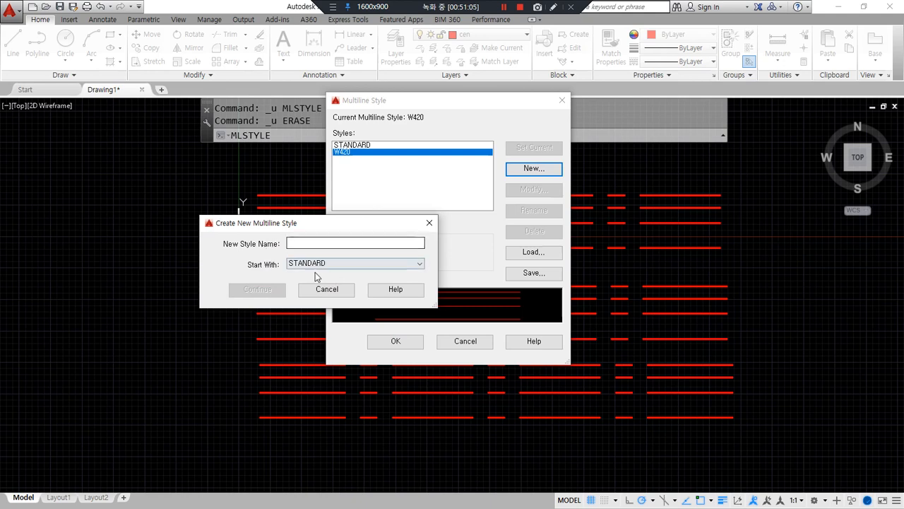
pyautogui.click(330, 243)
pyautogui.write('W200')
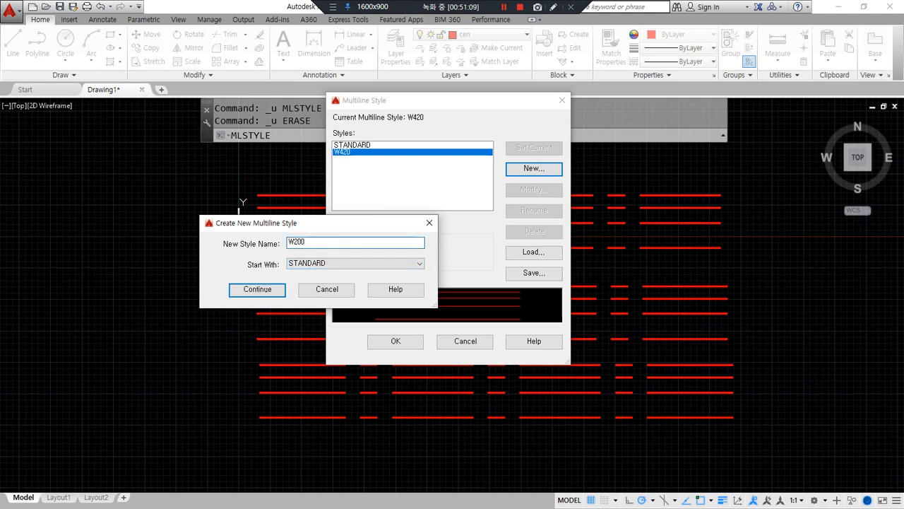
pyautogui.moveTo(305, 278)
pyautogui.mouseDown()
pyautogui.moveTo(343, 262)
pyautogui.moveTo(313, 273)
pyautogui.moveTo(295, 251)
pyautogui.mouseUp()
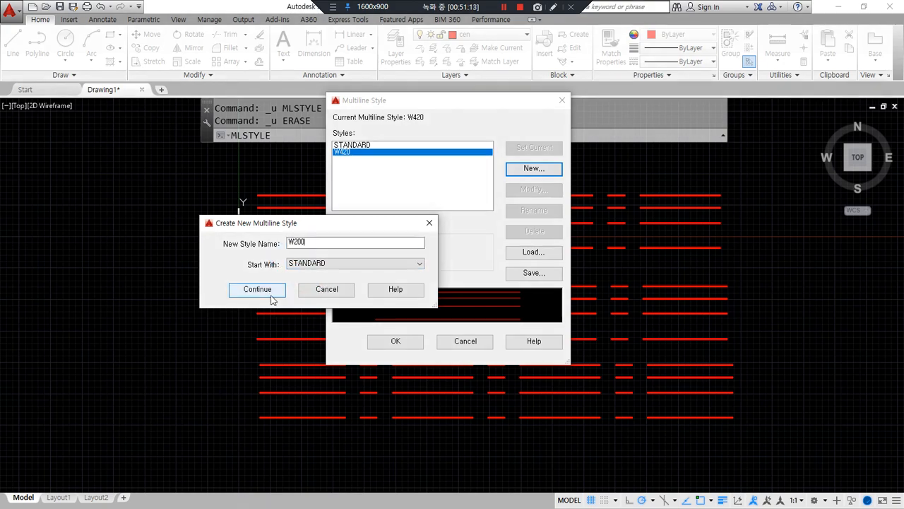
pyautogui.click(251, 291)
# Set the offsets of both W200 elements to 100, enter the description 내벽 200mm, and accept the style
pyautogui.click(395, 224)
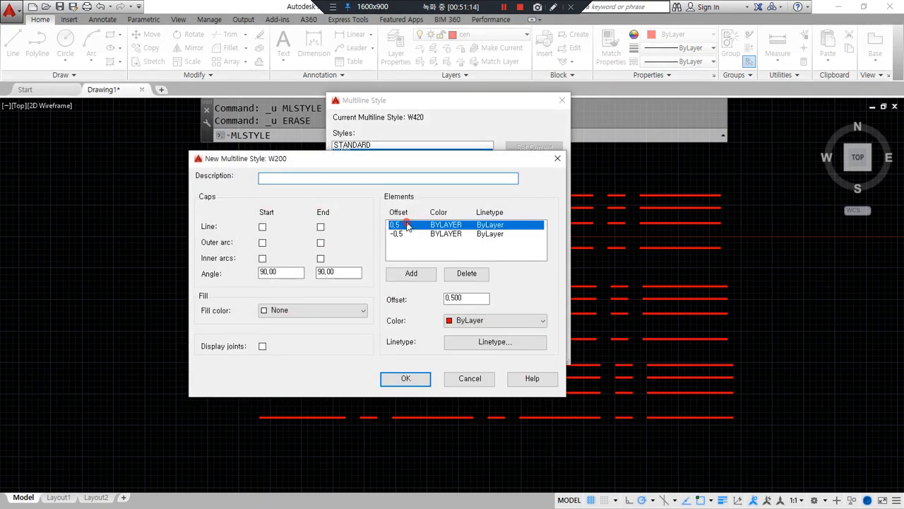
pyautogui.moveTo(477, 297); pyautogui.dragTo(417, 298)
pyautogui.write('100')
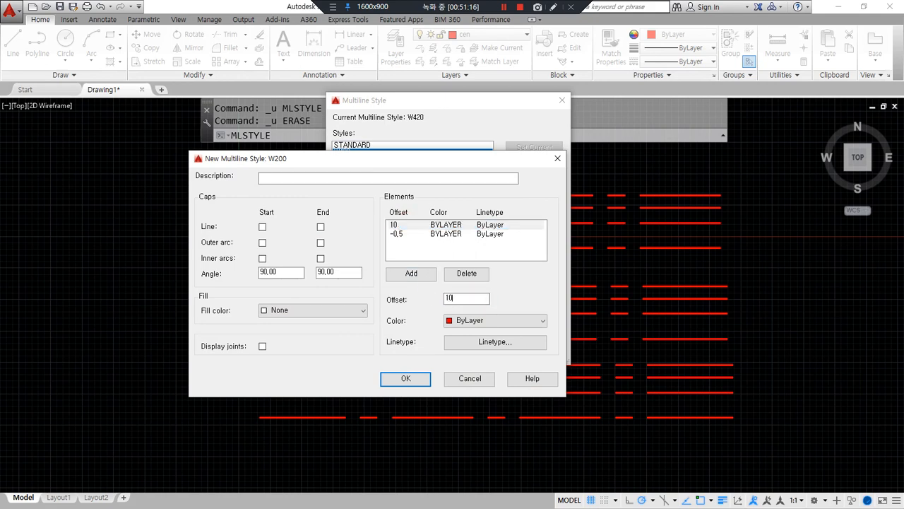
pyautogui.click(397, 234)
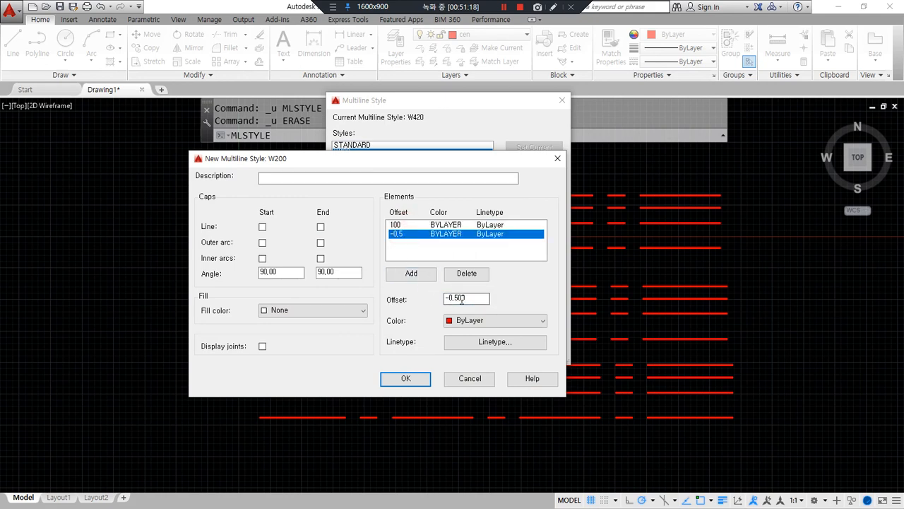
pyautogui.moveTo(481, 297); pyautogui.dragTo(397, 301)
pyautogui.write('100')
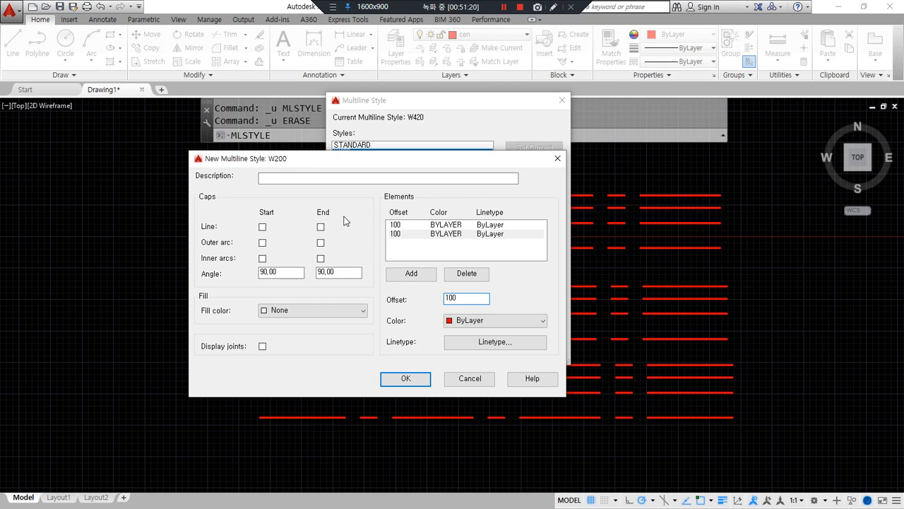
pyautogui.click(333, 181)
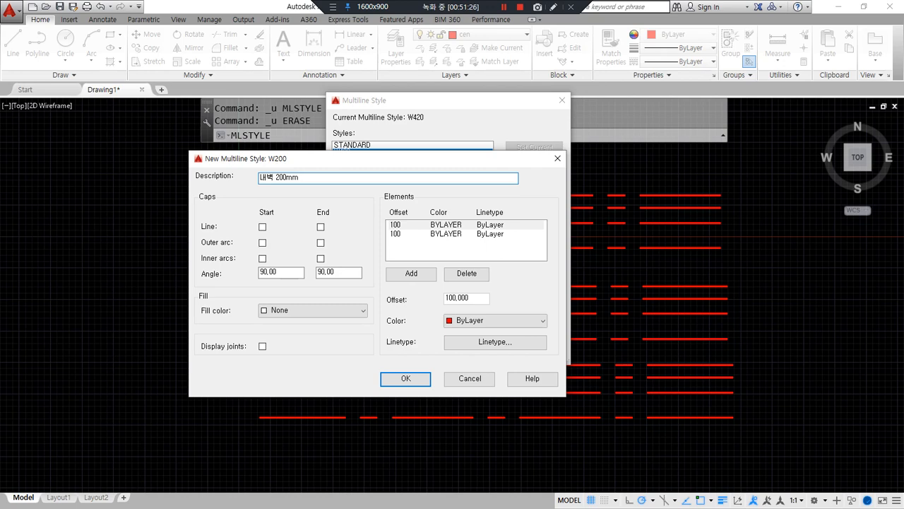
pyautogui.click(404, 379)
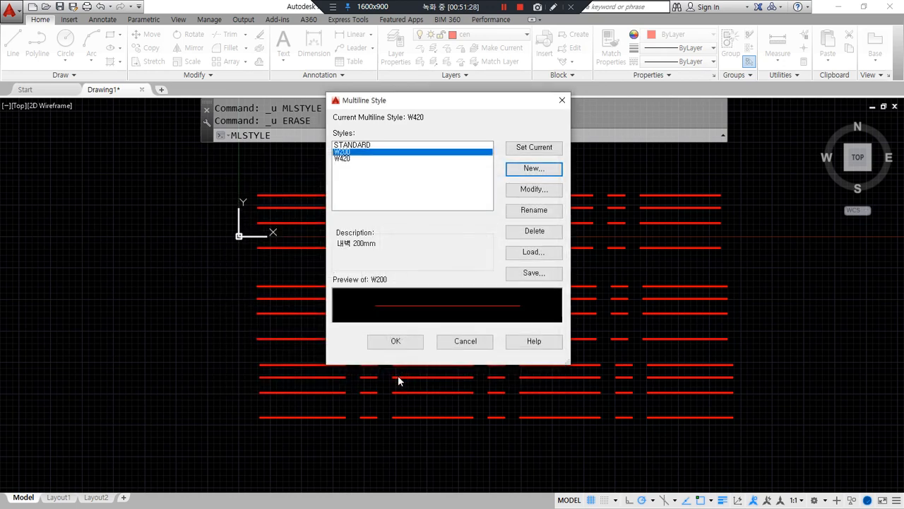
# Modify the W200 multiline style so its second element has an offset of -100, and accept the change
pyautogui.click(346, 159)
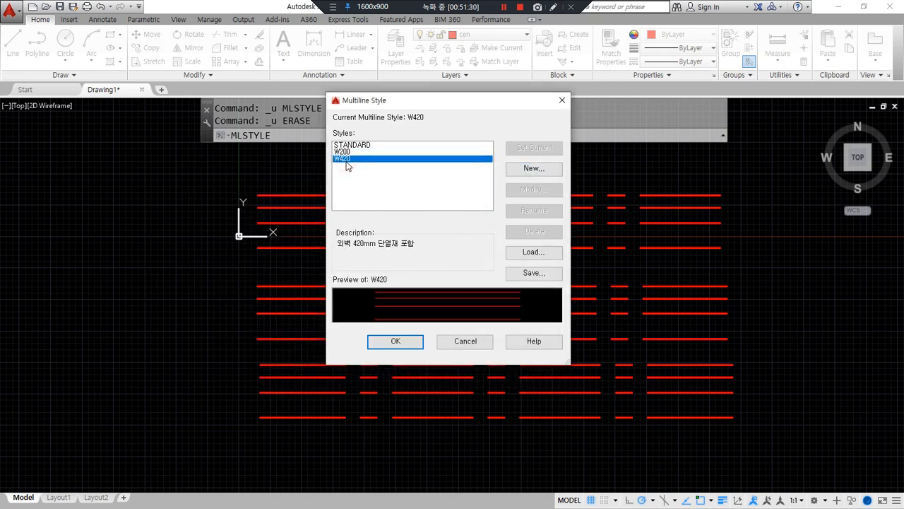
pyautogui.press('Up')
pyautogui.press('Down')
pyautogui.press('Up')
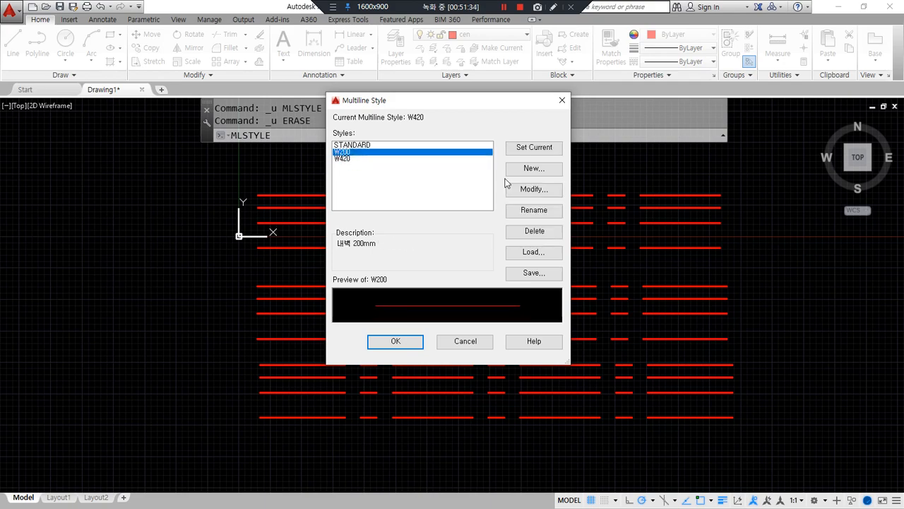
pyautogui.click(539, 188)
pyautogui.click(399, 235)
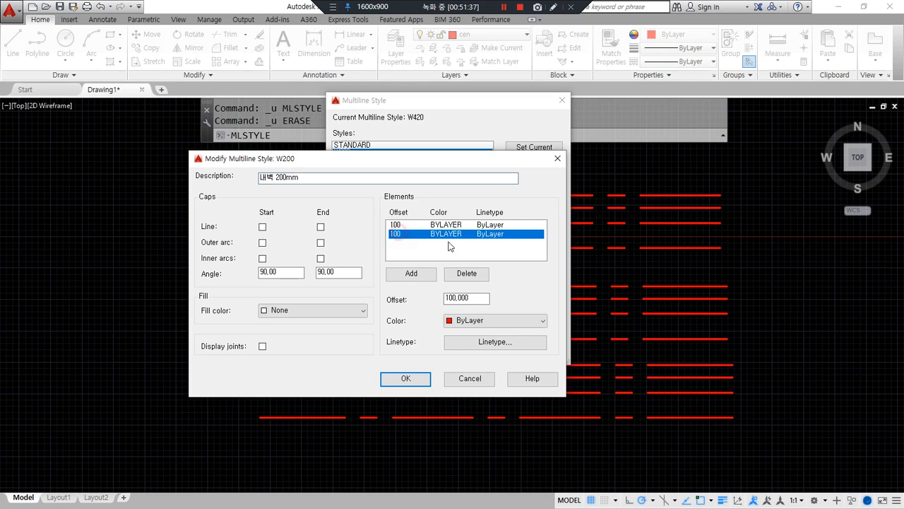
pyautogui.click(480, 297)
pyautogui.press('Home')
pyautogui.write('-')
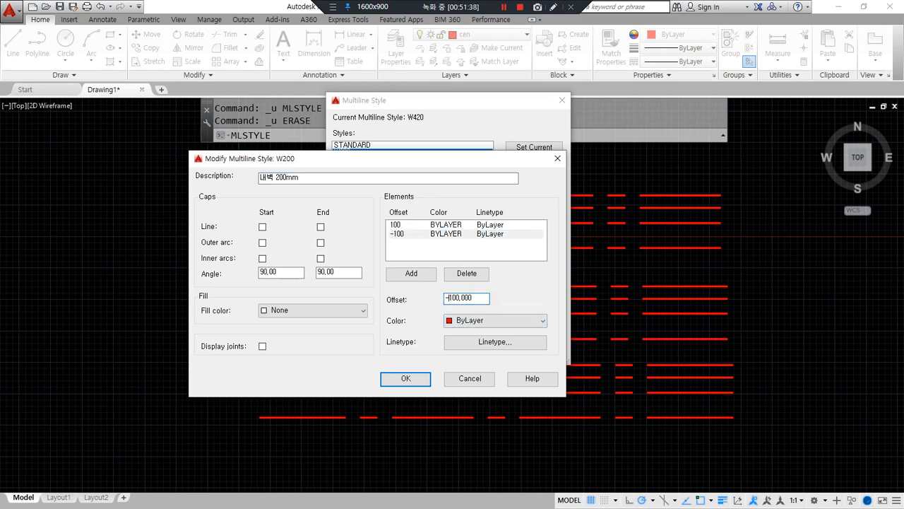
pyautogui.click(407, 380)
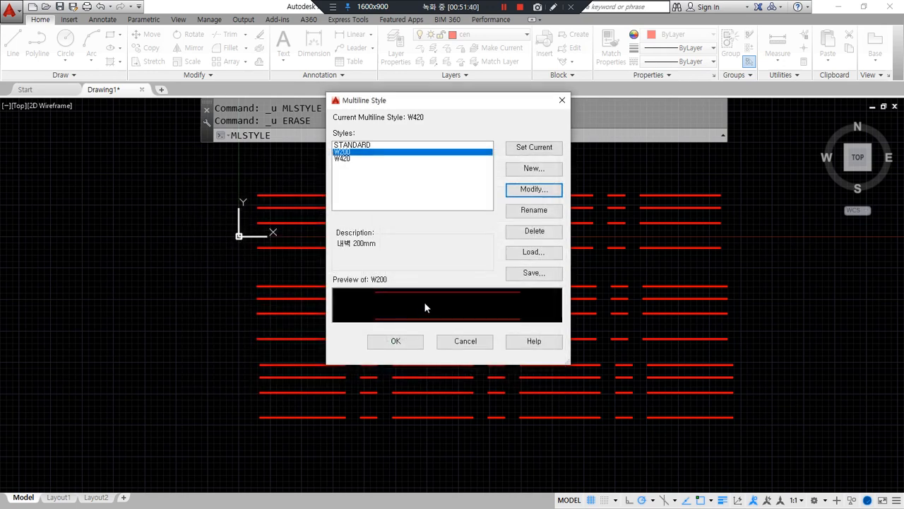
# Compare the previews of the W200 and W420 multiline styles
pyautogui.click(343, 159)
pyautogui.click(343, 152)
pyautogui.click(346, 159)
pyautogui.click(343, 152)
pyautogui.click(347, 159)
pyautogui.click(343, 152)
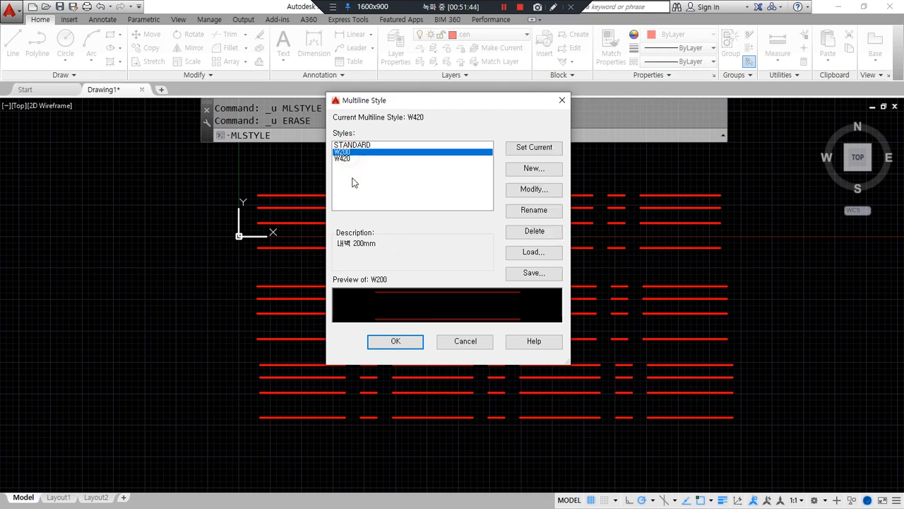
pyautogui.click(346, 159)
pyautogui.click(344, 152)
pyautogui.click(348, 159)
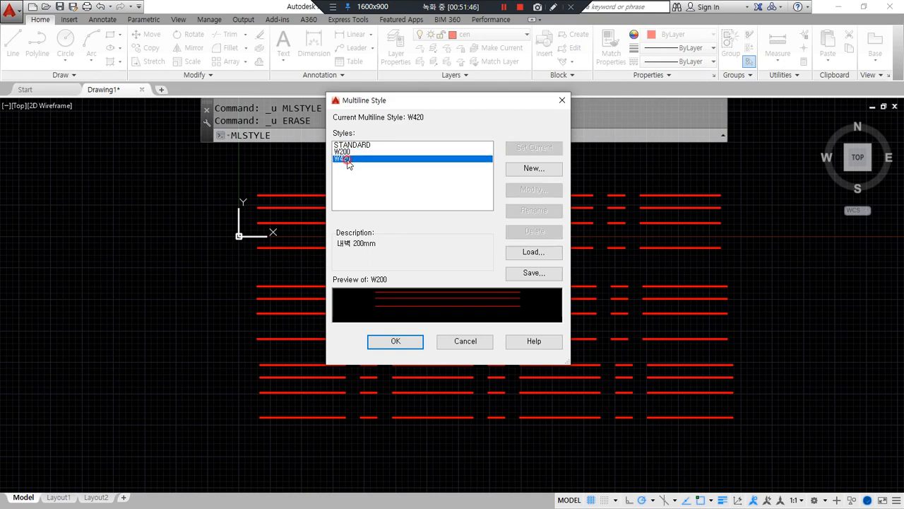
# Switch the current multiline style to W200 and back to W420, and accept the style manager
pyautogui.doubleClick(343, 152)
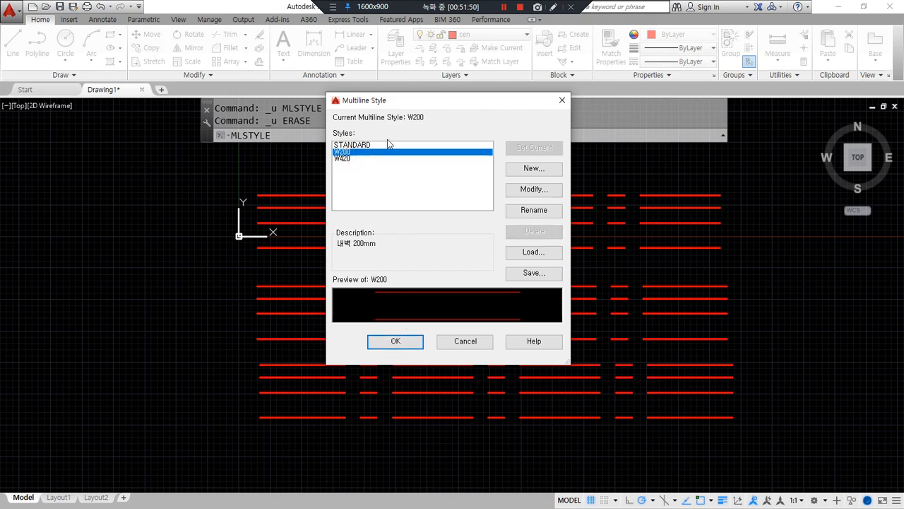
pyautogui.click(345, 159)
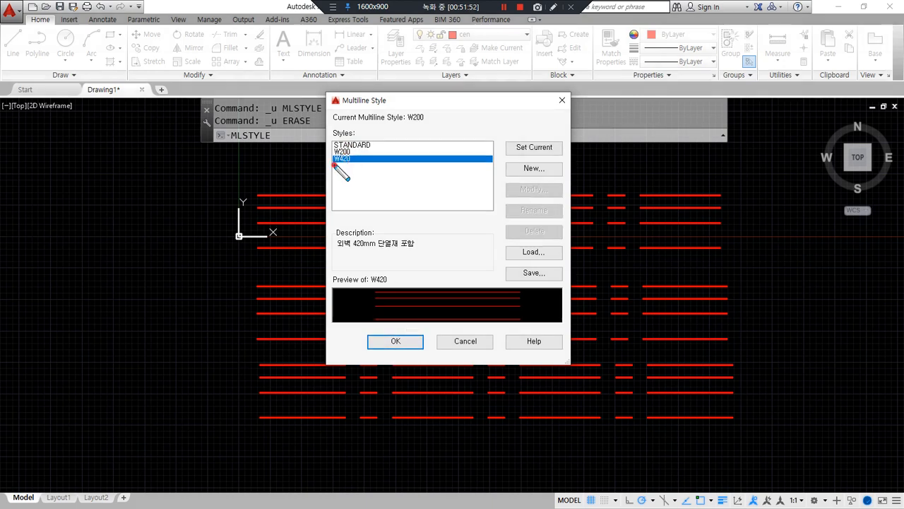
pyautogui.click(535, 148)
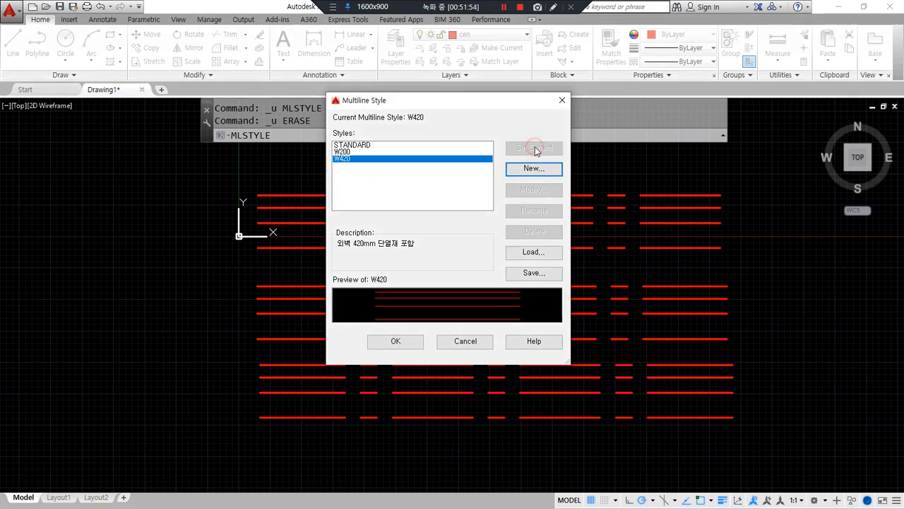
pyautogui.moveTo(351, 163)
pyautogui.mouseDown()
pyautogui.moveTo(443, 170)
pyautogui.moveTo(493, 145)
pyautogui.moveTo(505, 151)
pyautogui.mouseUp()
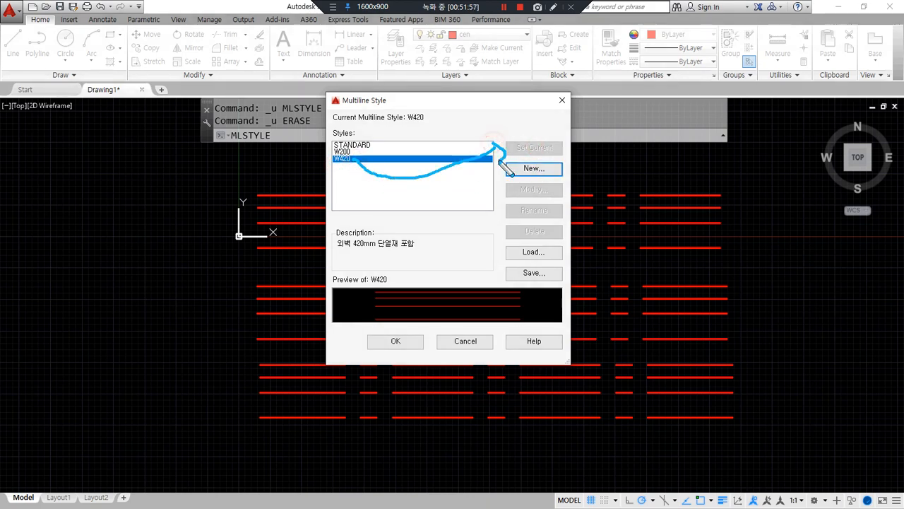
pyautogui.moveTo(355, 180)
pyautogui.mouseDown()
pyautogui.moveTo(357, 157)
pyautogui.moveTo(336, 178)
pyautogui.moveTo(364, 149)
pyautogui.moveTo(279, 159)
pyautogui.moveTo(256, 150)
pyautogui.mouseUp()
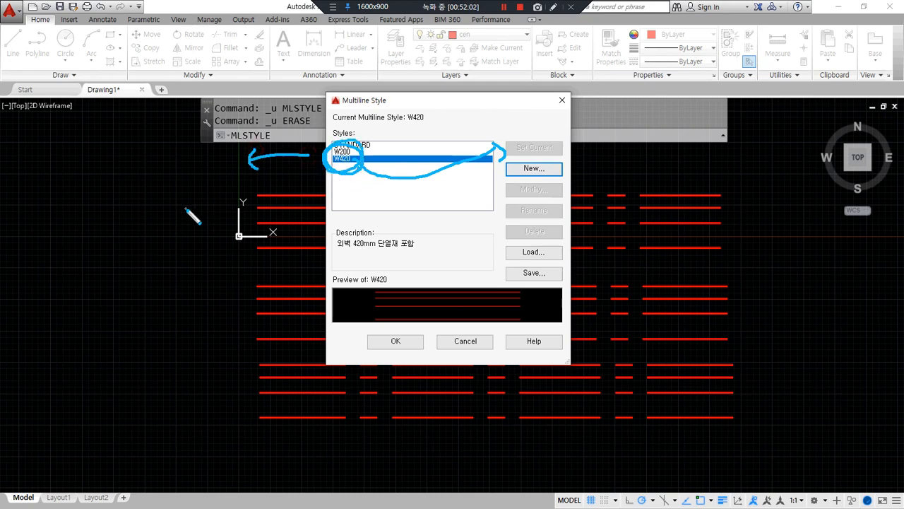
pyautogui.moveTo(361, 183); pyautogui.dragTo(337, 157)
pyautogui.click(397, 341)
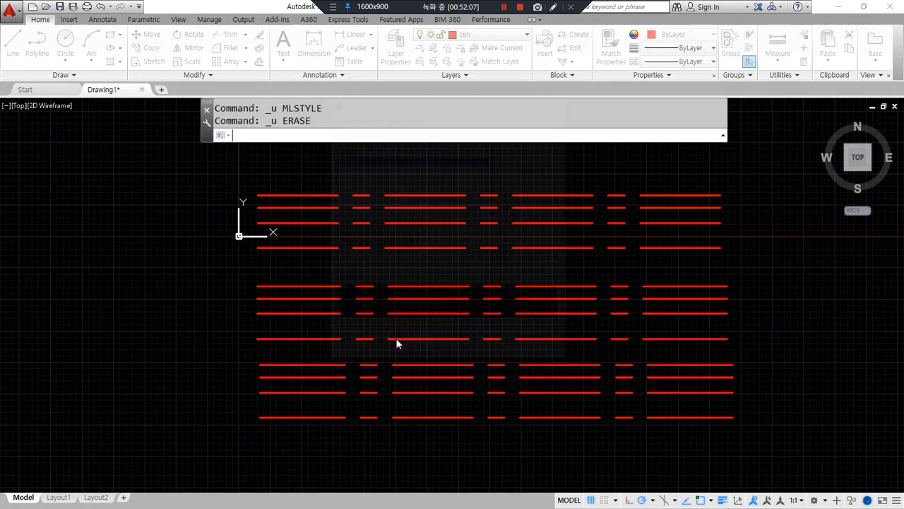
# Erase the three W420 multilines and zoom the empty drawing to All
pyautogui.click(767, 459)
pyautogui.click(475, 182)
pyautogui.write('e')
pyautogui.press('Return')
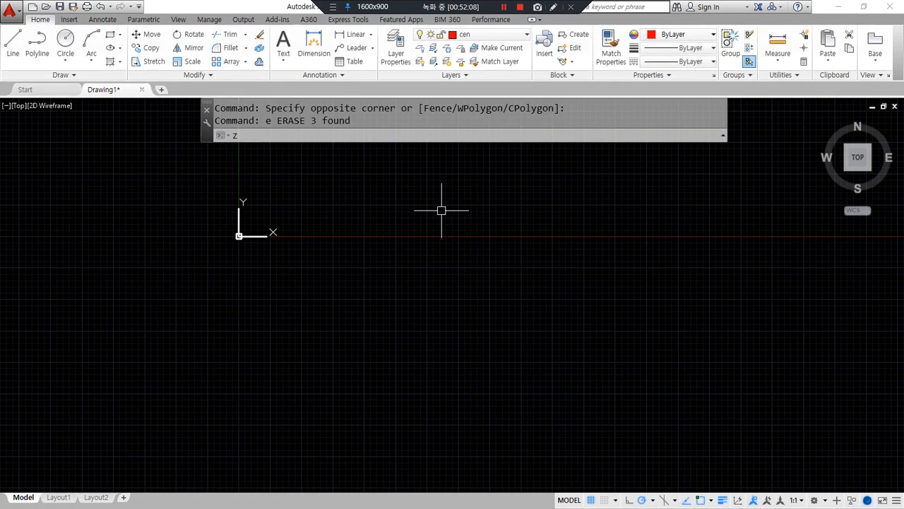
pyautogui.write('z')
pyautogui.press('Return')
pyautogui.write('a')
pyautogui.press('Return')
pyautogui.scroll(-3, 269, 326)
pyautogui.scroll(-1, 505, 278)
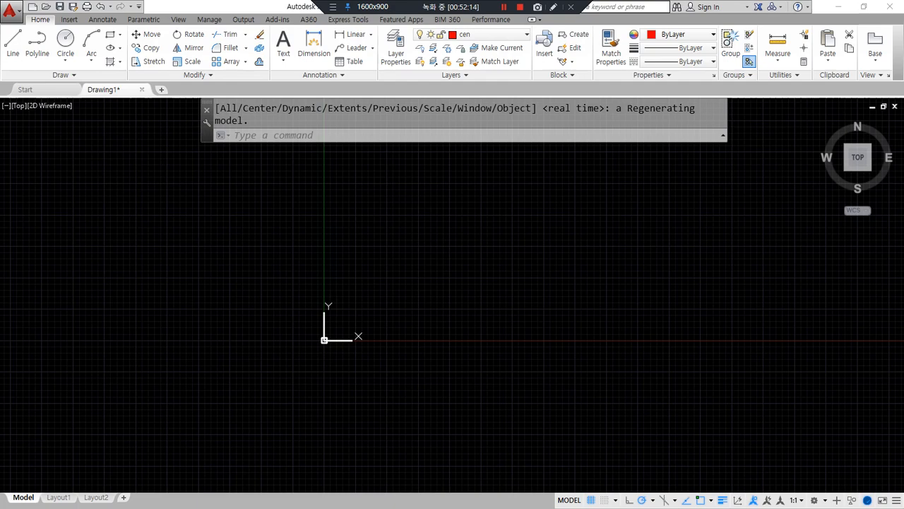
# Switch to the browser and examine the house floor plan, including its lower half with the overall grid dimensions
pyautogui.hotkey('alt', 'Tab')
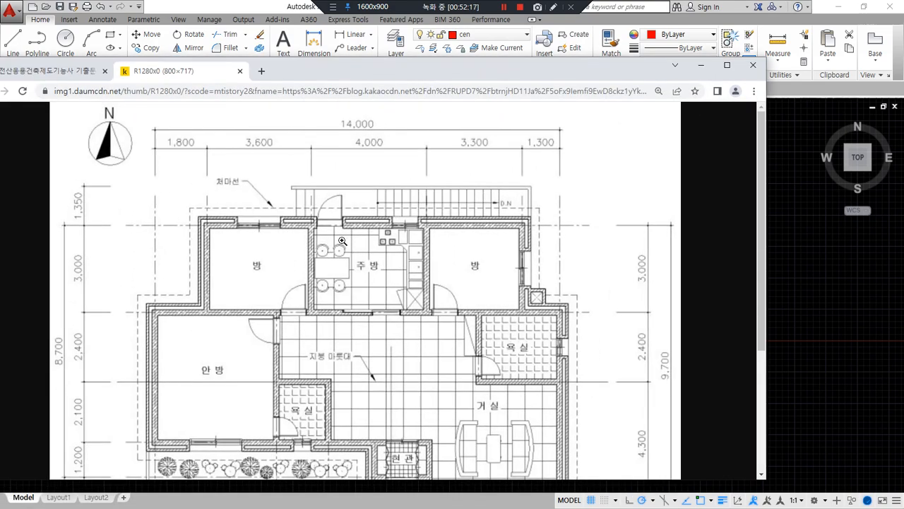
pyautogui.click(321, 294)
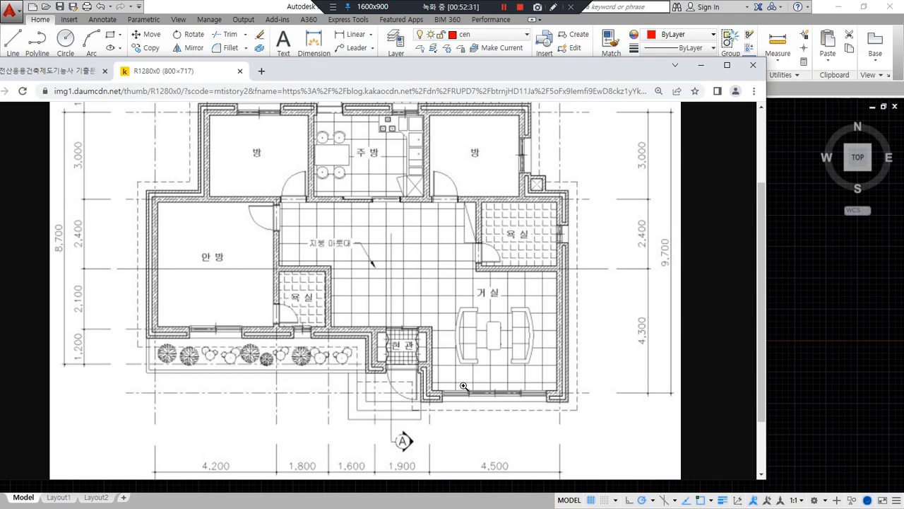
pyautogui.moveTo(424, 72); pyautogui.dragTo(0, 119)
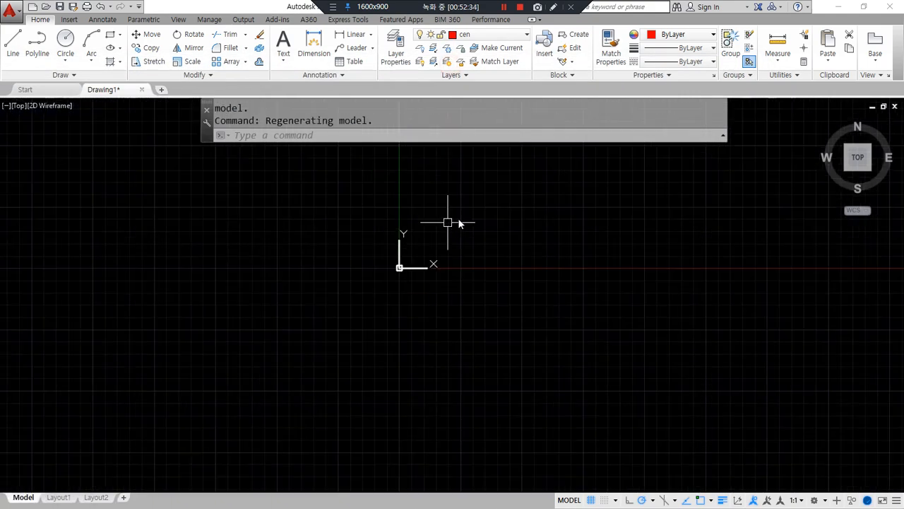
# Draw a horizontal and a vertical construction line through one common point on layer cen
pyautogui.moveTo(531, 235); pyautogui.dragTo(257, 407, button='middle')
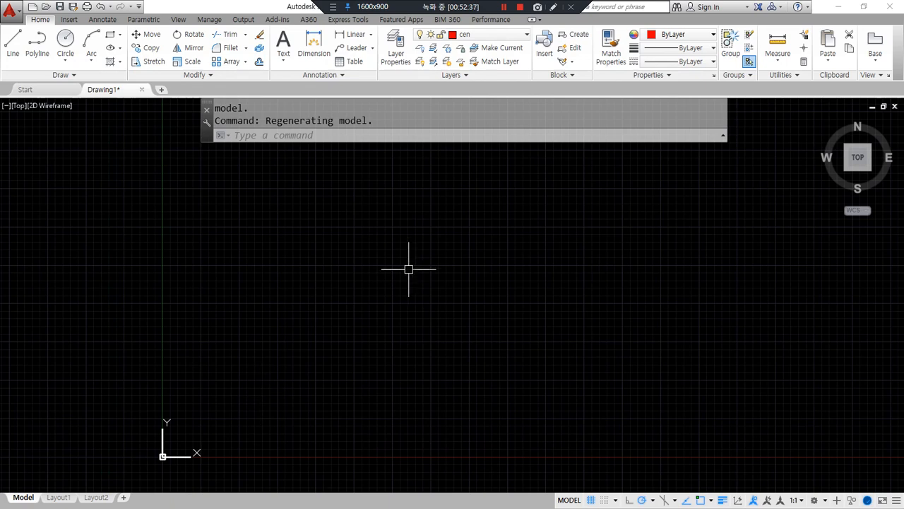
pyautogui.click(495, 34)
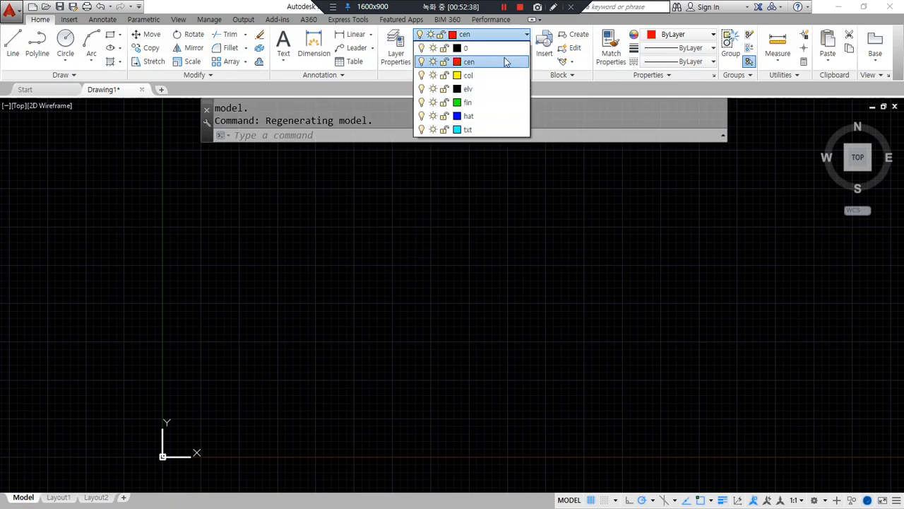
pyautogui.press('Escape')
pyautogui.press('Escape')
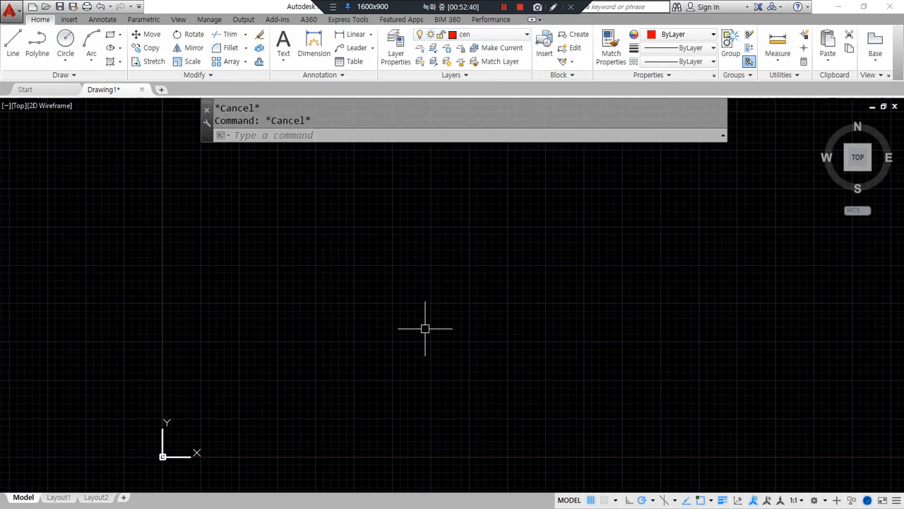
pyautogui.write('xl')
pyautogui.press('Return')
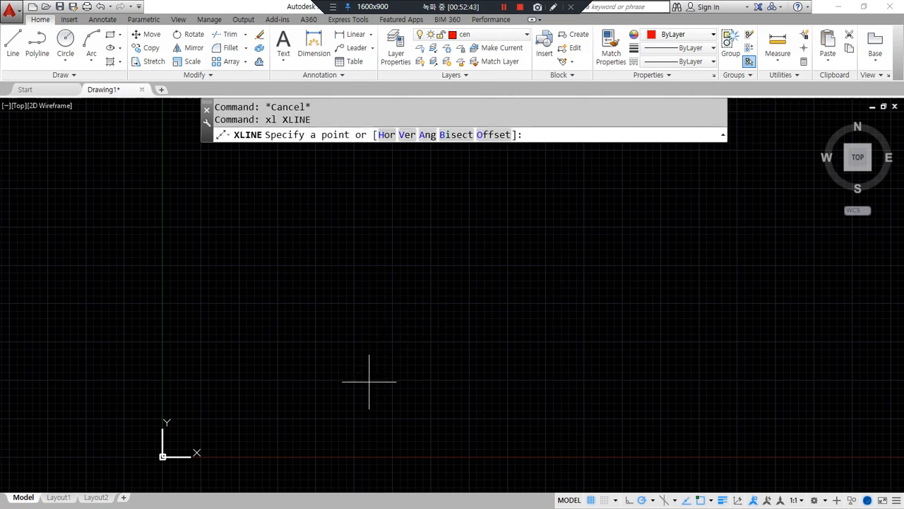
pyautogui.click(396, 389)
pyautogui.click(478, 375)
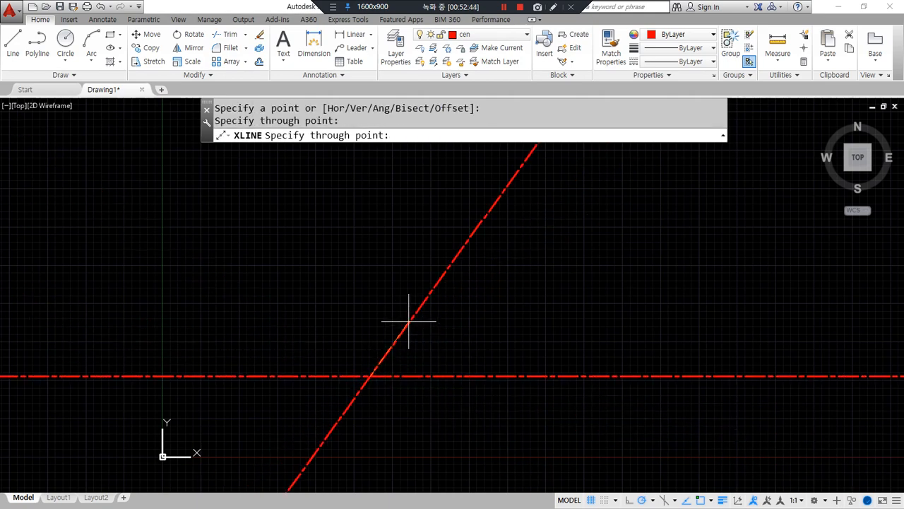
pyautogui.click(370, 313)
pyautogui.press('Escape')
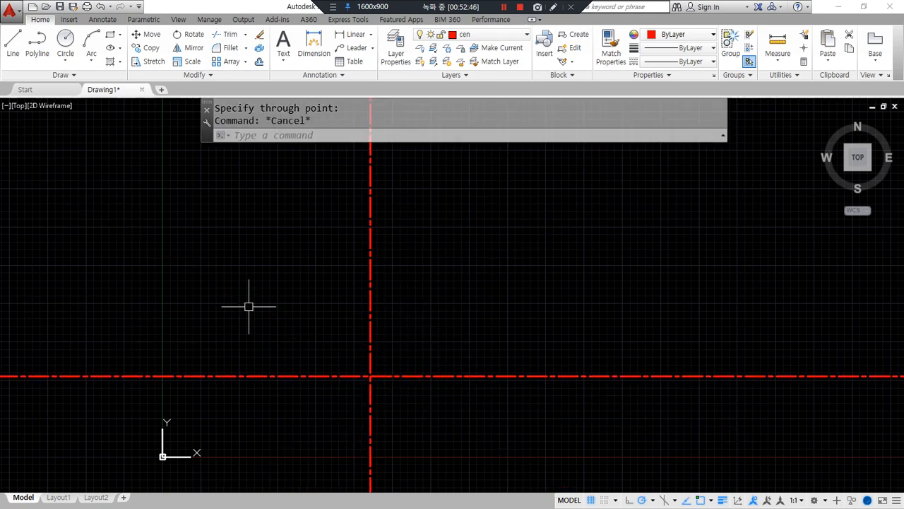
# Check the floor plan's grid dimensions along its bottom and right sides in the browser window
pyautogui.moveTo(0, 95); pyautogui.dragTo(512, 36)
pyautogui.scroll(-1, 489, 262)
pyautogui.scroll(-1, 490, 262)
pyautogui.moveTo(309, 378)
pyautogui.mouseDown()
pyautogui.moveTo(809, 363)
pyautogui.moveTo(805, 192)
pyautogui.moveTo(775, 183)
pyautogui.mouseUp()
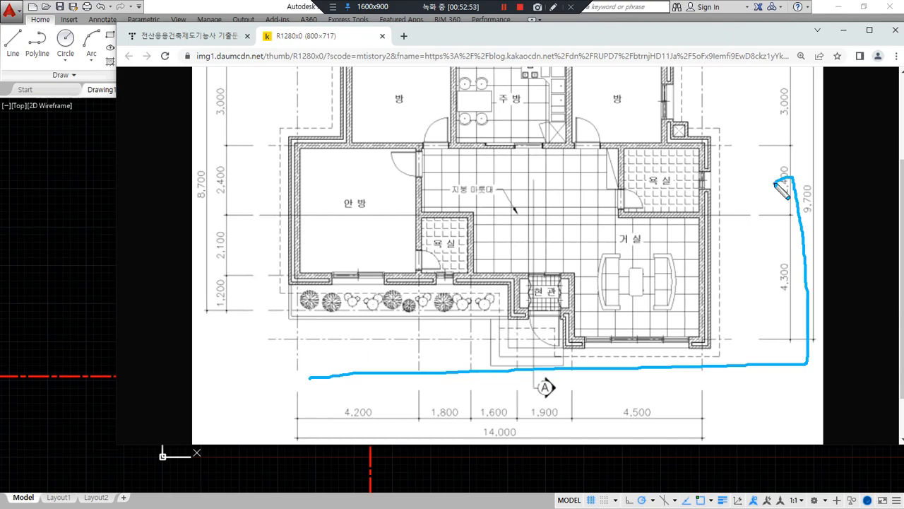
pyautogui.press('Escape')
pyautogui.moveTo(514, 32); pyautogui.dragTo(0, 115)
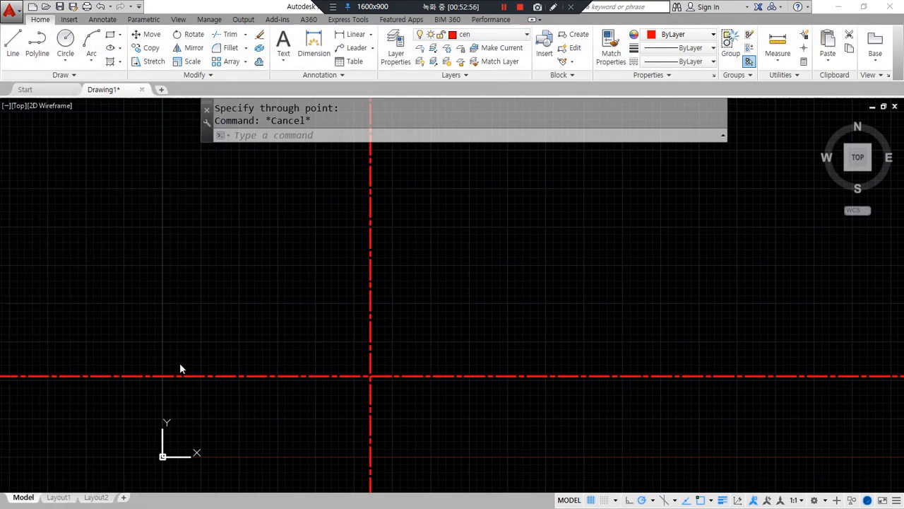
# Offset the vertical construction line 4200 to the right
pyautogui.moveTo(361, 394); pyautogui.dragTo(218, 306, button='middle')
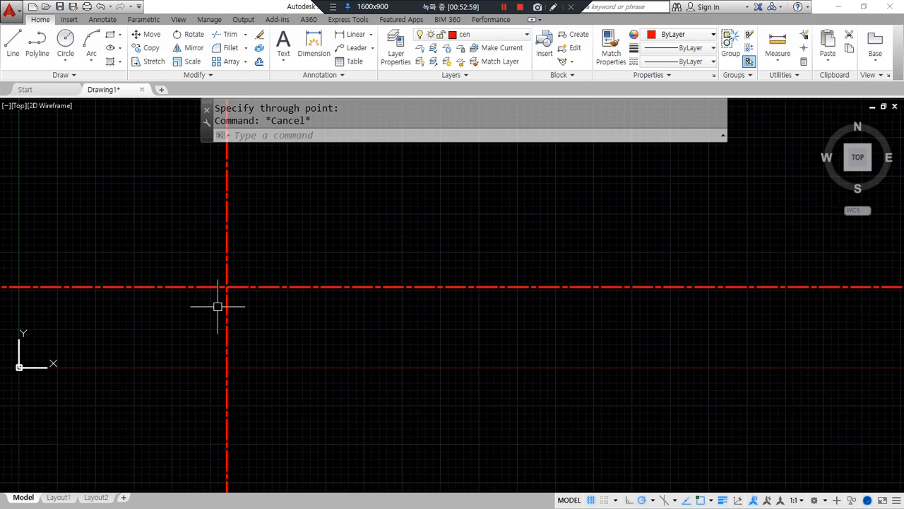
pyautogui.write('o')
pyautogui.press('Return')
pyautogui.write('4200')
pyautogui.press('Return')
pyautogui.click(227, 318)
pyautogui.click(317, 333)
pyautogui.press('Return')
# Offset the second vertical construction line 1800 to the right
pyautogui.press('Return')
pyautogui.write('1800')
pyautogui.press('Return')
pyautogui.click(355, 330)
pyautogui.click(485, 328)
pyautogui.press('Return')
# Offset the third vertical construction line 1600 to the right
pyautogui.press('Return')
pyautogui.write('1600')
pyautogui.press('Return')
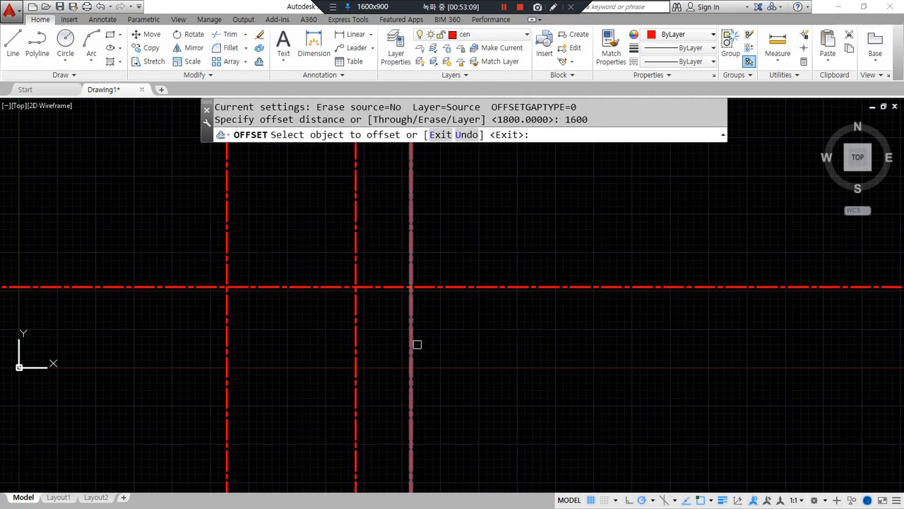
pyautogui.click(409, 346)
pyautogui.click(486, 339)
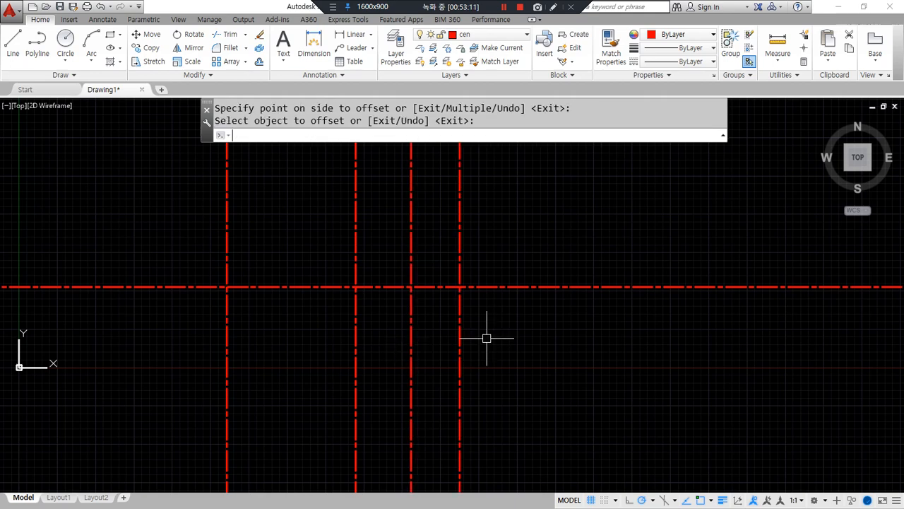
pyautogui.press('Return')
# Offset the fourth vertical construction line 1900 to the right
pyautogui.press('Return')
pyautogui.write('900')
pyautogui.press('Return')
pyautogui.click(458, 338)
pyautogui.click(596, 330)
pyautogui.press('Return')
# Offset the fifth vertical construction line 4500 to the right and end the command
pyautogui.press('Return')
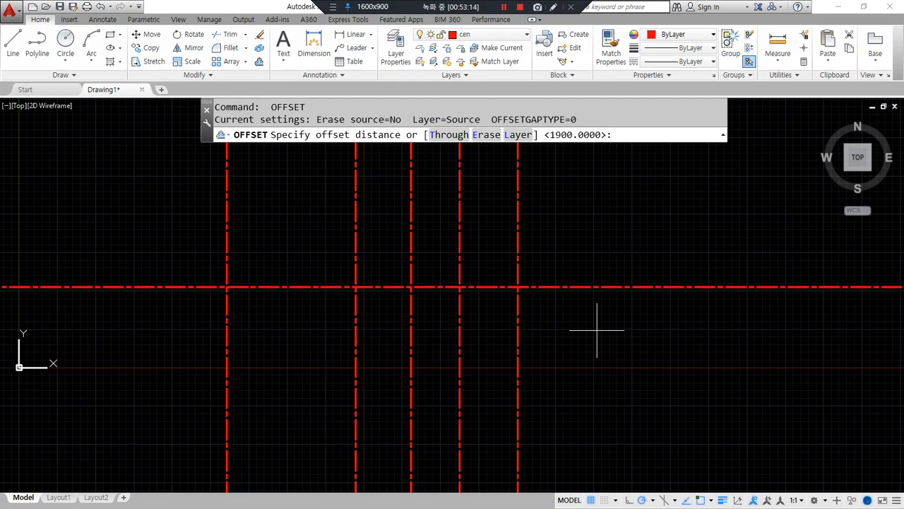
pyautogui.write('4500')
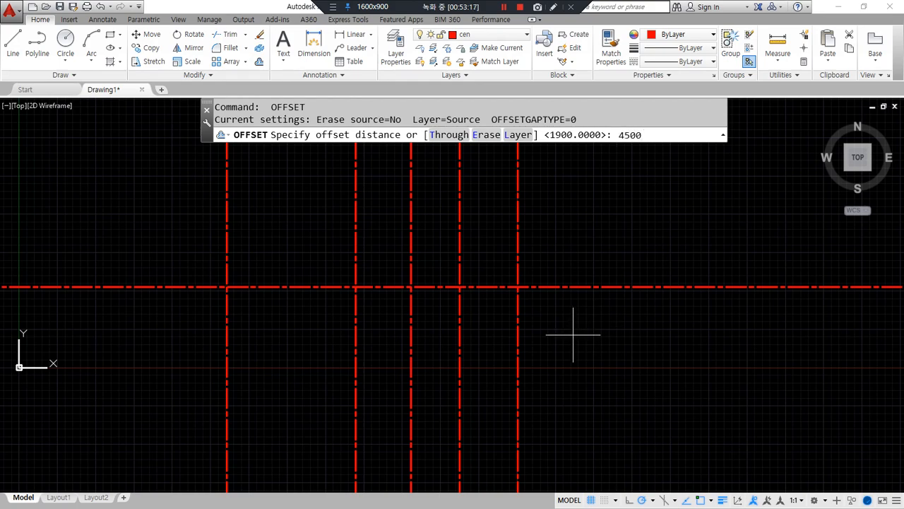
pyautogui.press('Return')
pyautogui.click(521, 339)
pyautogui.click(666, 337)
pyautogui.press('Return')
# Offset the horizontal construction line 4300 upward
pyautogui.moveTo(596, 329)
pyautogui.mouseDown(button='middle')
pyautogui.moveTo(453, 448)
pyautogui.moveTo(458, 456)
pyautogui.mouseUp(button='middle')
pyautogui.moveTo(628, 410)
pyautogui.mouseDown()
pyautogui.moveTo(601, 247)
pyautogui.moveTo(646, 258)
pyautogui.mouseUp()
pyautogui.write('o')
pyautogui.press('Return')
pyautogui.write('4300')
pyautogui.press('Return')
pyautogui.click(602, 411)
pyautogui.click(597, 344)
pyautogui.press('Return')
# Offset the upper horizontal construction line 2400 upward
pyautogui.press('Return')
pyautogui.write('2400')
pyautogui.press('Return')
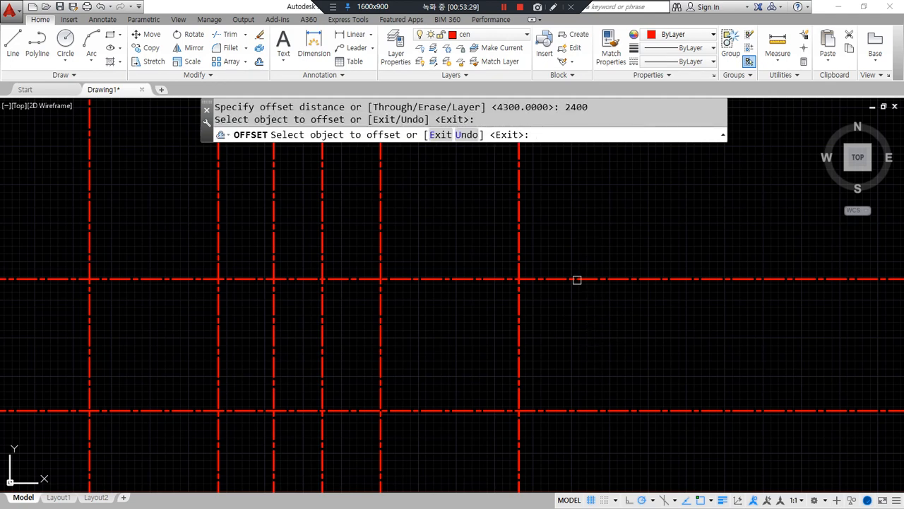
pyautogui.click(578, 279)
pyautogui.click(558, 242)
pyautogui.moveTo(541, 247); pyautogui.dragTo(535, 337, button='middle')
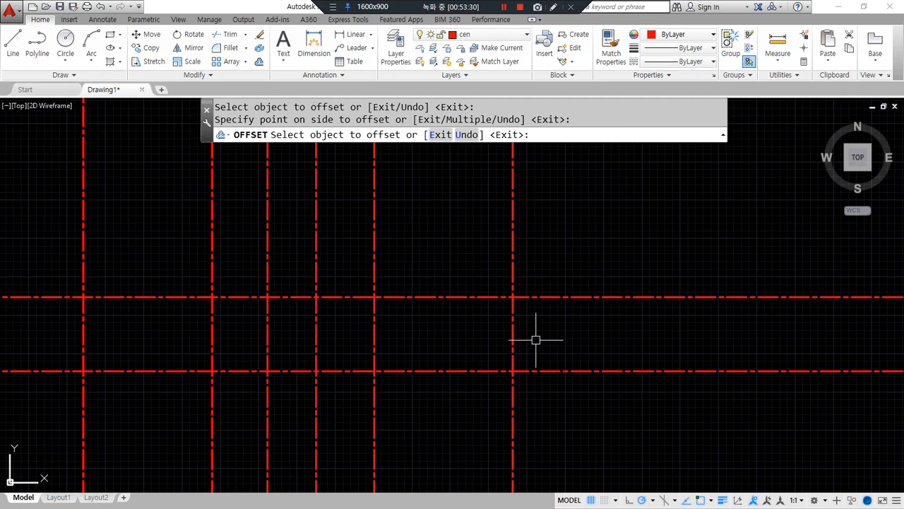
pyautogui.press('Return')
# Offset the topmost horizontal construction line 3000 upward
pyautogui.press('Return')
pyautogui.write('3000')
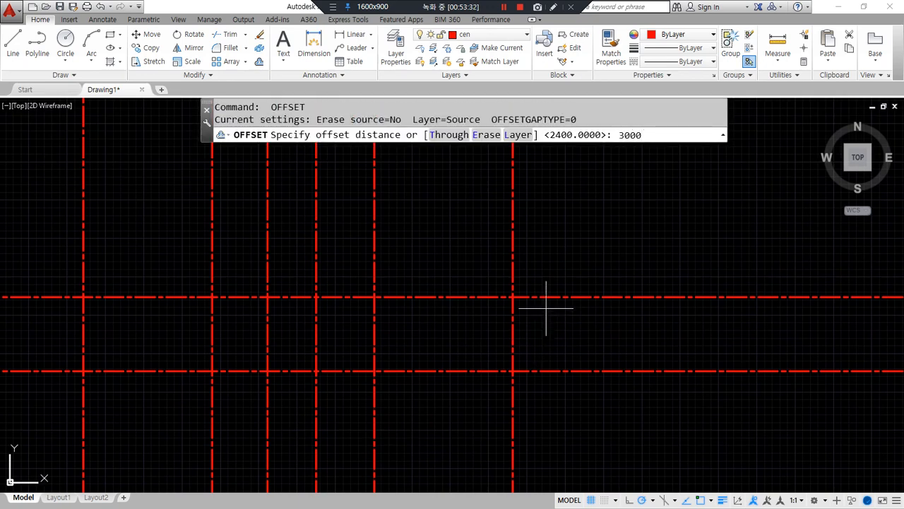
pyautogui.press('Return')
pyautogui.click(565, 287)
pyautogui.click(563, 297)
pyautogui.click(565, 244)
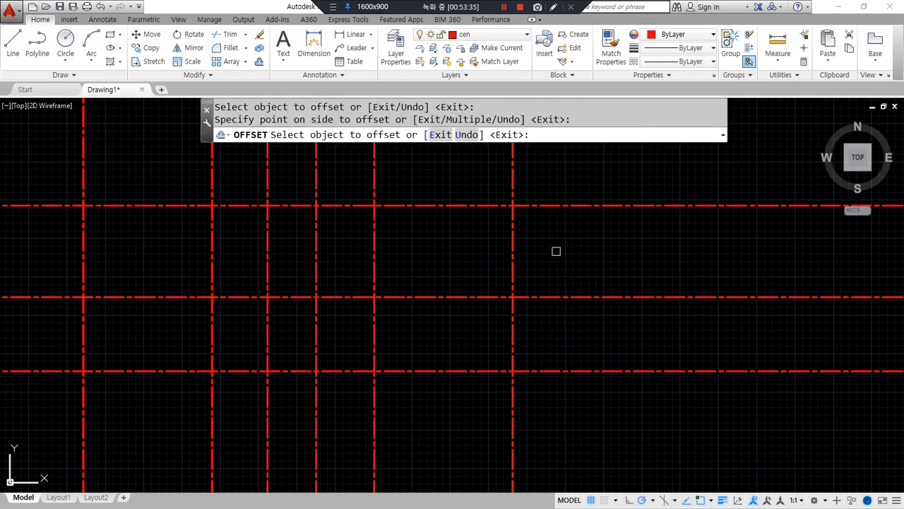
# Trim all construction lines outside the outer rectangle of the grid on all four sides
pyautogui.press('Return')
pyautogui.scroll(-4, 530, 282)
pyautogui.write('tr')
pyautogui.press('Return')
pyautogui.press('Return')
pyautogui.click(624, 404)
pyautogui.click(562, 196)
pyautogui.click(304, 205)
pyautogui.click(278, 210)
pyautogui.click(234, 403)
pyautogui.click(345, 471)
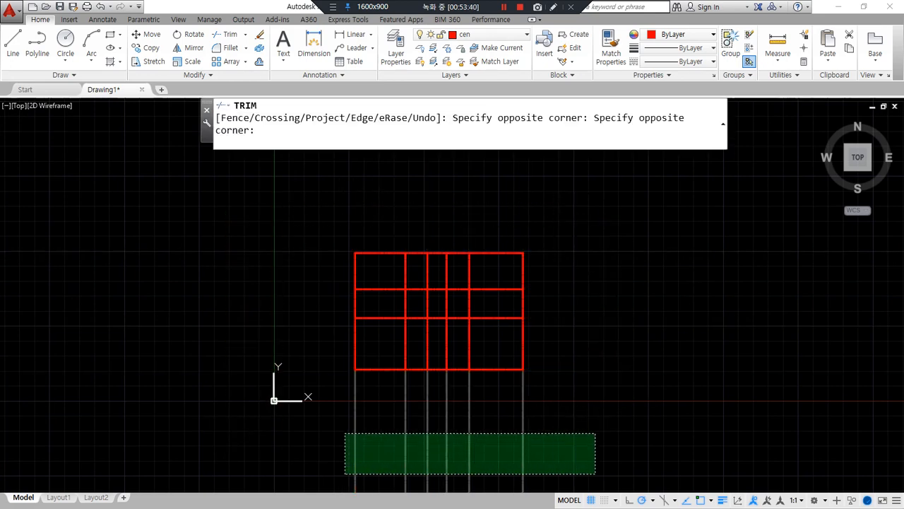
pyautogui.click(596, 433)
pyautogui.scroll(4, 463, 325)
pyautogui.moveTo(488, 337)
pyautogui.mouseDown(button='middle')
pyautogui.moveTo(428, 324)
pyautogui.moveTo(421, 406)
pyautogui.mouseUp(button='middle')
pyautogui.moveTo(525, 177)
pyautogui.mouseDown()
pyautogui.moveTo(423, 174)
pyautogui.moveTo(429, 206)
pyautogui.mouseUp()
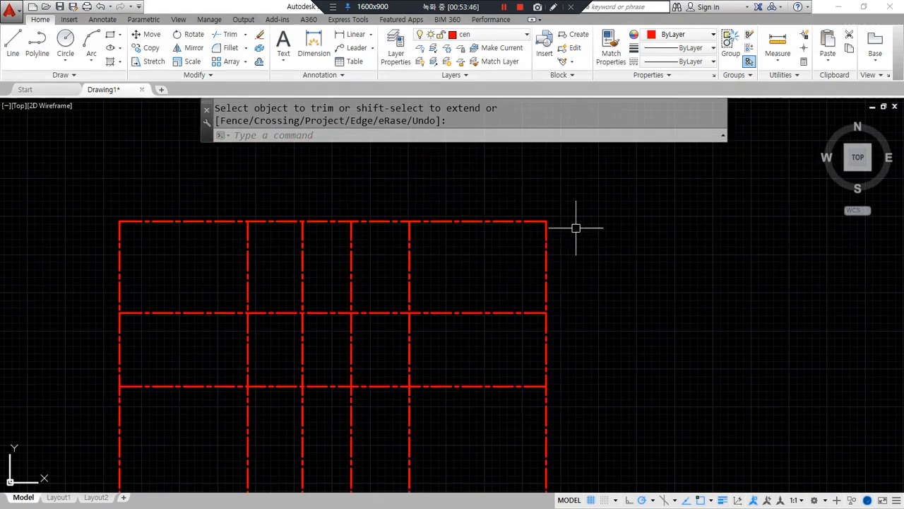
pyautogui.press('Return')
# Offset the grid's right outer vertical line 1300 to the left
pyautogui.click(649, 292)
pyautogui.click(652, 298)
pyautogui.write('o')
pyautogui.press('Return')
pyautogui.write('1300')
pyautogui.press('Return')
pyautogui.click(546, 263)
pyautogui.click(474, 247)
pyautogui.press('Return')
# Fillet the right outer line with the second horizontal line from the top, and the new vertical with the top line, into square corners
pyautogui.moveTo(446, 228)
pyautogui.mouseDown()
pyautogui.moveTo(506, 232)
pyautogui.moveTo(506, 308)
pyautogui.moveTo(546, 374)
pyautogui.moveTo(546, 431)
pyautogui.mouseUp()
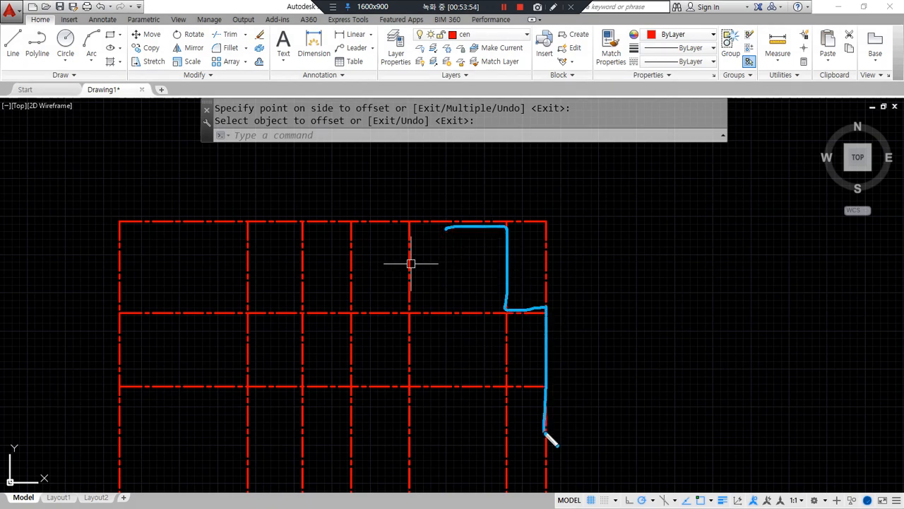
pyautogui.write('f')
pyautogui.press('Return')
pyautogui.click(546, 335)
pyautogui.click(541, 313)
pyautogui.press('Return')
pyautogui.click(507, 238)
pyautogui.click(494, 221)
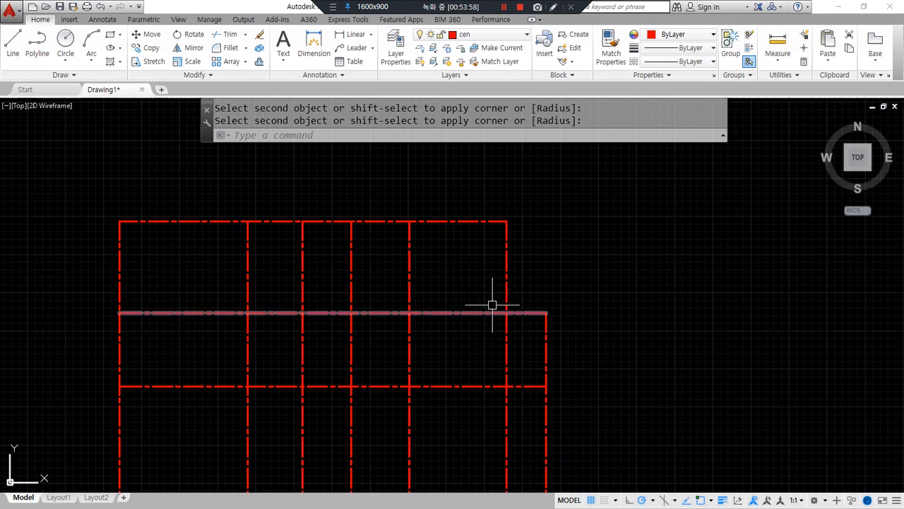
pyautogui.moveTo(502, 240)
pyautogui.mouseDown()
pyautogui.moveTo(404, 236)
pyautogui.moveTo(405, 253)
pyautogui.mouseUp()
pyautogui.write('o')
pyautogui.press('Return')
pyautogui.write('3300')
pyautogui.press('Return')
pyautogui.click(506, 253)
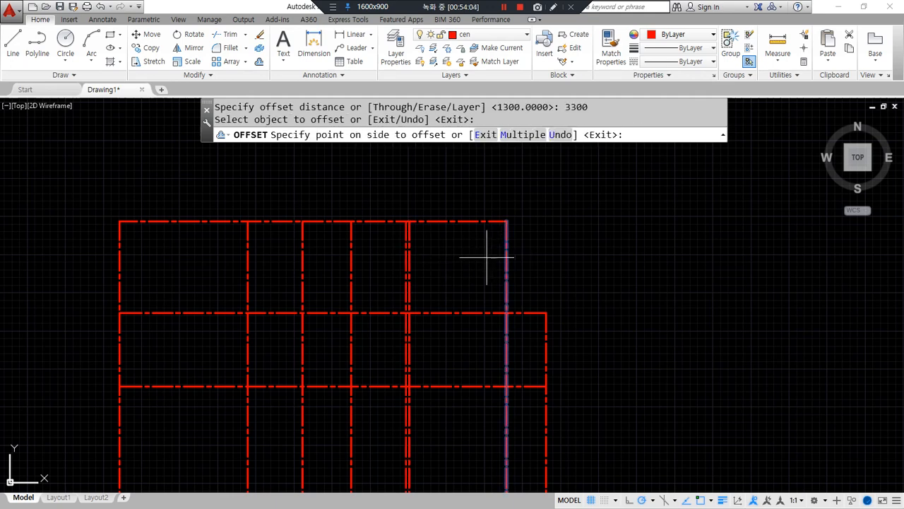
pyautogui.press('Escape')
# Fillet the second horizontal line from the top with the upper right vertical to form the notch's inner corner
pyautogui.scroll(-2, 442, 276)
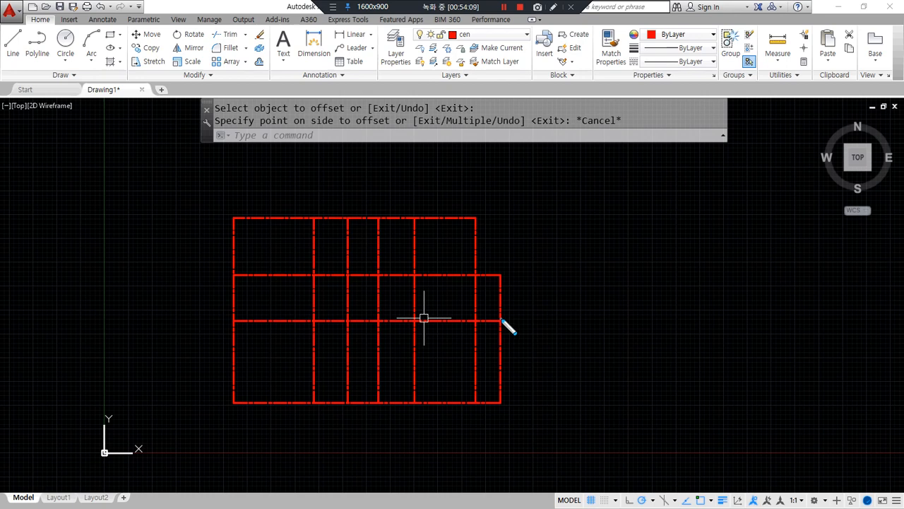
pyautogui.moveTo(484, 222)
pyautogui.mouseDown()
pyautogui.moveTo(480, 269)
pyautogui.moveTo(507, 298)
pyautogui.moveTo(503, 376)
pyautogui.mouseUp()
pyautogui.write('f')
pyautogui.press('Return')
pyautogui.click(486, 276)
pyautogui.click(476, 258)
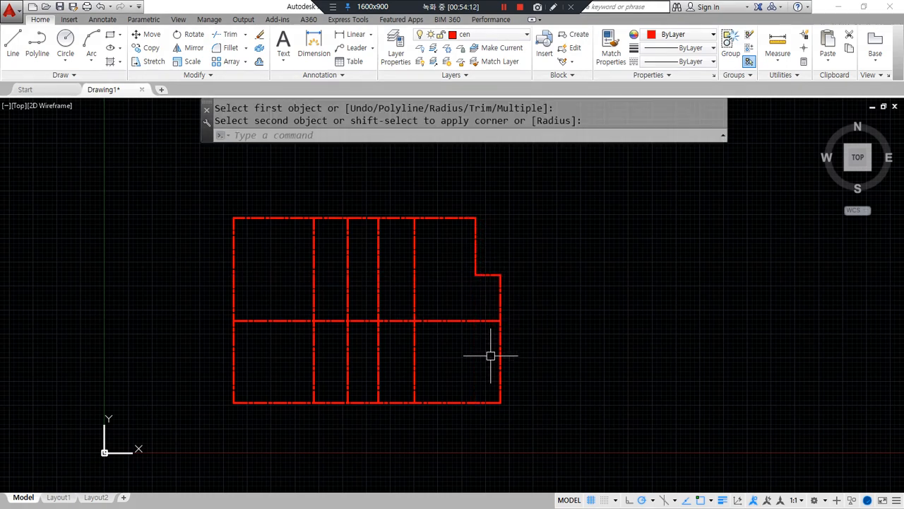
# Try to extend the short horizontal line at the notch to the left outer vertical as the boundary
pyautogui.moveTo(502, 403)
pyautogui.mouseDown()
pyautogui.moveTo(494, 421)
pyautogui.moveTo(422, 424)
pyautogui.mouseUp()
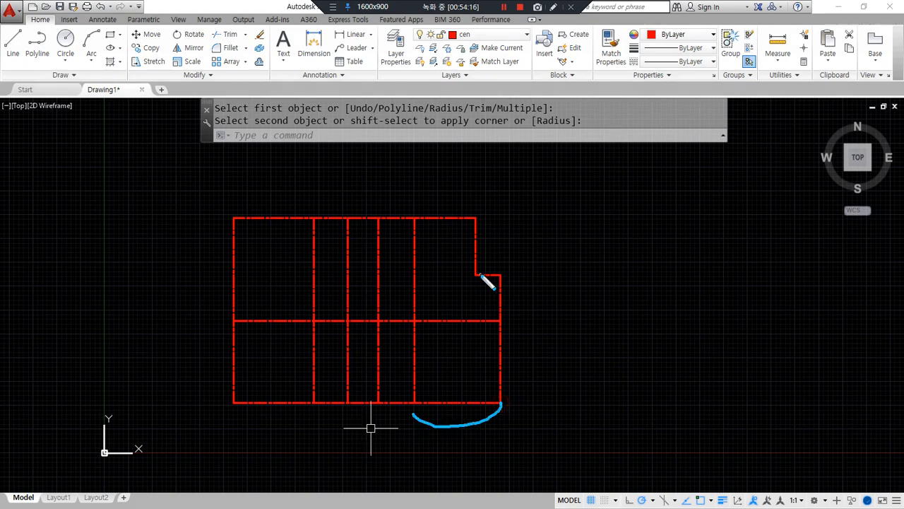
pyautogui.moveTo(476, 275); pyautogui.dragTo(237, 275)
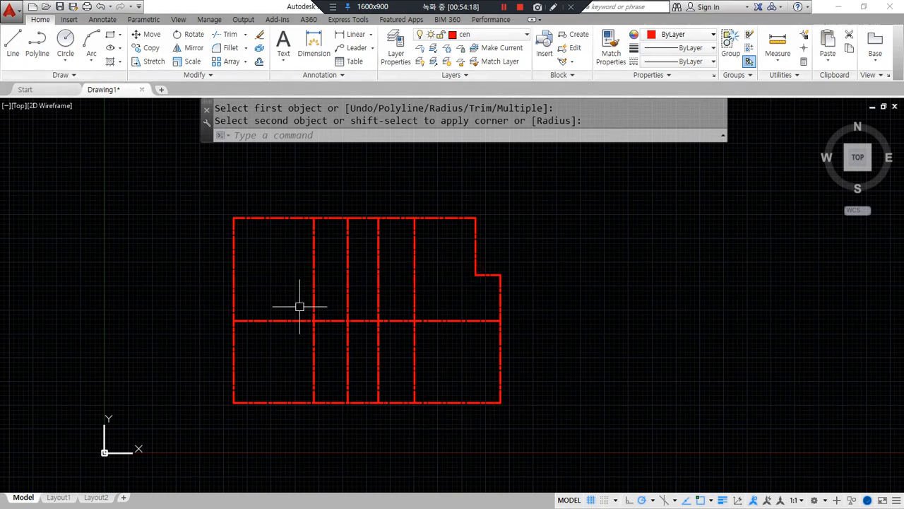
pyautogui.write('ex')
pyautogui.press('Return')
pyautogui.click(235, 296)
pyautogui.press('Return')
pyautogui.click(492, 274)
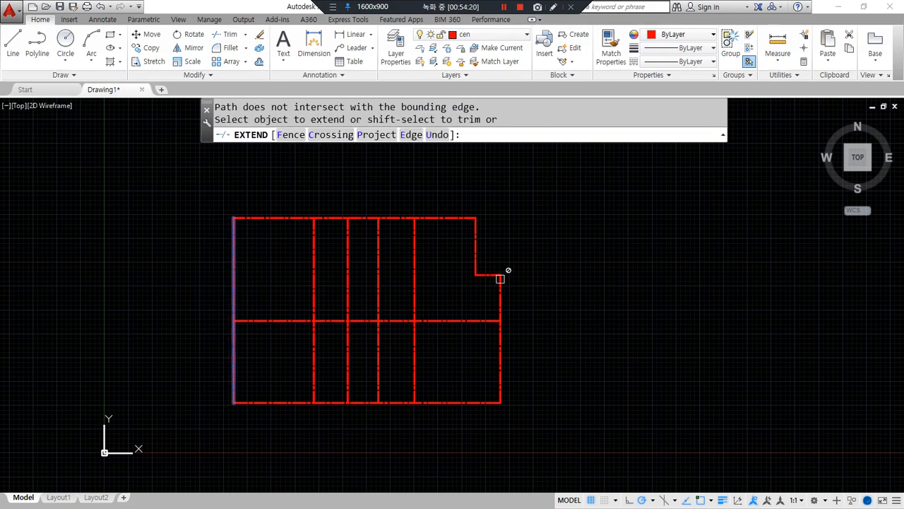
pyautogui.click(491, 274)
pyautogui.click(489, 273)
pyautogui.press('Escape')
pyautogui.press('Escape')
# Extend the notch's horizontal line leftward across the grid to the left outer line, using all objects as boundaries
pyautogui.press('Return')
pyautogui.press('Return')
pyautogui.scroll(4, 479, 274)
pyautogui.click(486, 273)
pyautogui.click(387, 266)
pyautogui.click(375, 287)
pyautogui.scroll(-4, 376, 287)
pyautogui.click(330, 283)
pyautogui.moveTo(329, 283); pyautogui.dragTo(368, 282, button='middle')
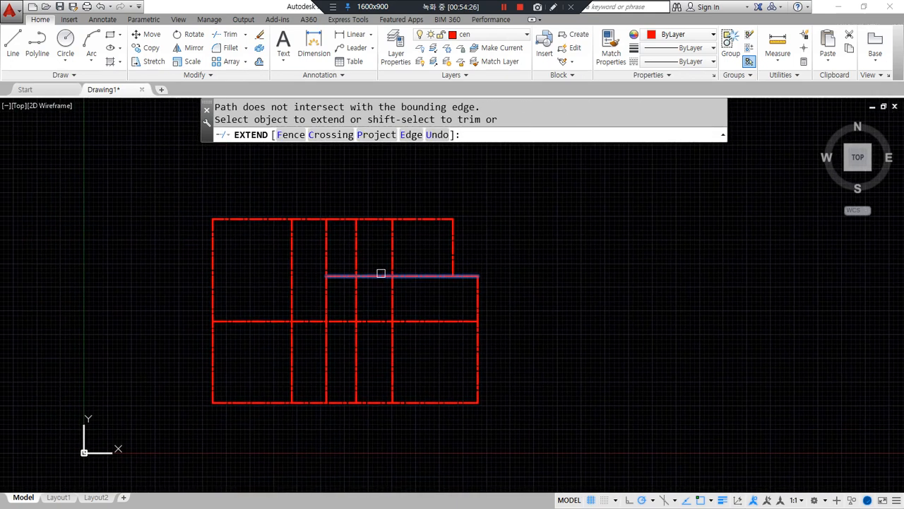
pyautogui.click(380, 273)
pyautogui.click(313, 276)
pyautogui.press('Return')
pyautogui.moveTo(446, 296); pyautogui.dragTo(377, 297, button='middle')
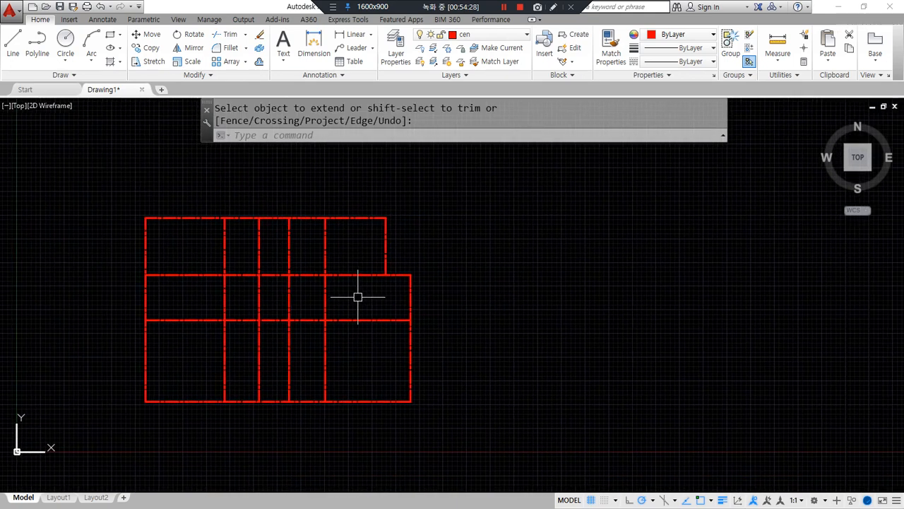
# Trim the four inner vertical lines above the second horizontal line from the top
pyautogui.write('tr')
pyautogui.press('Return')
pyautogui.click(353, 275)
pyautogui.press('Return')
pyautogui.click(349, 251)
pyautogui.click(193, 233)
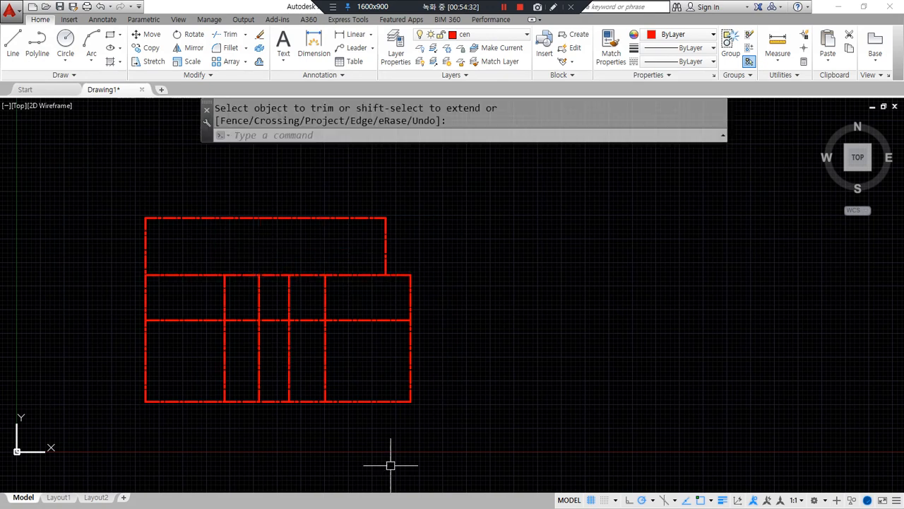
pyautogui.press('Escape')
# Offset the top block's right vertical line 3300 to the left
pyautogui.write('o')
pyautogui.press('Return')
pyautogui.write('3300')
pyautogui.press('Return')
pyautogui.click(385, 238)
pyautogui.click(333, 251)
pyautogui.press('Return')
# Offset the top block's new inner vertical line 4000 to the left
pyautogui.press('Return')
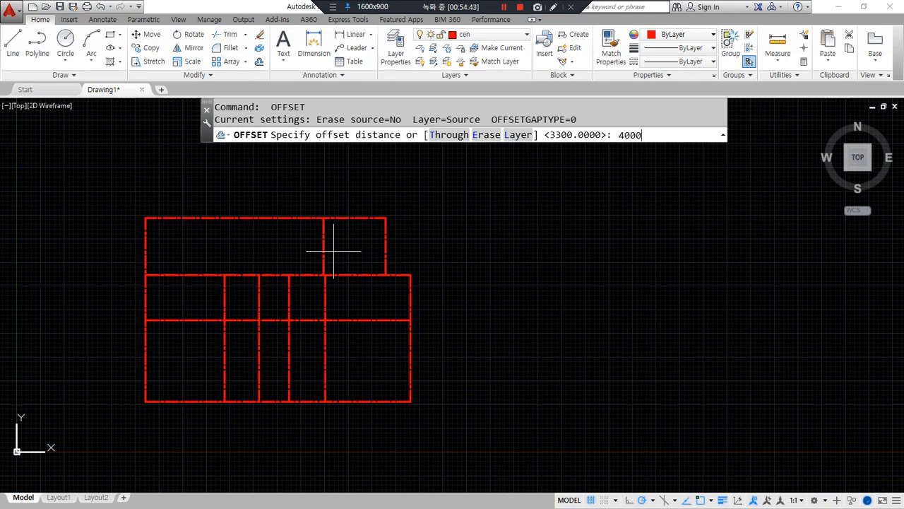
pyautogui.press('Return')
pyautogui.click(325, 250)
pyautogui.click(288, 251)
pyautogui.press('Return')
# Offset the top block's leftmost inner vertical line 3600 to the left
pyautogui.press('Return')
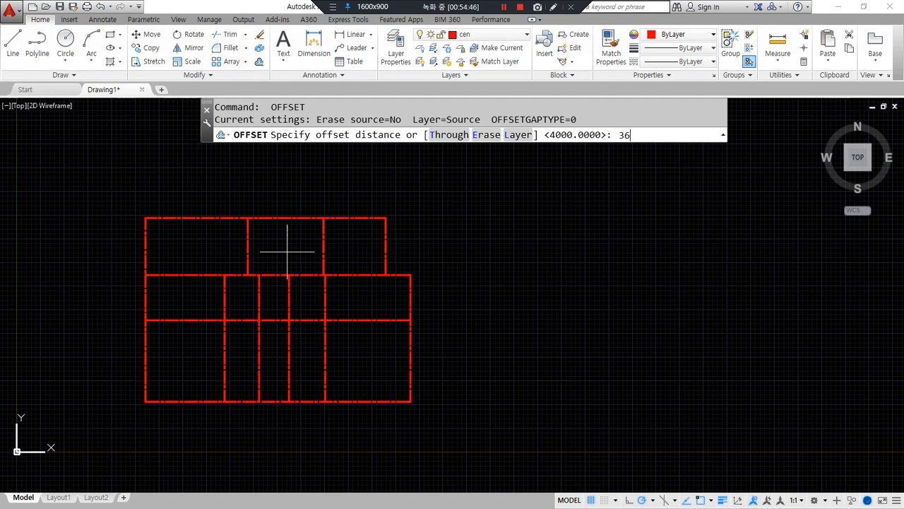
pyautogui.press('Return')
pyautogui.click(247, 247)
pyautogui.click(196, 247)
pyautogui.press('Return')
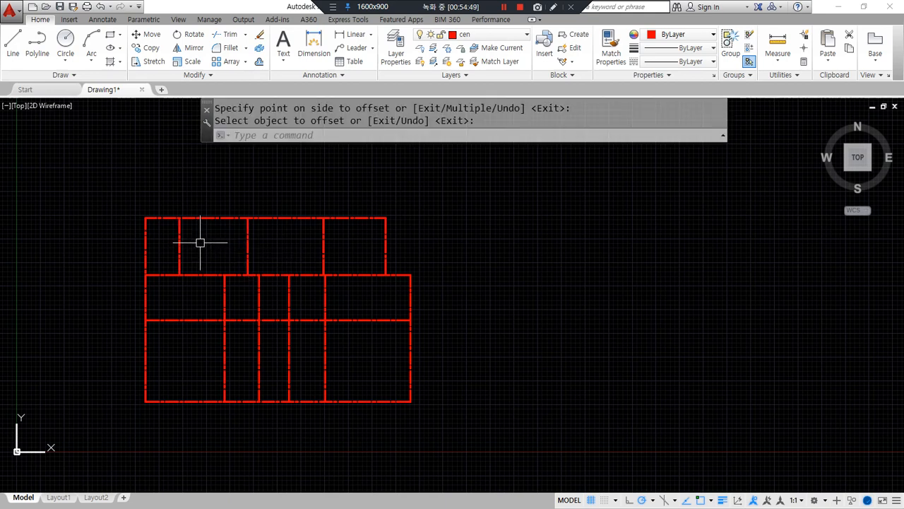
# Fillet the top line with the top block's leftmost inner vertical, and the second horizontal line with the left outer line, into square corners
pyautogui.moveTo(206, 224)
pyautogui.mouseDown()
pyautogui.moveTo(117, 273)
pyautogui.moveTo(113, 376)
pyautogui.mouseUp()
pyautogui.press('Escape')
pyautogui.write('f')
pyautogui.press('Return')
pyautogui.click(189, 218)
pyautogui.click(180, 234)
pyautogui.press('Escape')
pyautogui.press('Return')
pyautogui.click(156, 275)
pyautogui.click(145, 290)
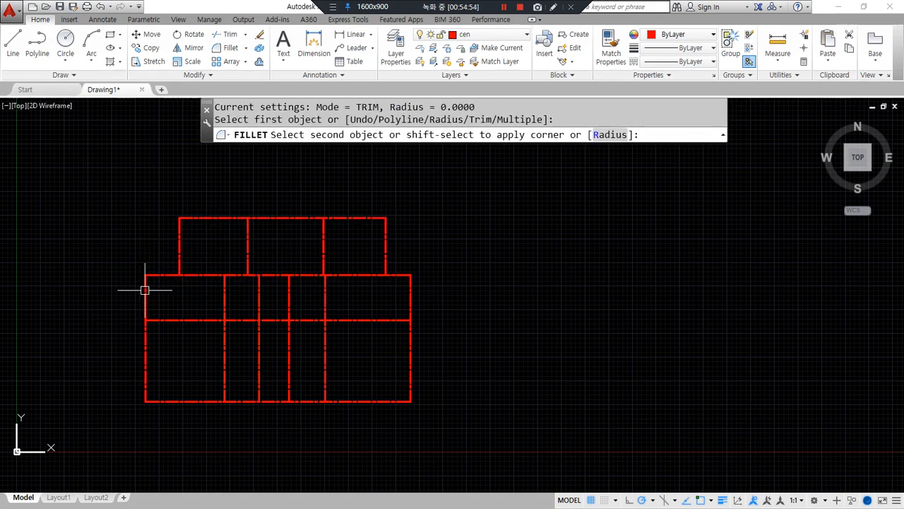
pyautogui.moveTo(150, 322)
pyautogui.mouseDown()
pyautogui.moveTo(407, 323)
pyautogui.moveTo(131, 318)
pyautogui.mouseUp()
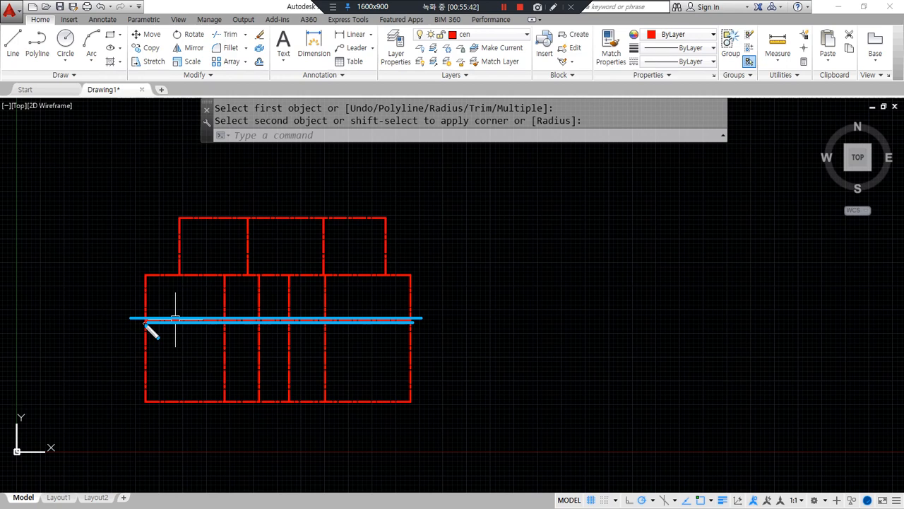
pyautogui.moveTo(633, 213)
pyautogui.mouseDown()
pyautogui.moveTo(534, 318)
pyautogui.moveTo(633, 444)
pyautogui.mouseUp()
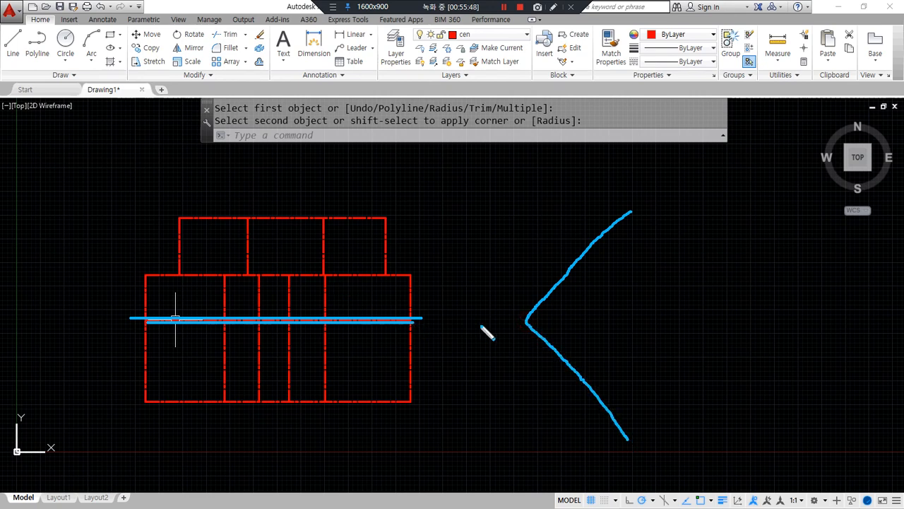
pyautogui.moveTo(522, 338); pyautogui.dragTo(539, 336)
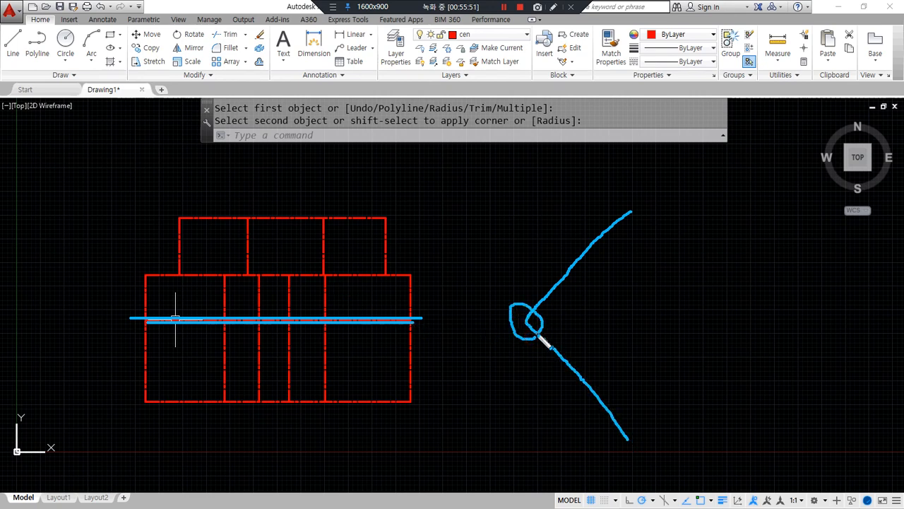
pyautogui.moveTo(427, 319); pyautogui.dragTo(521, 321)
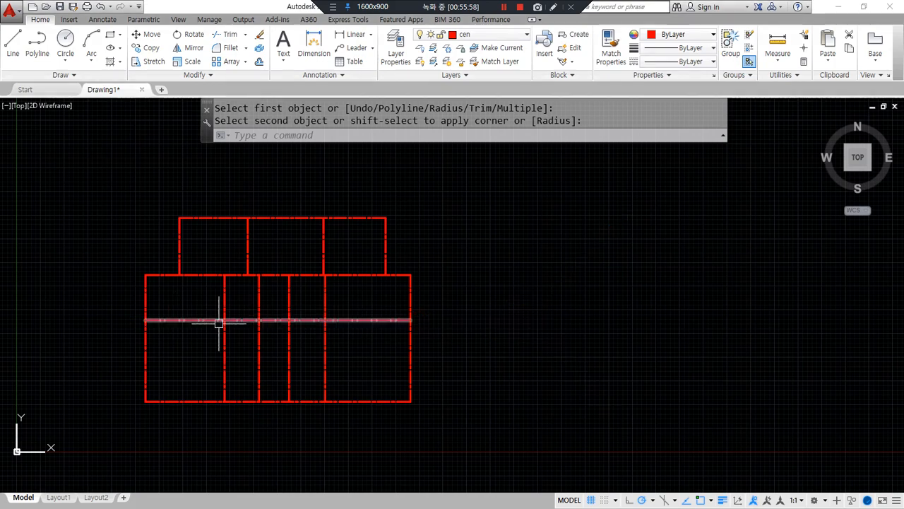
# Offset the third horizontal line from the top 2100 downward
pyautogui.scroll(4, 220, 319)
pyautogui.moveTo(220, 320); pyautogui.dragTo(379, 269, button='middle')
pyautogui.scroll(-2, 252, 258)
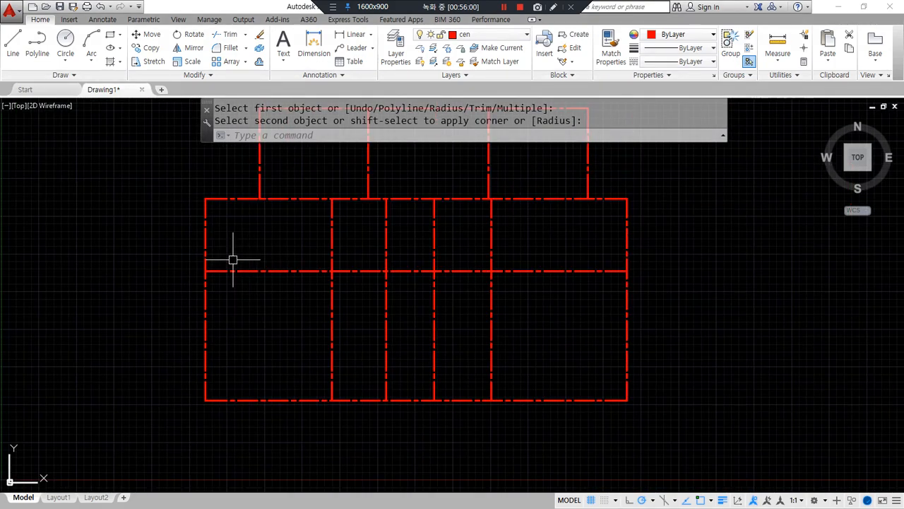
pyautogui.moveTo(201, 196)
pyautogui.mouseDown()
pyautogui.moveTo(196, 259)
pyautogui.moveTo(185, 270)
pyautogui.moveTo(202, 268)
pyautogui.moveTo(211, 331)
pyautogui.mouseUp()
pyautogui.write('o')
pyautogui.press('Return')
pyautogui.write('2100')
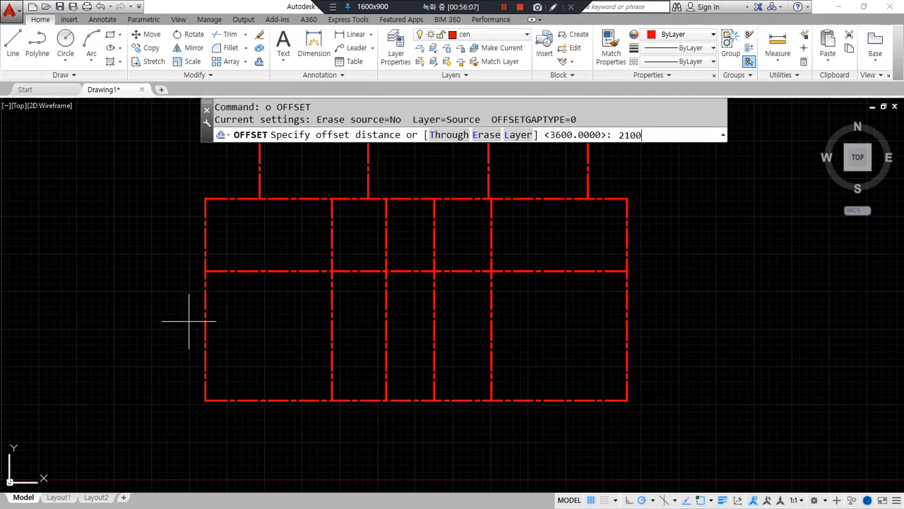
pyautogui.press('Return')
pyautogui.click(247, 270)
pyautogui.click(240, 358)
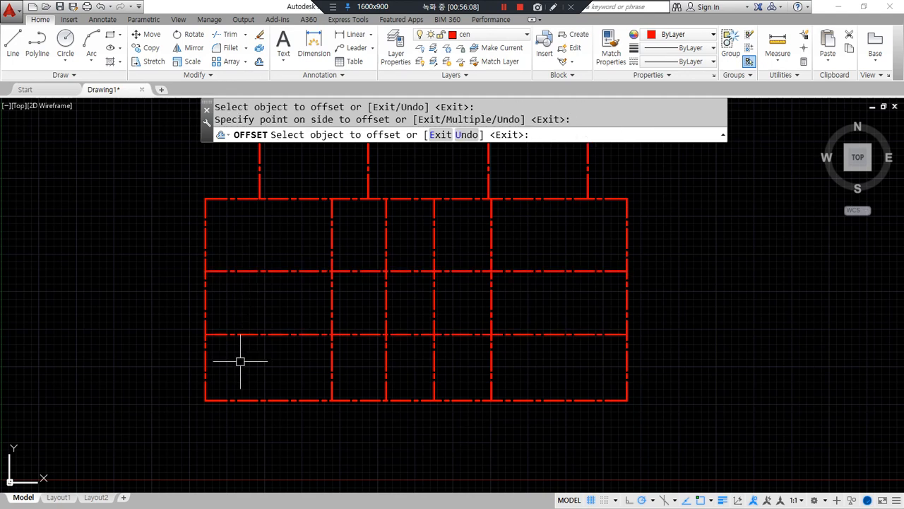
pyautogui.press('Return')
# Fillet the left outer vertical with the new horizontal line into a square lower left corner
pyautogui.moveTo(208, 271)
pyautogui.mouseDown()
pyautogui.moveTo(222, 332)
pyautogui.moveTo(302, 355)
pyautogui.mouseUp()
pyautogui.write('f')
pyautogui.press('Return')
pyautogui.click(206, 326)
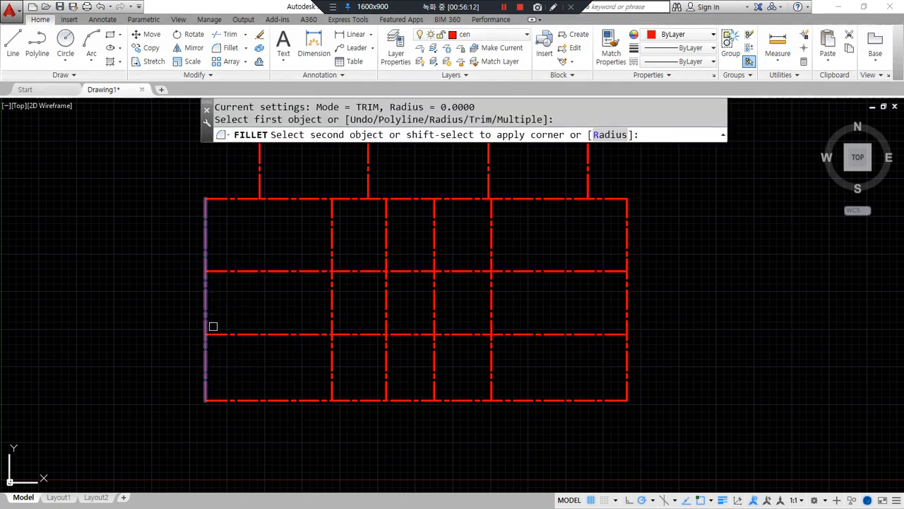
pyautogui.click(228, 333)
pyautogui.moveTo(326, 347); pyautogui.dragTo(274, 326, button='middle')
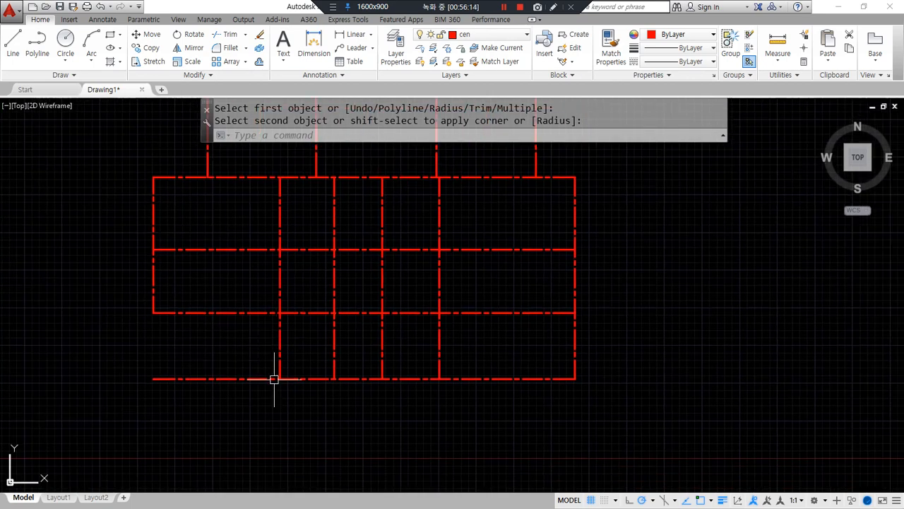
# Offset the fourth horizontal line from the top 1200 downward
pyautogui.moveTo(304, 309)
pyautogui.mouseDown()
pyautogui.moveTo(322, 250)
pyautogui.moveTo(323, 306)
pyautogui.moveTo(380, 320)
pyautogui.moveTo(416, 370)
pyautogui.moveTo(416, 319)
pyautogui.mouseUp()
pyautogui.moveTo(443, 351); pyautogui.dragTo(361, 346)
pyautogui.write('o')
pyautogui.press('Return')
pyautogui.write('1200')
pyautogui.press('Return')
pyautogui.click(410, 313)
pyautogui.click(404, 349)
pyautogui.press('Return')
# Fillet the new horizontal line with the fourth vertical, and the bottom line with the fifth vertical, into square corners
pyautogui.write('f')
pyautogui.press('Return')
pyautogui.click(397, 348)
pyautogui.click(382, 329)
pyautogui.press('Return')
pyautogui.click(422, 348)
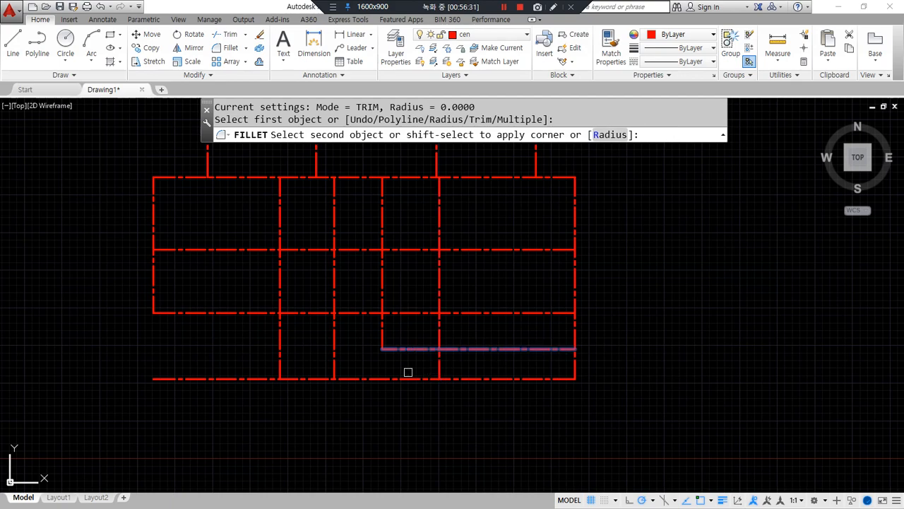
pyautogui.press('Escape')
pyautogui.click(436, 365)
# Trim the lower ends of the second and third verticals below the fourth horizontal line
pyautogui.write('tr')
pyautogui.press('space')
pyautogui.press('space')
pyautogui.click(363, 402)
pyautogui.click(266, 365)
# Trim the surplus interior grid segments in the central hall and the lower right area so only the room outlines are left
pyautogui.moveTo(259, 354)
pyautogui.mouseDown(button='middle')
pyautogui.moveTo(248, 382)
pyautogui.moveTo(293, 292)
pyautogui.mouseUp(button='middle')
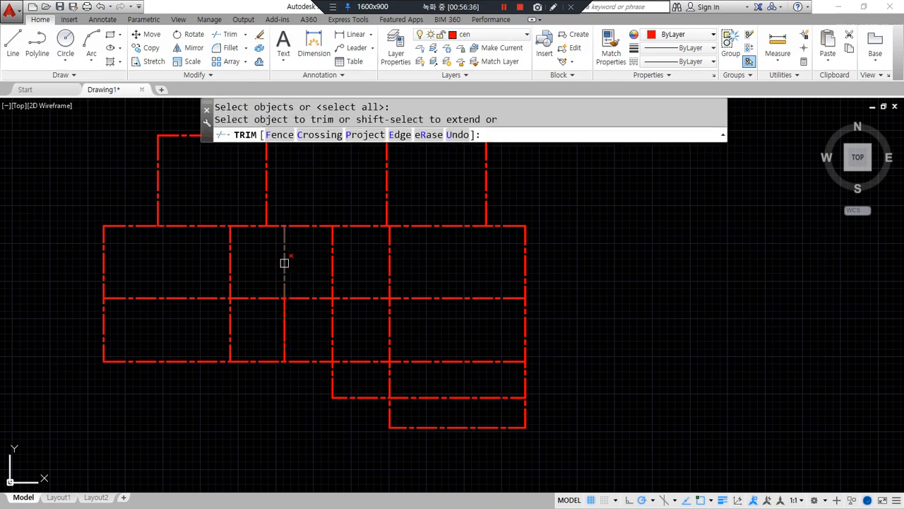
pyautogui.click(284, 263)
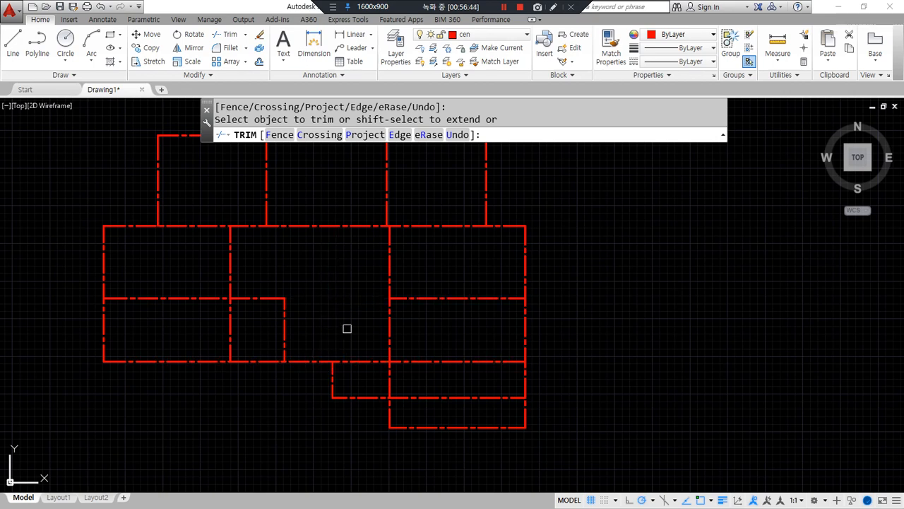
pyautogui.moveTo(347, 329); pyautogui.dragTo(290, 328, button='middle')
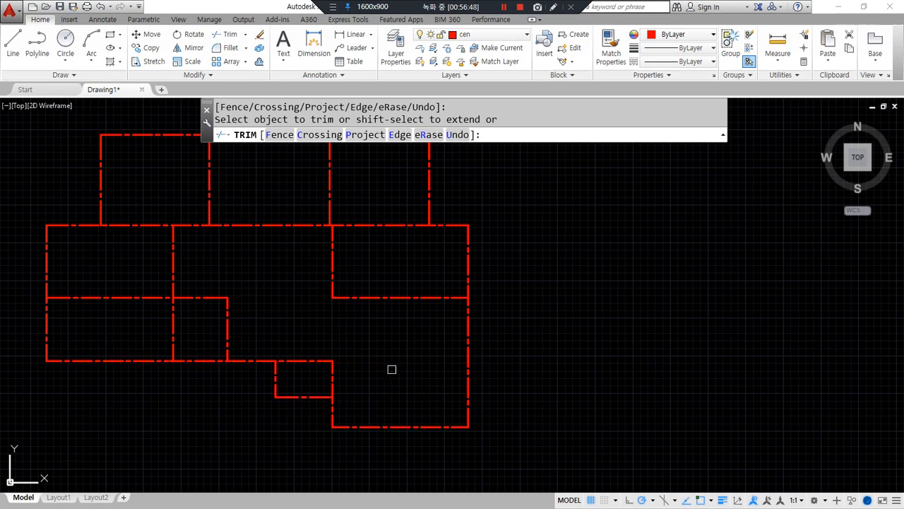
pyautogui.moveTo(399, 328); pyautogui.dragTo(390, 377, button='middle')
pyautogui.press('Return')
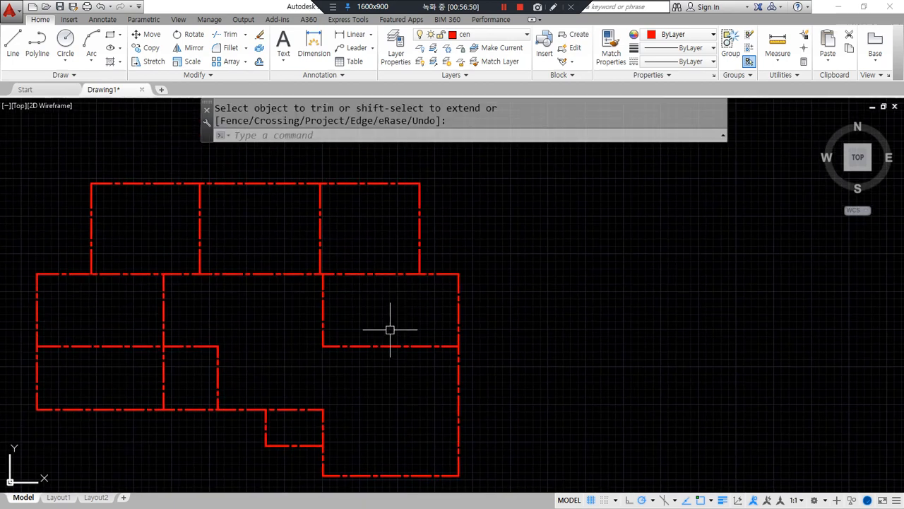
pyautogui.moveTo(375, 296); pyautogui.dragTo(375, 347)
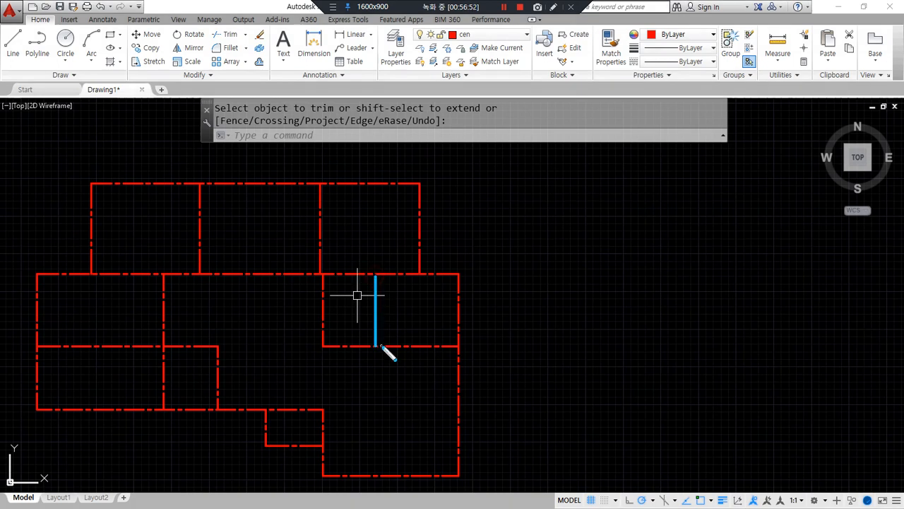
pyautogui.moveTo(329, 257); pyautogui.dragTo(401, 257)
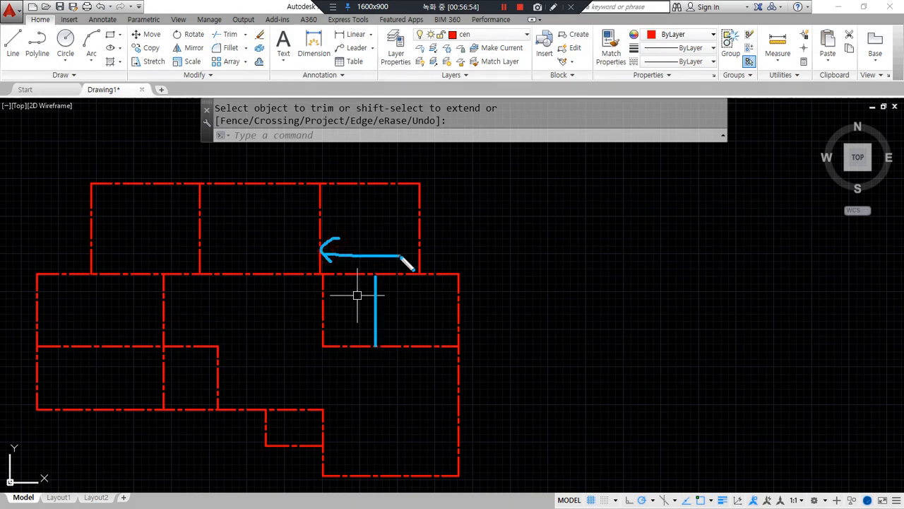
# Draw a horizontal helper line across the top-right room at mid-height, plus a vertical line from its midpoint down to the small room's bottom line
pyautogui.write('l')
pyautogui.press('Return')
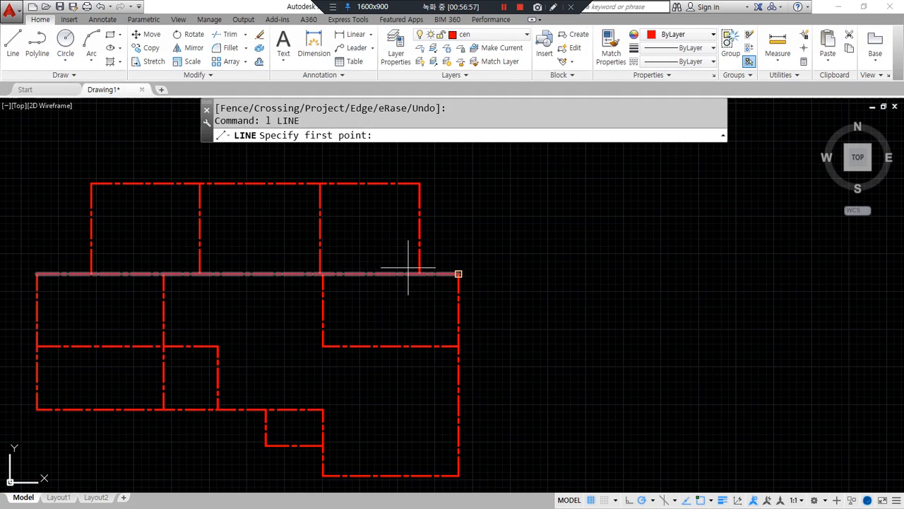
pyautogui.click(420, 228)
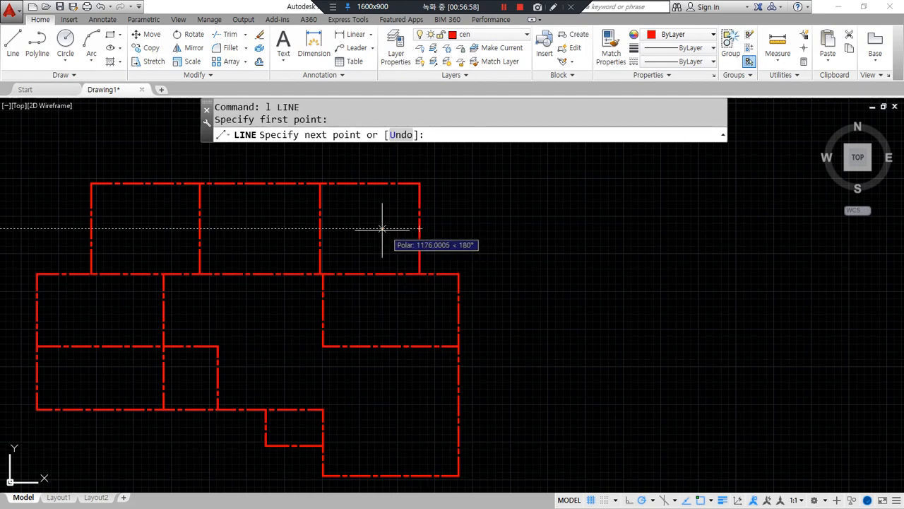
pyautogui.click(320, 228)
pyautogui.press('Return')
pyautogui.press('Return')
pyautogui.click(370, 229)
pyautogui.click(369, 346)
pyautogui.press('Return')
# Fillet the small right room's bottom line with the new vertical line and delete the room's old left line
pyautogui.write('f')
pyautogui.press('Return')
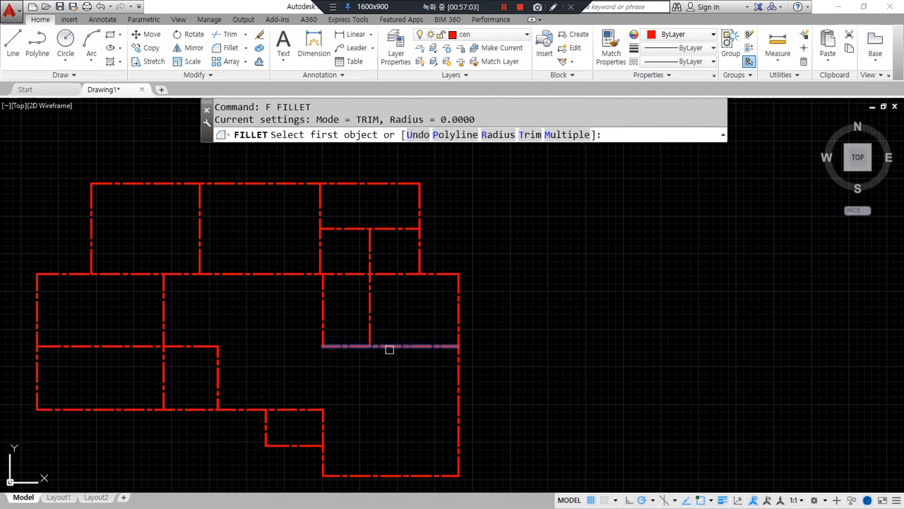
pyautogui.click(399, 347)
pyautogui.click(369, 323)
pyautogui.click(349, 306)
pyautogui.click(299, 313)
pyautogui.press('Delete')
# Trim the new vertical line above the middle horizontal line and erase the helper line in the top-right room
pyautogui.write('tr')
pyautogui.press('Return')
pyautogui.press('Escape')
pyautogui.press('Return')
pyautogui.press('Return')
pyautogui.click(373, 254)
pyautogui.press('Return')
pyautogui.click(381, 242)
pyautogui.click(361, 215)
pyautogui.write('e')
pyautogui.press('Return')
pyautogui.moveTo(285, 347); pyautogui.dragTo(346, 328, button='middle')
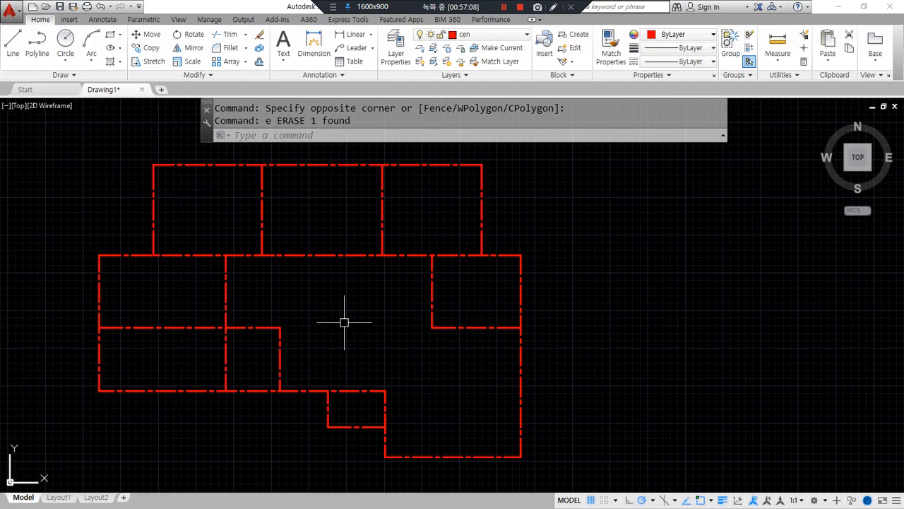
# Trim away the horizontal centre line dividing the two rooms on the plan's far left
pyautogui.write('tr')
pyautogui.press('Return')
pyautogui.press('Return')
pyautogui.click(183, 325)
pyautogui.press('Return')
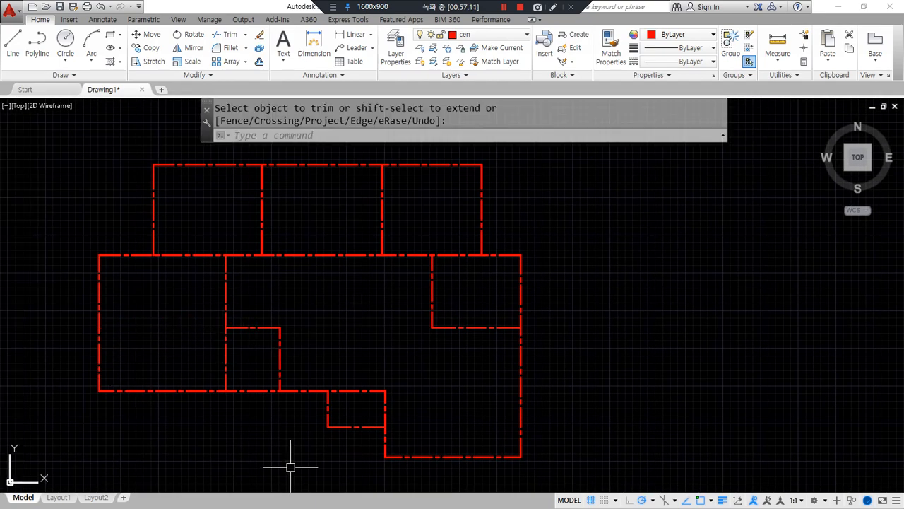
pyautogui.moveTo(183, 480)
pyautogui.mouseDown()
pyautogui.moveTo(147, 480)
pyautogui.moveTo(316, 132)
pyautogui.moveTo(496, 455)
pyautogui.moveTo(191, 474)
pyautogui.mouseUp()
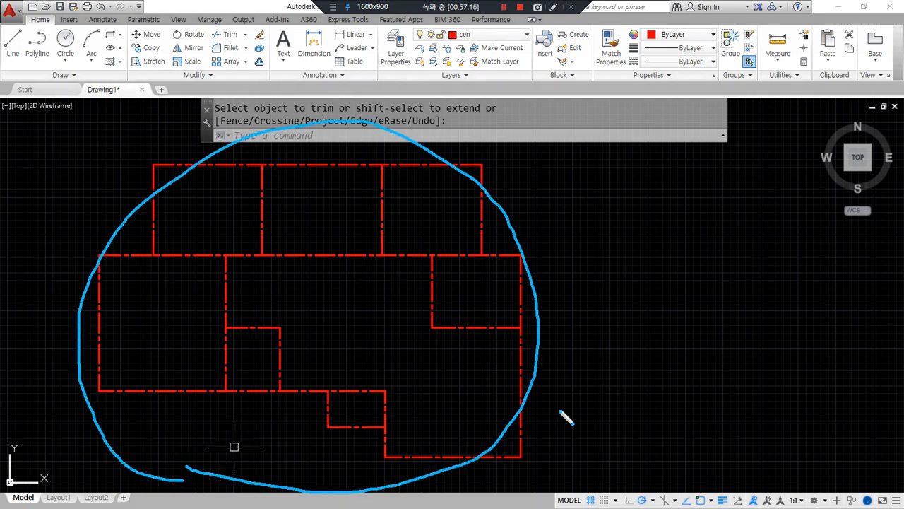
pyautogui.press('Escape')
pyautogui.press('Escape')
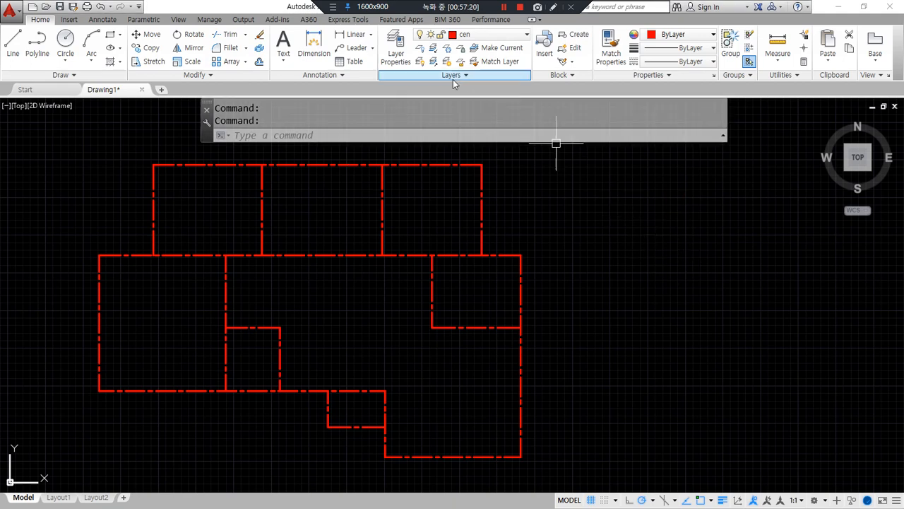
# Make layer col current and draw a W420 multiline clockwise from the plan's top-left corner along the top and stepped right side to the bottom-right corner
pyautogui.click(496, 34)
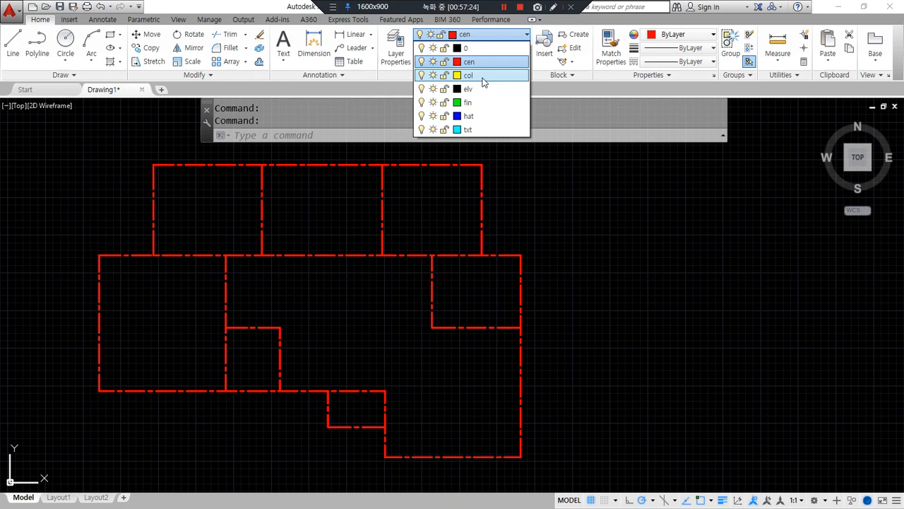
pyautogui.click(484, 83)
pyautogui.write('ml')
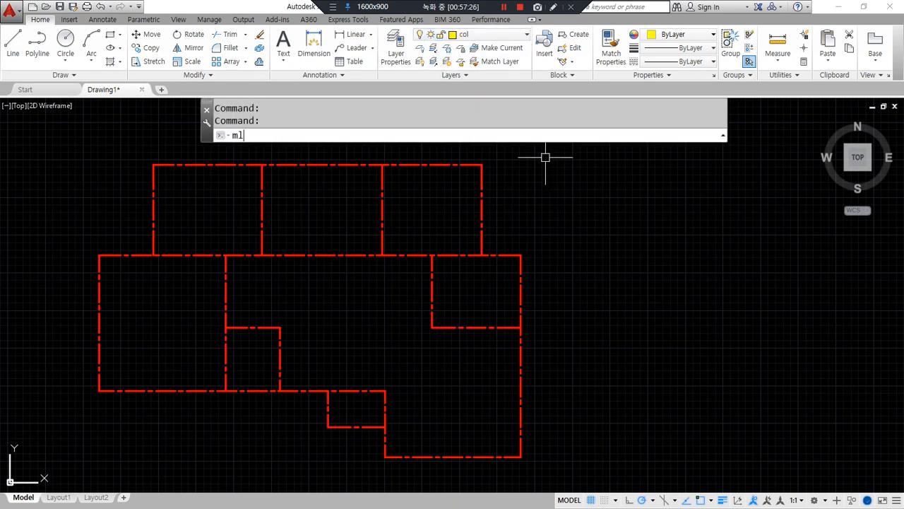
pyautogui.press('Return')
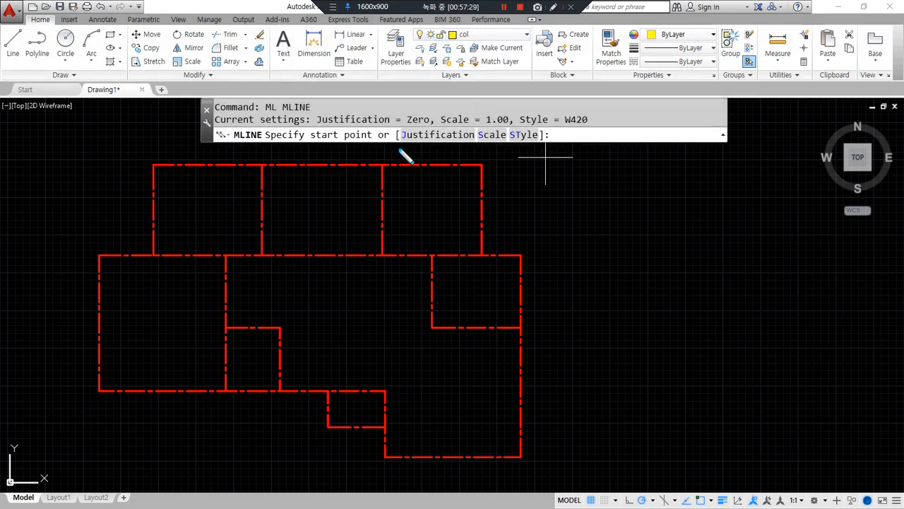
pyautogui.moveTo(353, 132)
pyautogui.mouseDown()
pyautogui.moveTo(422, 140)
pyautogui.moveTo(426, 112)
pyautogui.moveTo(500, 134)
pyautogui.moveTo(586, 130)
pyautogui.mouseUp()
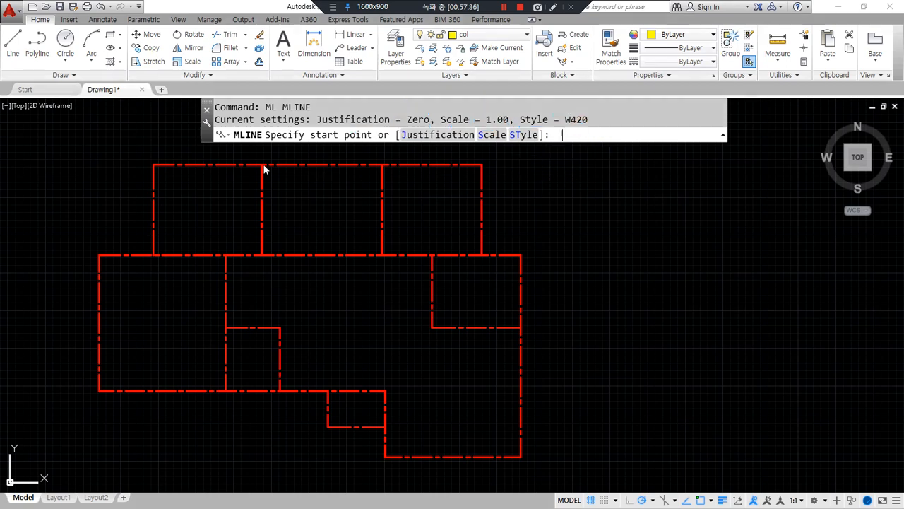
pyautogui.click(153, 164)
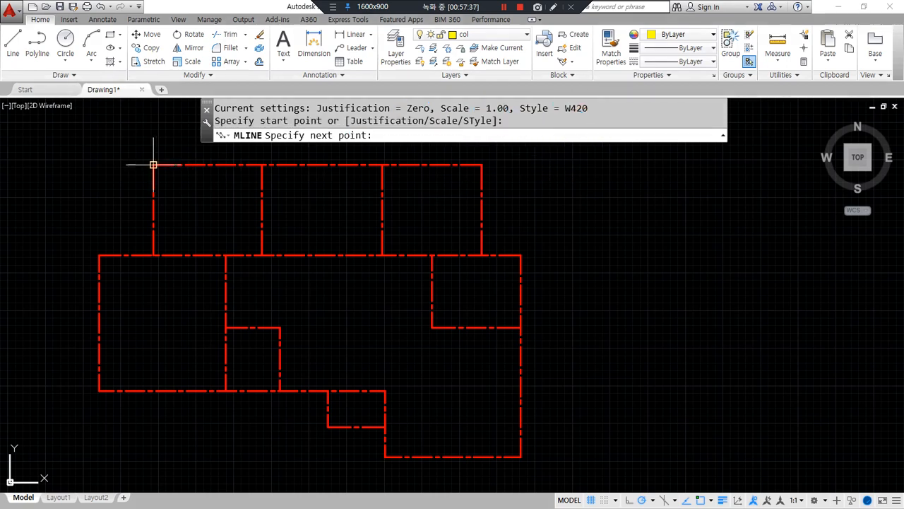
pyautogui.click(483, 164)
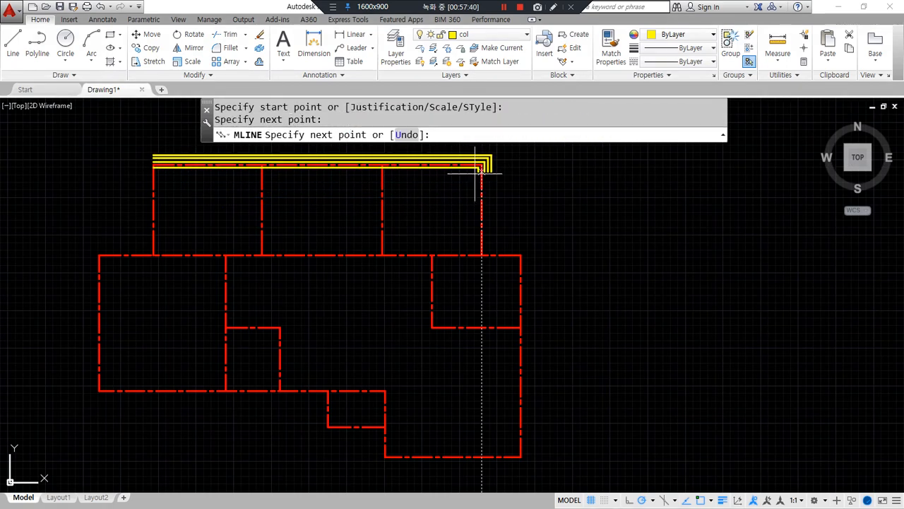
pyautogui.click(482, 254)
pyautogui.click(521, 254)
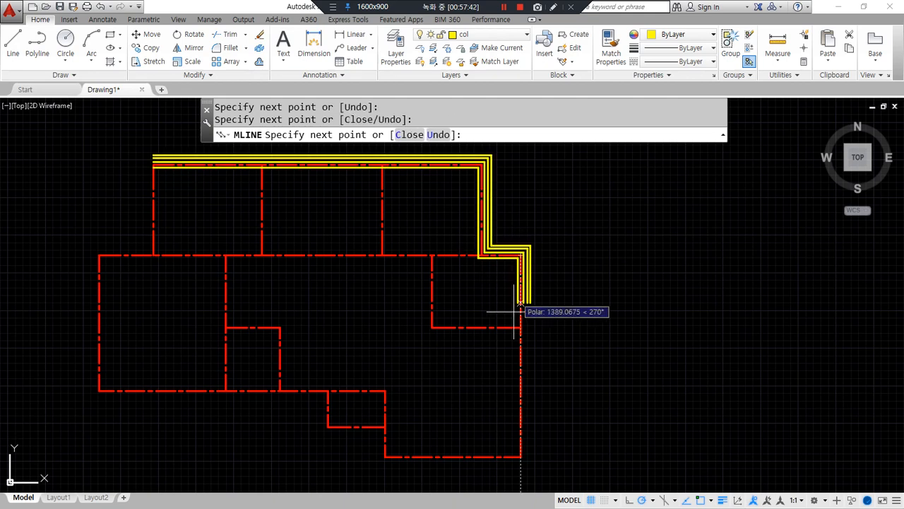
pyautogui.click(520, 457)
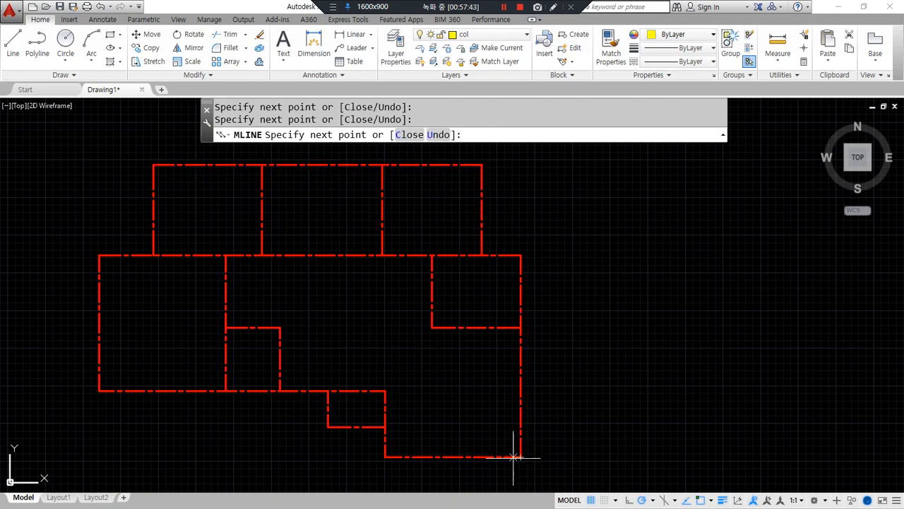
# Continue the exterior wall multiline along the stepped bottom and the left side, and close it at the top-left starting corner
pyautogui.click(385, 457)
pyautogui.click(386, 426)
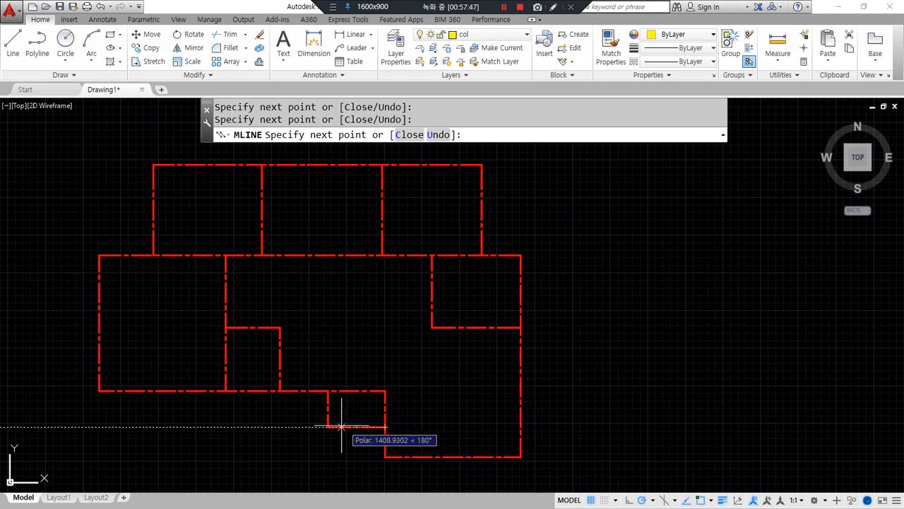
pyautogui.click(327, 427)
pyautogui.click(327, 390)
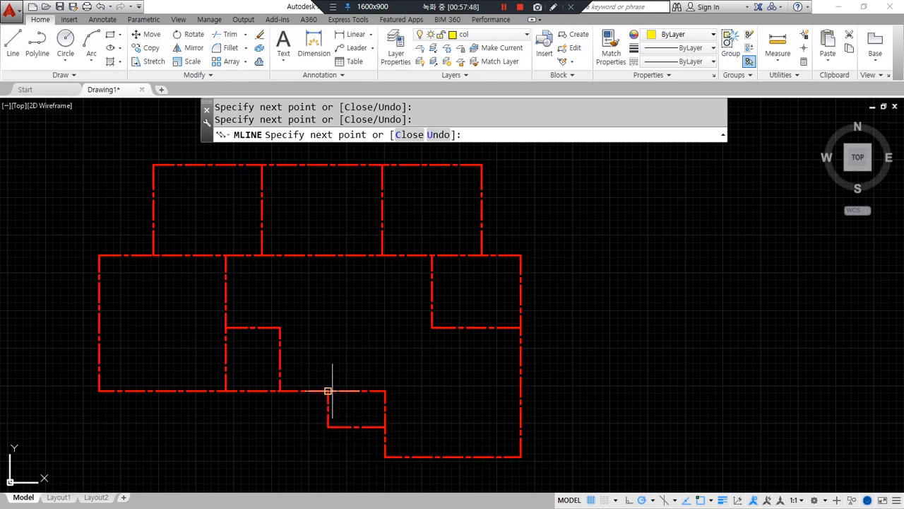
pyautogui.click(99, 391)
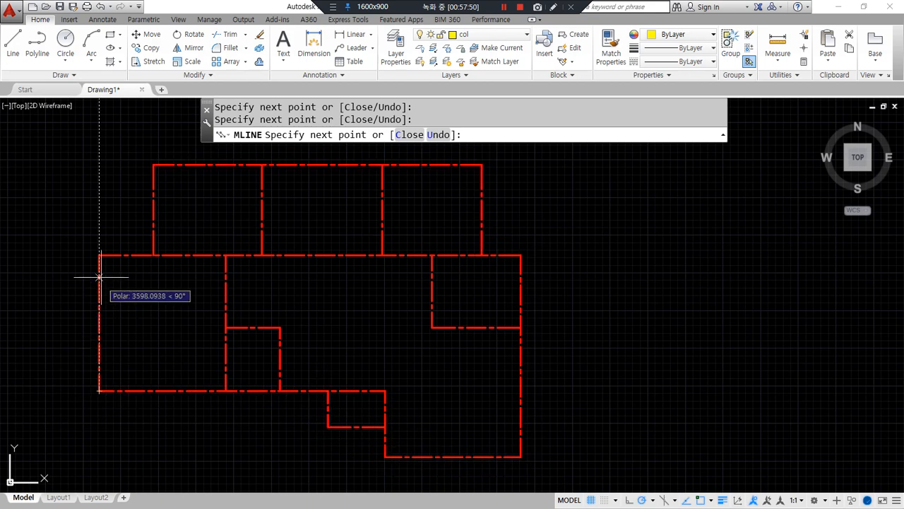
pyautogui.click(99, 254)
pyautogui.click(152, 255)
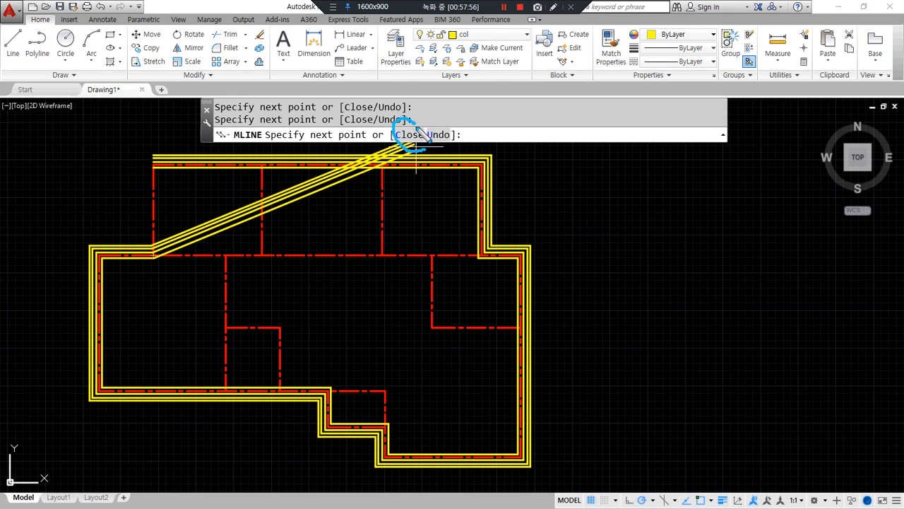
pyautogui.write('c')
pyautogui.press('Return')
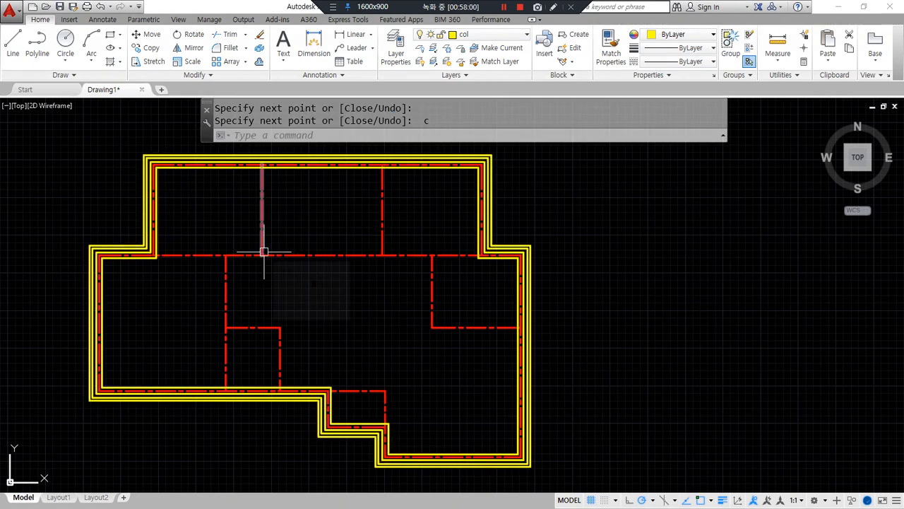
pyautogui.press('Escape')
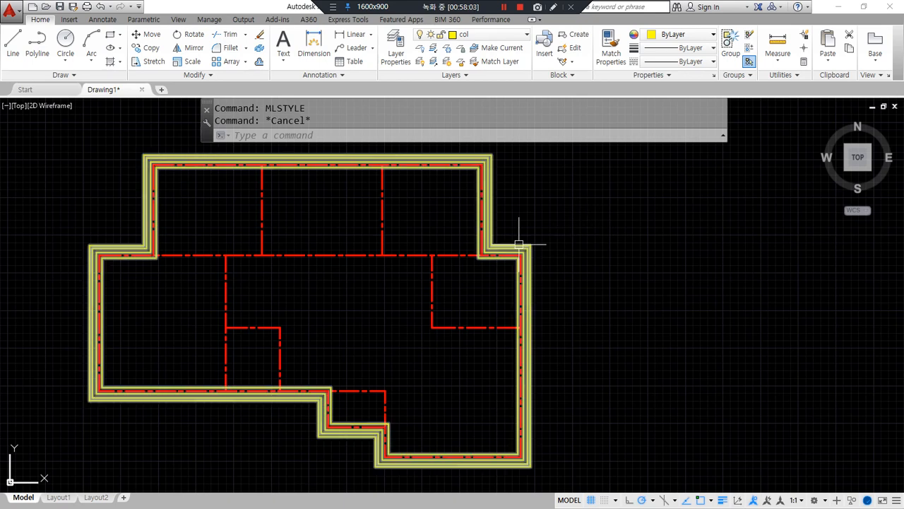
# List the loaded multiline styles and switch the multiline style to W200 for the interior walls
pyautogui.write('ml')
pyautogui.press('Return')
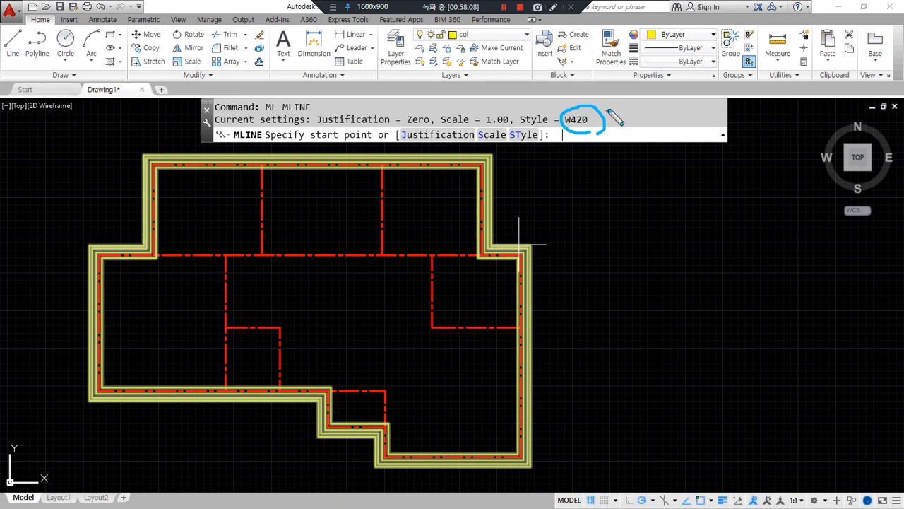
pyautogui.moveTo(517, 126); pyautogui.dragTo(572, 130)
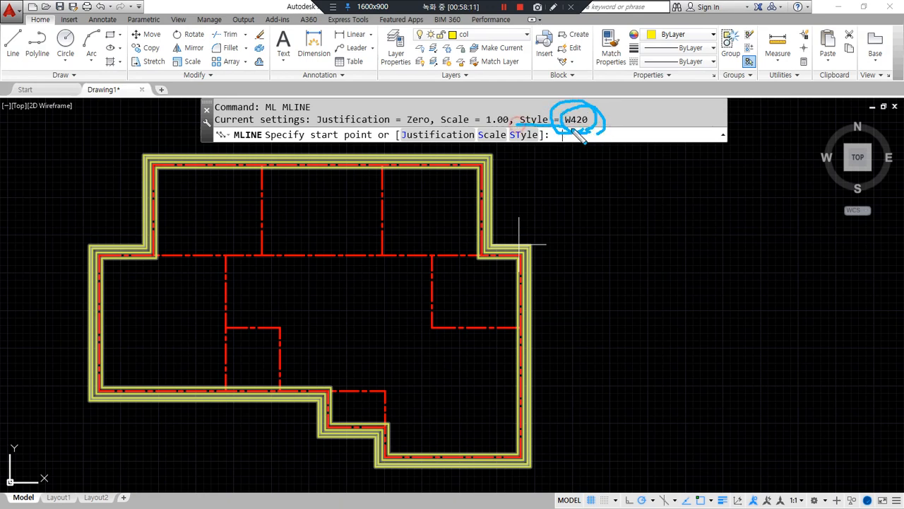
pyautogui.click(526, 135)
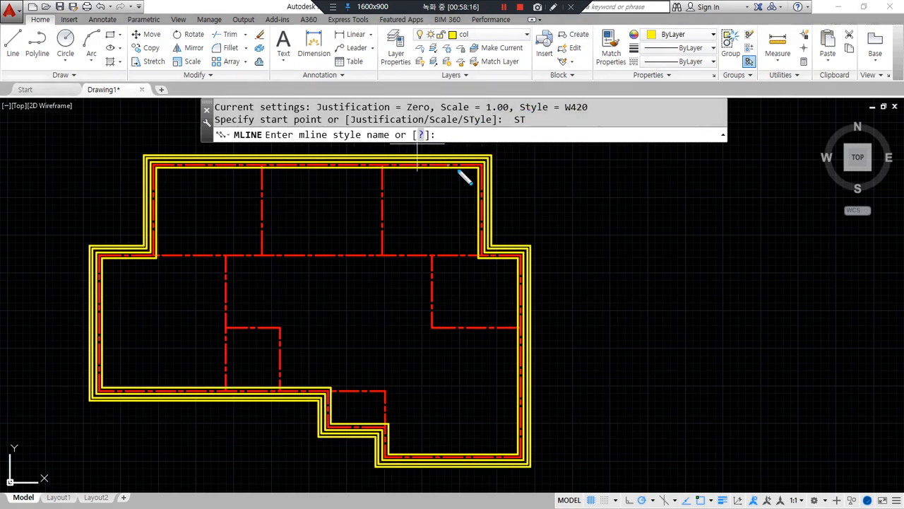
pyautogui.moveTo(444, 149); pyautogui.dragTo(456, 141)
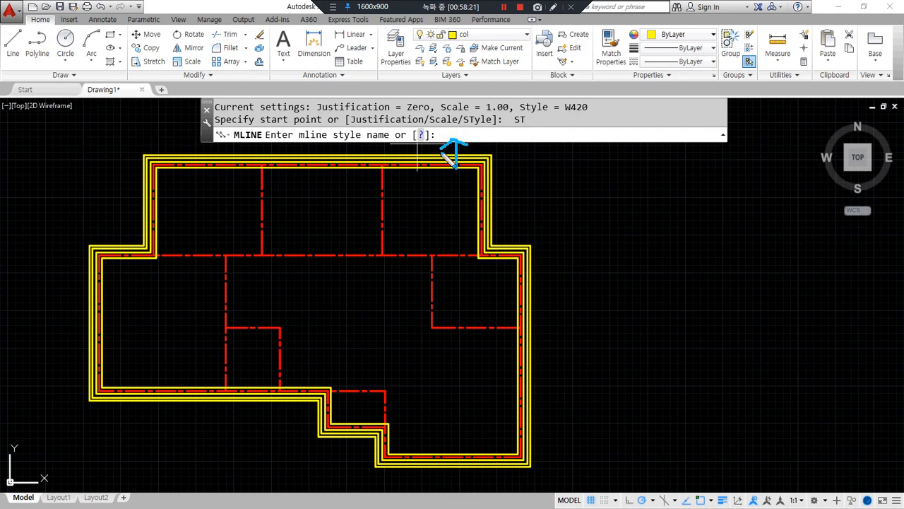
pyautogui.press('Escape')
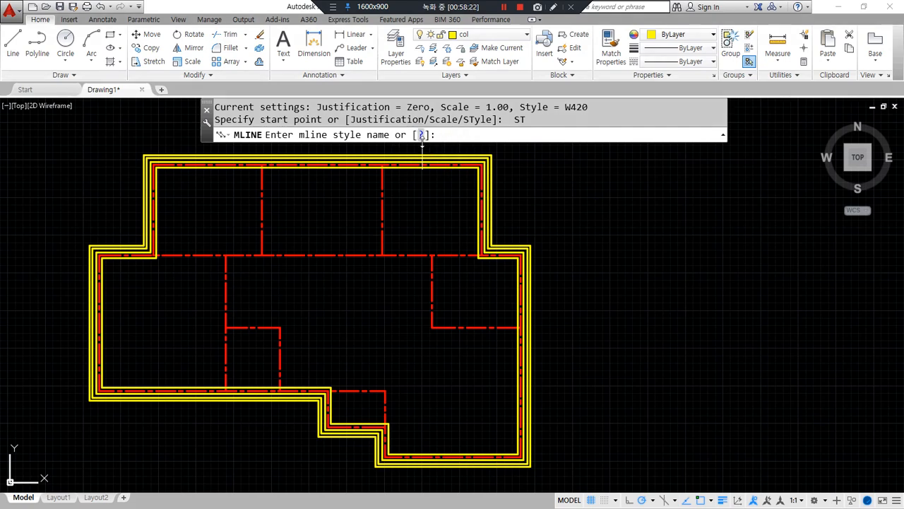
pyautogui.click(422, 134)
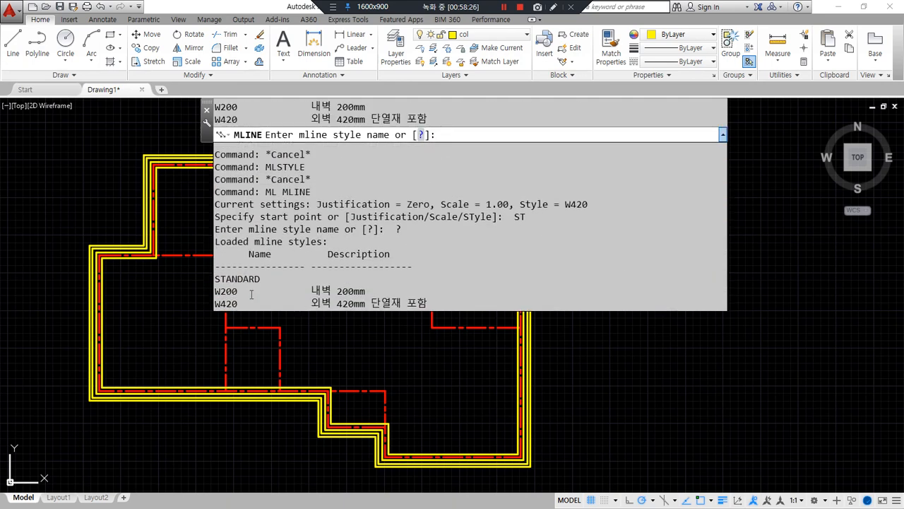
pyautogui.click(422, 135)
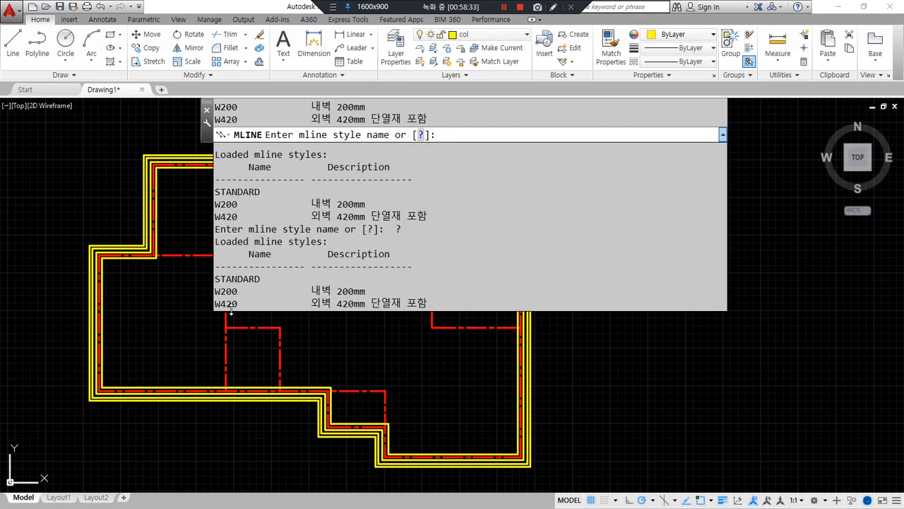
pyautogui.click(456, 128)
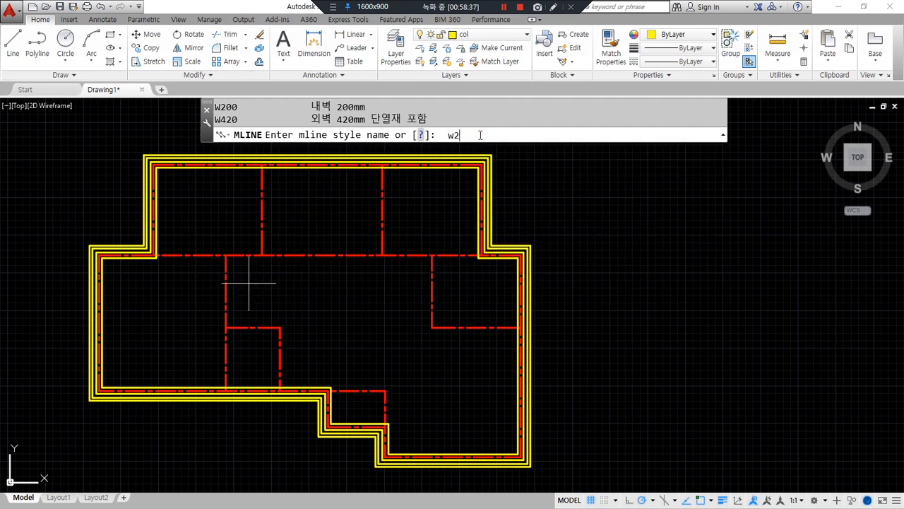
pyautogui.press('Return')
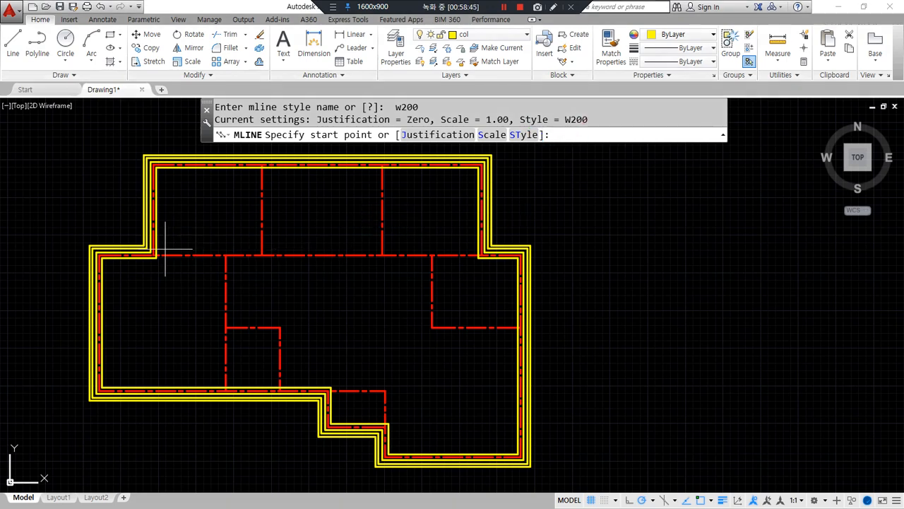
# Draw a W200 multiline along the horizontal centre line below the three upper rooms, between the inner corners of the exterior wall steps
pyautogui.scroll(5, 167, 249)
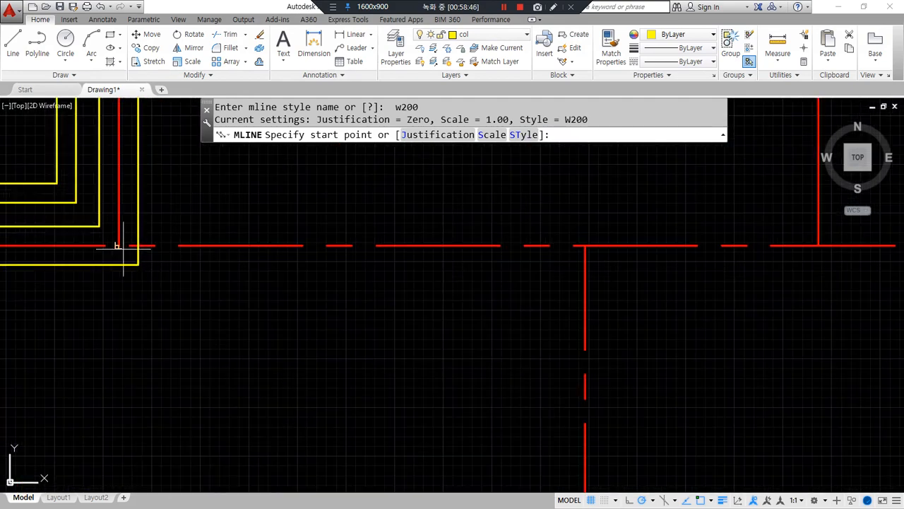
pyautogui.click(116, 240)
pyautogui.scroll(-5, 630, 270)
pyautogui.moveTo(686, 271); pyautogui.dragTo(275, 273, button='middle')
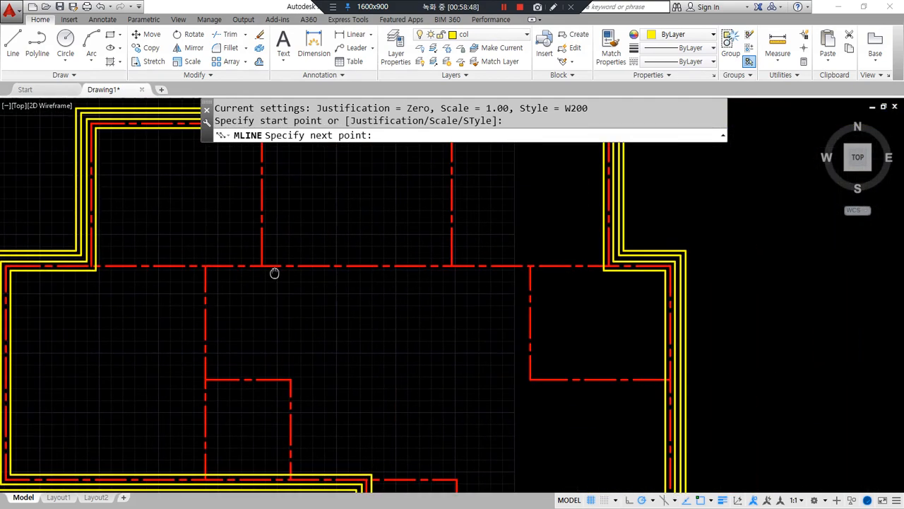
pyautogui.click(652, 258)
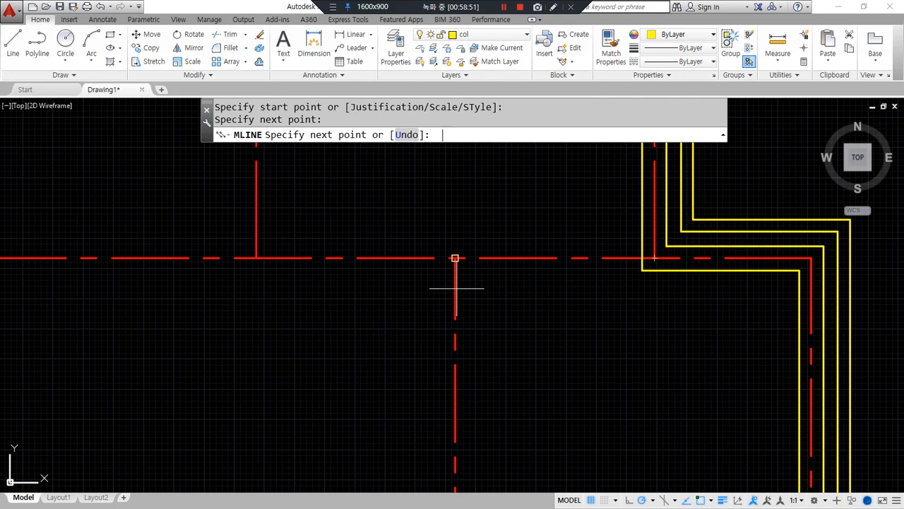
pyautogui.scroll(-5, 454, 258)
pyautogui.press('Return')
# Draw a W200 multiline down the right-hand partition of the upper rooms, from the top exterior centre line to the horizontal interior wall
pyautogui.scroll(6, 361, 181)
pyautogui.press('Return')
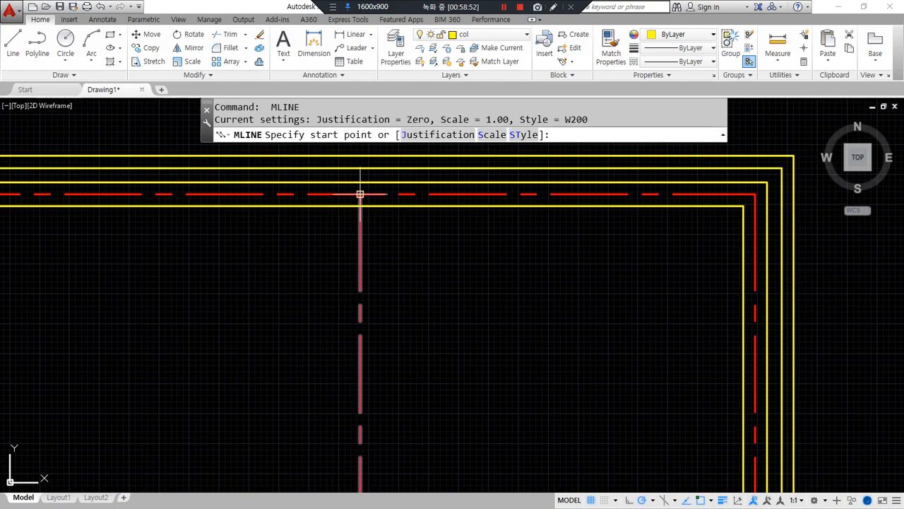
pyautogui.click(360, 193)
pyautogui.scroll(-3, 358, 269)
pyautogui.scroll(4, 361, 290)
pyautogui.click(379, 303)
pyautogui.press('Escape')
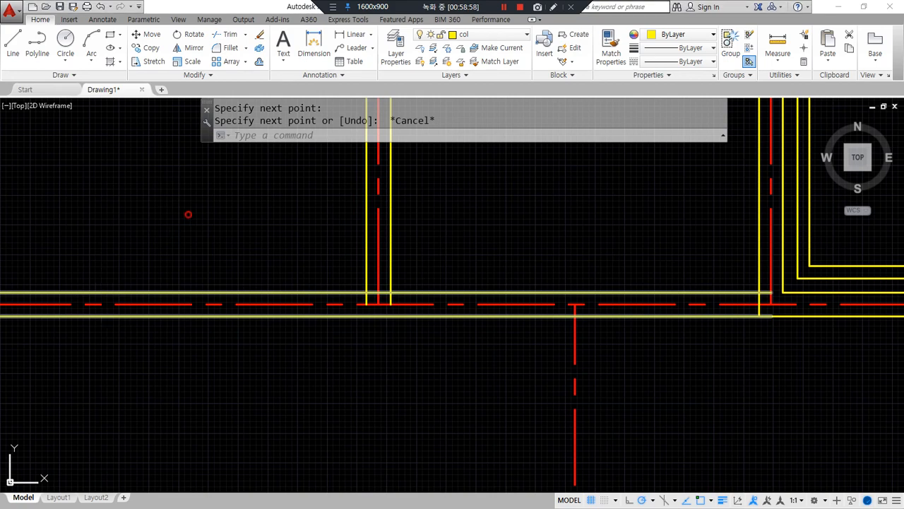
# Draw a W200 multiline down the left-hand partition of the upper rooms, from the top exterior centre line to the horizontal interior wall
pyautogui.scroll(-4, 188, 214)
pyautogui.moveTo(113, 205); pyautogui.dragTo(174, 259, button='middle')
pyautogui.scroll(4, 134, 168)
pyautogui.press('space')
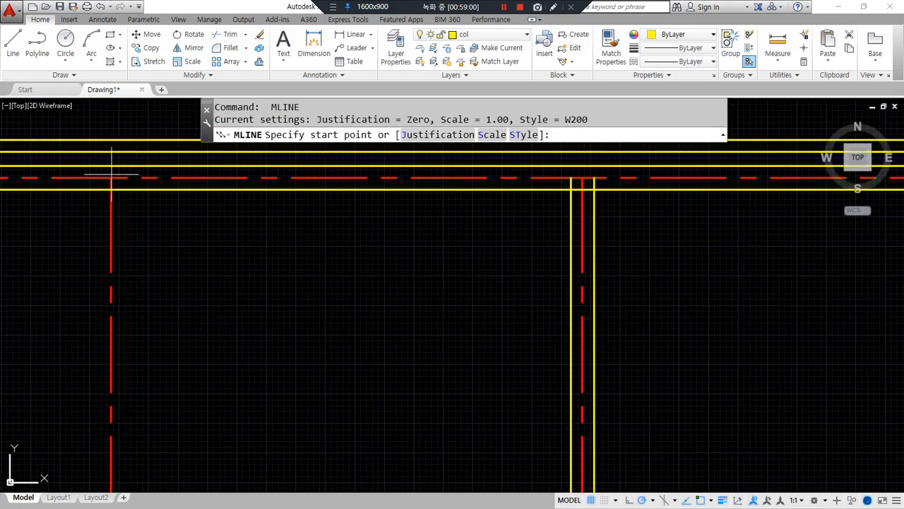
pyautogui.click(110, 177)
pyautogui.scroll(-3, 95, 313)
pyautogui.scroll(3, 137, 323)
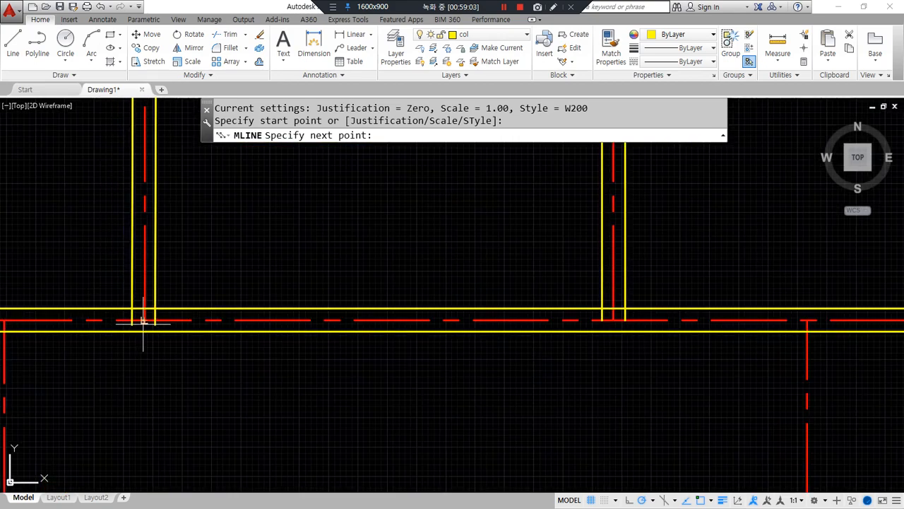
pyautogui.click(143, 321)
pyautogui.scroll(-3, 128, 346)
pyautogui.press('space')
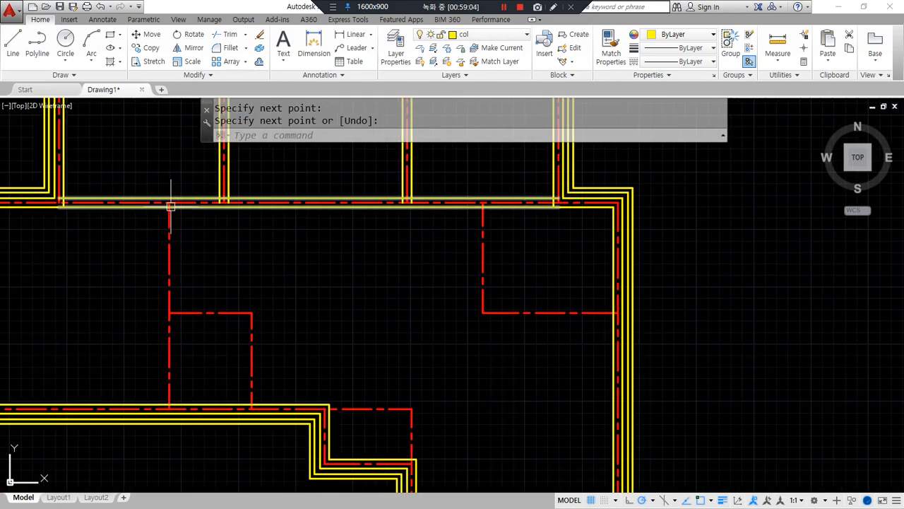
# Draw a W200 multiline for the lower-left room's vertical partition, from the horizontal interior wall down to the bottom exterior centre line
pyautogui.press('space')
pyautogui.scroll(3, 169, 202)
pyautogui.click(167, 202)
pyautogui.scroll(-3, 162, 360)
pyautogui.scroll(3, 155, 322)
pyautogui.click(187, 320)
pyautogui.press('space')
# Draw an L-shaped W200 multiline around the small room beside the lower-left partition, running right and down to the bottom centre line
pyautogui.scroll(2, 181, 315)
pyautogui.press('space')
pyautogui.scroll(-2, 115, 176)
pyautogui.scroll(2, 121, 252)
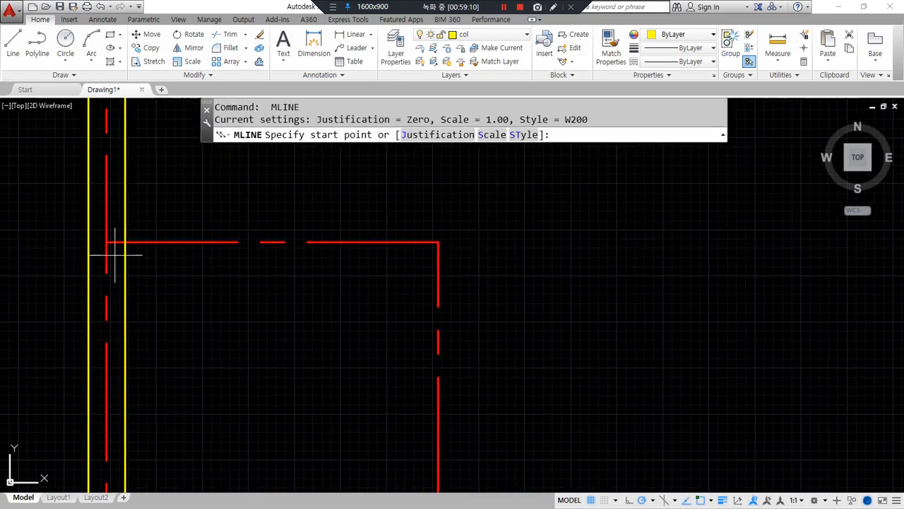
pyautogui.click(105, 243)
pyautogui.click(437, 243)
pyautogui.scroll(-3, 431, 414)
pyautogui.scroll(4, 339, 202)
pyautogui.click(336, 256)
pyautogui.press('space')
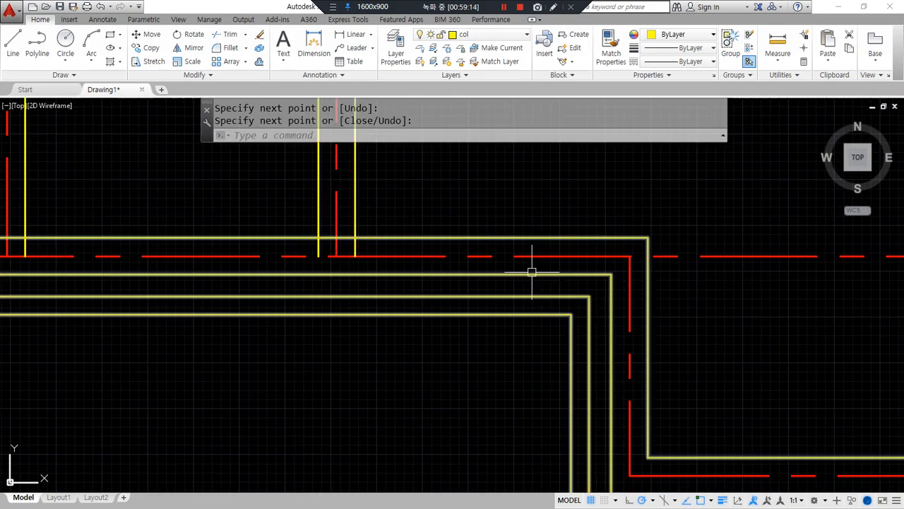
# Draw an L-shaped W200 multiline closing the small recess at the stepped bottom wall, from the first step corner right and down to the next
pyautogui.moveTo(540, 268); pyautogui.dragTo(55, 268, button='middle')
pyautogui.press('space')
pyautogui.click(160, 273)
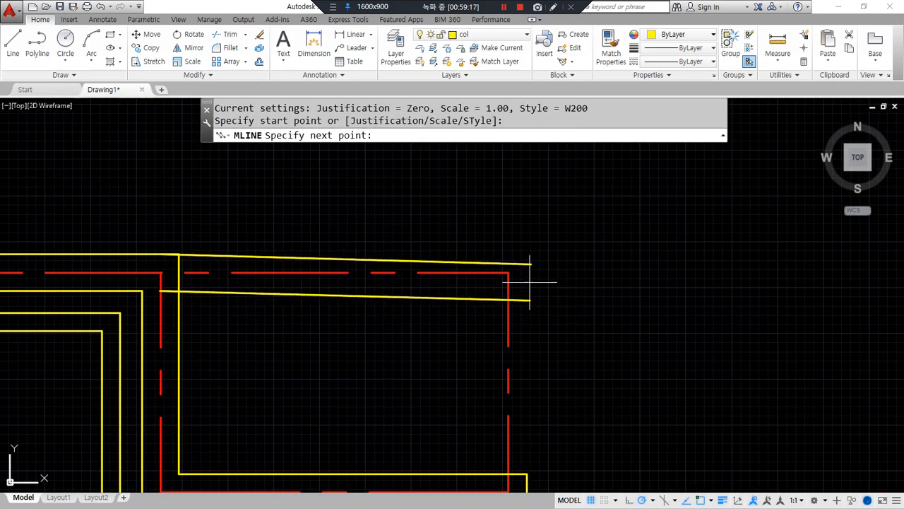
pyautogui.click(509, 272)
pyautogui.scroll(-2, 494, 356)
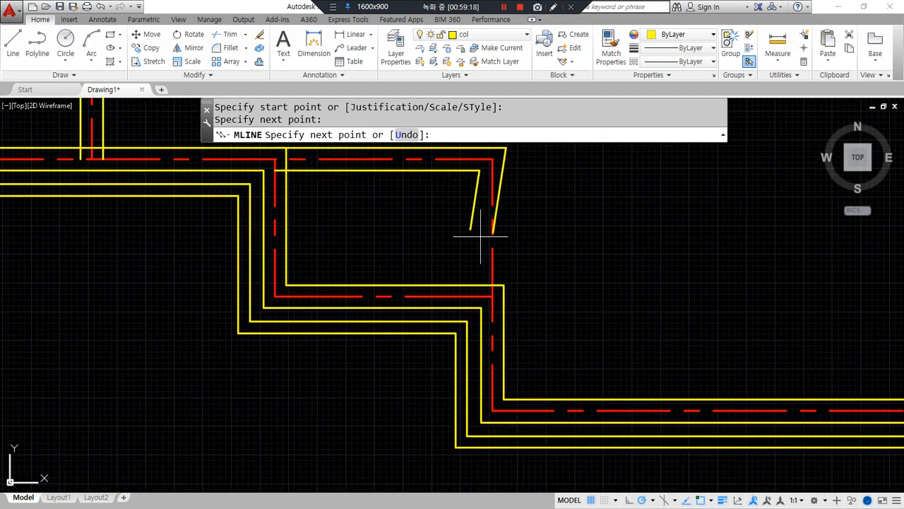
pyautogui.click(491, 296)
pyautogui.press('space')
# Draw an L-shaped W200 multiline enclosing the room on the plan's right, down from the horizontal wall and right to the exterior centre line
pyautogui.scroll(-4, 561, 272)
pyautogui.scroll(5, 483, 335)
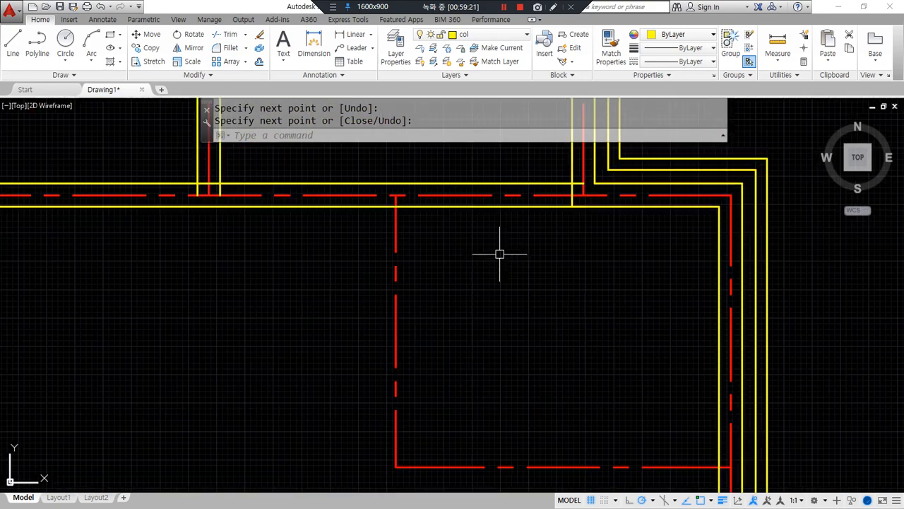
pyautogui.moveTo(501, 253); pyautogui.dragTo(315, 188, button='middle')
pyautogui.press('space')
pyautogui.click(265, 157)
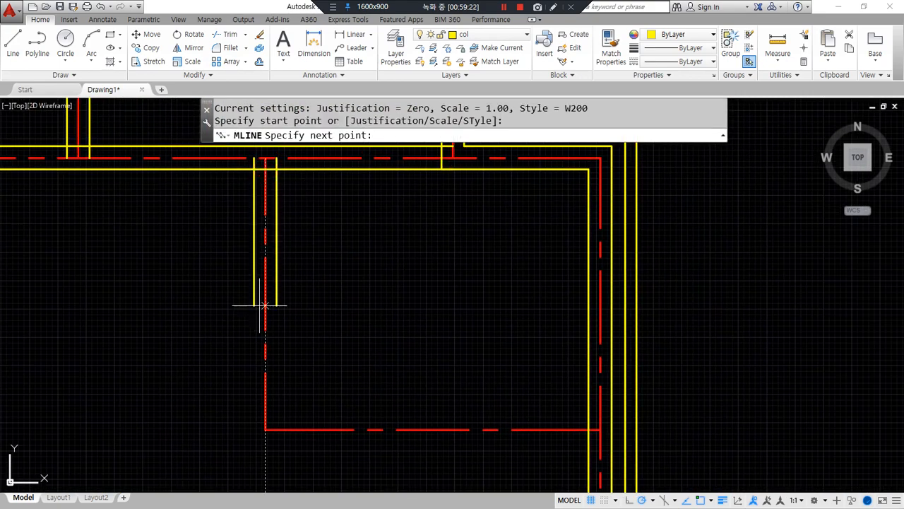
pyautogui.click(265, 429)
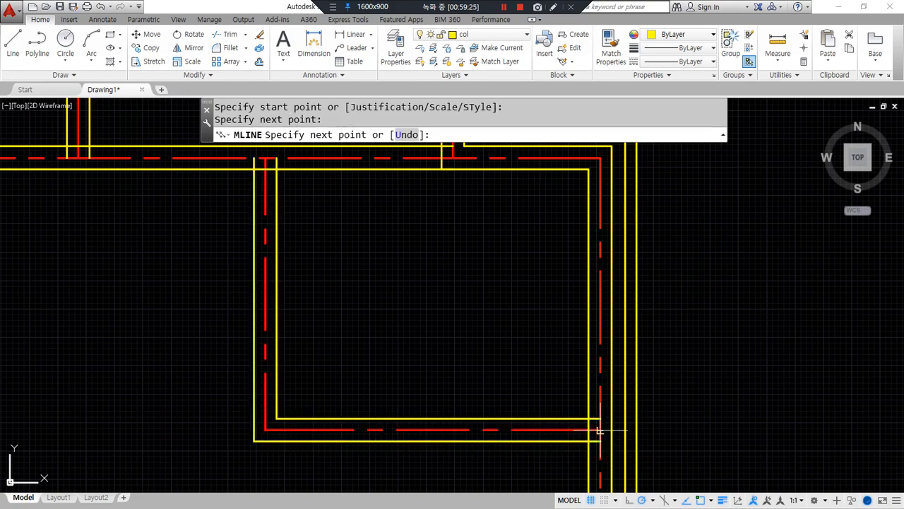
pyautogui.click(606, 430)
pyautogui.press('space')
pyautogui.scroll(-4, 313, 317)
pyautogui.moveTo(232, 297); pyautogui.dragTo(375, 273, button='middle')
pyautogui.scroll(3, 294, 263)
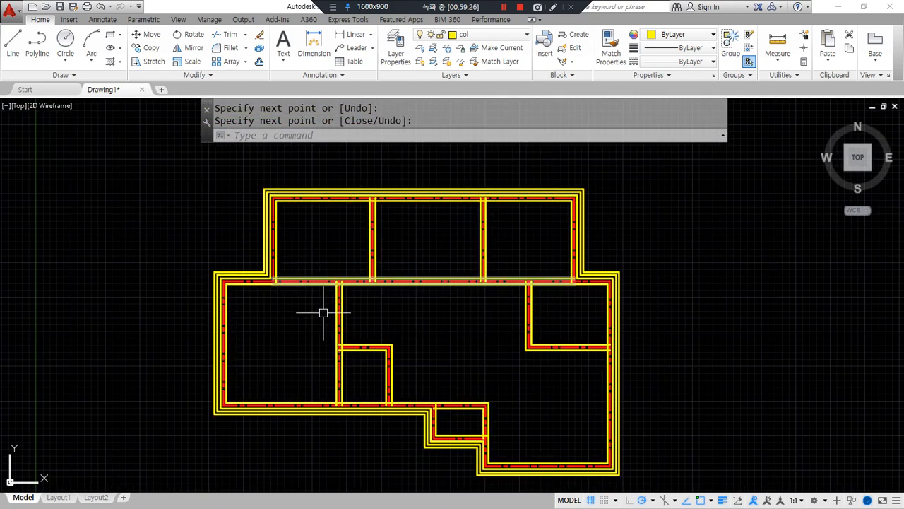
pyautogui.moveTo(314, 376); pyautogui.dragTo(303, 359, button='middle')
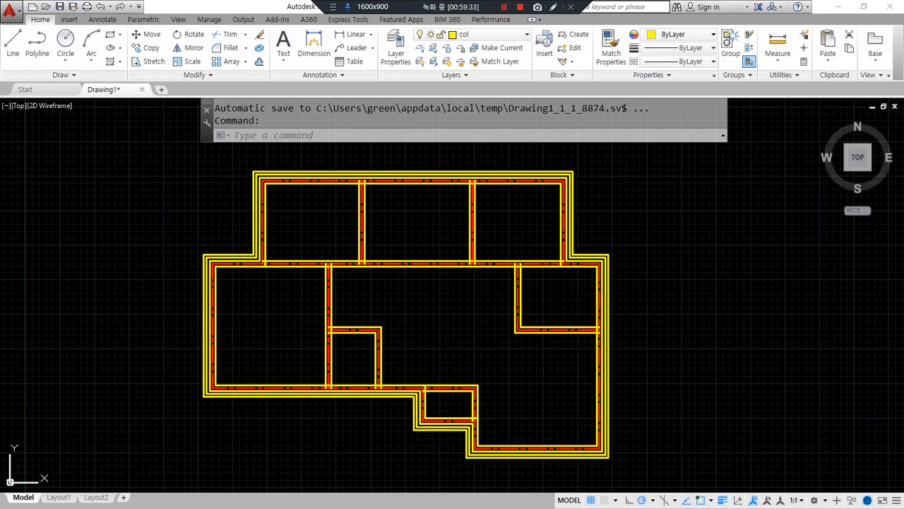
# Switch the multiline style to W420 and draw a horizontal practice multiline about 5000 units long in the empty space left of the plan
pyautogui.moveTo(129, 300); pyautogui.dragTo(254, 244, button='middle')
pyautogui.scroll(5, 170, 290)
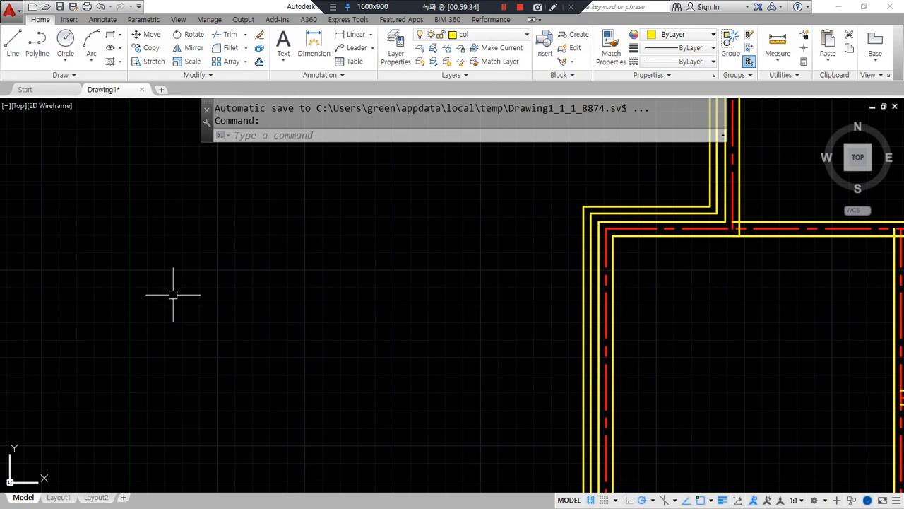
pyautogui.write('ml')
pyautogui.press('Return')
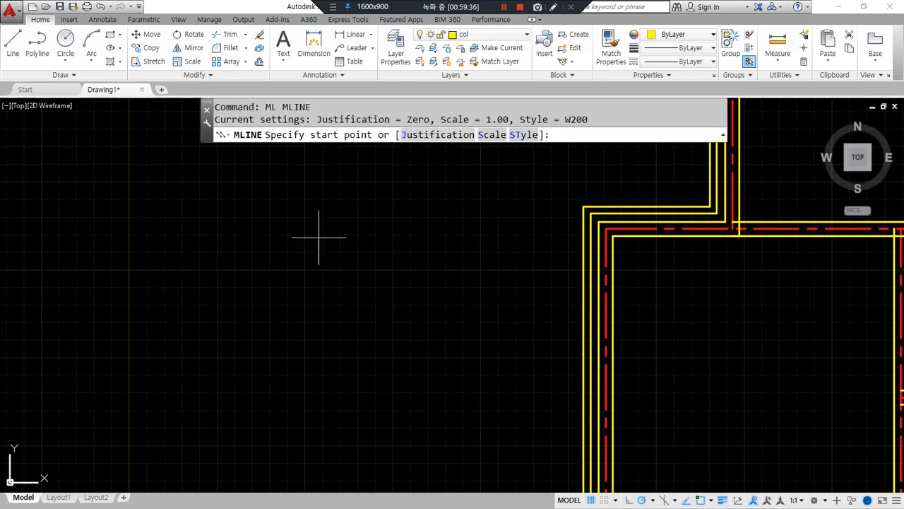
pyautogui.click(524, 136)
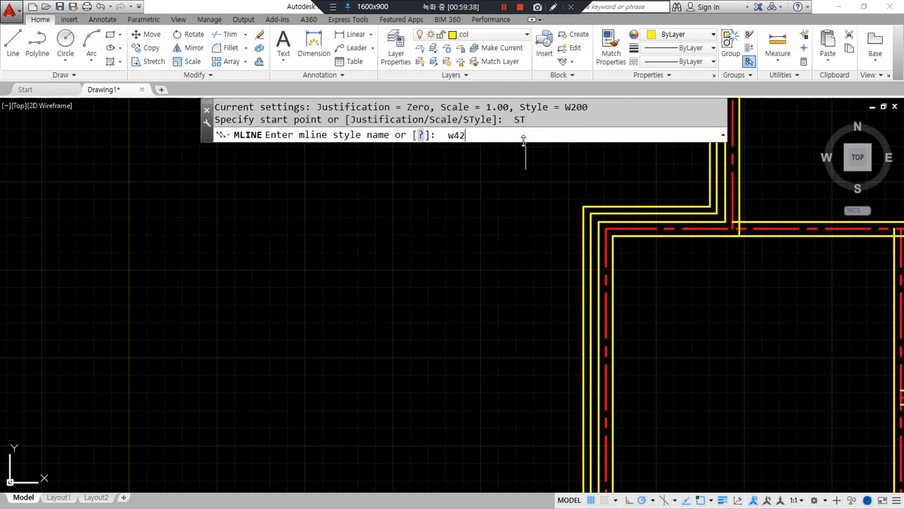
pyautogui.write('w420')
pyautogui.press('Return')
pyautogui.click(106, 262)
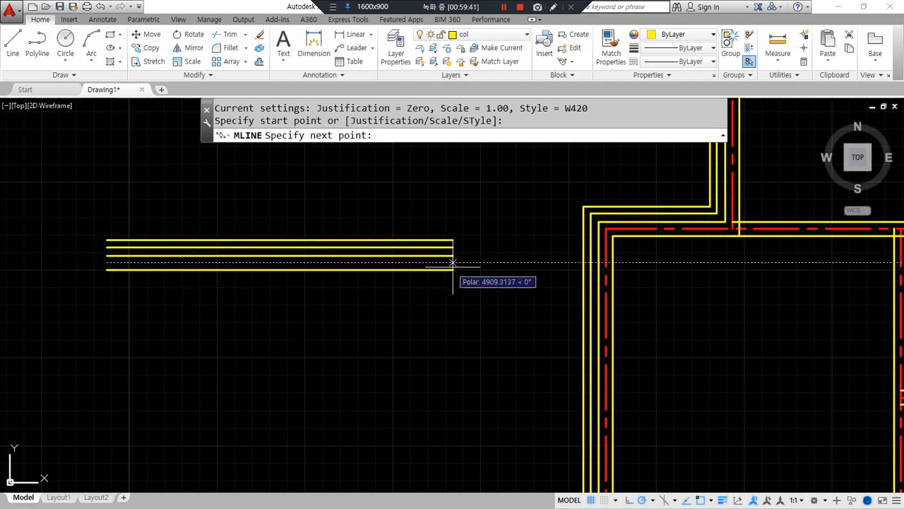
pyautogui.click(466, 263)
pyautogui.press('Return')
# Draw three vertical W420 multilines side by side, each crossing the horizontal practice multiline
pyautogui.press('Return')
pyautogui.click(189, 200)
pyautogui.click(189, 344)
pyautogui.press('Return')
pyautogui.press('Return')
pyautogui.click(248, 200)
pyautogui.click(248, 344)
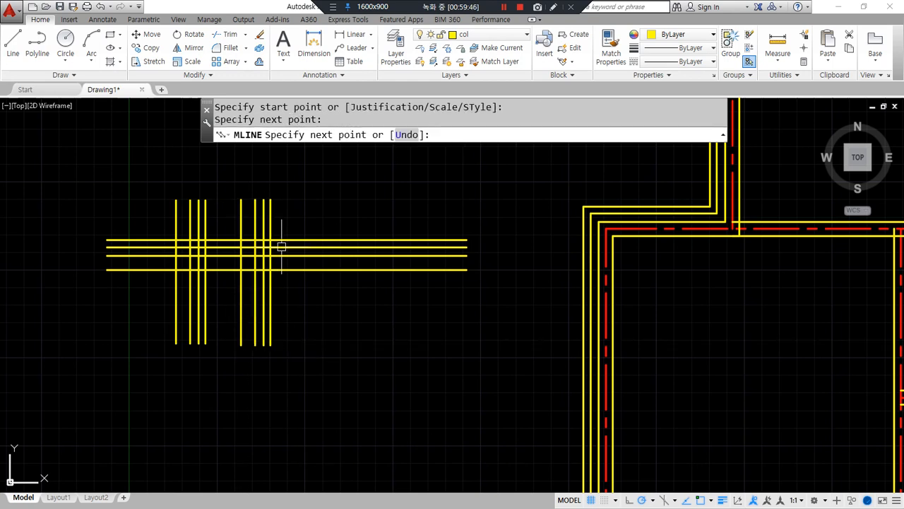
pyautogui.press('Return')
pyautogui.press('Return')
pyautogui.click(304, 200)
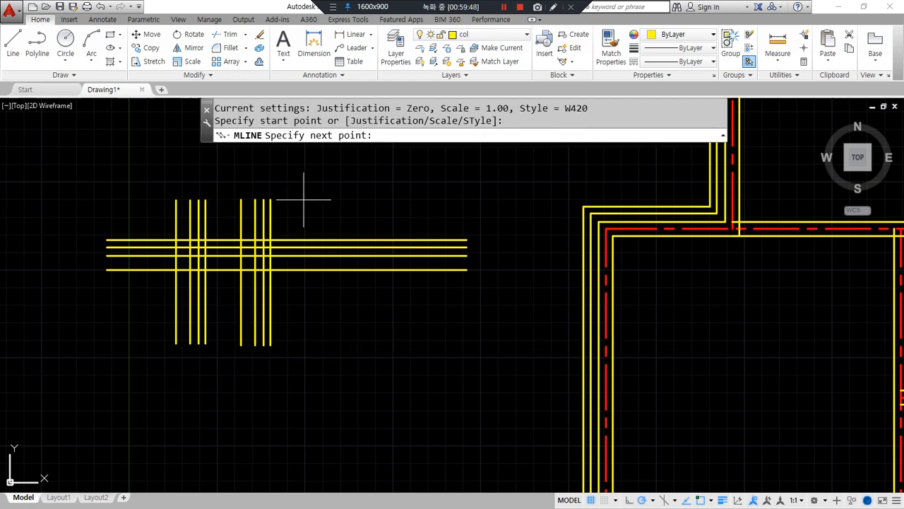
pyautogui.click(304, 344)
pyautogui.press('Return')
# Open the multiline editing tools with MLEDIT for the practice crossings
pyautogui.scroll(2, 197, 256)
pyautogui.moveTo(185, 238); pyautogui.dragTo(236, 250, button='middle')
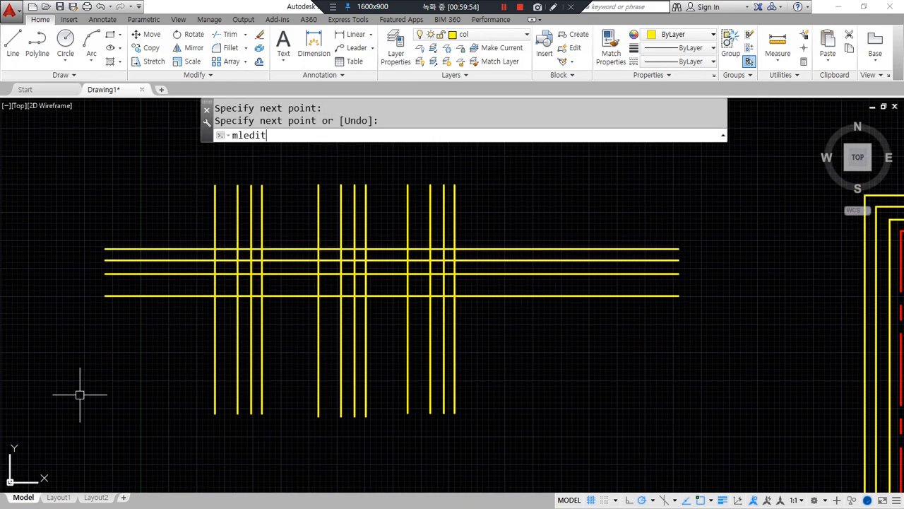
pyautogui.press('Return')
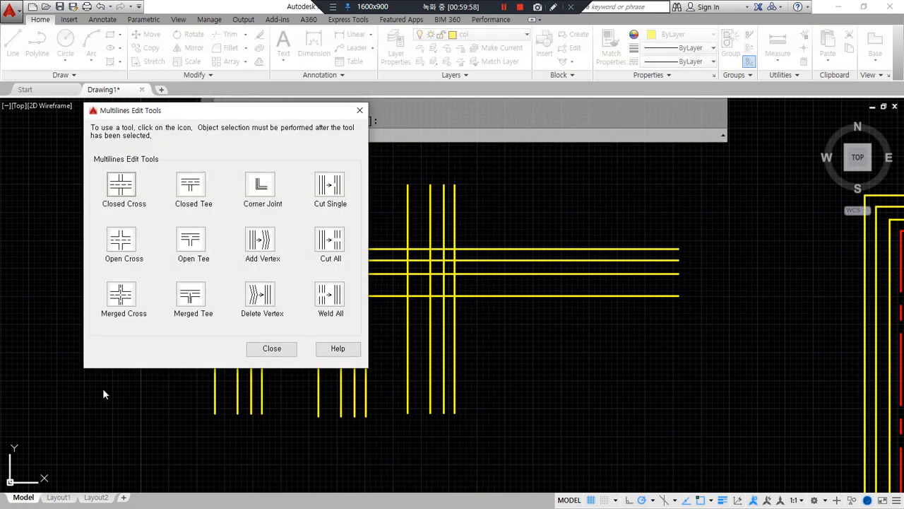
pyautogui.moveTo(223, 161); pyautogui.dragTo(224, 375)
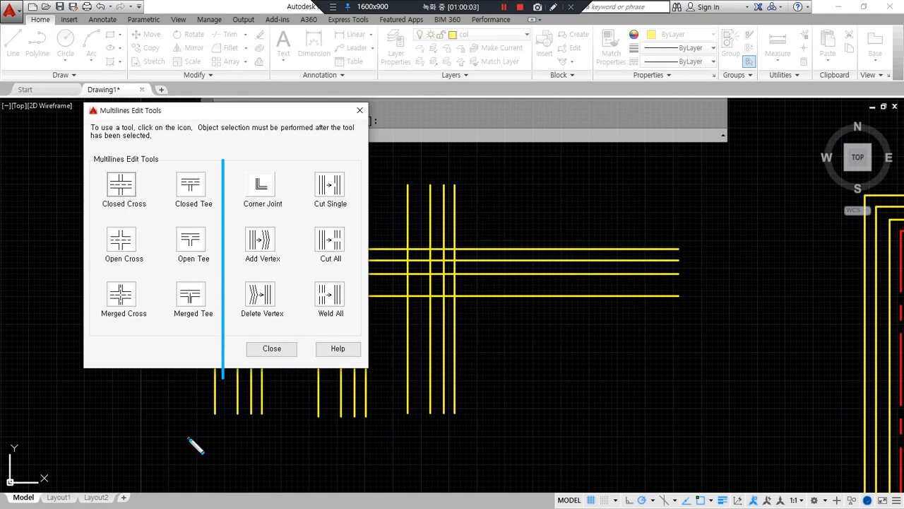
pyautogui.moveTo(222, 215); pyautogui.dragTo(83, 215)
pyautogui.moveTo(221, 273); pyautogui.dragTo(87, 274)
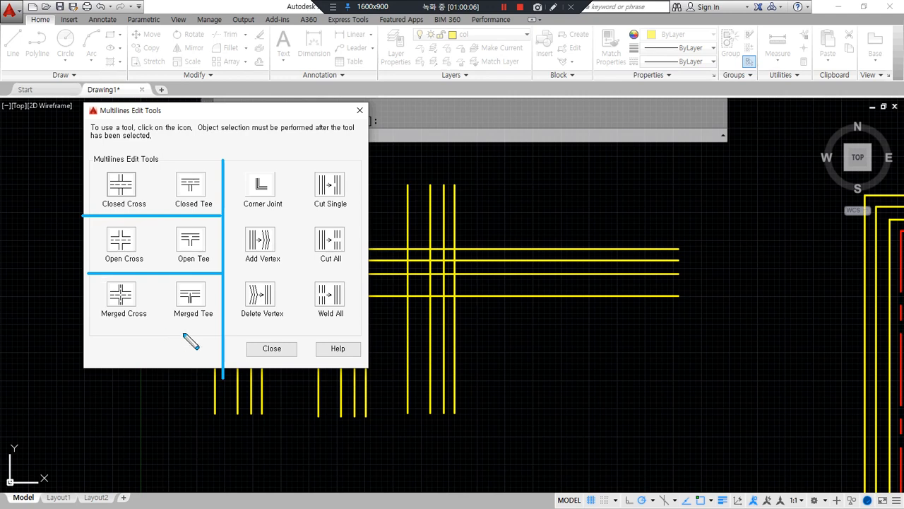
pyautogui.moveTo(219, 331); pyautogui.dragTo(82, 332)
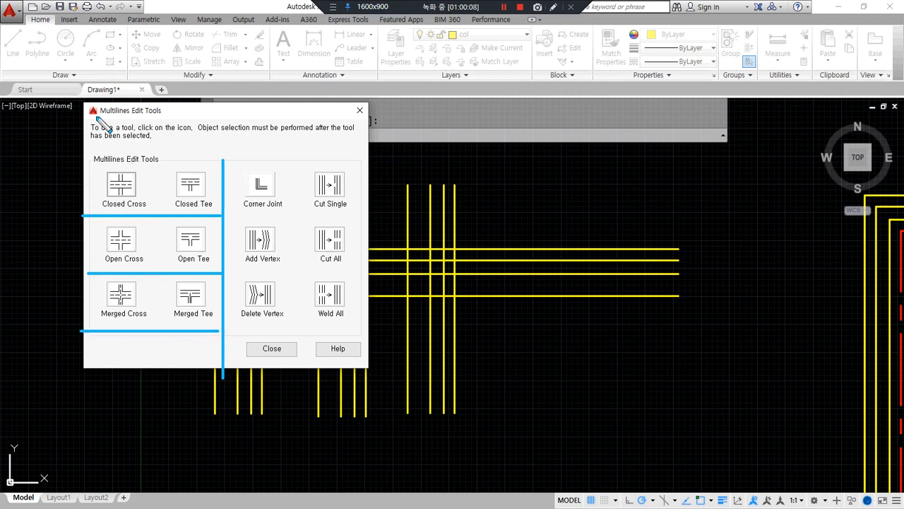
pyautogui.moveTo(104, 94); pyautogui.dragTo(104, 144)
pyautogui.moveTo(187, 110)
pyautogui.mouseDown()
pyautogui.moveTo(211, 110)
pyautogui.moveTo(195, 143)
pyautogui.mouseUp()
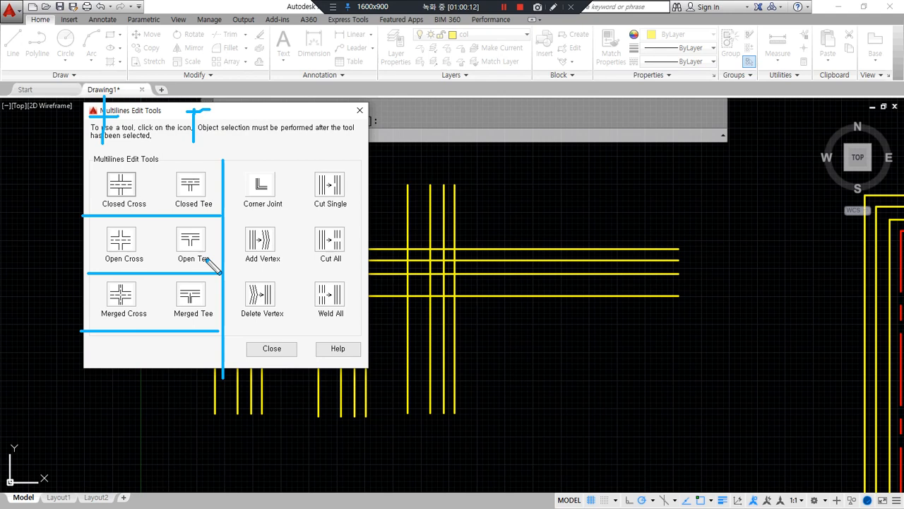
pyautogui.moveTo(120, 213)
pyautogui.mouseDown()
pyautogui.moveTo(83, 191)
pyautogui.moveTo(138, 156)
pyautogui.moveTo(161, 209)
pyautogui.moveTo(218, 195)
pyautogui.mouseUp()
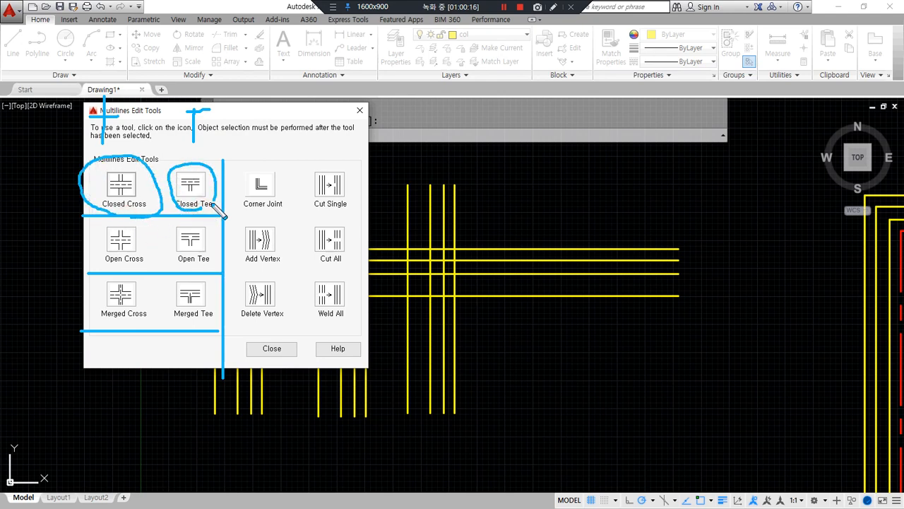
pyautogui.press('Escape')
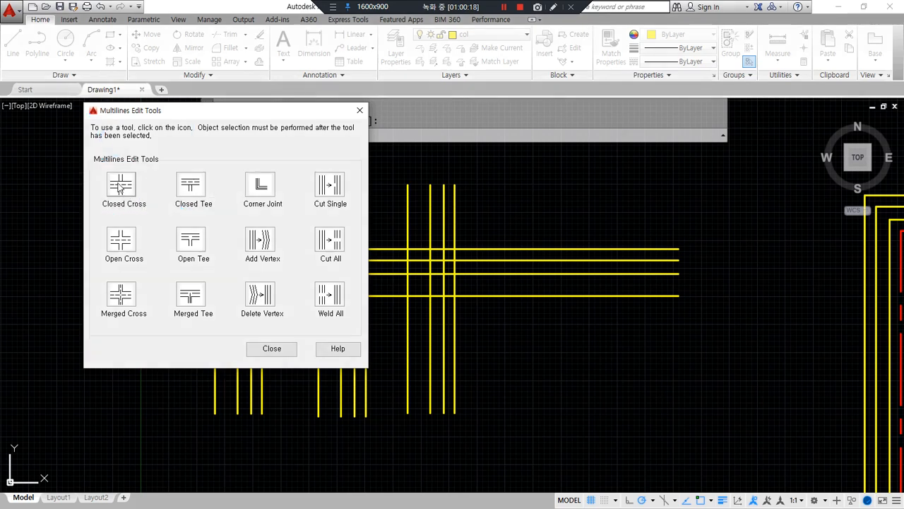
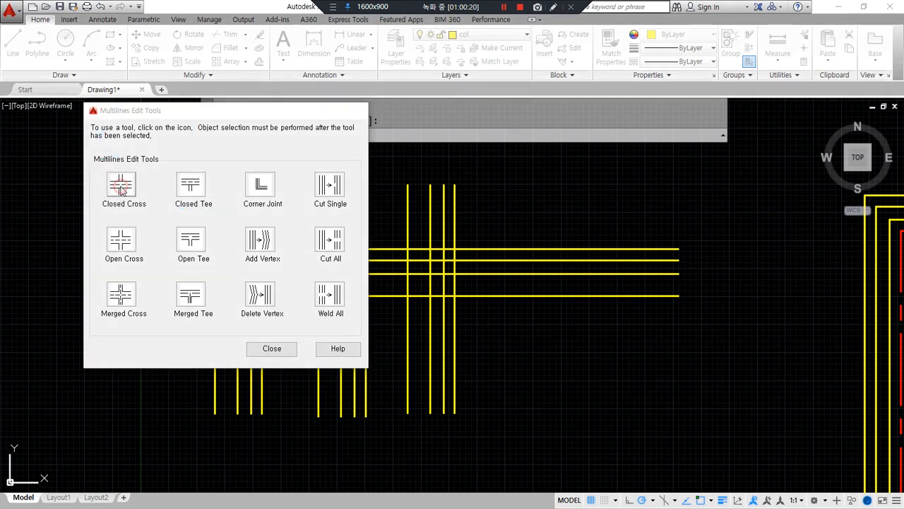
# Apply Closed Cross to the horizontal practice multiline and the leftmost vertical one, selecting the horizontal multiline first
pyautogui.click(121, 185)
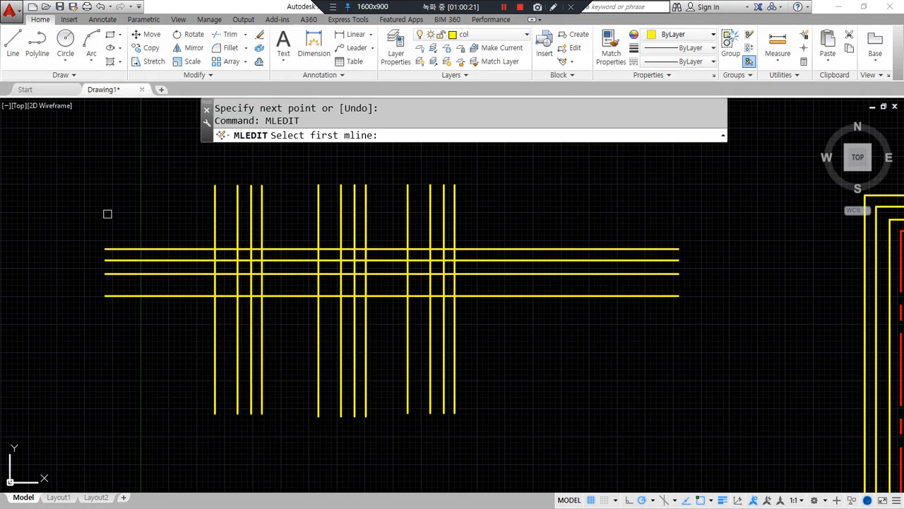
pyautogui.click(123, 247)
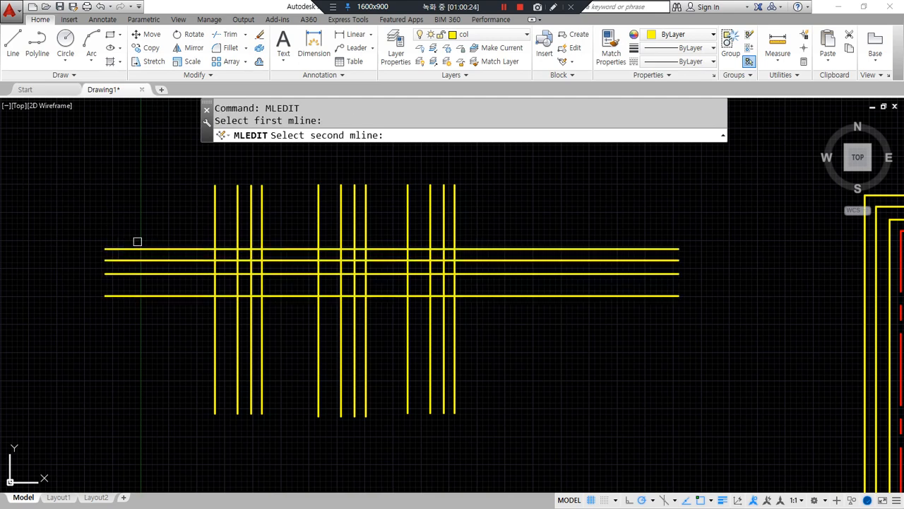
pyautogui.click(214, 217)
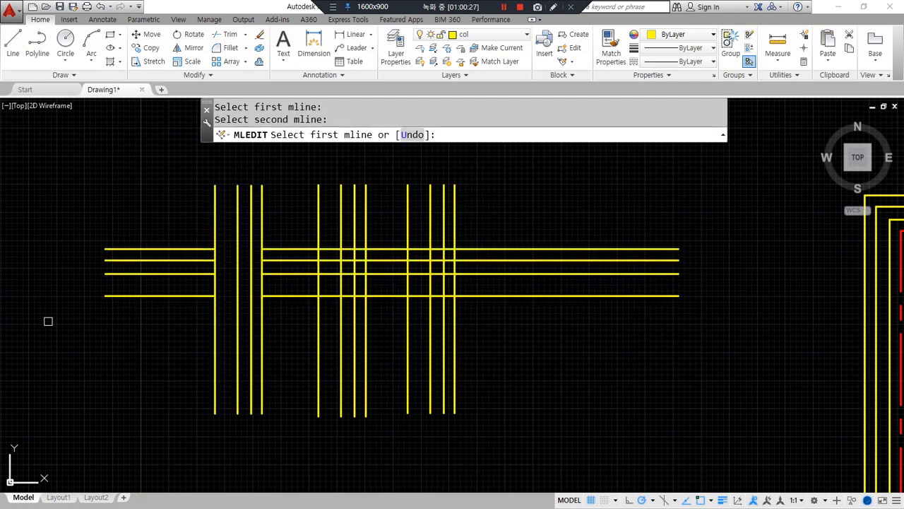
# Undo the Closed Cross edit on the leftmost practice crossing and reopen the multiline editing tools with MLEDIT
pyautogui.press('Escape')
pyautogui.hotkey('ctrl', 'z')
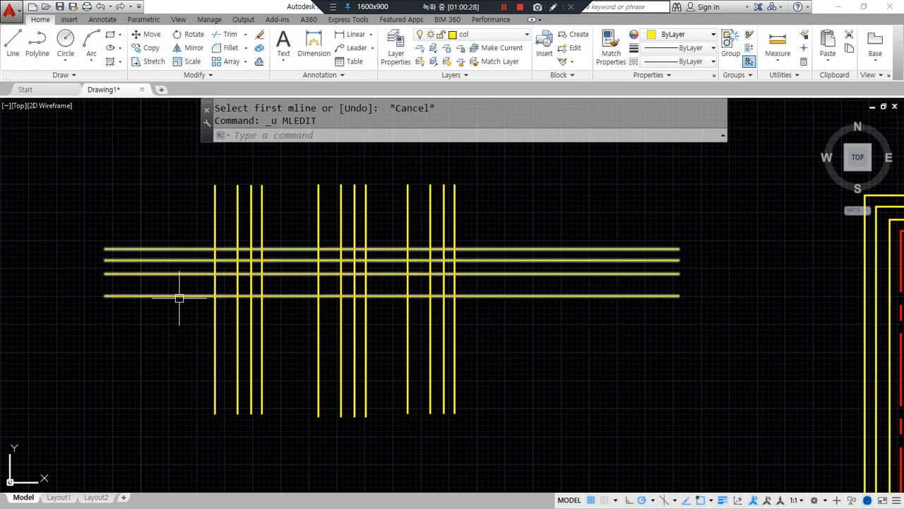
pyautogui.write('mledit')
pyautogui.press('Return')
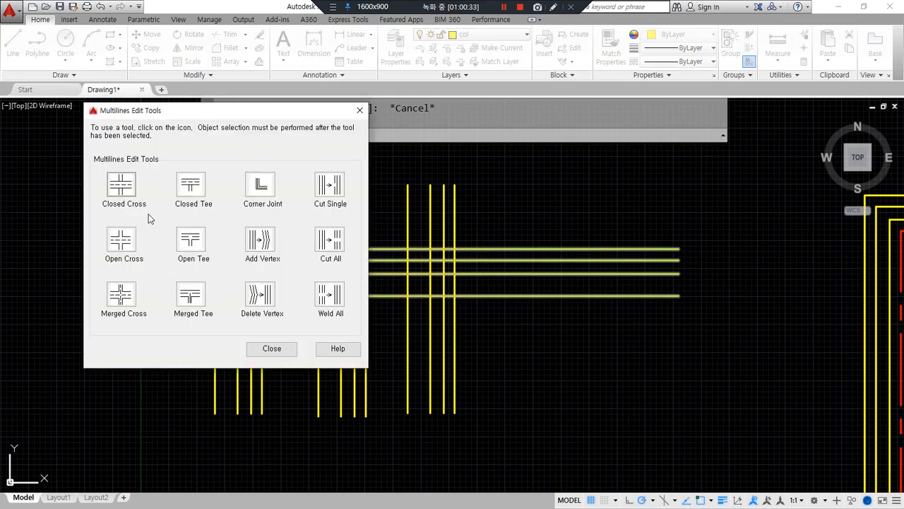
pyautogui.click(136, 188)
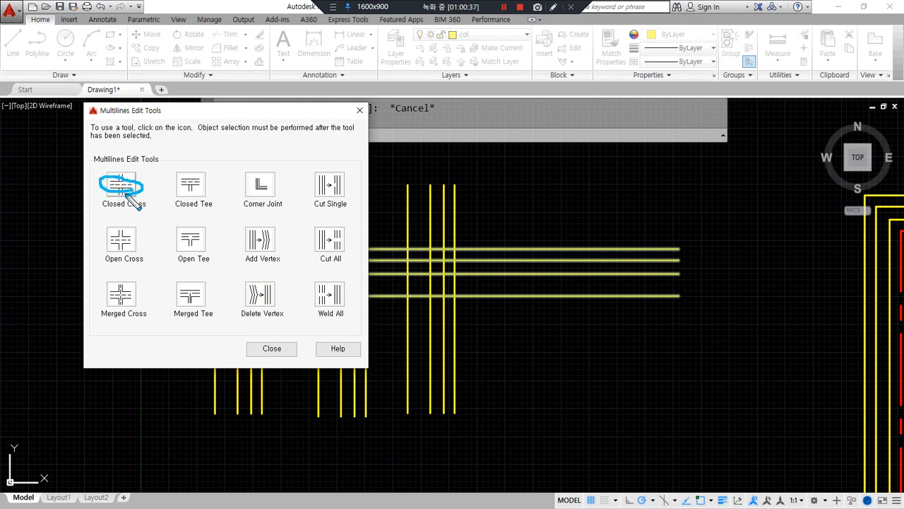
pyautogui.moveTo(119, 216); pyautogui.dragTo(148, 199)
pyautogui.moveTo(236, 89); pyautogui.dragTo(233, 168)
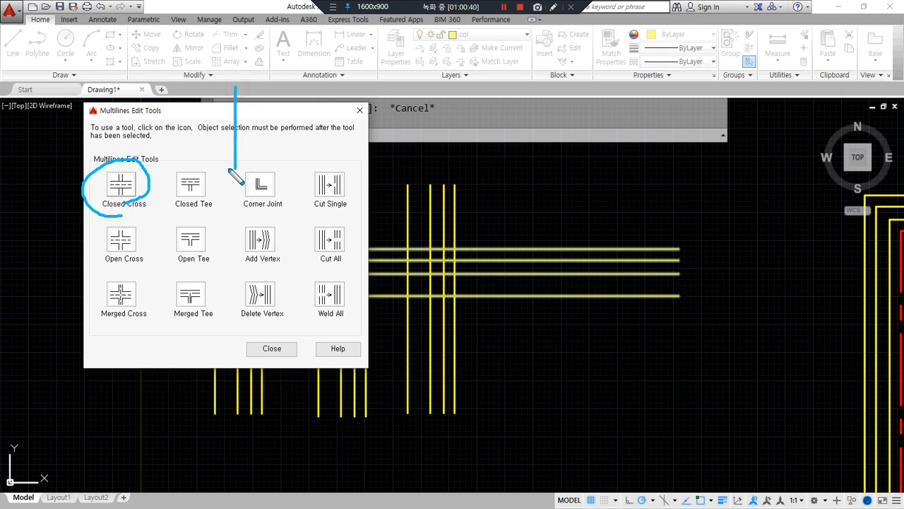
pyautogui.moveTo(239, 86)
pyautogui.mouseDown()
pyautogui.moveTo(238, 139)
pyautogui.moveTo(265, 149)
pyautogui.moveTo(268, 86)
pyautogui.mouseUp()
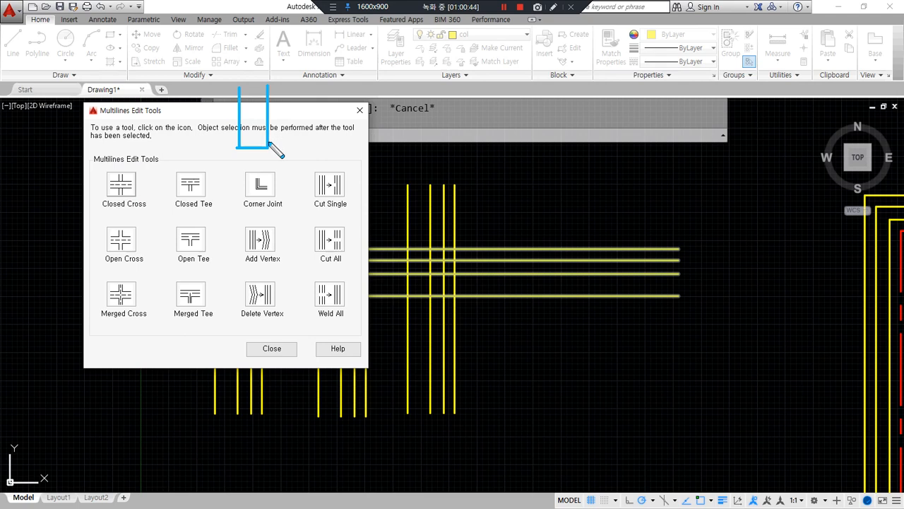
pyautogui.moveTo(97, 146); pyautogui.dragTo(380, 146)
pyautogui.moveTo(379, 185); pyautogui.dragTo(159, 185)
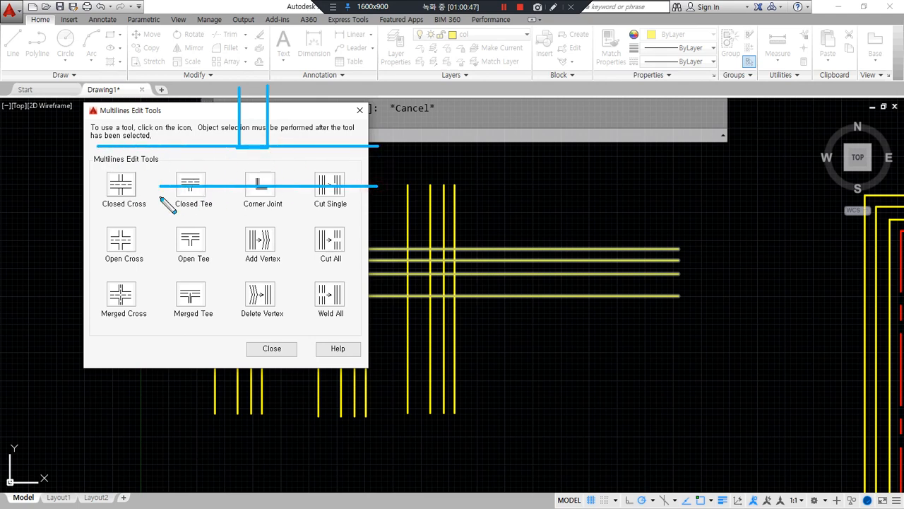
pyautogui.moveTo(237, 186); pyautogui.dragTo(238, 227)
pyautogui.moveTo(275, 186); pyautogui.dragTo(275, 229)
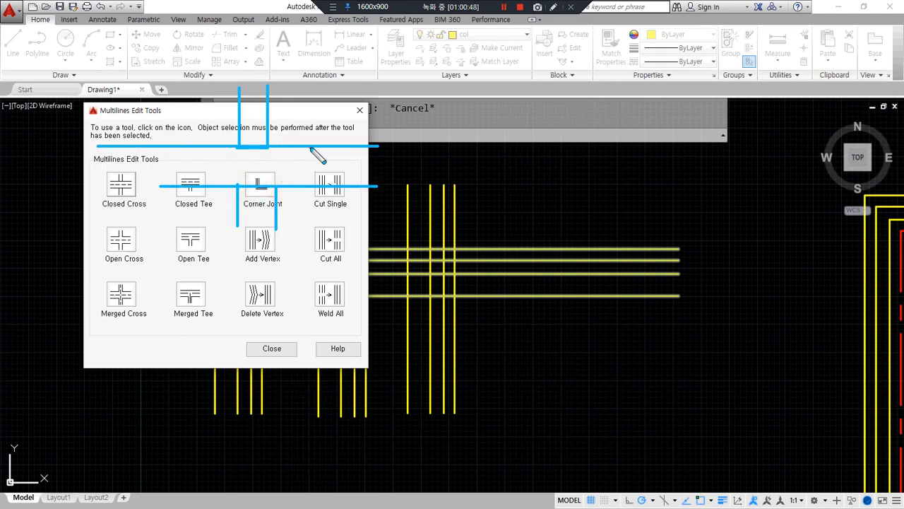
pyautogui.moveTo(323, 146); pyautogui.dragTo(381, 112)
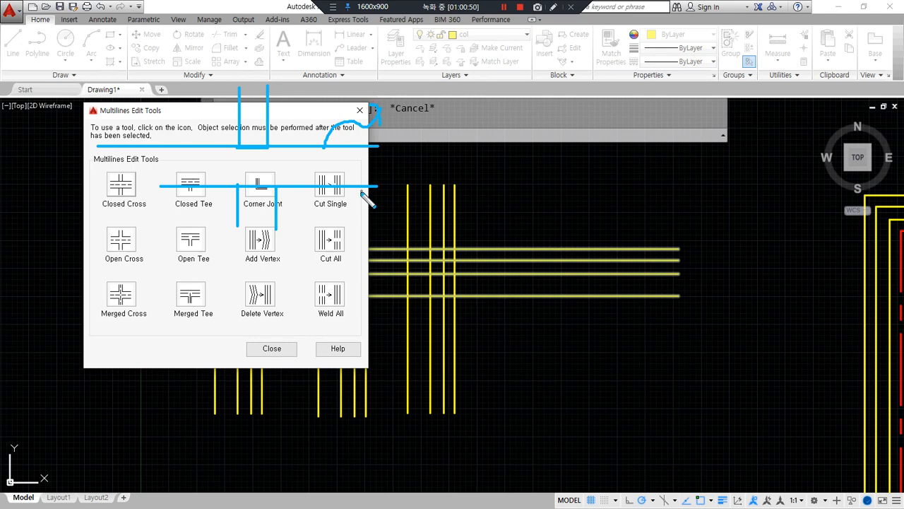
pyautogui.press('Escape')
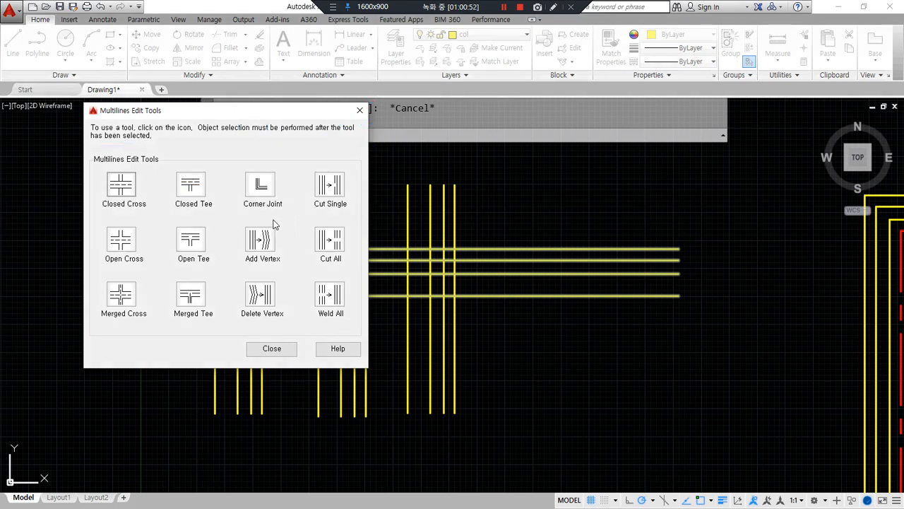
# Apply Closed Cross to the leftmost vertical multiline and the horizontal one, selecting the vertical multiline first
pyautogui.click(123, 187)
pyautogui.click(213, 191)
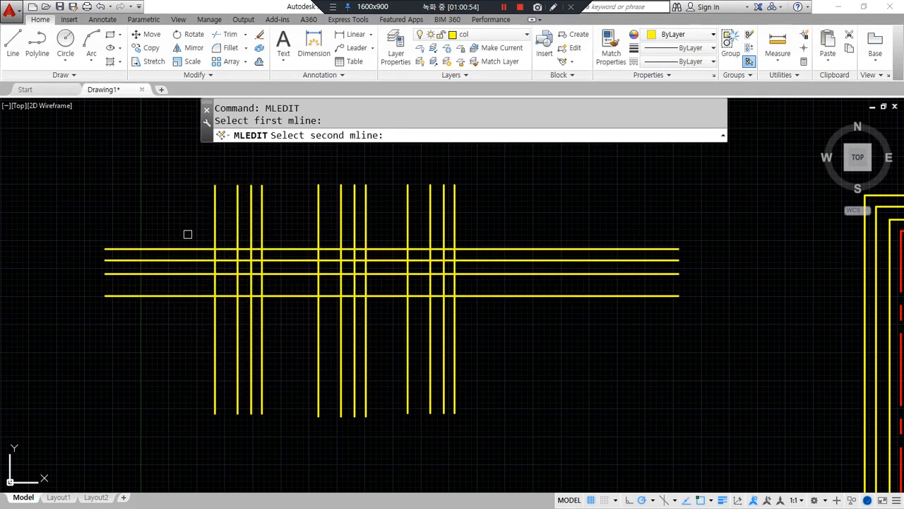
pyautogui.click(170, 276)
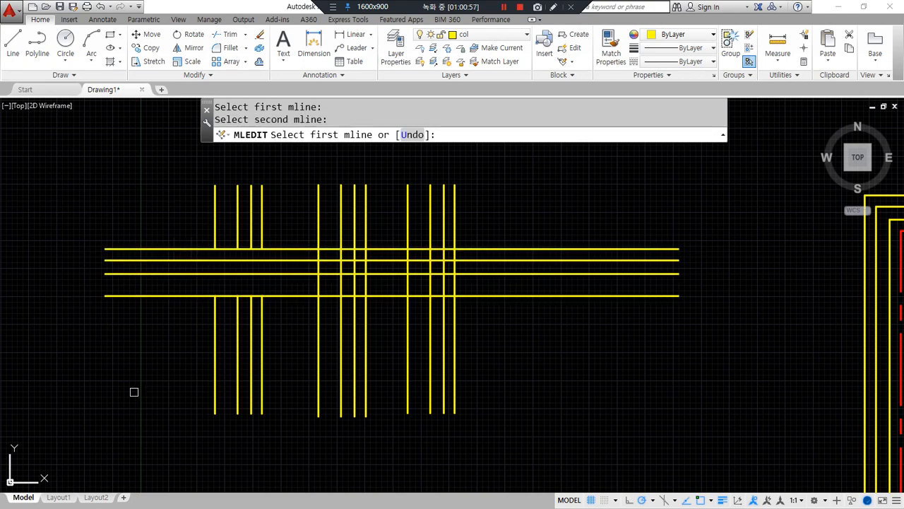
pyautogui.press('Return')
# Apply Open Cross to the middle vertical multiline and the horizontal practice multiline, selecting the vertical one first
pyautogui.press('Return')
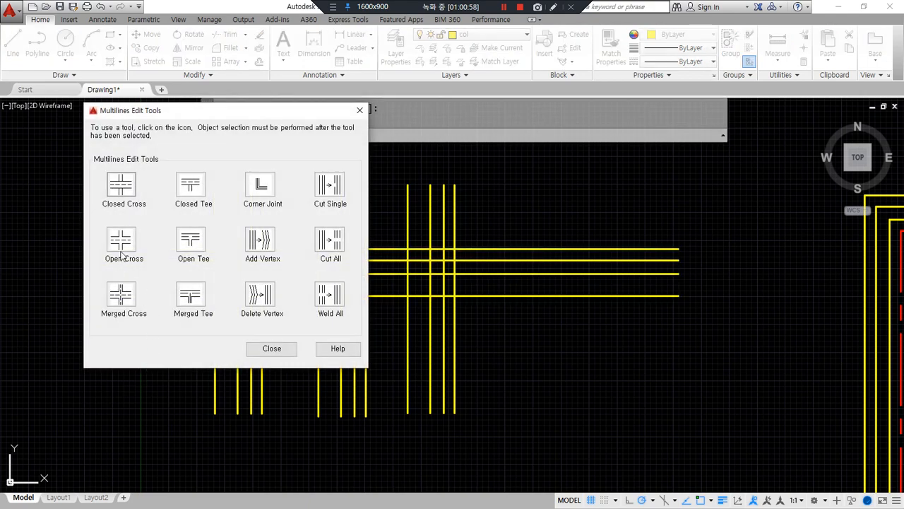
pyautogui.click(124, 240)
pyautogui.click(316, 215)
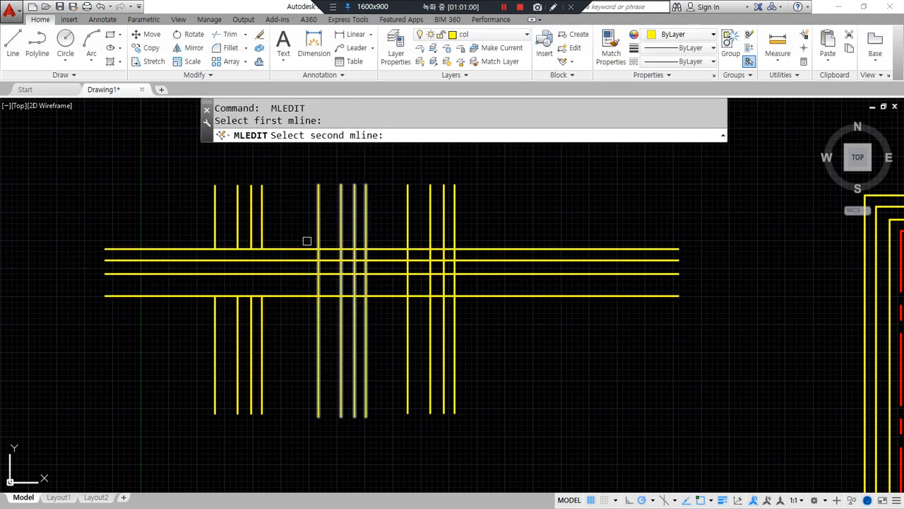
pyautogui.click(303, 248)
pyautogui.press('Return')
# Apply Merged Cross to the rightmost vertical multiline and the horizontal practice multiline, selecting the vertical one first
pyautogui.press('Return')
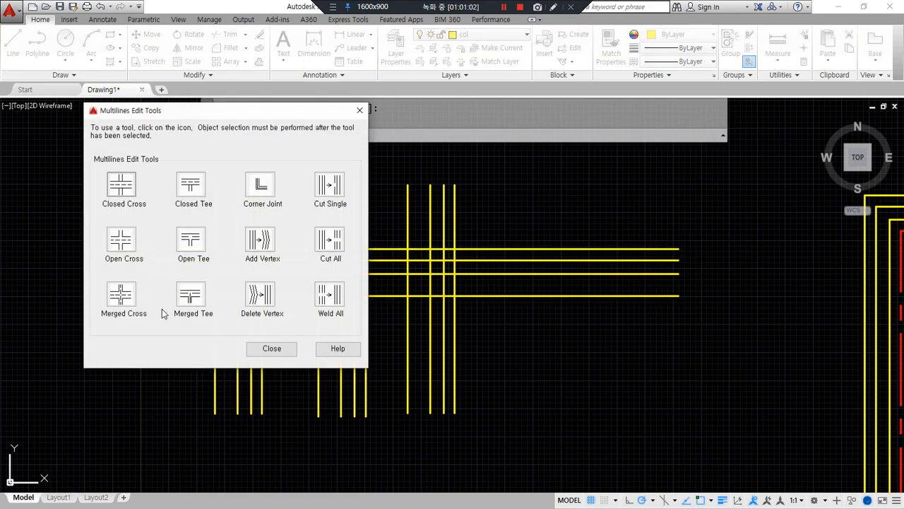
pyautogui.click(123, 300)
pyautogui.click(408, 220)
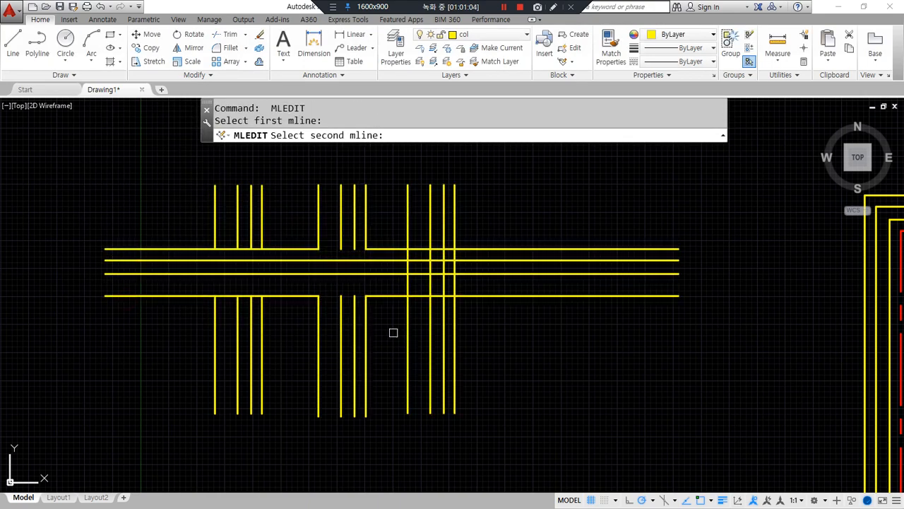
pyautogui.click(386, 249)
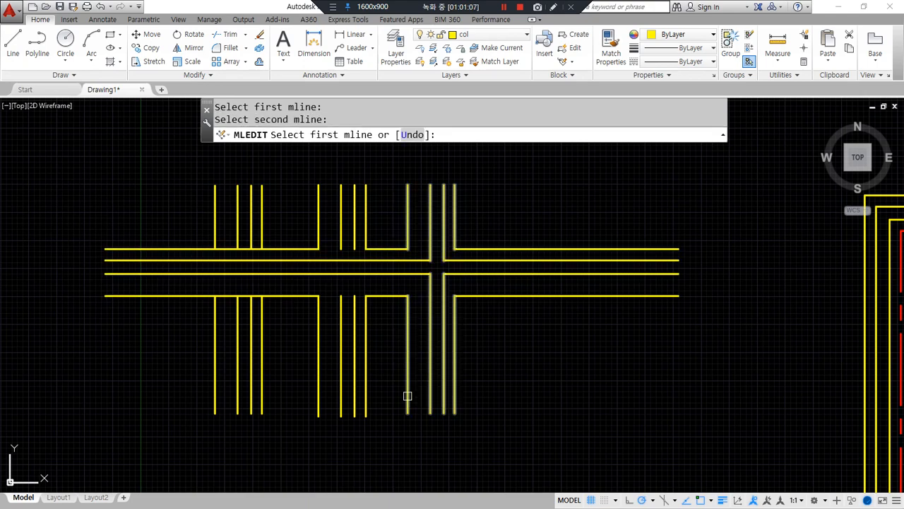
pyautogui.press('Return')
# Compare the Closed Cross, Open Cross and Merged Cross results up close at the three practice crossings
pyautogui.scroll(3, 297, 283)
pyautogui.moveTo(294, 276); pyautogui.dragTo(314, 322, button='middle')
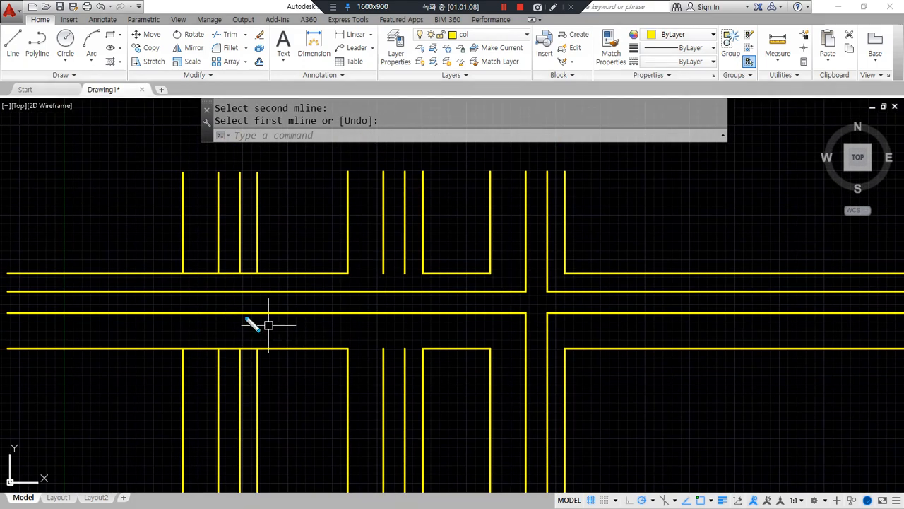
pyautogui.moveTo(227, 371)
pyautogui.mouseDown()
pyautogui.moveTo(141, 329)
pyautogui.moveTo(309, 300)
pyautogui.moveTo(263, 399)
pyautogui.mouseUp()
pyautogui.moveTo(229, 182); pyautogui.dragTo(233, 406)
pyautogui.moveTo(337, 277); pyautogui.dragTo(40, 302)
pyautogui.press('Escape')
pyautogui.moveTo(244, 292); pyautogui.dragTo(268, 268)
pyautogui.moveTo(269, 347)
pyautogui.mouseDown()
pyautogui.moveTo(285, 366)
pyautogui.moveTo(242, 332)
pyautogui.mouseUp()
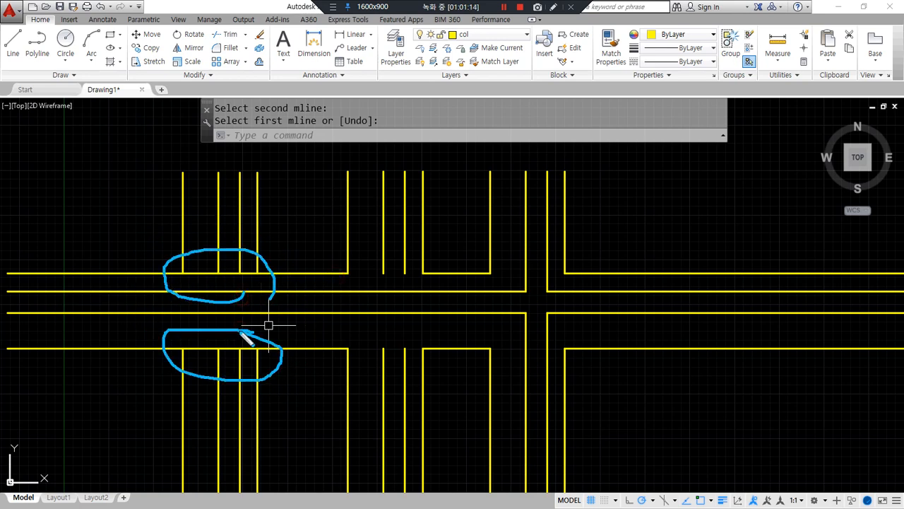
pyautogui.moveTo(417, 286)
pyautogui.mouseDown()
pyautogui.moveTo(335, 257)
pyautogui.moveTo(409, 305)
pyautogui.moveTo(374, 321)
pyautogui.moveTo(426, 358)
pyautogui.moveTo(381, 320)
pyautogui.mouseUp()
pyautogui.moveTo(526, 386)
pyautogui.mouseDown()
pyautogui.moveTo(600, 286)
pyautogui.moveTo(525, 368)
pyautogui.mouseUp()
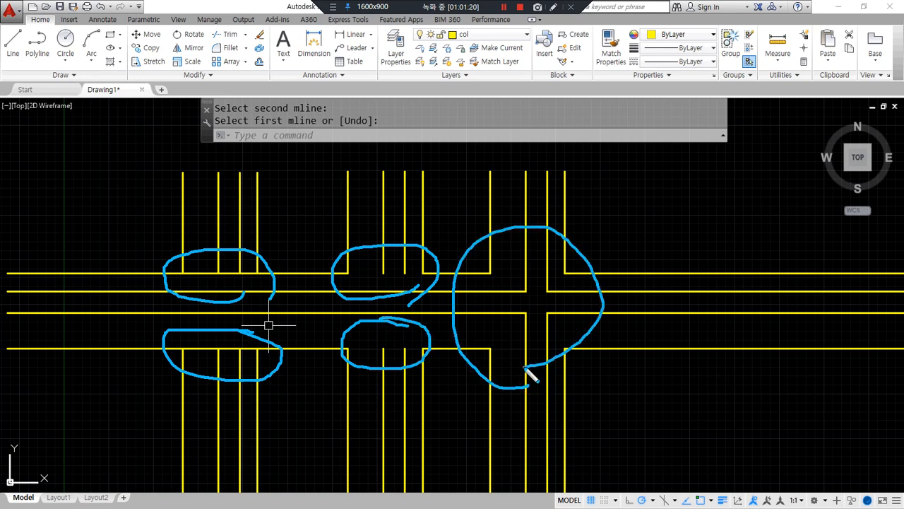
pyautogui.press('e')
pyautogui.moveTo(180, 294)
pyautogui.mouseDown()
pyautogui.moveTo(237, 304)
pyautogui.moveTo(242, 296)
pyautogui.mouseUp()
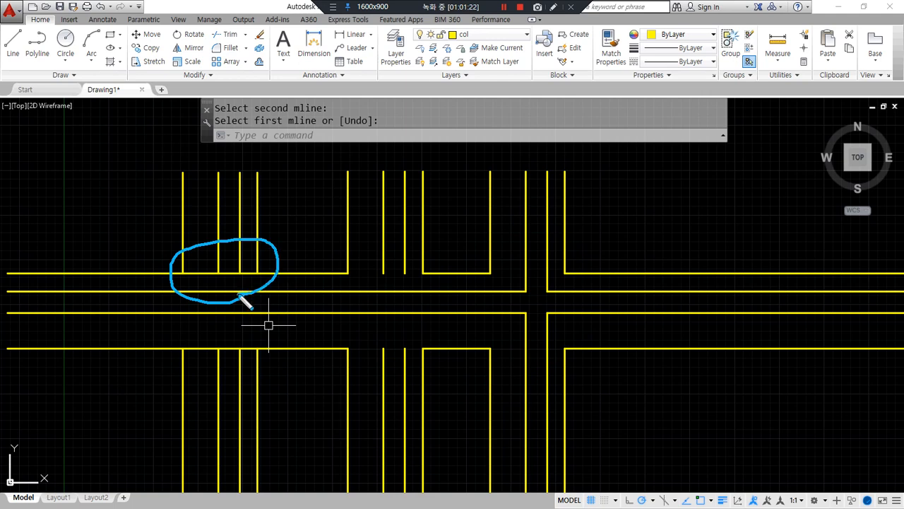
pyautogui.press('e')
pyautogui.moveTo(226, 171); pyautogui.dragTo(231, 377)
pyautogui.moveTo(233, 308); pyautogui.dragTo(131, 309)
pyautogui.moveTo(237, 284)
pyautogui.mouseDown()
pyautogui.moveTo(279, 255)
pyautogui.moveTo(259, 292)
pyautogui.mouseUp()
pyautogui.press('e')
pyautogui.moveTo(393, 163); pyautogui.dragTo(393, 400)
pyautogui.moveTo(475, 304); pyautogui.dragTo(308, 303)
pyautogui.press('e')
pyautogui.moveTo(426, 286)
pyautogui.mouseDown()
pyautogui.moveTo(299, 276)
pyautogui.moveTo(400, 292)
pyautogui.mouseUp()
pyautogui.moveTo(406, 337)
pyautogui.mouseDown()
pyautogui.moveTo(355, 378)
pyautogui.moveTo(434, 357)
pyautogui.mouseUp()
pyautogui.press('e')
pyautogui.moveTo(527, 210); pyautogui.dragTo(527, 414)
pyautogui.moveTo(654, 307); pyautogui.dragTo(433, 308)
pyautogui.moveTo(547, 338)
pyautogui.mouseDown()
pyautogui.moveTo(428, 303)
pyautogui.moveTo(544, 340)
pyautogui.mouseUp()
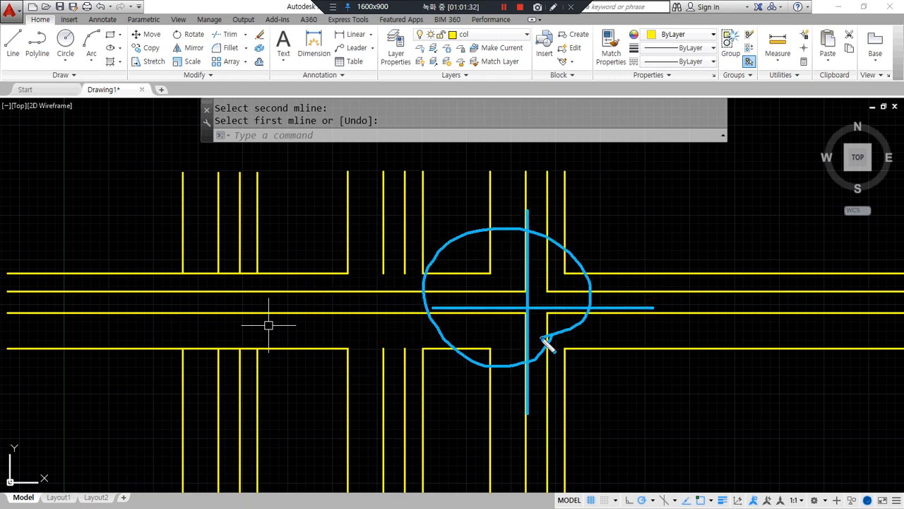
pyautogui.press('Escape')
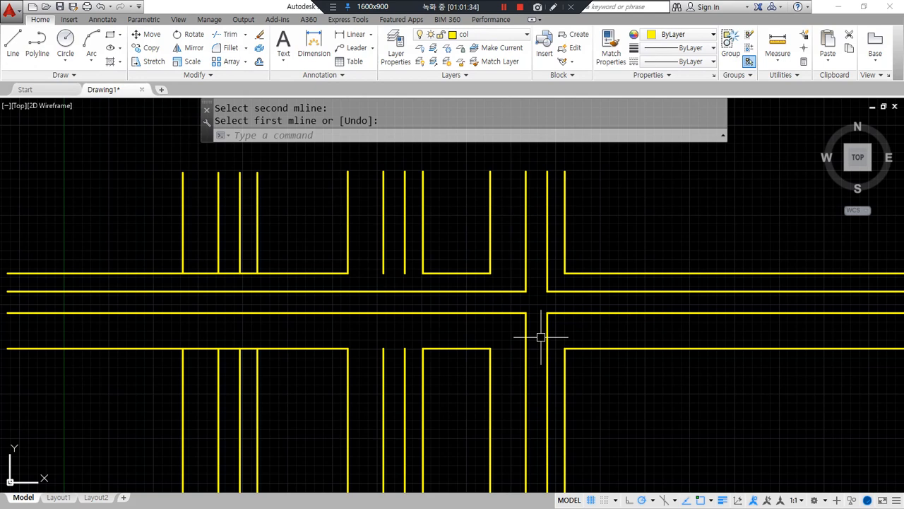
# Undo the Closed Cross, Open Cross and Merged Cross edits on the practice multilines
pyautogui.press('Escape')
pyautogui.hotkey('ctrl', 'z')
pyautogui.hotkey('ctrl', 'z')
pyautogui.hotkey('ctrl', 'z')
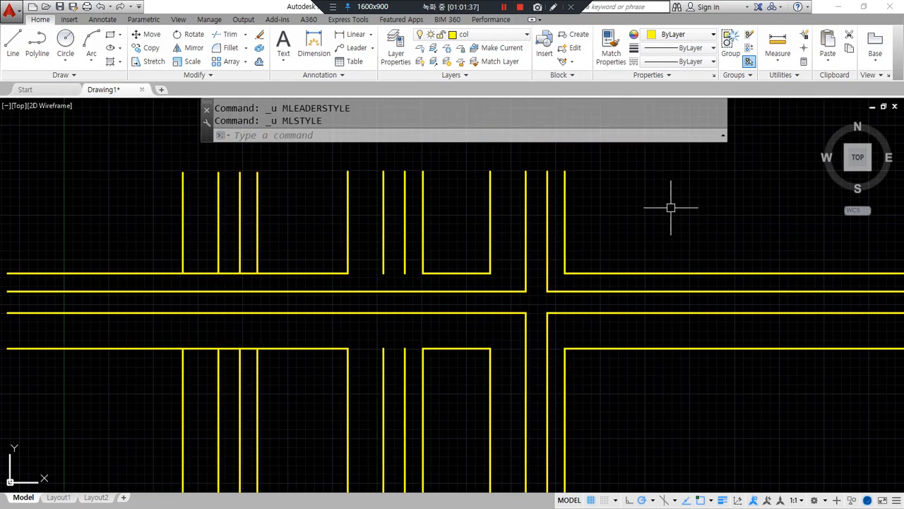
pyautogui.hotkey('ctrl', 'z')
pyautogui.hotkey('ctrl', 'z')
pyautogui.hotkey('ctrl', 'z')
pyautogui.hotkey('ctrl', 'z')
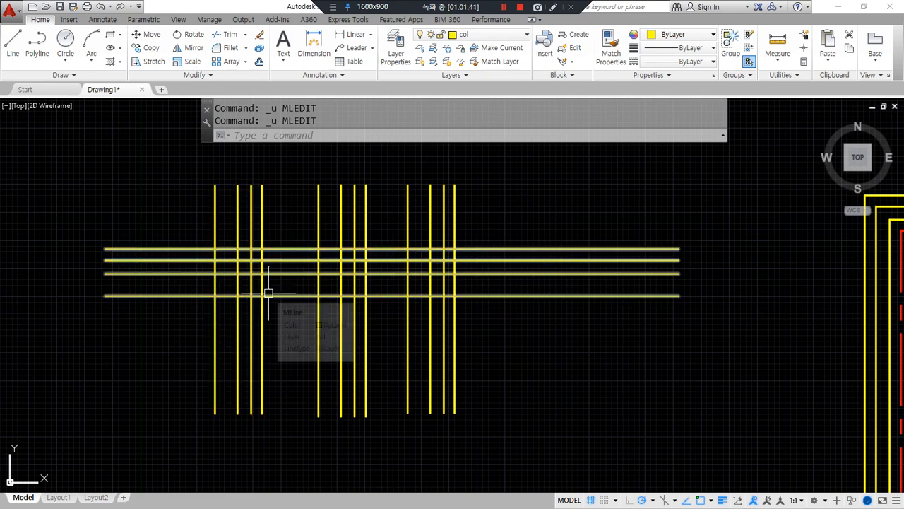
# Apply Closed Tee with MLEDIT to the leftmost vertical multiline and the horizontal one, picking the vertical one first below the crossing
pyautogui.write('mledit')
pyautogui.press('Return')
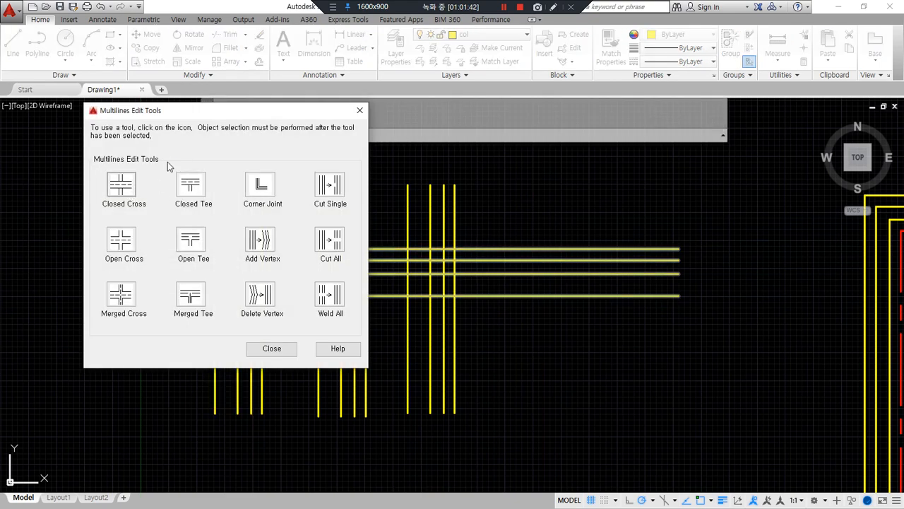
pyautogui.moveTo(176, 148)
pyautogui.mouseDown()
pyautogui.moveTo(195, 344)
pyautogui.moveTo(228, 180)
pyautogui.moveTo(185, 146)
pyautogui.moveTo(191, 258)
pyautogui.mouseUp()
pyautogui.moveTo(136, 177); pyautogui.dragTo(258, 181)
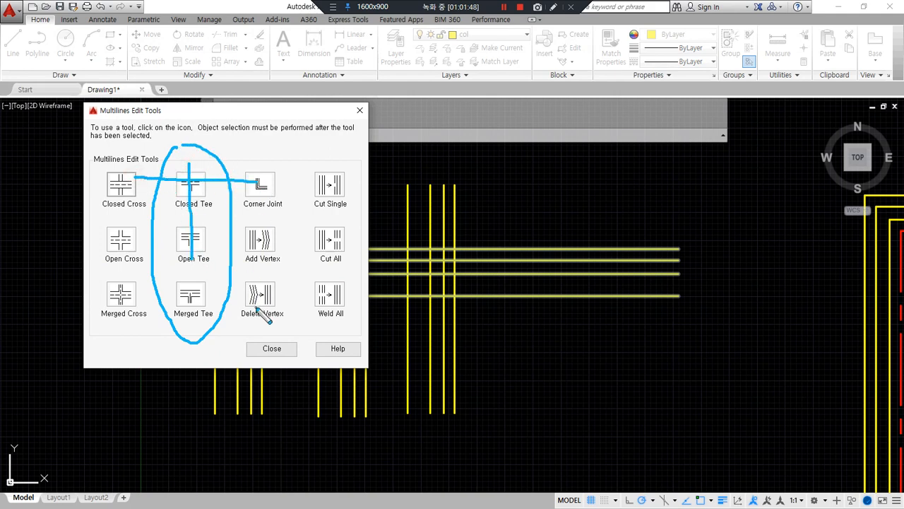
pyautogui.press('Escape')
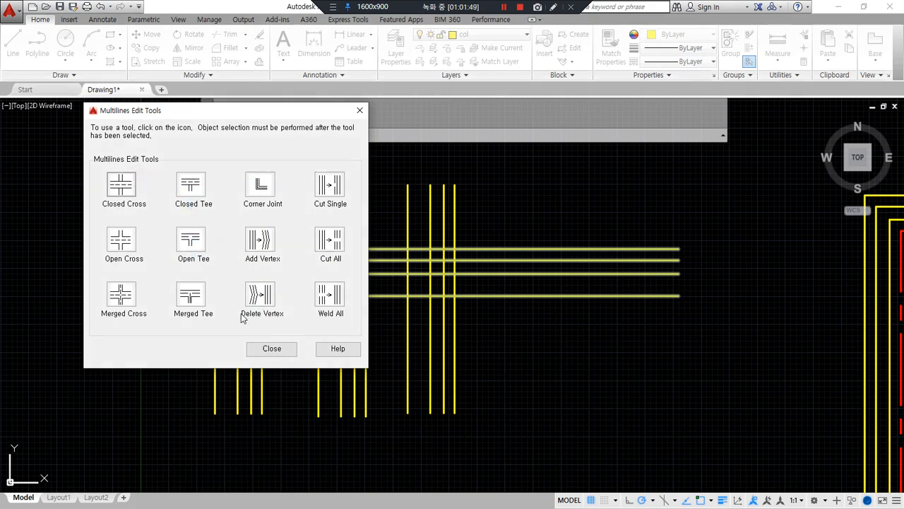
pyautogui.click(189, 190)
pyautogui.click(215, 323)
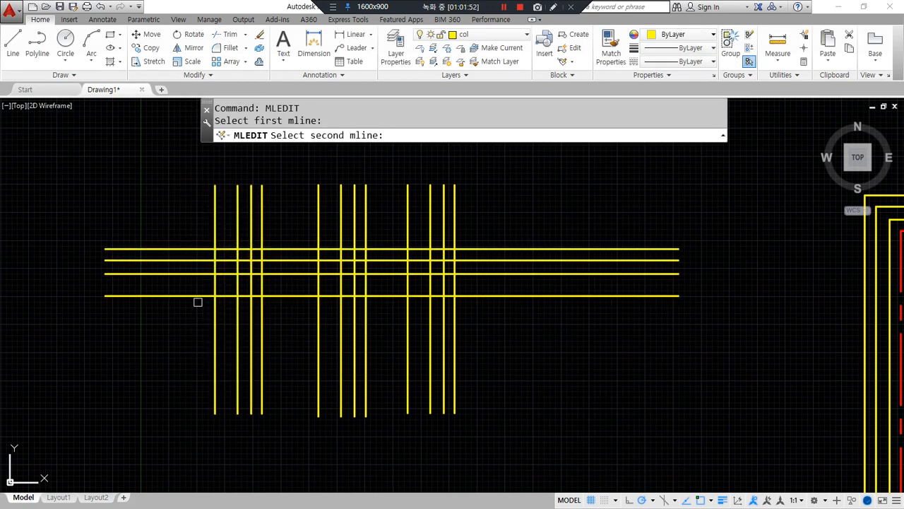
pyautogui.click(195, 296)
pyautogui.press('Return')
# Apply Open Tee to the middle vertical multiline and the horizontal one, picking the vertical one first below the crossing
pyautogui.press('Return')
pyautogui.click(193, 255)
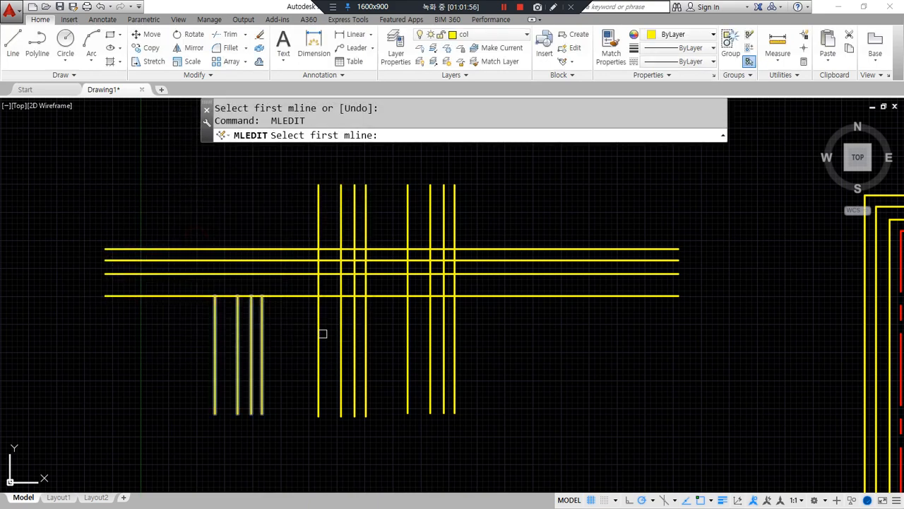
pyautogui.click(317, 330)
pyautogui.click(296, 297)
pyautogui.press('Return')
# Apply Merged Tee to the rightmost vertical multiline and the horizontal one, and compare the three tee junctions
pyautogui.press('Return')
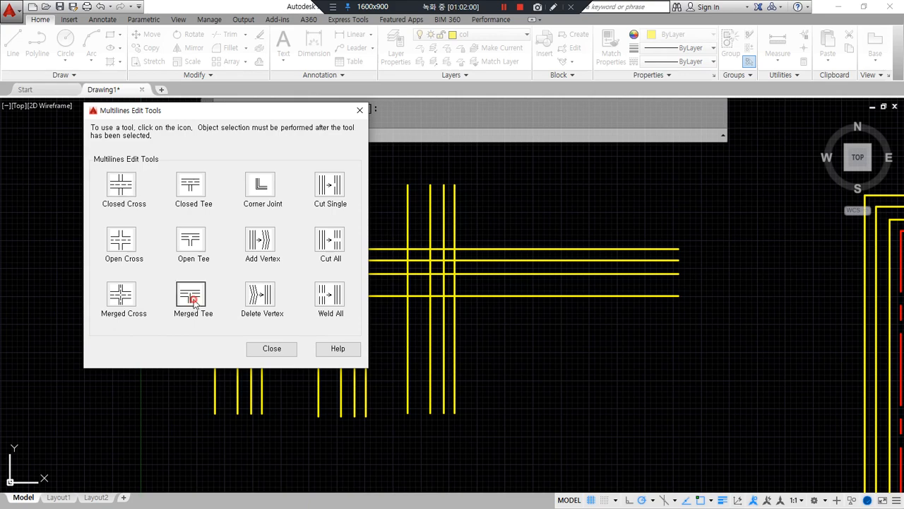
pyautogui.click(190, 294)
pyautogui.click(409, 319)
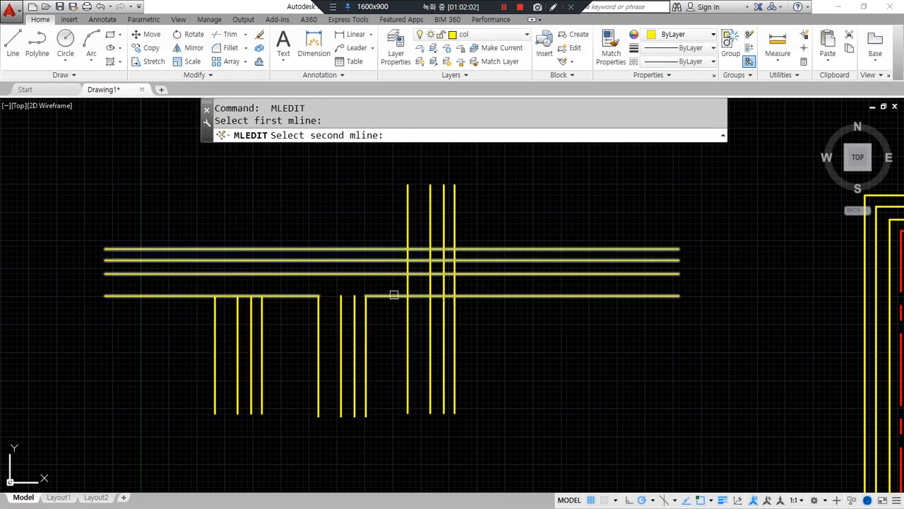
pyautogui.click(393, 295)
pyautogui.scroll(4, 309, 317)
pyautogui.moveTo(159, 291)
pyautogui.mouseDown()
pyautogui.moveTo(202, 238)
pyautogui.moveTo(222, 283)
pyautogui.moveTo(152, 288)
pyautogui.mouseUp()
pyautogui.moveTo(484, 304)
pyautogui.mouseDown()
pyautogui.moveTo(398, 305)
pyautogui.moveTo(499, 282)
pyautogui.mouseUp()
pyautogui.moveTo(719, 251)
pyautogui.mouseDown()
pyautogui.moveTo(711, 188)
pyautogui.moveTo(722, 272)
pyautogui.mouseUp()
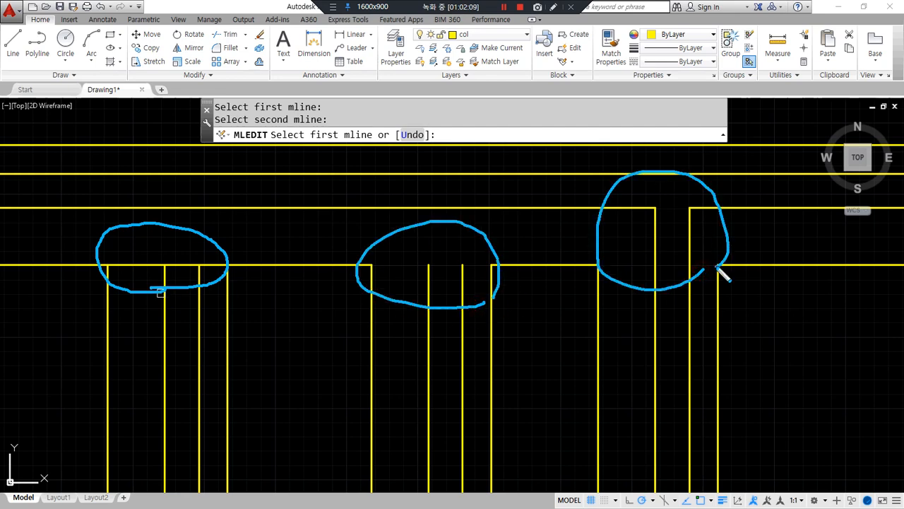
# Undo the Closed Tee, Open Tee and Merged Tee edits on the practice multilines
pyautogui.scroll(-3, 515, 245)
pyautogui.scroll(-1, 515, 245)
pyautogui.hotkey('ctrl', 'z')
pyautogui.hotkey('ctrl', 'z')
# Draw a slanted line across the horizontal practice multiline, between the rightmost vertical multiline and its right end
pyautogui.write('l')
pyautogui.press('Return')
pyautogui.click(535, 210)
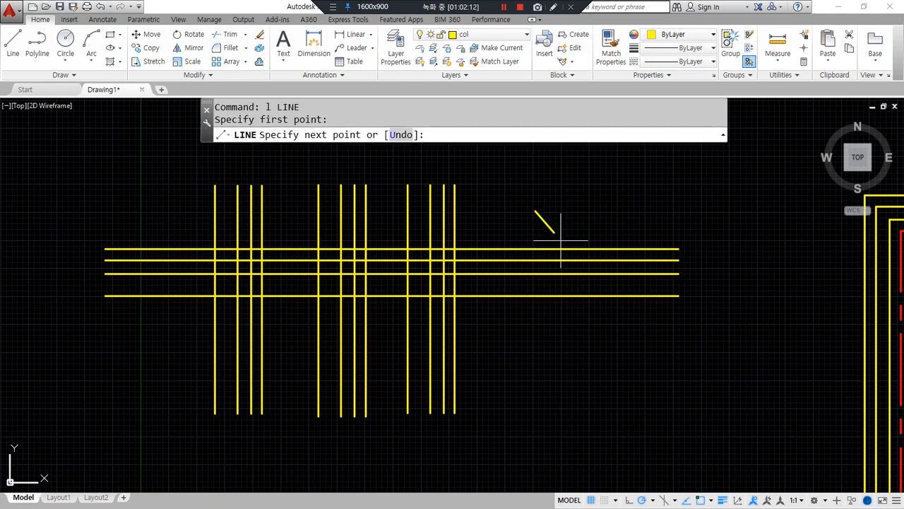
pyautogui.click(595, 374)
pyautogui.press('Return')
# Try trimming the horizontal multiline's right end with the slanted line as the cutting edge, and undo the trim
pyautogui.write('tr')
pyautogui.press('Return')
pyautogui.click(581, 347)
pyautogui.press('Return')
pyautogui.click(653, 309)
pyautogui.click(614, 216)
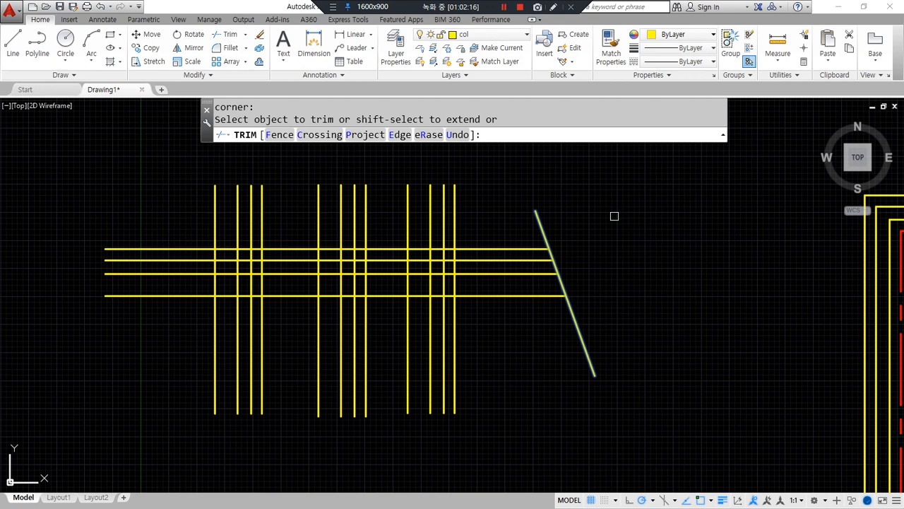
pyautogui.press('Escape')
pyautogui.hotkey('ctrl', 'z')
# Repeat the trim of the horizontal multiline against the selected slanted line, and undo it again
pyautogui.write('tr')
pyautogui.press('Return')
pyautogui.click(586, 352)
pyautogui.press('Return')
pyautogui.click(672, 313)
pyautogui.click(631, 192)
pyautogui.hotkey('ctrl', 'z')
# Trim off the horizontal multiline's end beyond the slanted line, using all objects as cutting edges
pyautogui.write('tr')
pyautogui.press('Return')
pyautogui.press('Return')
pyautogui.click(670, 329)
pyautogui.click(628, 205)
pyautogui.press('Escape')
# Erase the slanted cutting line beside the practice multilines and clear any remaining selection
pyautogui.click(590, 339)
pyautogui.click(537, 357)
pyautogui.write('e')
pyautogui.press('Return')
pyautogui.click(504, 280)
pyautogui.click(488, 332)
pyautogui.press('Escape')
pyautogui.press('Escape')
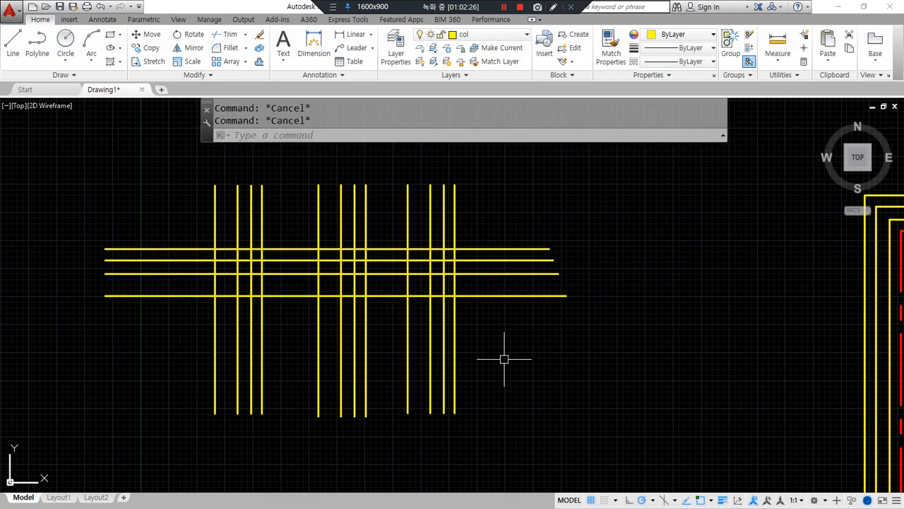
# Join the central horizontal interior wall's left end to the exterior wall at the plan's left inner corner with MLEDIT Merged Tee
pyautogui.scroll(2, 394, 294)
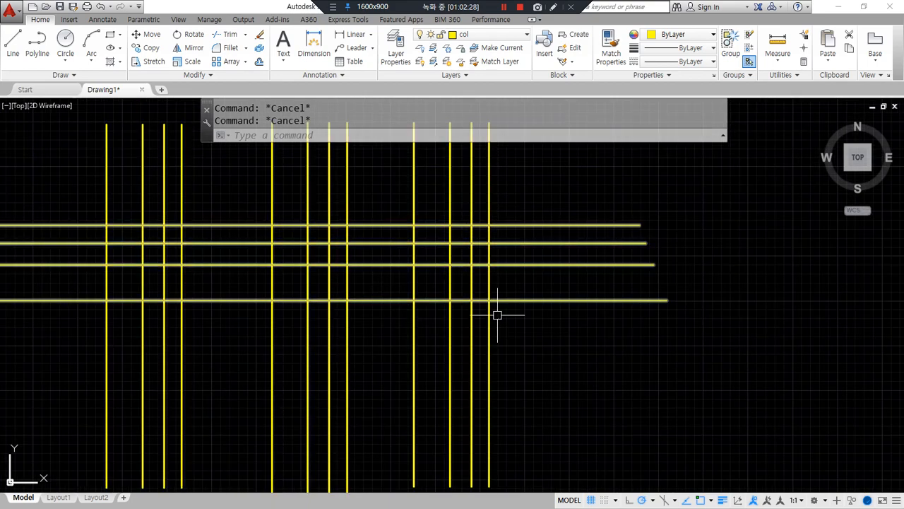
pyautogui.scroll(-2, 557, 350)
pyautogui.scroll(-5, 431, 288)
pyautogui.moveTo(490, 269)
pyautogui.mouseDown(button='middle')
pyautogui.moveTo(318, 254)
pyautogui.moveTo(86, 263)
pyautogui.mouseUp(button='middle')
pyautogui.scroll(3, 370, 265)
pyautogui.scroll(2, 335, 344)
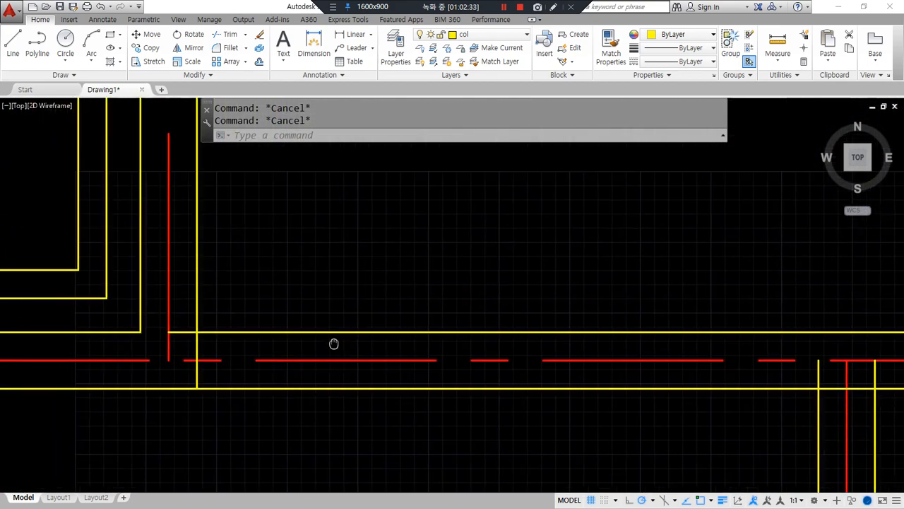
pyautogui.scroll(-2, 380, 307)
pyautogui.scroll(4, 283, 360)
pyautogui.moveTo(330, 366)
pyautogui.mouseDown()
pyautogui.moveTo(318, 241)
pyautogui.moveTo(321, 350)
pyautogui.mouseUp()
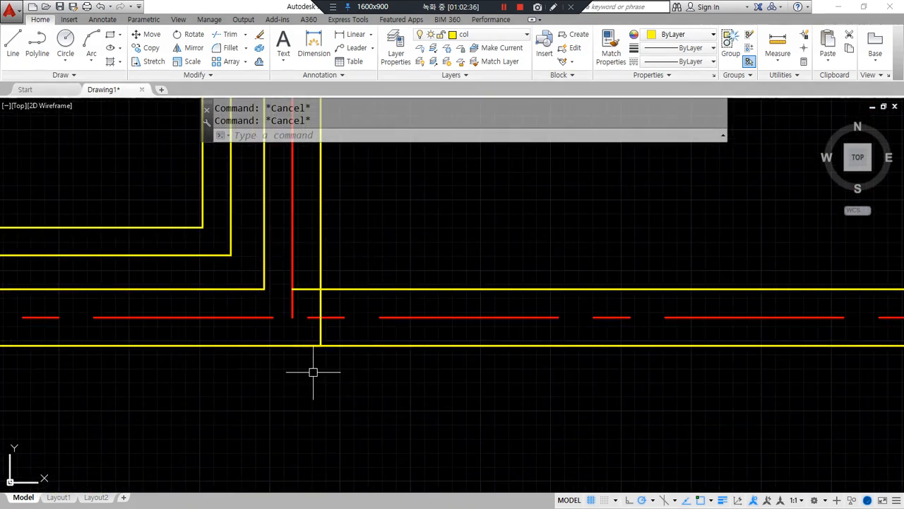
pyautogui.write('mledit')
pyautogui.press('Return')
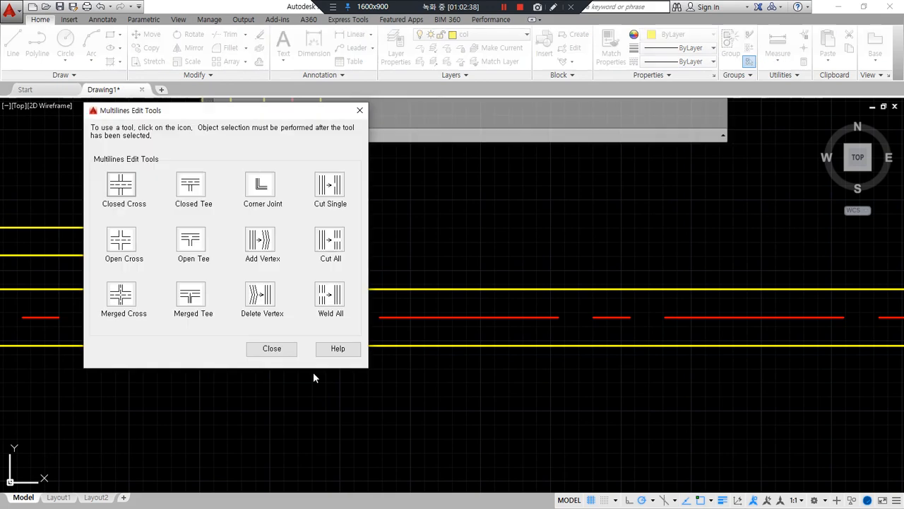
pyautogui.moveTo(161, 340)
pyautogui.mouseDown()
pyautogui.moveTo(141, 210)
pyautogui.moveTo(258, 176)
pyautogui.moveTo(198, 347)
pyautogui.moveTo(171, 345)
pyautogui.moveTo(164, 170)
pyautogui.mouseUp()
pyautogui.moveTo(186, 330)
pyautogui.mouseDown()
pyautogui.moveTo(181, 272)
pyautogui.moveTo(198, 328)
pyautogui.mouseUp()
pyautogui.click(191, 295)
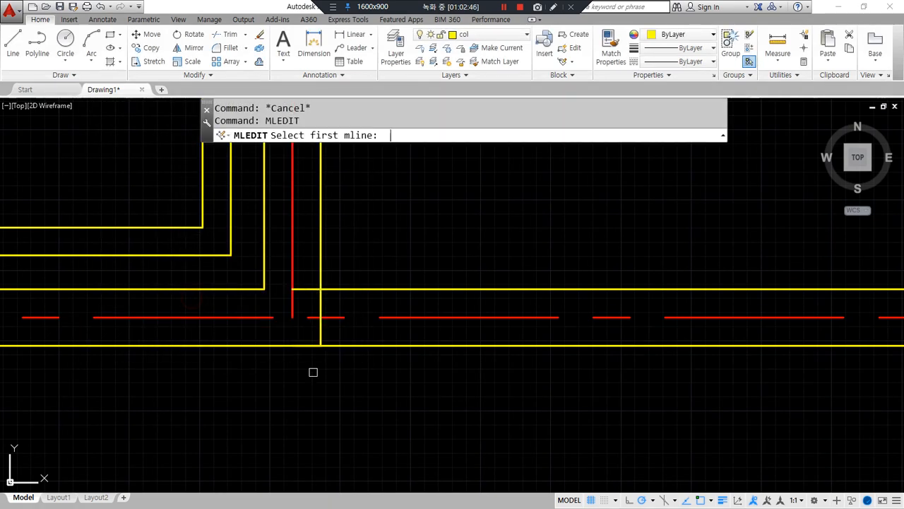
pyautogui.click(351, 347)
pyautogui.click(321, 259)
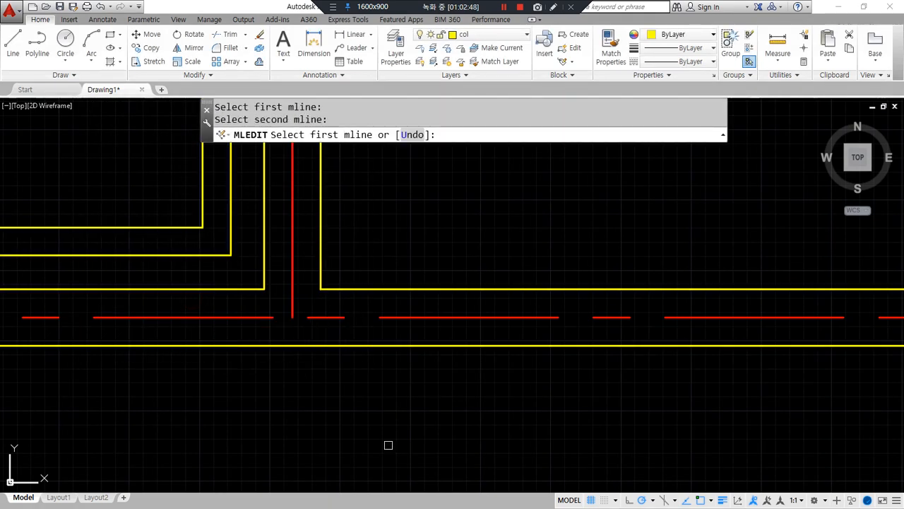
# Try to join the left lower partition to the central horizontal wall, then undo it and leave the command
pyautogui.scroll(-3, 364, 331)
pyautogui.moveTo(364, 331); pyautogui.dragTo(289, 209, button='middle')
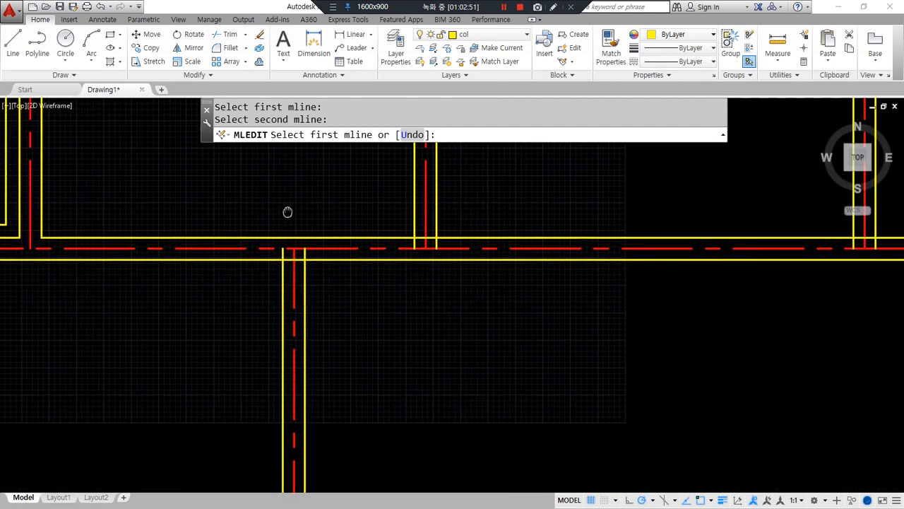
pyautogui.scroll(2, 281, 290)
pyautogui.click(259, 254)
pyautogui.click(262, 251)
pyautogui.click(275, 272)
pyautogui.hotkey('ctrl', 'z')
pyautogui.scroll(-4, 358, 279)
pyautogui.moveTo(507, 270); pyautogui.dragTo(146, 233, button='middle')
pyautogui.press('space')
pyautogui.press('Escape')
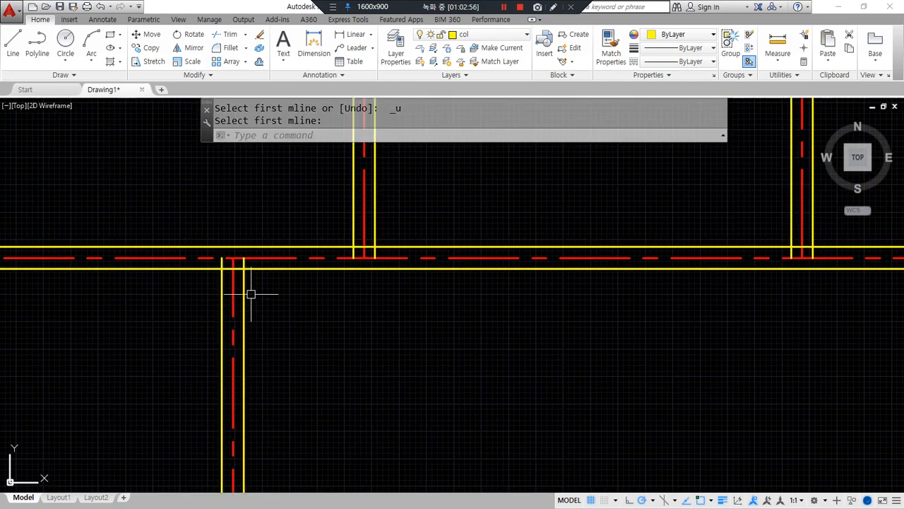
# Restart MLEDIT with Merged Tee and join the left lower partition and the left upper partition to the central horizontal wall
pyautogui.press('space')
pyautogui.click(189, 295)
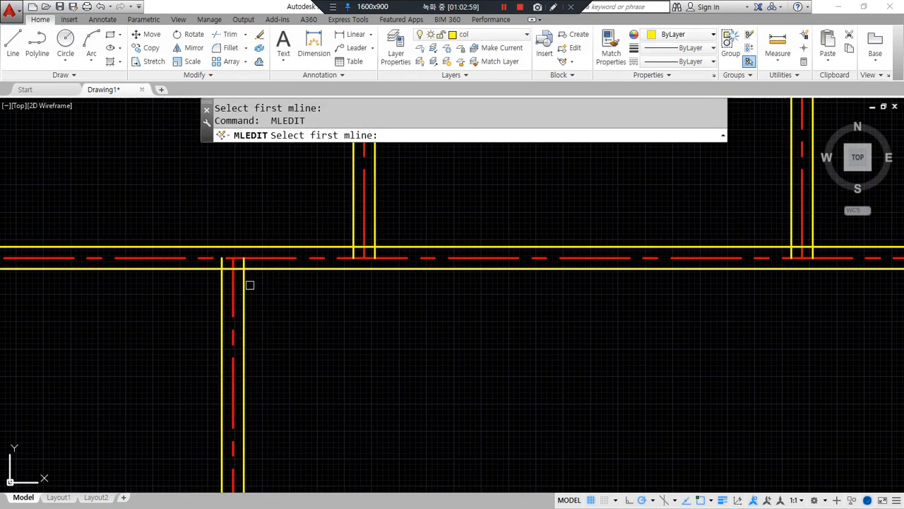
pyautogui.click(240, 289)
pyautogui.click(255, 272)
pyautogui.click(373, 236)
pyautogui.click(395, 246)
# Join the upper ends of both upper partitions to the top exterior wall with Merged Tee
pyautogui.scroll(-5, 395, 246)
pyautogui.scroll(5, 345, 238)
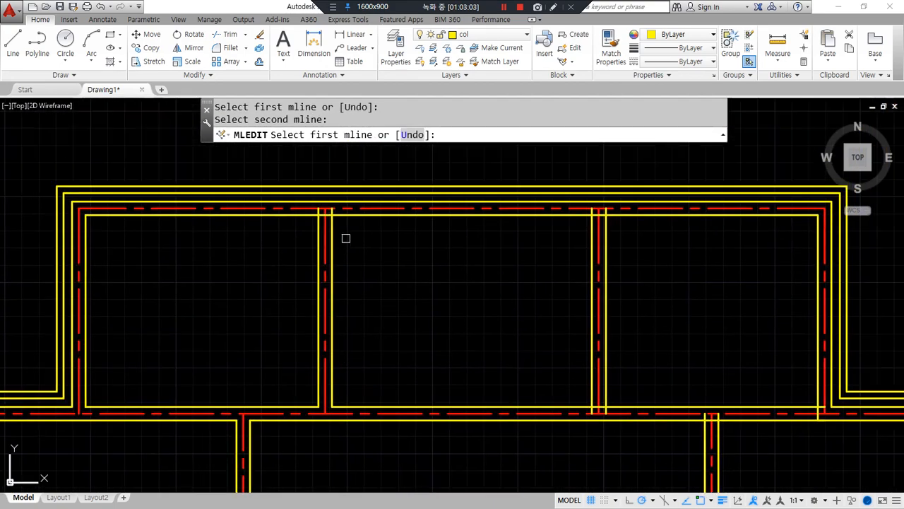
pyautogui.click(323, 207)
pyautogui.click(336, 202)
pyautogui.scroll(-5, 479, 333)
pyautogui.scroll(5, 350, 214)
pyautogui.scroll(2, 367, 220)
pyautogui.click(478, 221)
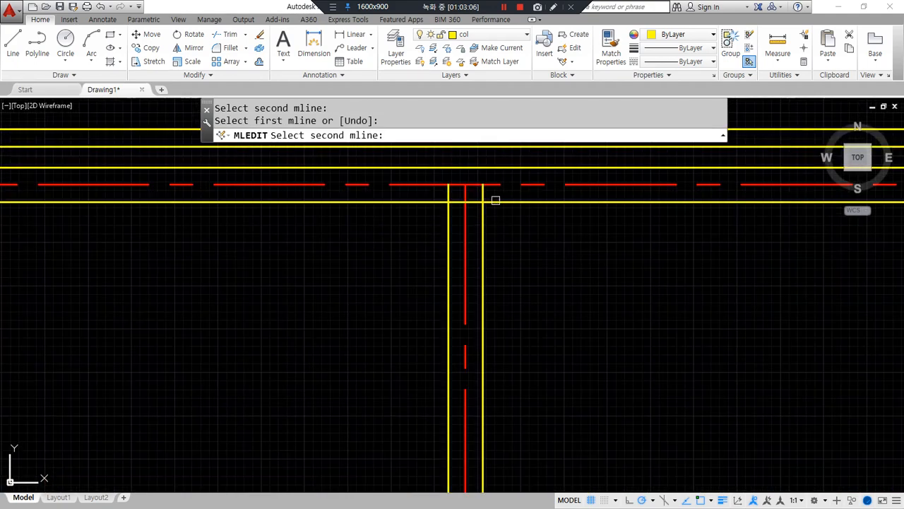
pyautogui.click(497, 199)
# Join the right upper partition's lower end and the right lower partition's upper end to the central horizontal wall
pyautogui.scroll(-5, 313, 193)
pyautogui.scroll(7, 307, 332)
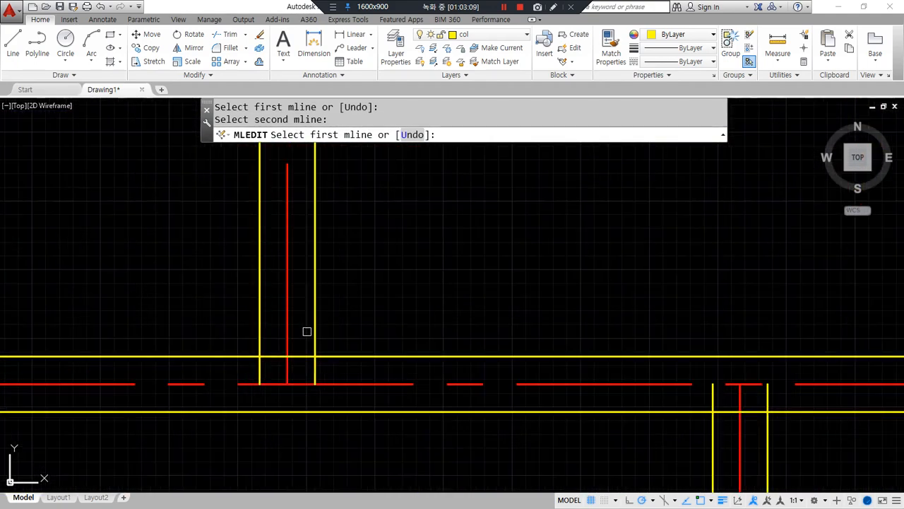
pyautogui.click(315, 332)
pyautogui.click(338, 357)
pyautogui.scroll(-5, 216, 180)
pyautogui.scroll(5, 494, 299)
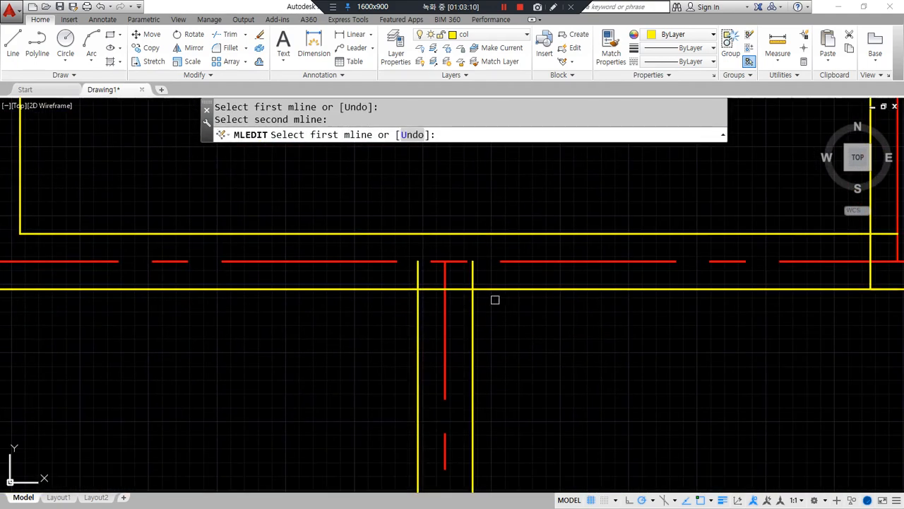
pyautogui.click(473, 316)
# Join the central wall's right end and the right-hand room's lower wall to the exterior wall with Merged Tee
pyautogui.moveTo(297, 417)
pyautogui.mouseDown(button='middle')
pyautogui.moveTo(297, 306)
pyautogui.moveTo(398, 245)
pyautogui.mouseUp(button='middle')
pyautogui.click(414, 206)
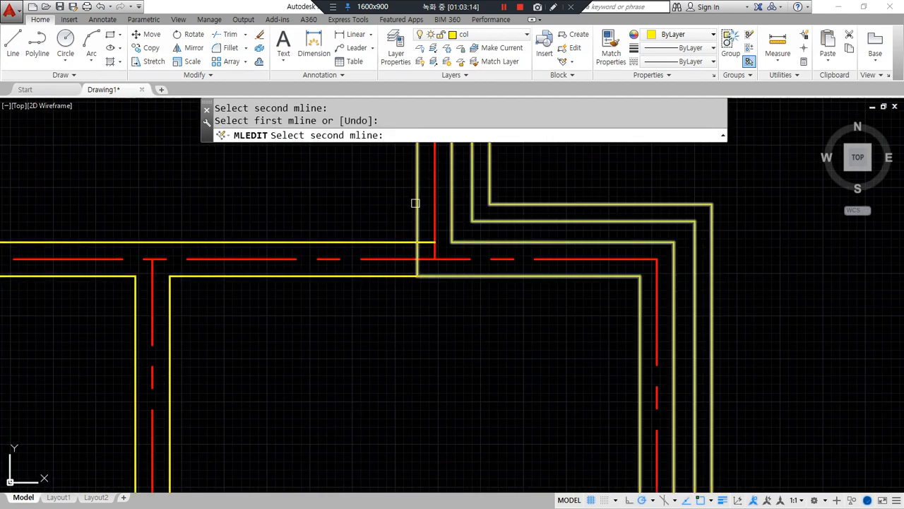
pyautogui.click(414, 205)
pyautogui.scroll(-4, 344, 280)
pyautogui.scroll(4, 357, 251)
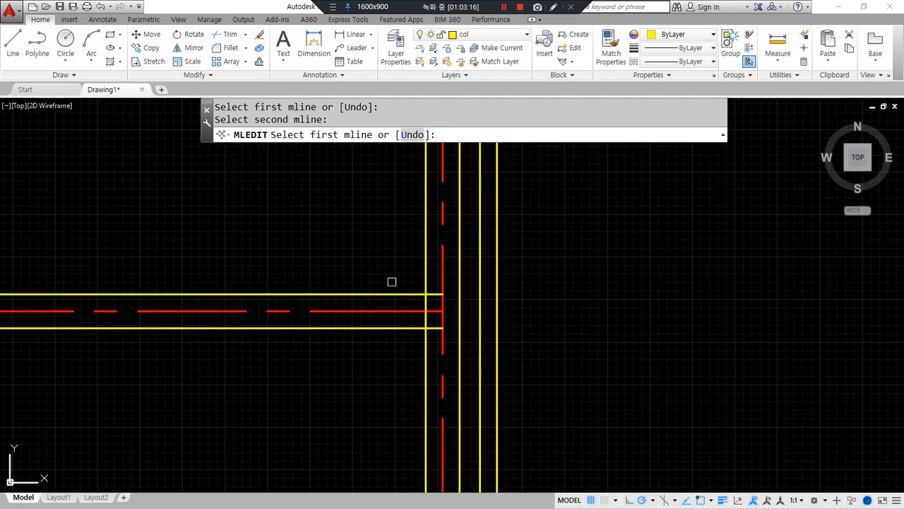
pyautogui.click(404, 295)
pyautogui.click(422, 272)
# Join the lower end of the small bottom room's vertical wall to the stepped exterior wall
pyautogui.scroll(-3, 354, 292)
pyautogui.moveTo(301, 341); pyautogui.dragTo(339, 228, button='middle')
pyautogui.click(342, 220)
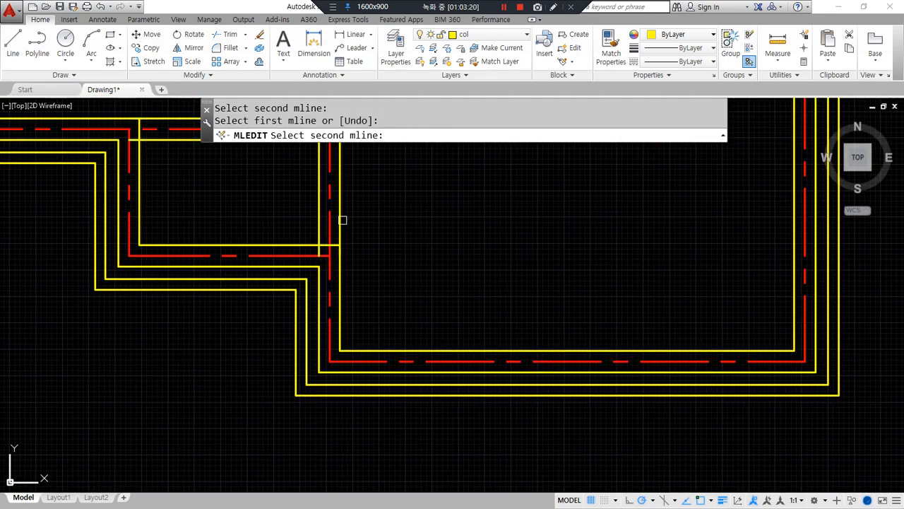
pyautogui.click(288, 241)
# Try to join the small bottom room's horizontal wall to the exterior wall at the stepped corner, and undo it
pyautogui.scroll(-3, 269, 237)
pyautogui.click(285, 249)
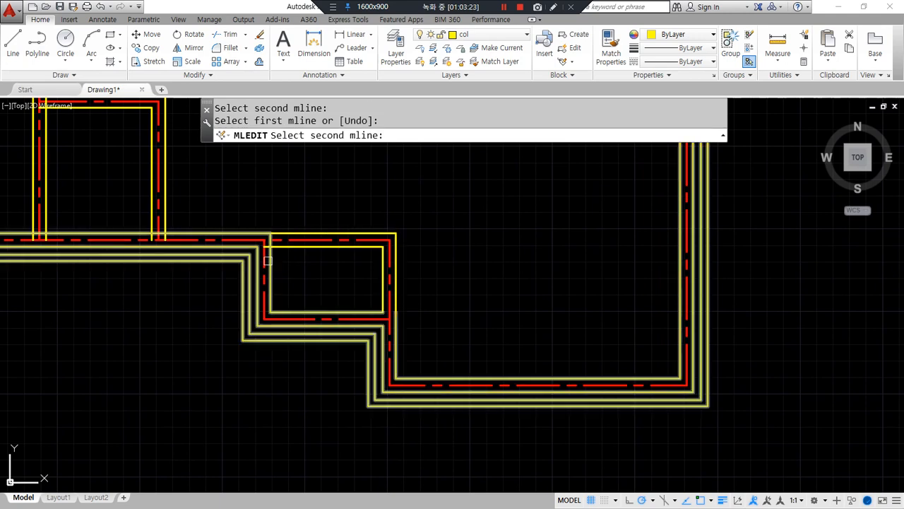
pyautogui.click(267, 260)
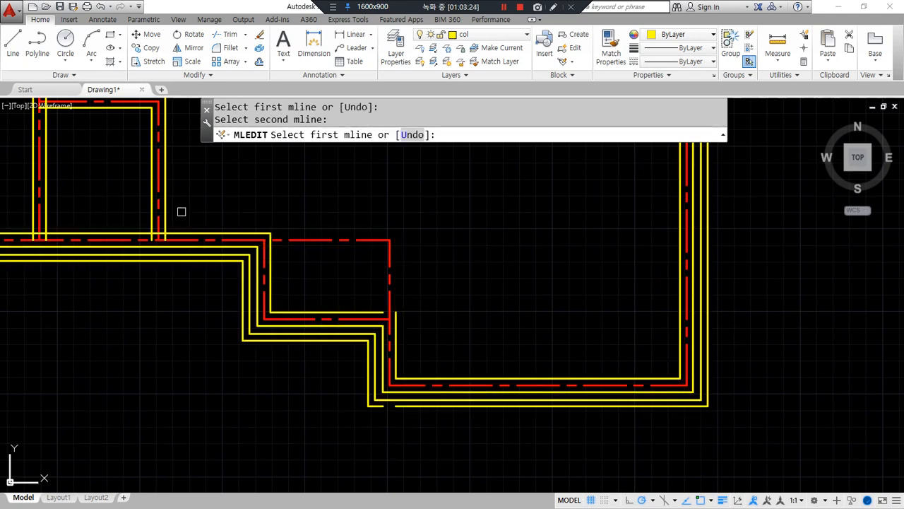
pyautogui.hotkey('ctrl', 'z')
pyautogui.scroll(4, 266, 233)
pyautogui.click(213, 314)
pyautogui.click(95, 311)
pyautogui.scroll(-5, 307, 357)
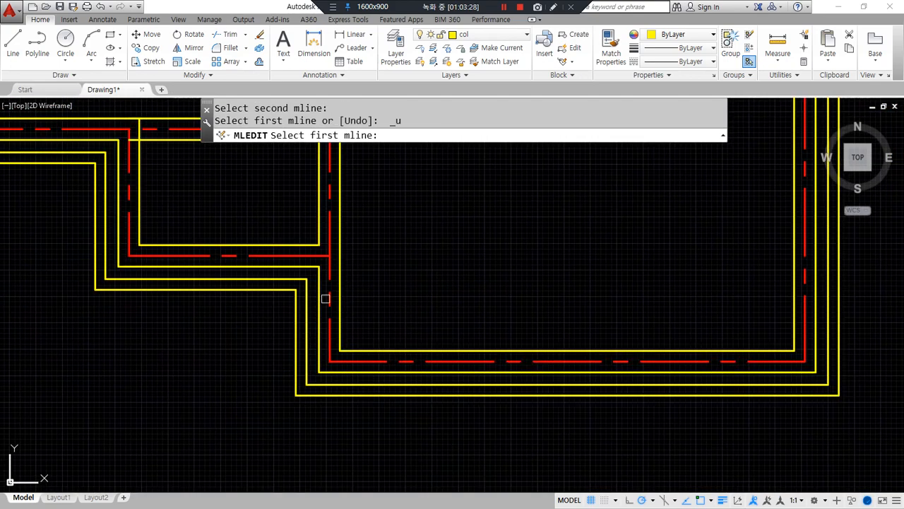
# Repeat the merged tee between the small bottom room's upper wall and the exterior wall's vertical segment, then undo it
pyautogui.moveTo(341, 256); pyautogui.dragTo(323, 398, button='middle')
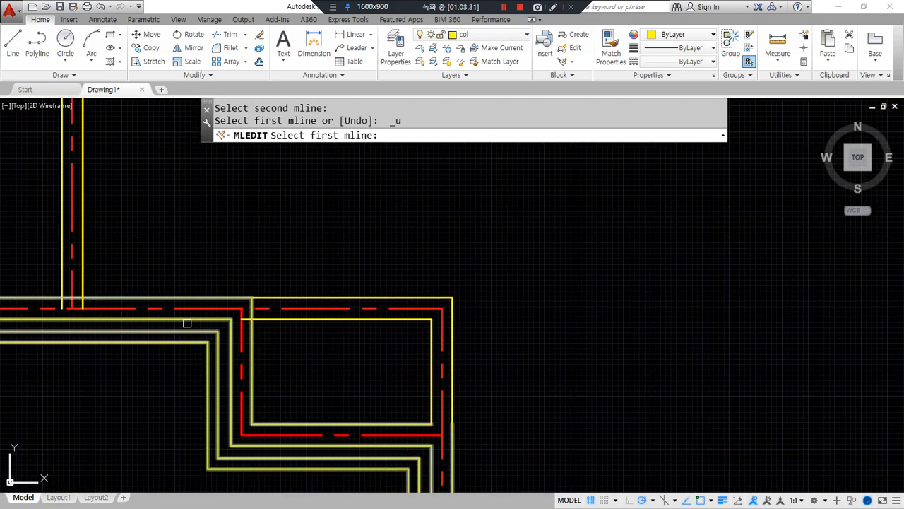
pyautogui.scroll(2, 254, 347)
pyautogui.moveTo(340, 332)
pyautogui.mouseDown()
pyautogui.moveTo(369, 257)
pyautogui.moveTo(354, 318)
pyautogui.mouseUp()
pyautogui.moveTo(224, 263); pyautogui.dragTo(231, 370)
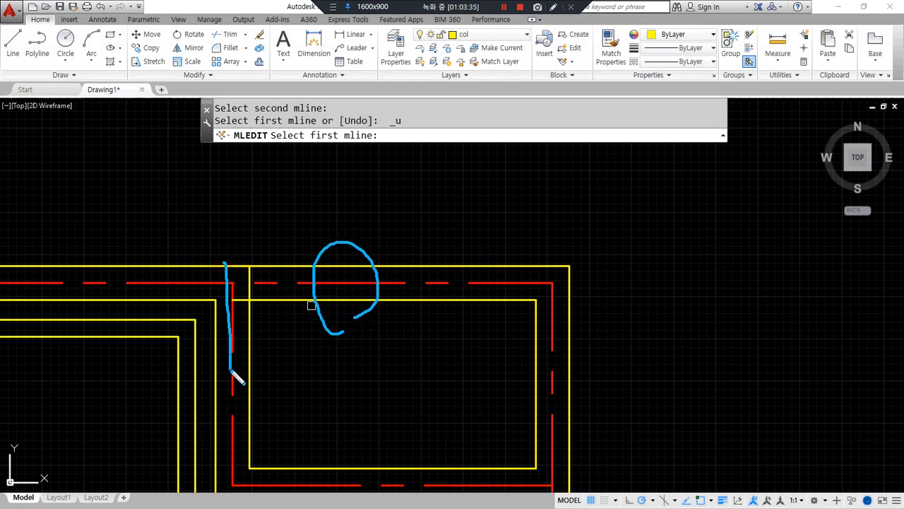
pyautogui.click(271, 301)
pyautogui.click(250, 329)
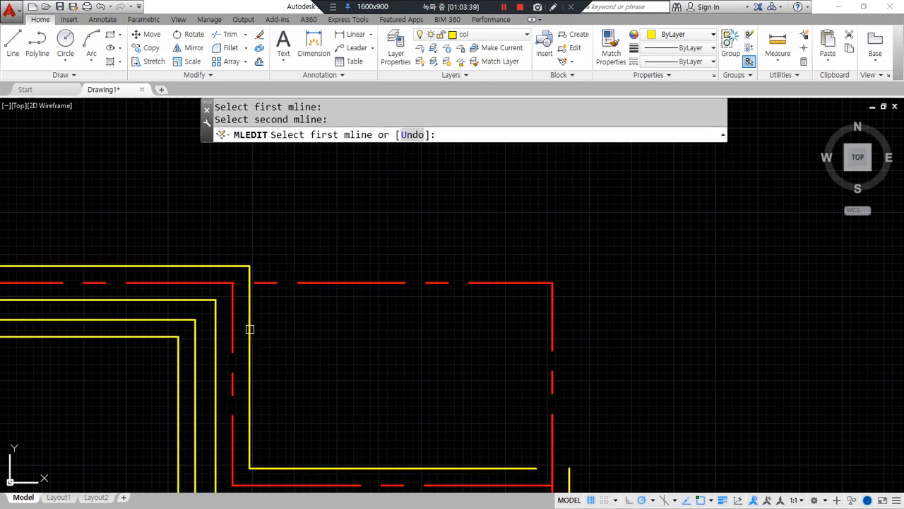
pyautogui.moveTo(531, 452)
pyautogui.mouseDown()
pyautogui.moveTo(323, 374)
pyautogui.moveTo(571, 242)
pyautogui.moveTo(498, 410)
pyautogui.mouseUp()
pyautogui.press('Escape')
pyautogui.hotkey('ctrl', 'z')
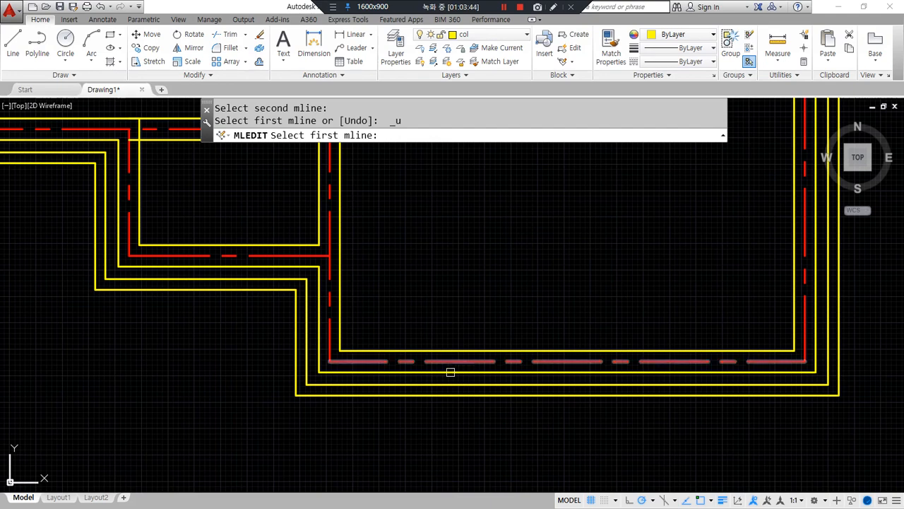
# Join the lower ends of the small inner room's wall and the left lower partition to the bottom exterior wall
pyautogui.moveTo(176, 205); pyautogui.dragTo(332, 361, button='middle')
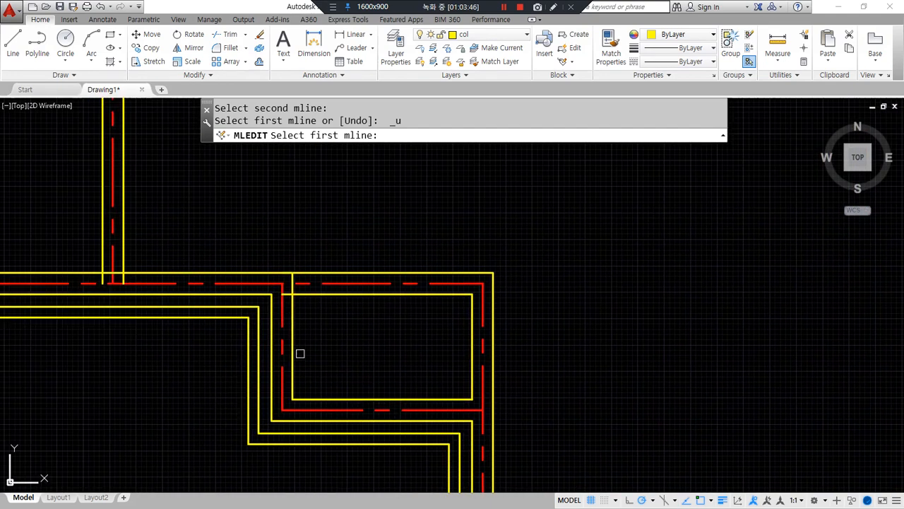
pyautogui.moveTo(173, 245)
pyautogui.mouseDown(button='middle')
pyautogui.moveTo(232, 260)
pyautogui.moveTo(301, 306)
pyautogui.mouseUp(button='middle')
pyautogui.click(253, 318)
pyautogui.click(262, 331)
pyautogui.moveTo(26, 284); pyautogui.dragTo(203, 290, button='middle')
pyautogui.click(242, 313)
pyautogui.click(258, 331)
# Join the small inner room's horizontal wall to the left lower partition with Merged Tee
pyautogui.scroll(-3, 269, 263)
pyautogui.moveTo(269, 261); pyautogui.dragTo(276, 300, button='middle')
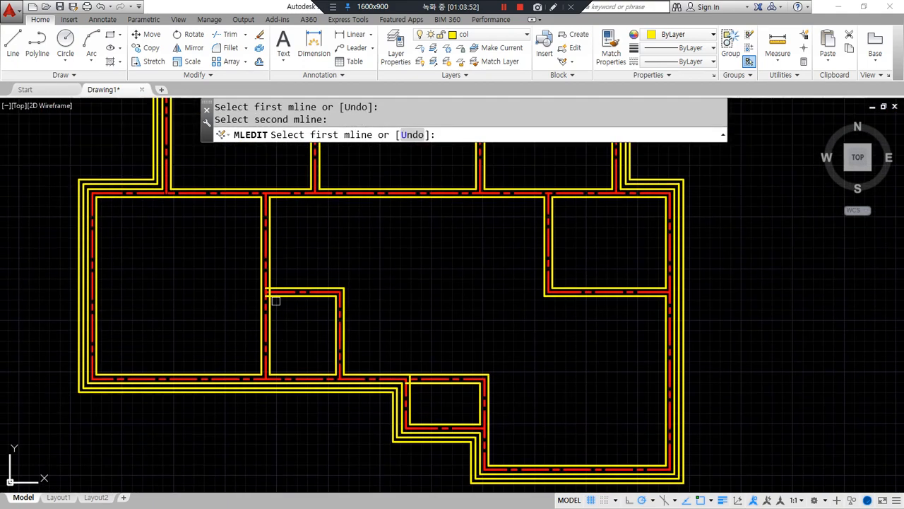
pyautogui.scroll(6, 276, 301)
pyautogui.click(268, 297)
pyautogui.click(250, 322)
# Try the merged tee once more on the small bottom room's upper-left corner, and undo the result
pyautogui.scroll(-5, 410, 379)
pyautogui.scroll(5, 189, 285)
pyautogui.scroll(2, 188, 284)
pyautogui.moveTo(254, 361)
pyautogui.mouseDown()
pyautogui.moveTo(233, 364)
pyautogui.moveTo(299, 380)
pyautogui.moveTo(258, 235)
pyautogui.mouseUp()
pyautogui.press('Escape')
pyautogui.scroll(-2, 282, 372)
pyautogui.moveTo(269, 342); pyautogui.dragTo(223, 264, button='middle')
pyautogui.click(238, 258)
pyautogui.click(203, 293)
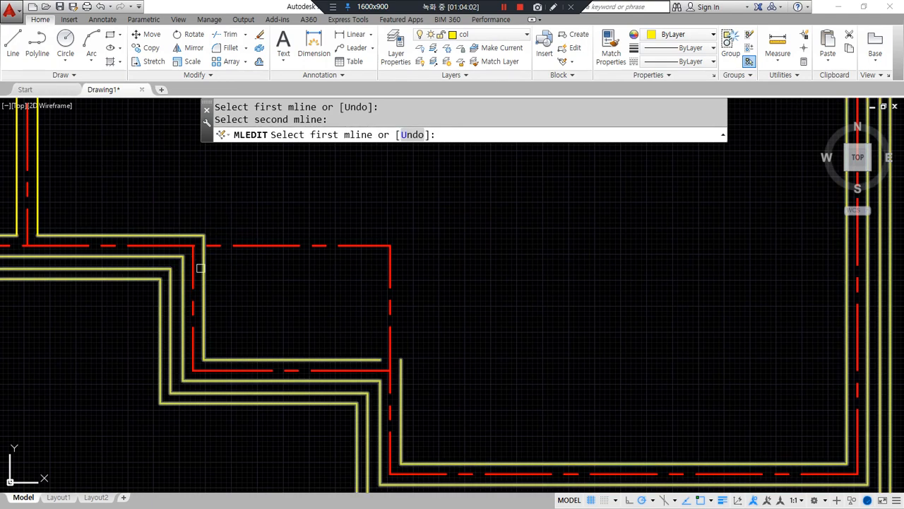
pyautogui.hotkey('ctrl', 'z')
# Try joining the small bottom room's upper wall to the exterior wall's horizontal segment instead, and undo it
pyautogui.scroll(-3, 289, 314)
pyautogui.scroll(3, 240, 329)
pyautogui.moveTo(154, 309)
pyautogui.mouseDown()
pyautogui.moveTo(230, 279)
pyautogui.moveTo(190, 330)
pyautogui.mouseUp()
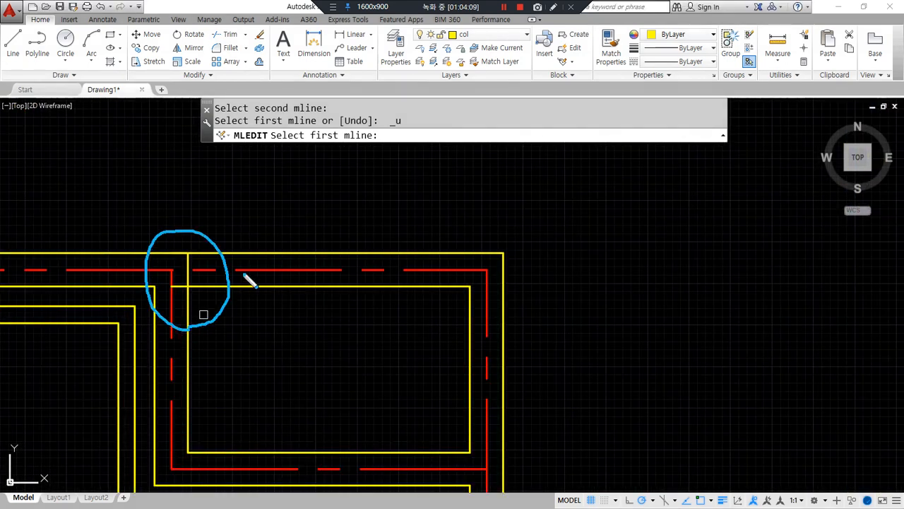
pyautogui.click(234, 287)
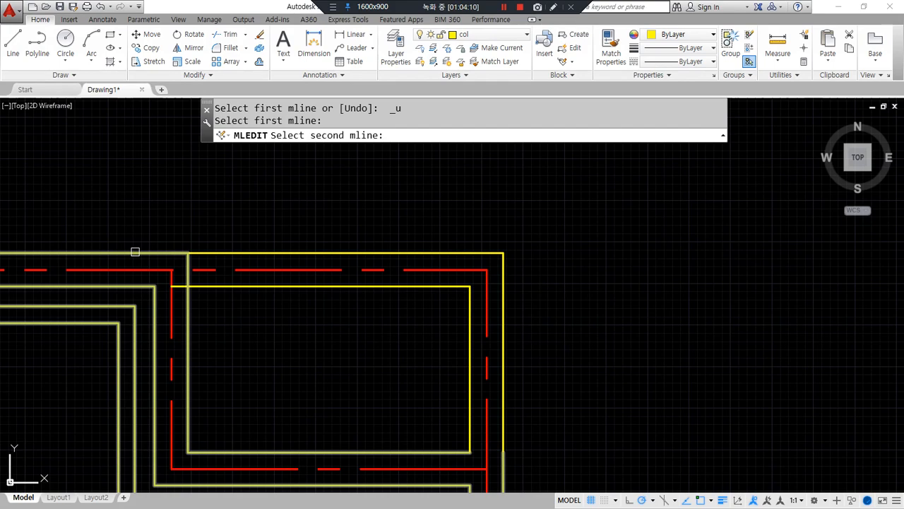
pyautogui.click(133, 254)
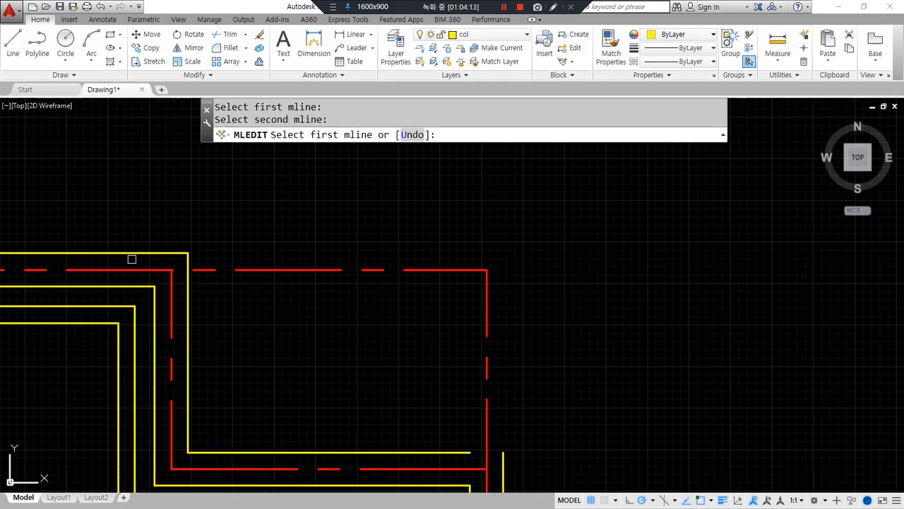
pyautogui.hotkey('ctrl', 'z')
# Leave MLEDIT and examine the overlapping wall lines at the small bottom room's upper-left corner
pyautogui.scroll(-3, 412, 313)
pyautogui.moveTo(411, 313); pyautogui.dragTo(75, 277, button='middle')
pyautogui.scroll(2, 216, 263)
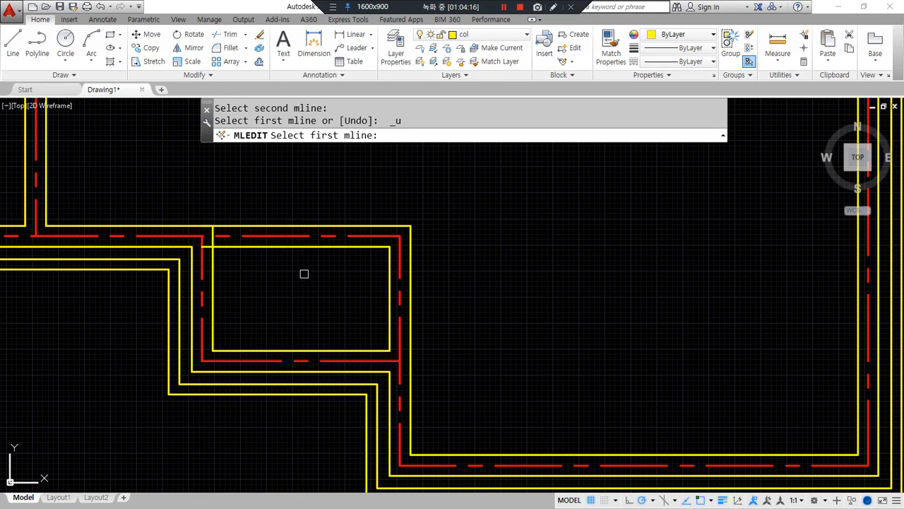
pyautogui.scroll(-5, 219, 274)
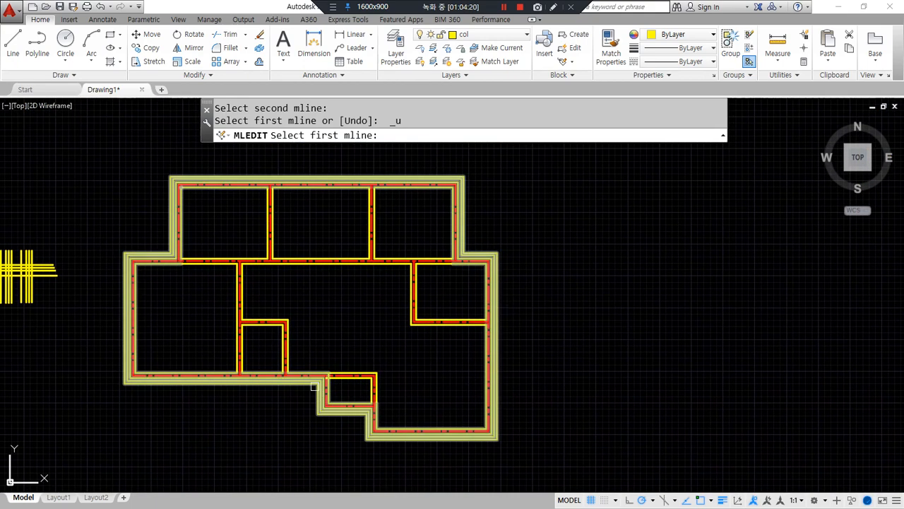
pyautogui.press('Escape')
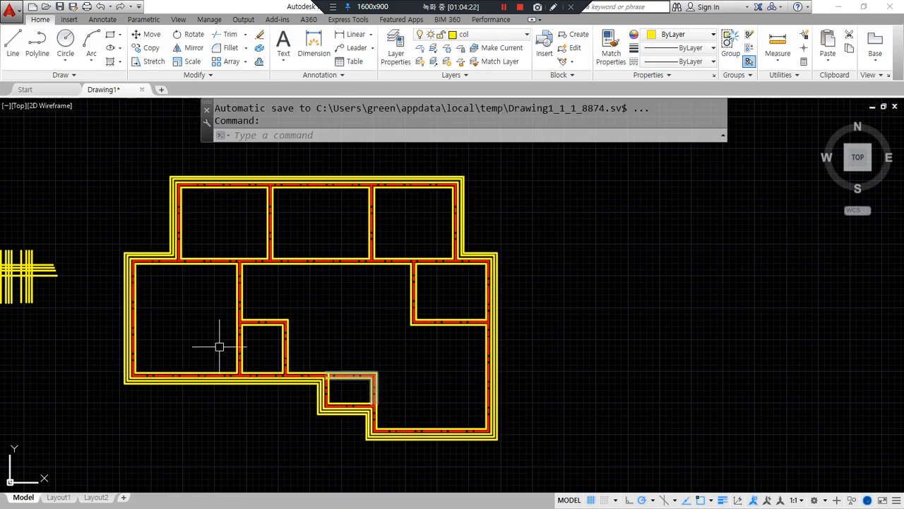
pyautogui.click(363, 379)
pyautogui.scroll(6, 373, 389)
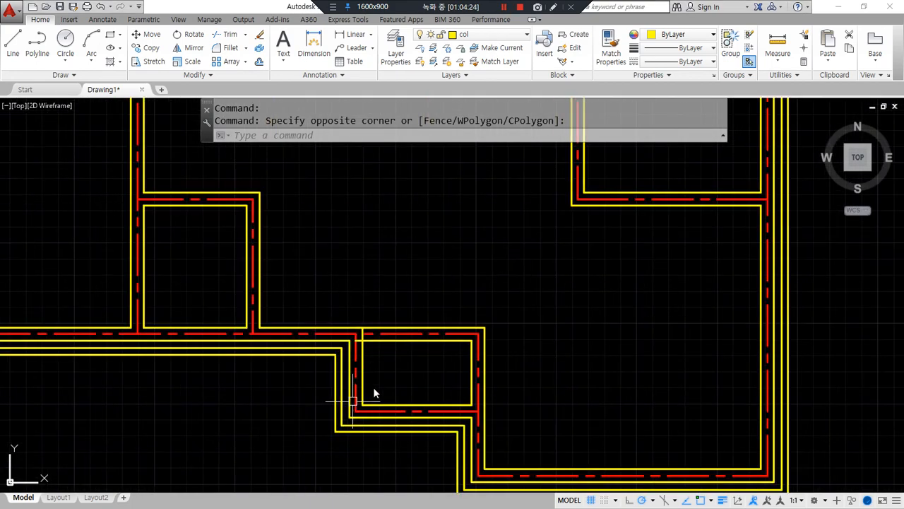
pyautogui.moveTo(367, 336)
pyautogui.mouseDown()
pyautogui.moveTo(326, 262)
pyautogui.moveTo(363, 340)
pyautogui.moveTo(292, 339)
pyautogui.moveTo(373, 355)
pyautogui.moveTo(349, 368)
pyautogui.moveTo(404, 309)
pyautogui.moveTo(332, 238)
pyautogui.moveTo(360, 360)
pyautogui.mouseUp()
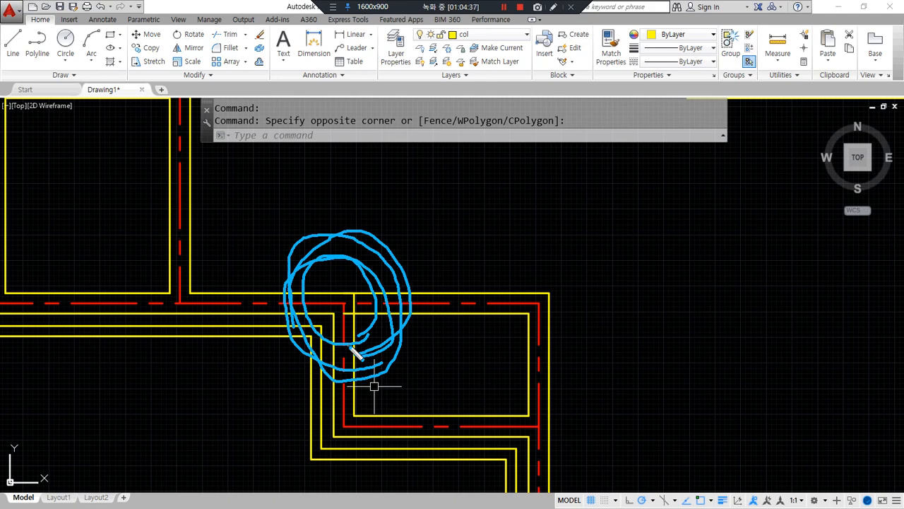
pyautogui.moveTo(361, 386)
pyautogui.mouseDown()
pyautogui.moveTo(389, 243)
pyautogui.moveTo(317, 257)
pyautogui.moveTo(323, 346)
pyautogui.moveTo(329, 271)
pyautogui.mouseUp()
pyautogui.press('Escape')
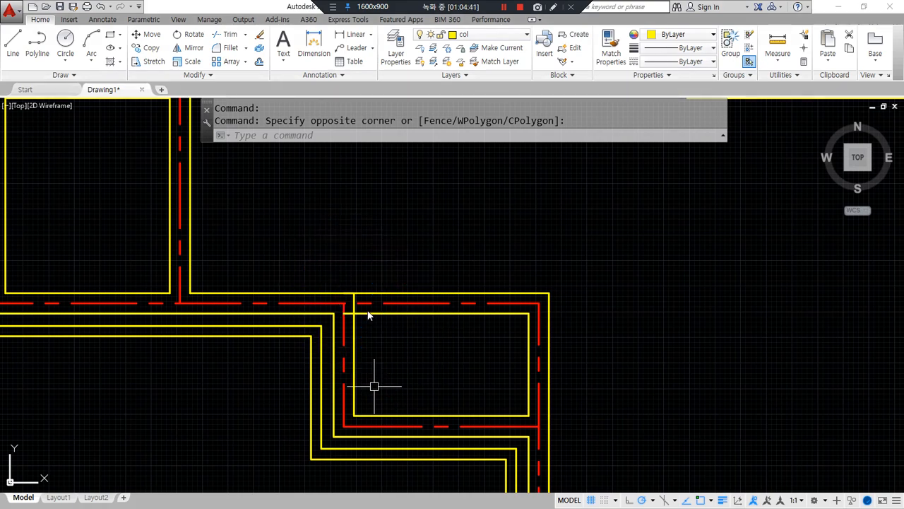
# Explode all of the floor plan's multiline walls into individual lines, leaving the separate practice multilines out of the selection
pyautogui.scroll(-4, 397, 341)
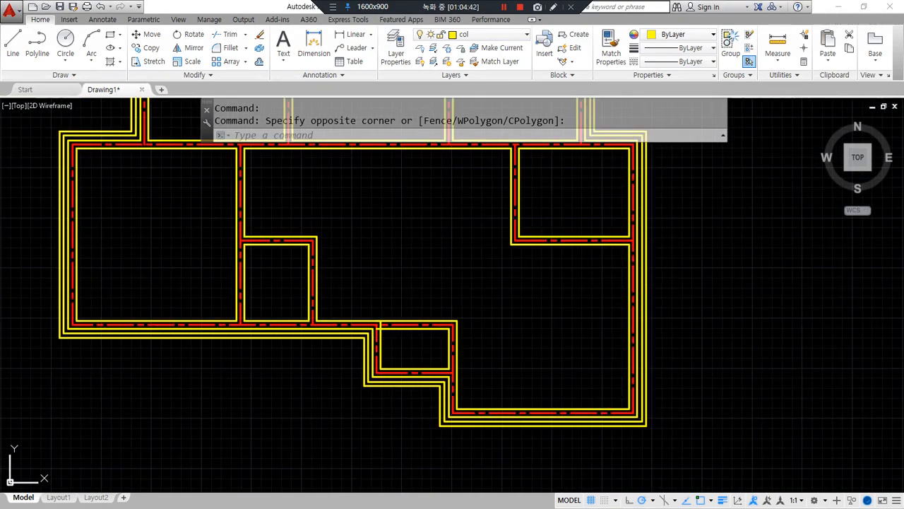
pyautogui.scroll(-2, 377, 392)
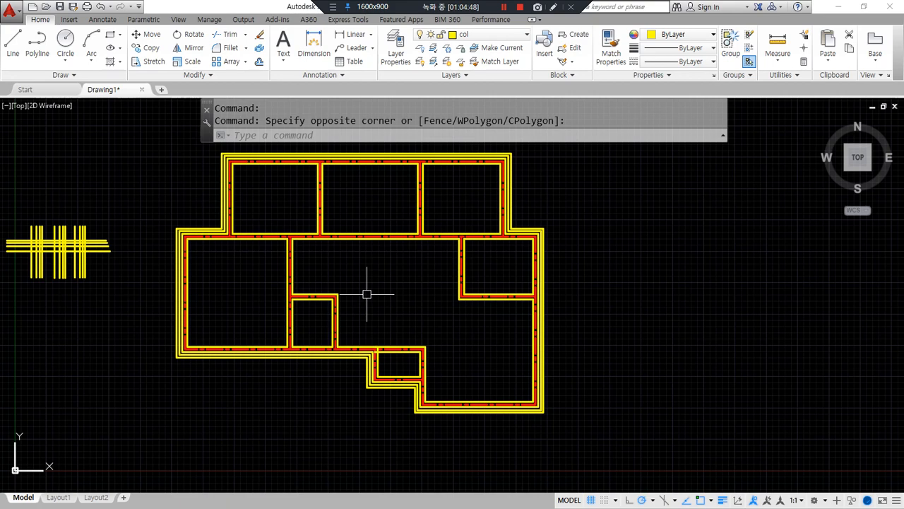
pyautogui.scroll(4, 363, 377)
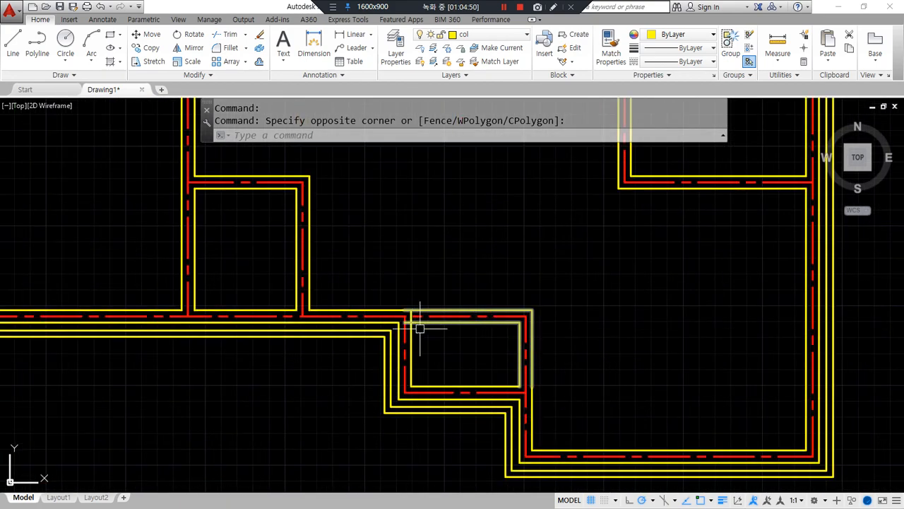
pyautogui.scroll(-4, 430, 341)
pyautogui.write('x')
pyautogui.press('Return')
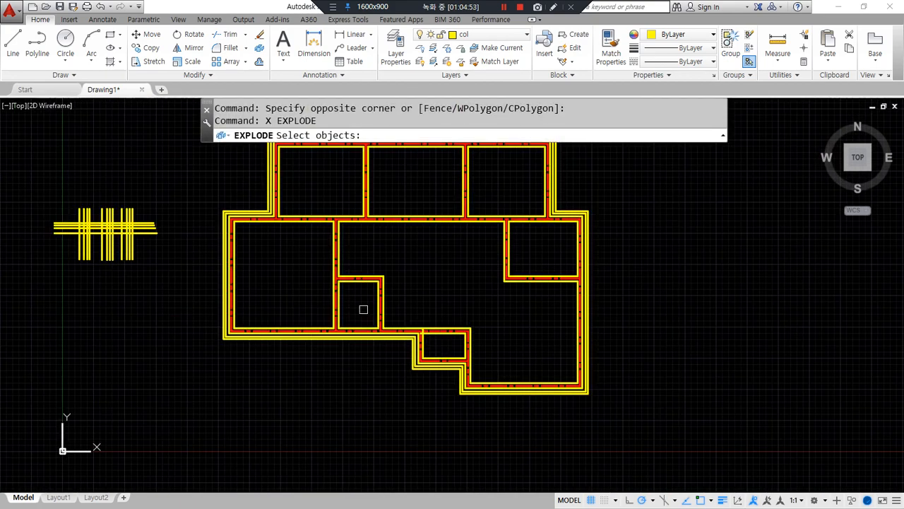
pyautogui.click(225, 178)
pyautogui.click(581, 414)
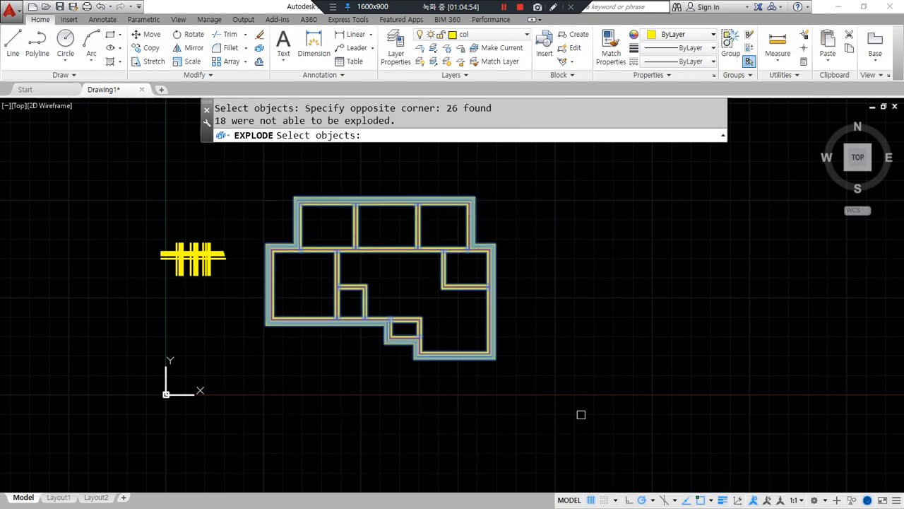
pyautogui.press('Return')
# Fillet the small bottom room's upper and left inner wall lines into a clean upper-left corner
pyautogui.scroll(6, 414, 323)
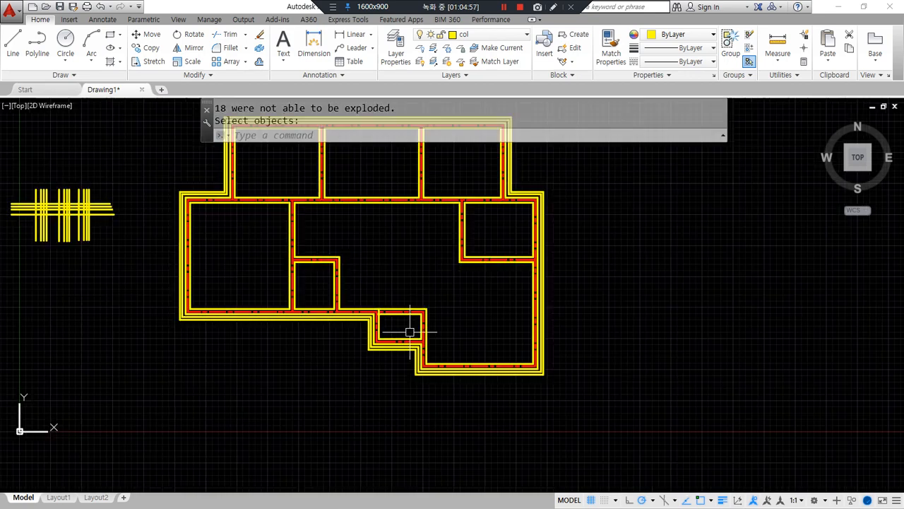
pyautogui.write('f')
pyautogui.press('Return')
pyautogui.click(265, 279)
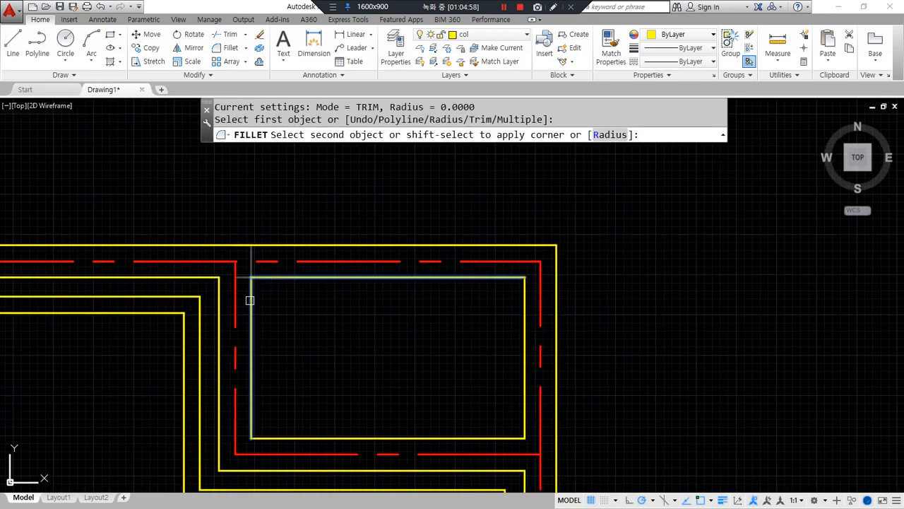
pyautogui.click(251, 299)
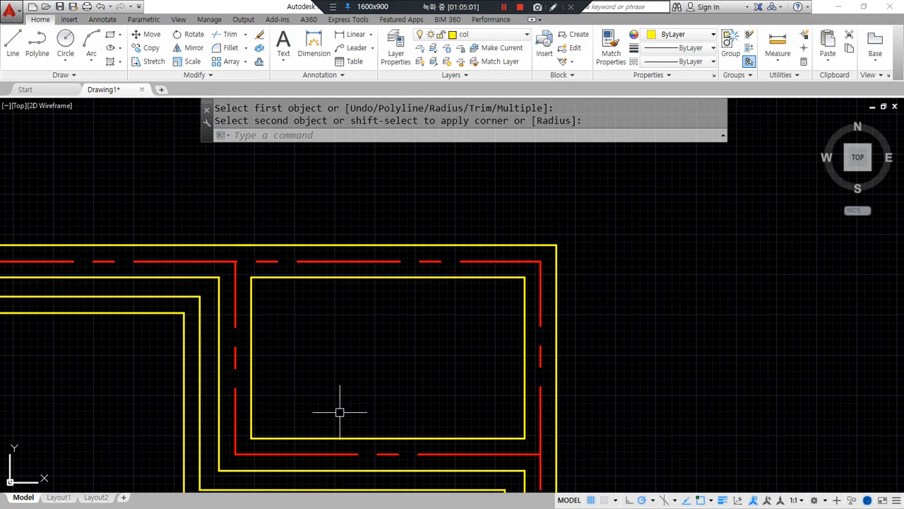
pyautogui.scroll(-5, 340, 412)
pyautogui.moveTo(263, 289); pyautogui.dragTo(385, 320, button='middle')
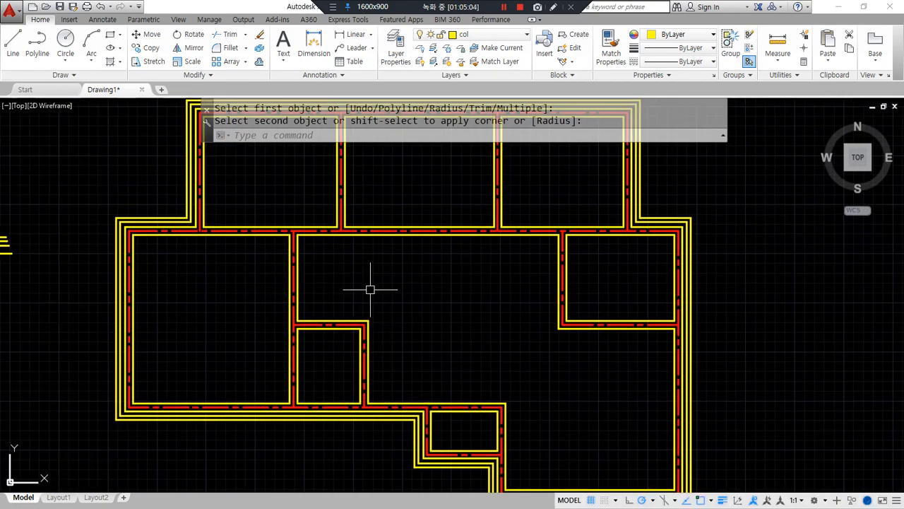
# Erase all three vertical multilines from the practice grid beside the floor plan
pyautogui.moveTo(256, 301); pyautogui.dragTo(586, 293, button='middle')
pyautogui.scroll(4, 319, 295)
pyautogui.moveTo(353, 342); pyautogui.dragTo(380, 414, button='middle')
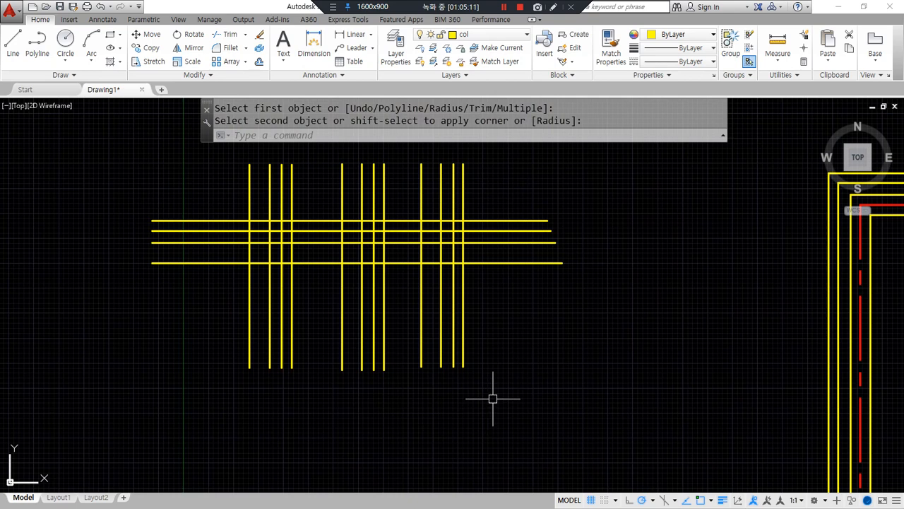
pyautogui.click(528, 385)
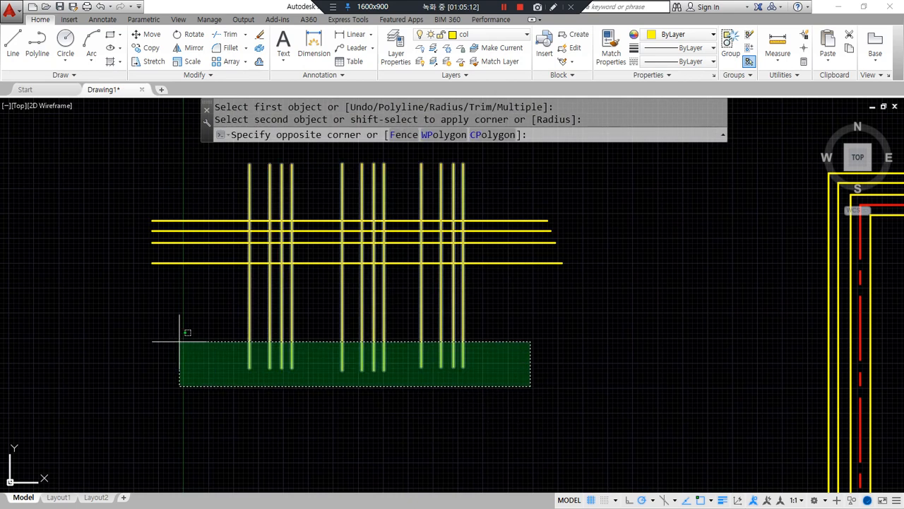
pyautogui.click(183, 361)
pyautogui.write('e')
pyautogui.press('Return')
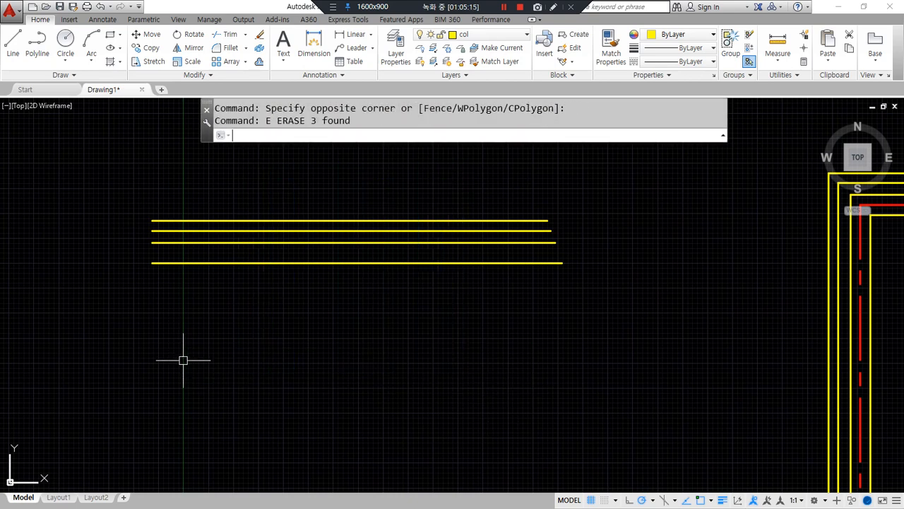
# Leave the multiline edit tools without choosing one and undo the erasure of the vertical practice multilines
pyautogui.write('mled')
pyautogui.press('Return')
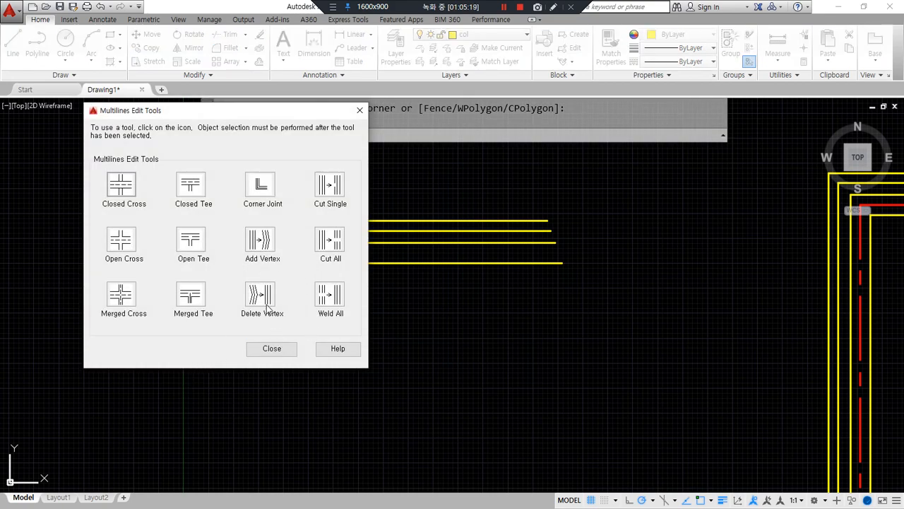
pyautogui.press('Escape')
pyautogui.hotkey('ctrl', 'z')
pyautogui.hotkey('ctrl', 'z')
# Erase the middle and right vertical multilines from the practice grid, keeping the left one
pyautogui.click(520, 361)
pyautogui.click(319, 309)
pyautogui.write('E')
pyautogui.press('Return')
# Try MLEDIT's Corner Joint on the remaining vertical practice multiline and the horizontal one, and undo the result
pyautogui.write('ml')
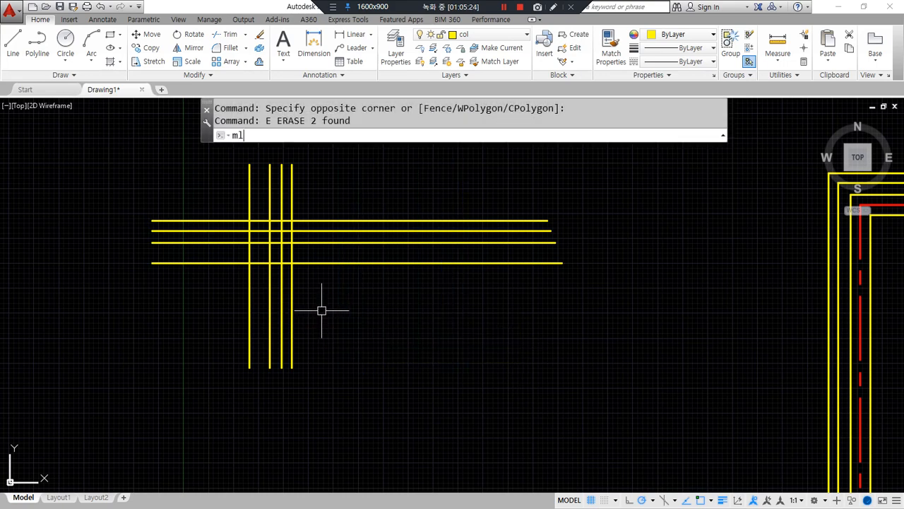
pyautogui.write('edit')
pyautogui.press('Return')
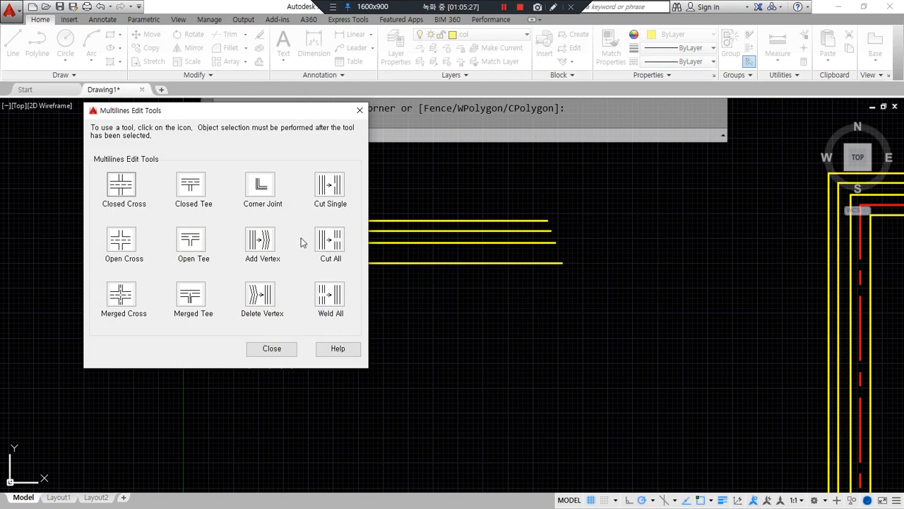
pyautogui.moveTo(224, 164); pyautogui.dragTo(224, 361)
pyautogui.moveTo(298, 163); pyautogui.dragTo(297, 360)
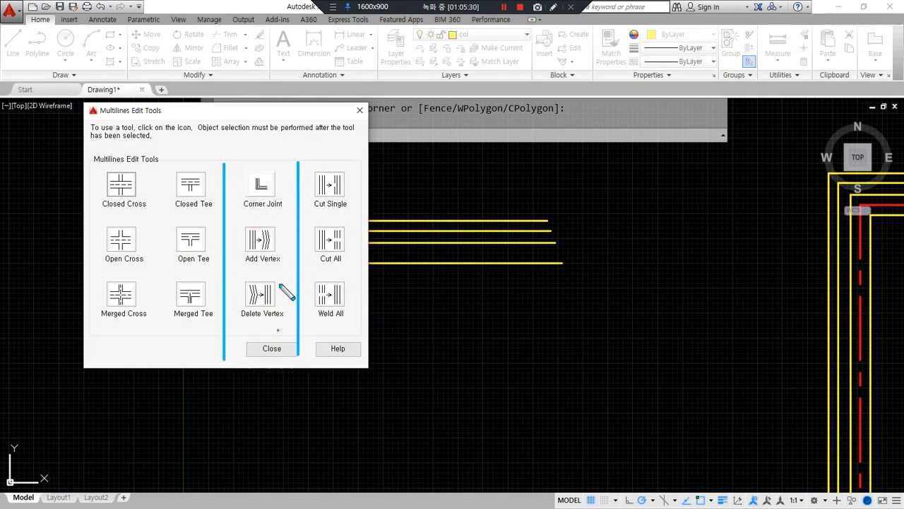
pyautogui.moveTo(263, 212)
pyautogui.mouseDown()
pyautogui.moveTo(266, 153)
pyautogui.moveTo(258, 215)
pyautogui.mouseUp()
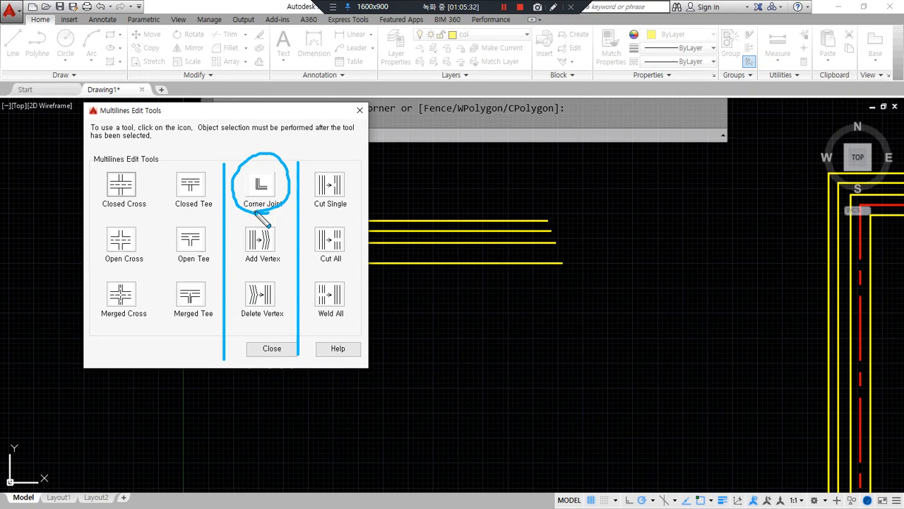
pyautogui.press('Escape')
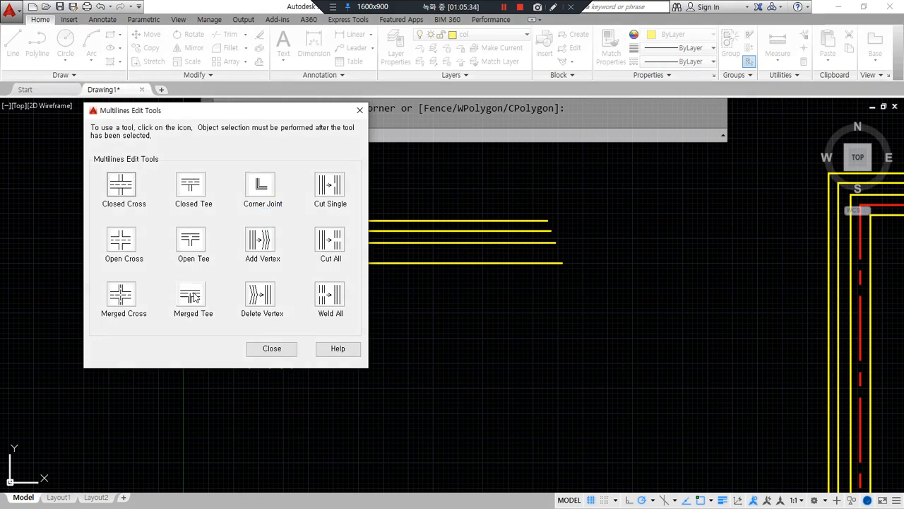
pyautogui.click(263, 186)
pyautogui.click(293, 294)
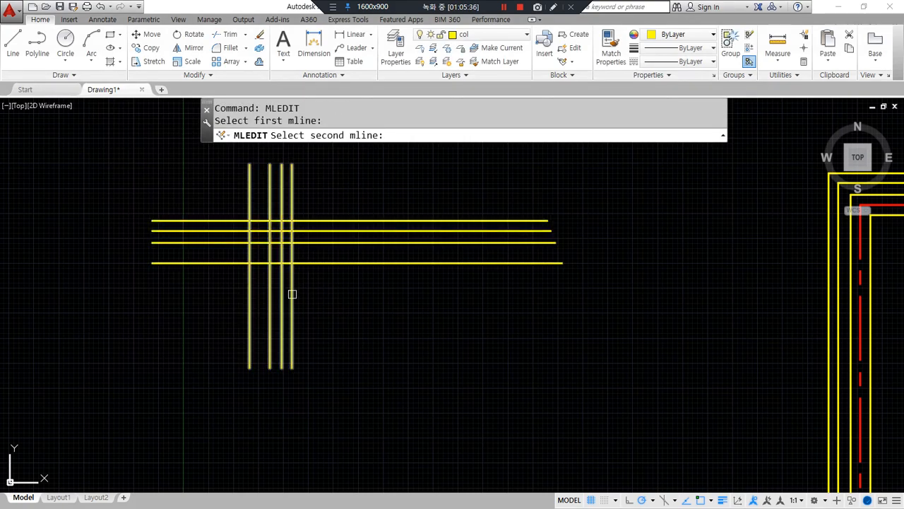
pyautogui.click(312, 263)
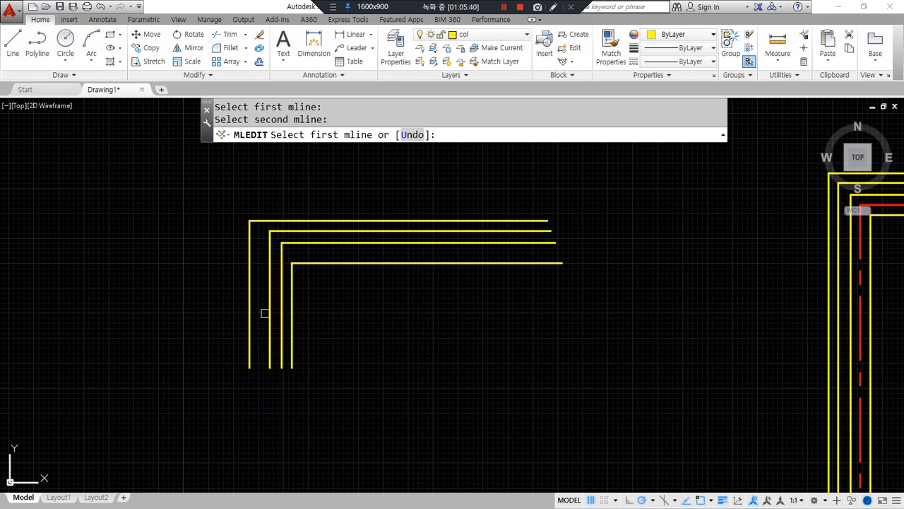
pyautogui.press('Escape')
pyautogui.hotkey('ctrl', 'z')
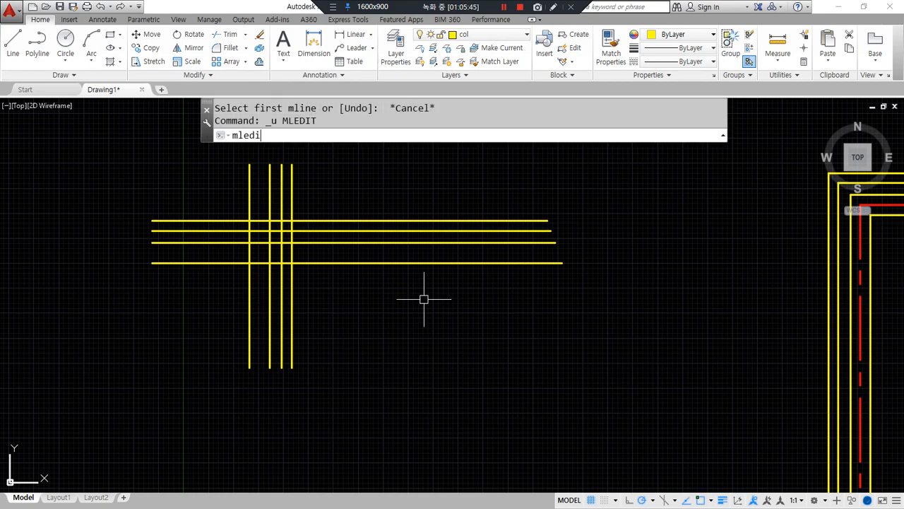
# Start MLEDIT's Cut Single on the lowest line of the horizontal practice multiline, picking the first cut point to the right of the crossing
pyautogui.write('t')
pyautogui.press('Return')
pyautogui.moveTo(274, 212)
pyautogui.mouseDown()
pyautogui.moveTo(237, 233)
pyautogui.moveTo(256, 330)
pyautogui.moveTo(294, 270)
pyautogui.moveTo(267, 216)
pyautogui.mouseUp()
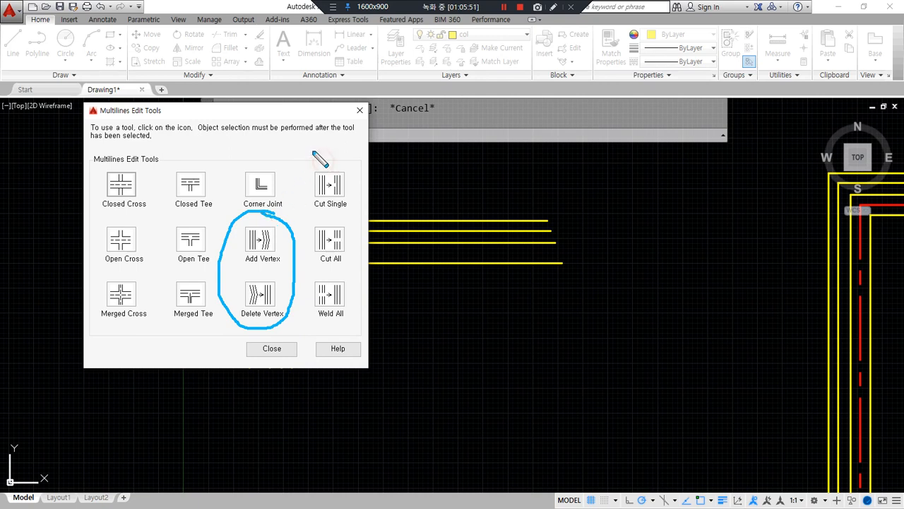
pyautogui.moveTo(302, 164)
pyautogui.mouseDown()
pyautogui.moveTo(322, 336)
pyautogui.moveTo(366, 208)
pyautogui.moveTo(318, 158)
pyautogui.mouseUp()
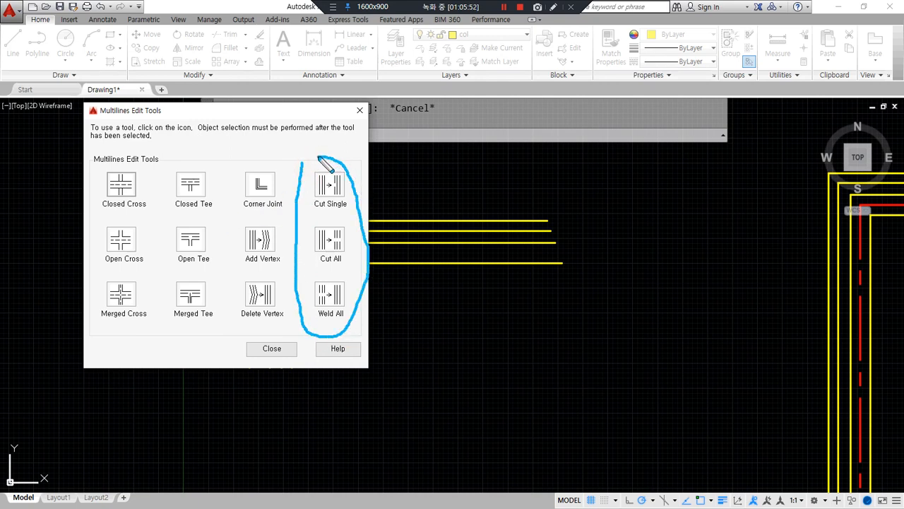
pyautogui.moveTo(316, 210); pyautogui.dragTo(335, 210)
pyautogui.moveTo(322, 270); pyautogui.dragTo(353, 270)
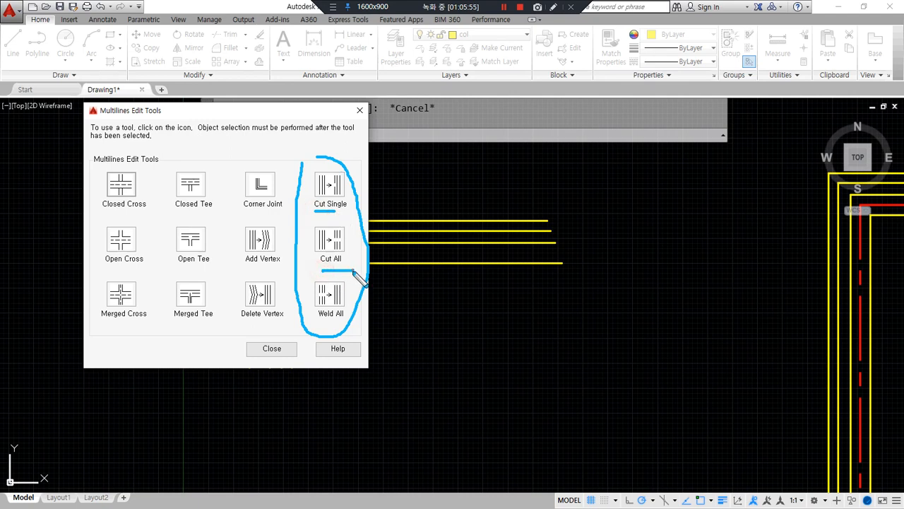
pyautogui.moveTo(315, 332); pyautogui.dragTo(349, 332)
pyautogui.moveTo(352, 210); pyautogui.dragTo(312, 210)
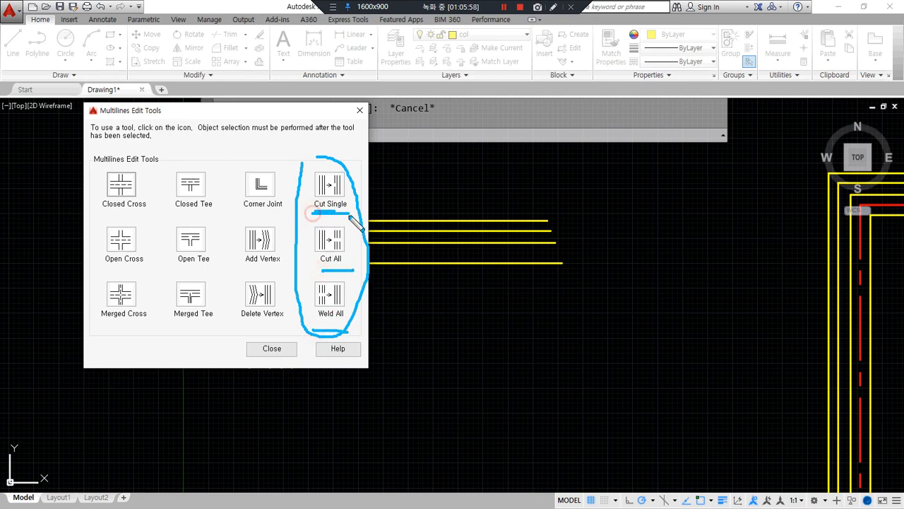
pyautogui.moveTo(320, 269); pyautogui.dragTo(353, 269)
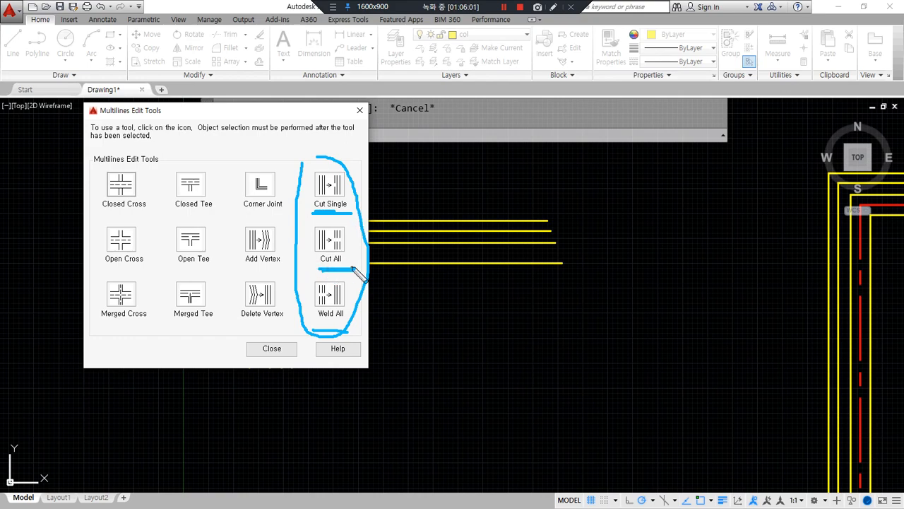
pyautogui.click(329, 185)
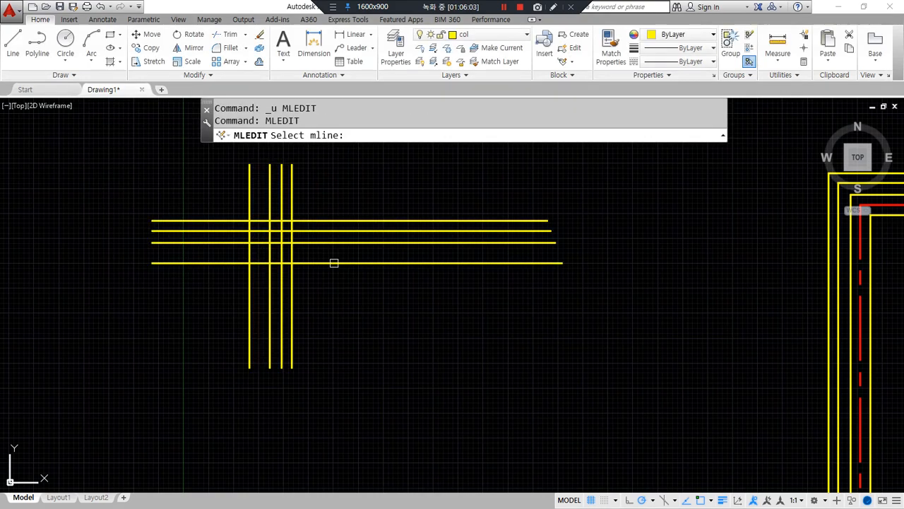
pyautogui.scroll(4, 332, 263)
pyautogui.click(353, 260)
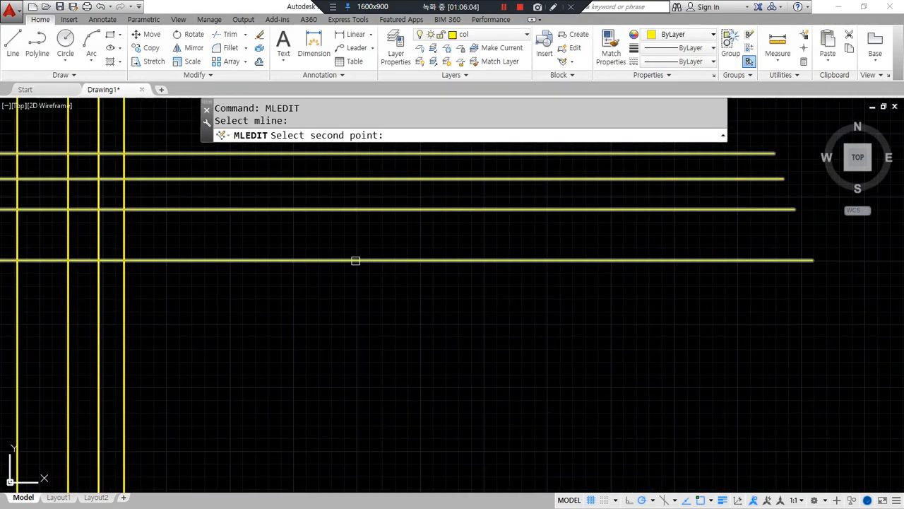
# Cut single gaps in the lowest line of the horizontal multiline and the second line of the vertical multiline below the crossing
pyautogui.click(415, 260)
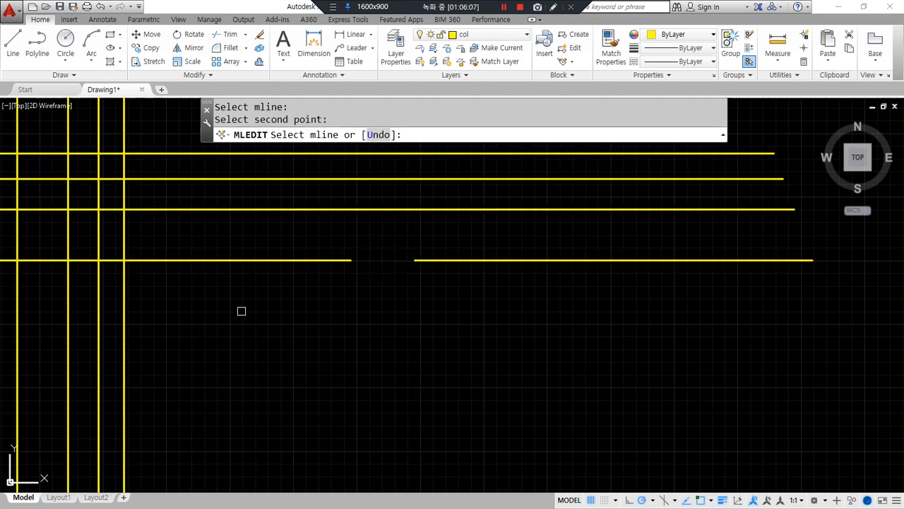
pyautogui.moveTo(101, 394); pyautogui.dragTo(265, 286, button='middle')
pyautogui.click(231, 270)
pyautogui.click(232, 331)
pyautogui.scroll(-2, 374, 295)
pyautogui.moveTo(375, 247); pyautogui.dragTo(380, 308, button='middle')
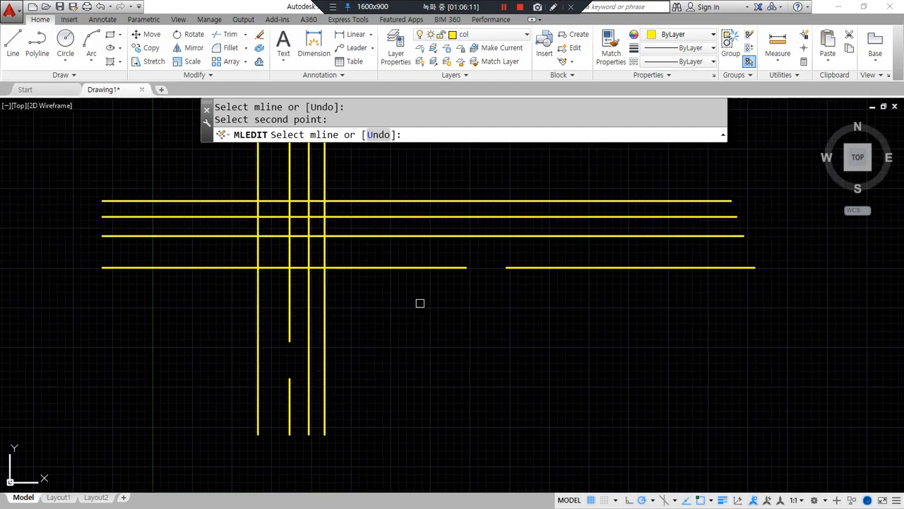
pyautogui.press('Escape')
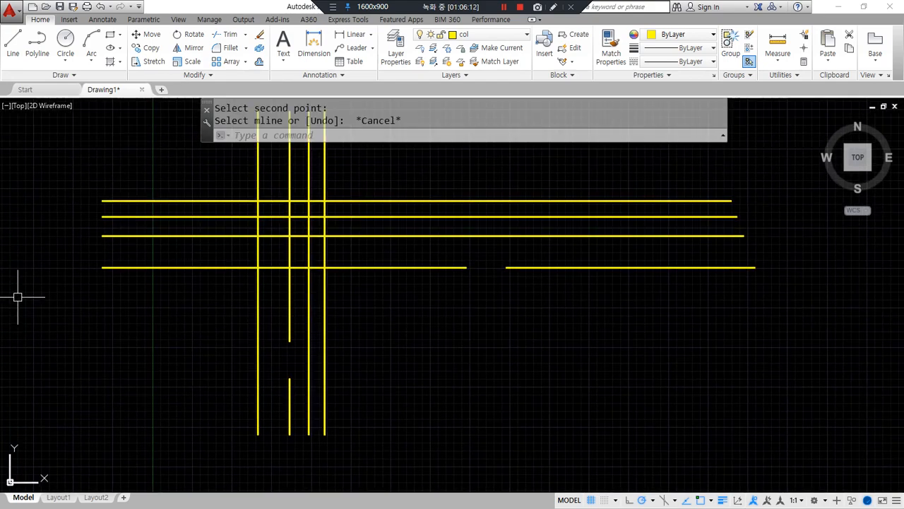
# Use Cut All to open a gap through every line of the horizontal multiline near its right end
pyautogui.write('mledi')
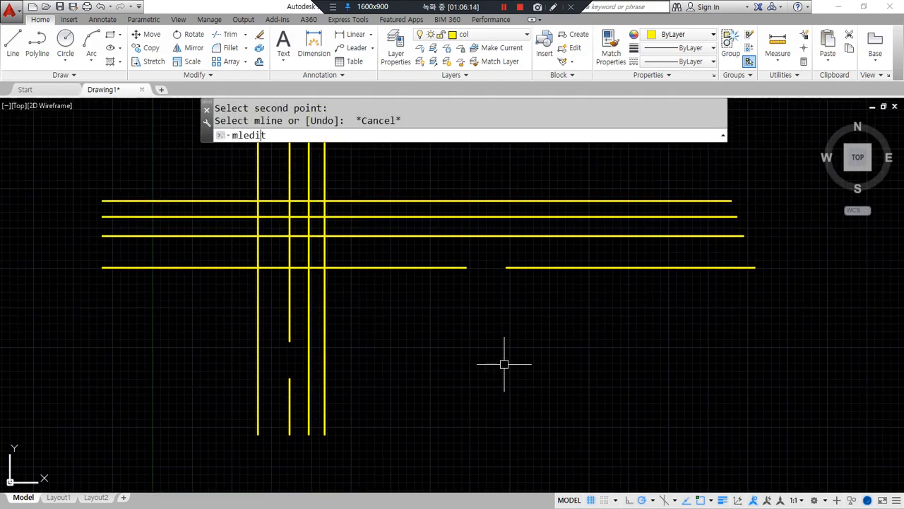
pyautogui.write('t')
pyautogui.press('Return')
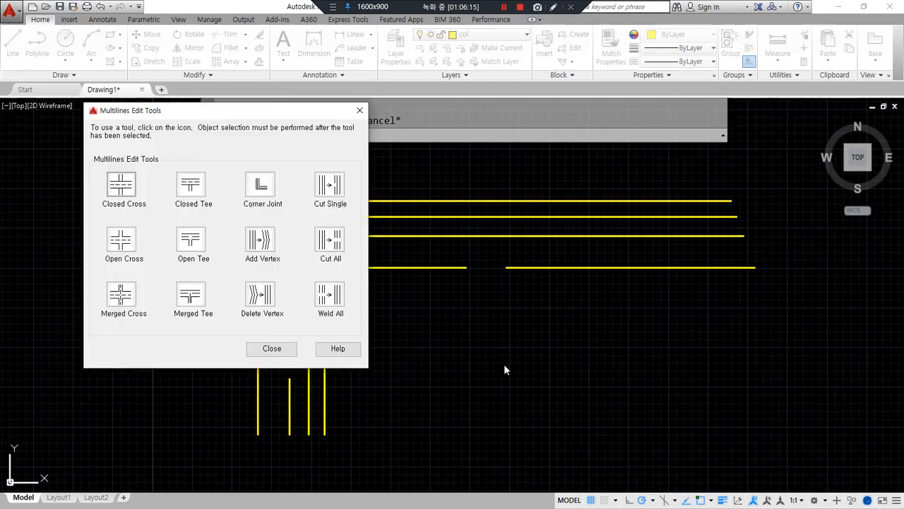
pyautogui.click(330, 242)
pyautogui.click(693, 268)
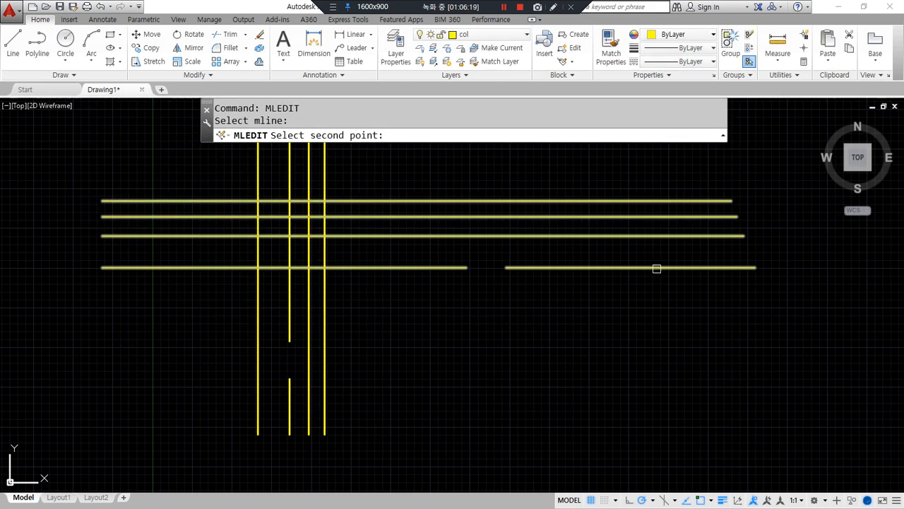
pyautogui.click(655, 269)
pyautogui.moveTo(661, 184); pyautogui.dragTo(663, 277)
pyautogui.moveTo(692, 192); pyautogui.dragTo(698, 277)
# Cut all lines of the horizontal multiline between its left end and the crossing with the vertical multiline
pyautogui.click(198, 267)
pyautogui.click(163, 267)
pyautogui.moveTo(169, 184); pyautogui.dragTo(181, 284)
pyautogui.moveTo(202, 193); pyautogui.dragTo(206, 291)
pyautogui.press('Escape')
# Cut all lines of the vertical multiline between its upper end and the crossing
pyautogui.moveTo(301, 282); pyautogui.dragTo(301, 373, button='middle')
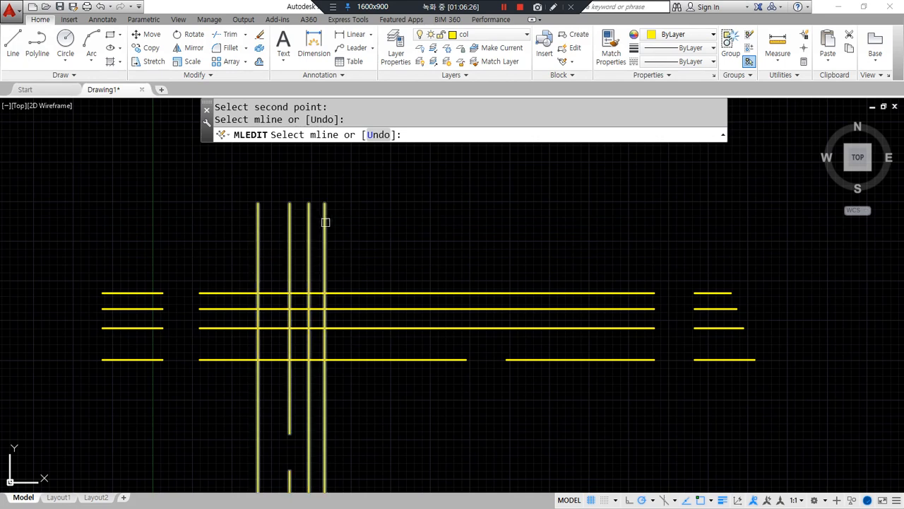
pyautogui.click(323, 240)
pyautogui.click(325, 265)
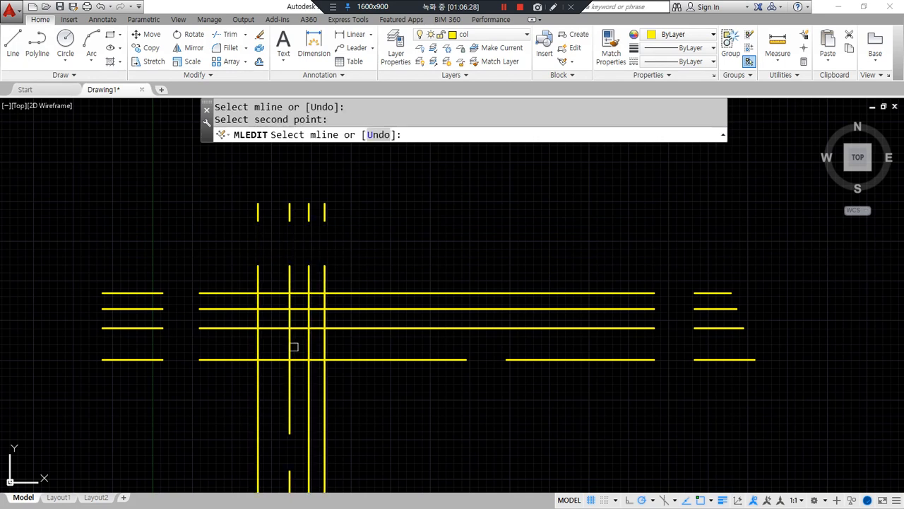
pyautogui.press('Escape')
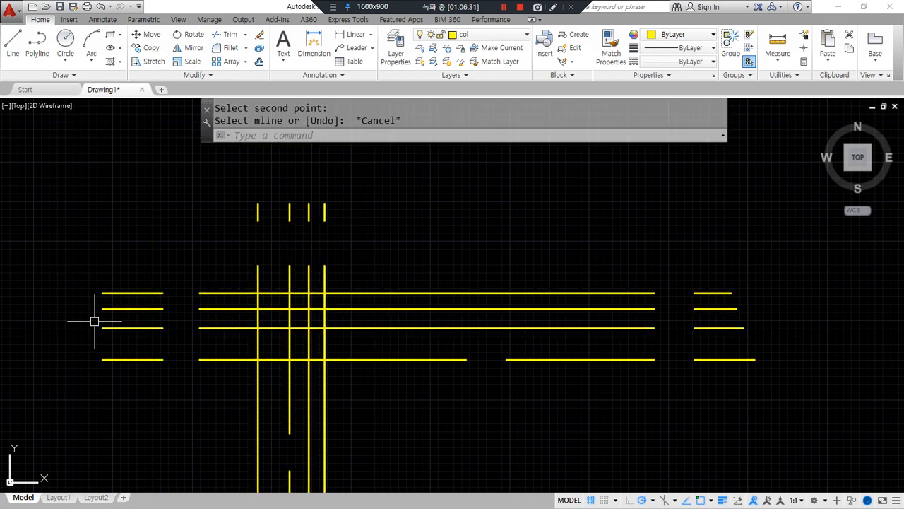
pyautogui.press('Escape')
pyautogui.press('Return')
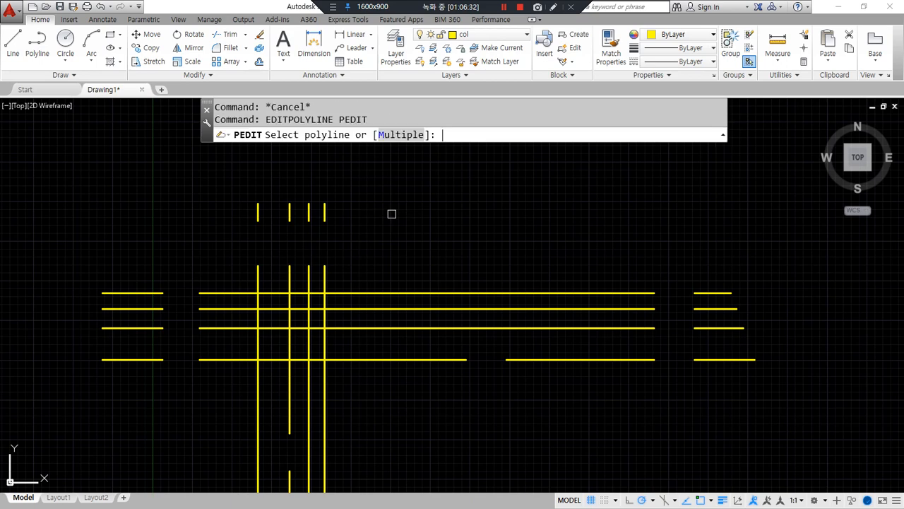
pyautogui.press('Escape')
pyautogui.press('Escape')
pyautogui.write('m')
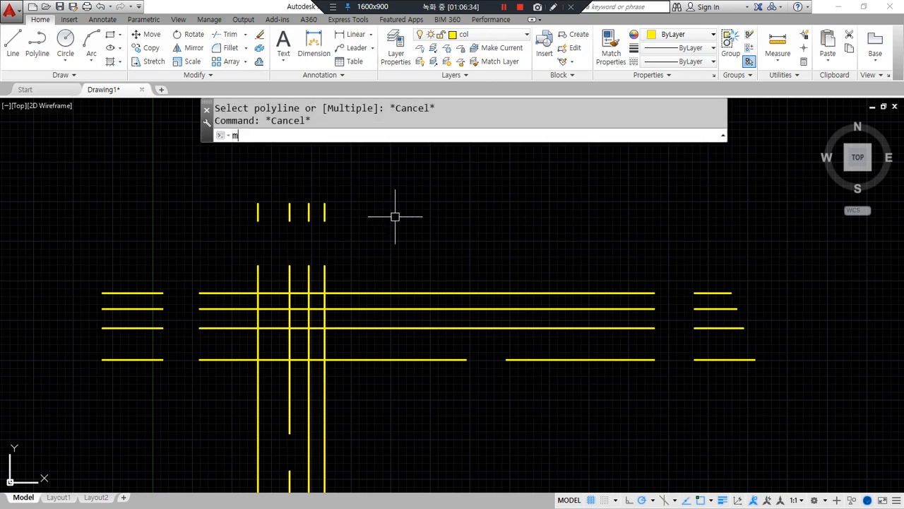
pyautogui.write('ledit')
pyautogui.press('Return')
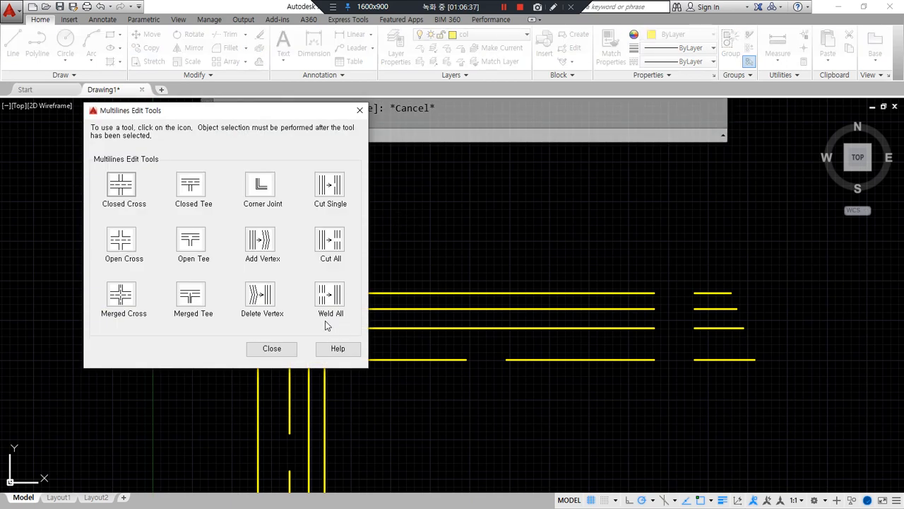
pyautogui.moveTo(343, 332)
pyautogui.mouseDown()
pyautogui.moveTo(318, 273)
pyautogui.moveTo(349, 336)
pyautogui.mouseUp()
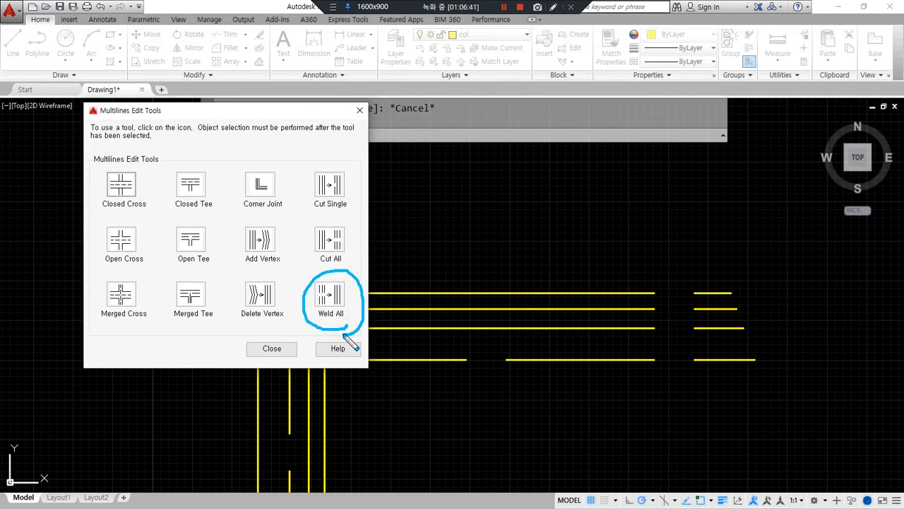
pyautogui.click(330, 295)
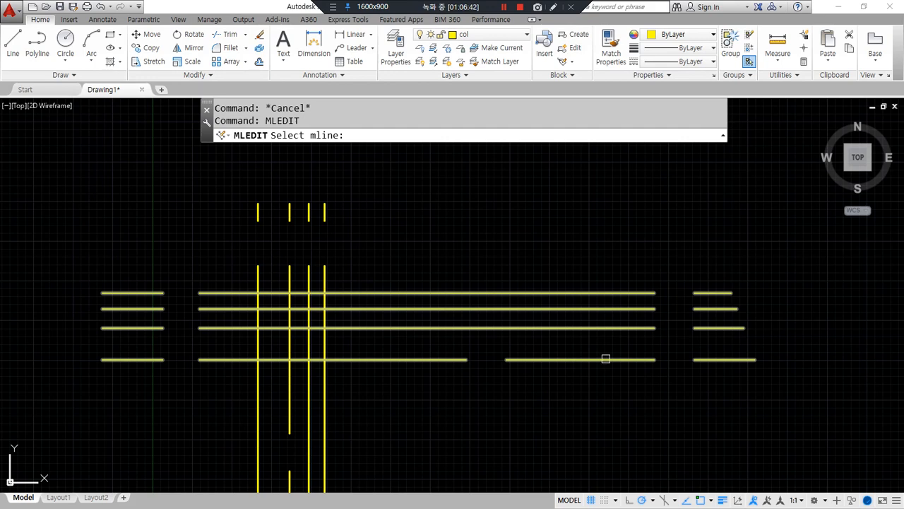
pyautogui.press('Escape')
pyautogui.press('Escape')
# Select the cut horizontal multiline to examine whether its separated pieces form a single object
pyautogui.moveTo(684, 389)
pyautogui.mouseDown()
pyautogui.moveTo(636, 352)
pyautogui.moveTo(721, 327)
pyautogui.moveTo(671, 399)
pyautogui.mouseUp()
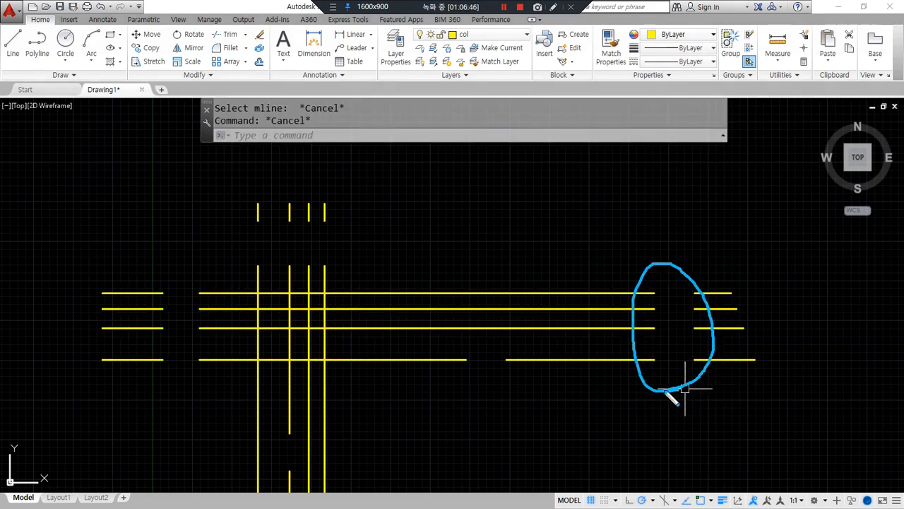
pyautogui.moveTo(609, 242); pyautogui.dragTo(600, 286)
pyautogui.moveTo(592, 266)
pyautogui.mouseDown()
pyautogui.moveTo(601, 286)
pyautogui.moveTo(624, 273)
pyautogui.mouseUp()
pyautogui.moveTo(717, 257)
pyautogui.mouseDown()
pyautogui.moveTo(721, 298)
pyautogui.moveTo(741, 278)
pyautogui.mouseUp()
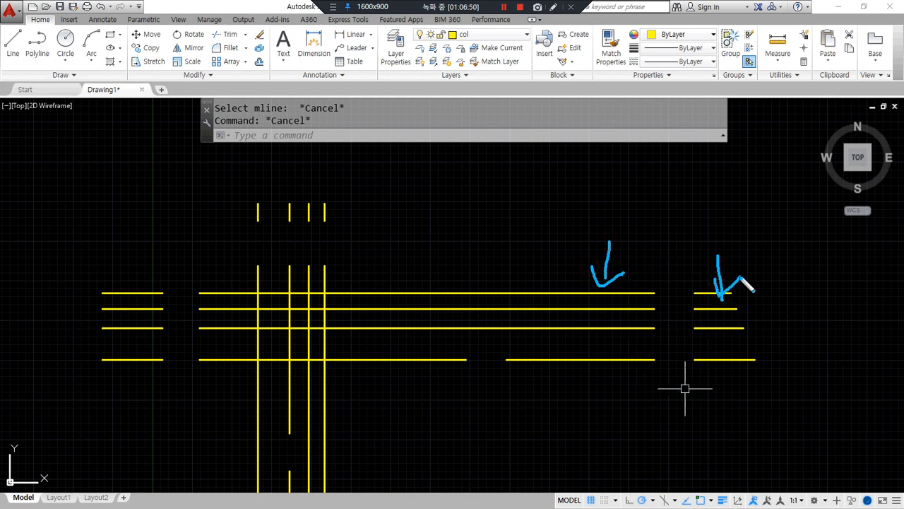
pyautogui.click(714, 359)
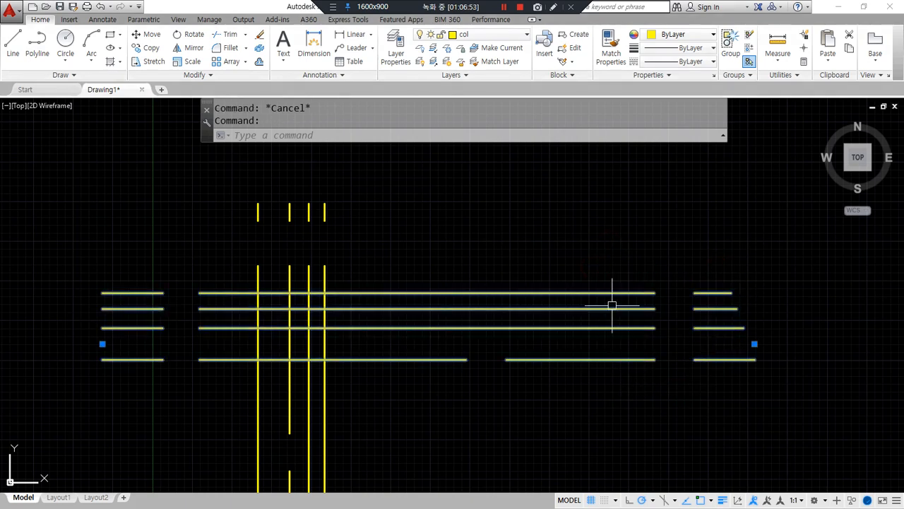
pyautogui.moveTo(658, 277)
pyautogui.mouseDown()
pyautogui.moveTo(659, 385)
pyautogui.moveTo(699, 385)
pyautogui.moveTo(699, 279)
pyautogui.moveTo(653, 270)
pyautogui.mouseUp()
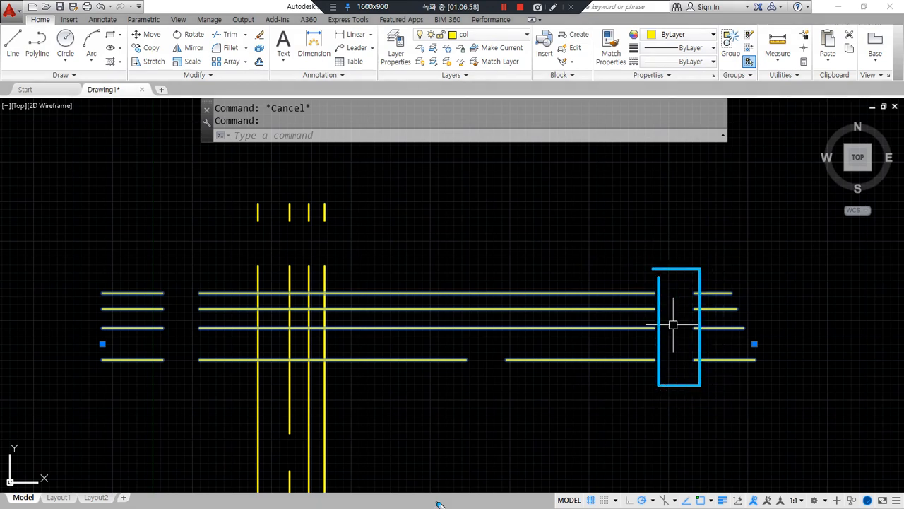
pyautogui.press('Escape')
# Use Weld All to close the gap near the horizontal multiline's right end and the break in its lowest line
pyautogui.write('mledit')
pyautogui.press('Return')
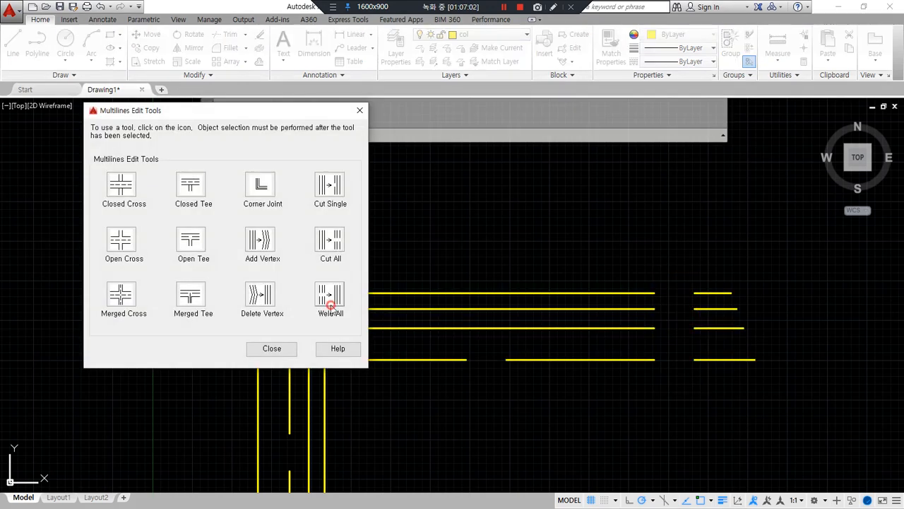
pyautogui.click(329, 296)
pyautogui.click(709, 362)
pyautogui.click(648, 363)
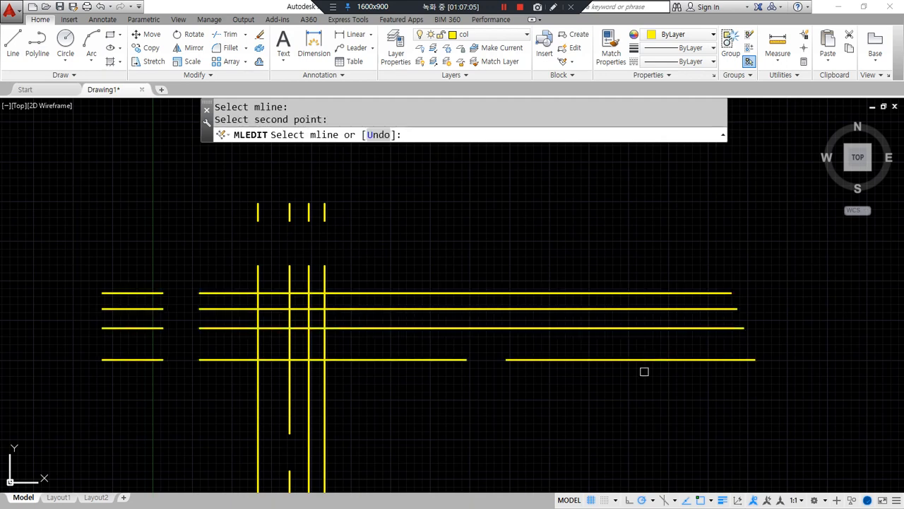
pyautogui.click(516, 359)
pyautogui.click(460, 359)
# Weld the two remaining breaks in the vertical multiline and the gap near the horizontal multiline's left end
pyautogui.click(324, 214)
pyautogui.click(330, 275)
pyautogui.click(204, 359)
pyautogui.click(164, 363)
pyautogui.click(288, 418)
pyautogui.click(289, 480)
pyautogui.press('Return')
# Erase the vertical multiline crossing the horizontal one
pyautogui.click(334, 444)
pyautogui.click(220, 442)
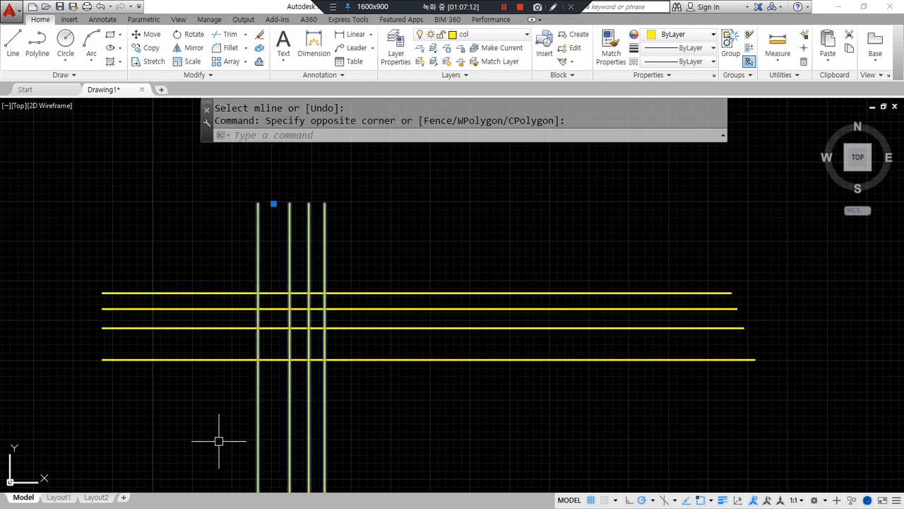
pyautogui.press('Delete')
pyautogui.press('Escape')
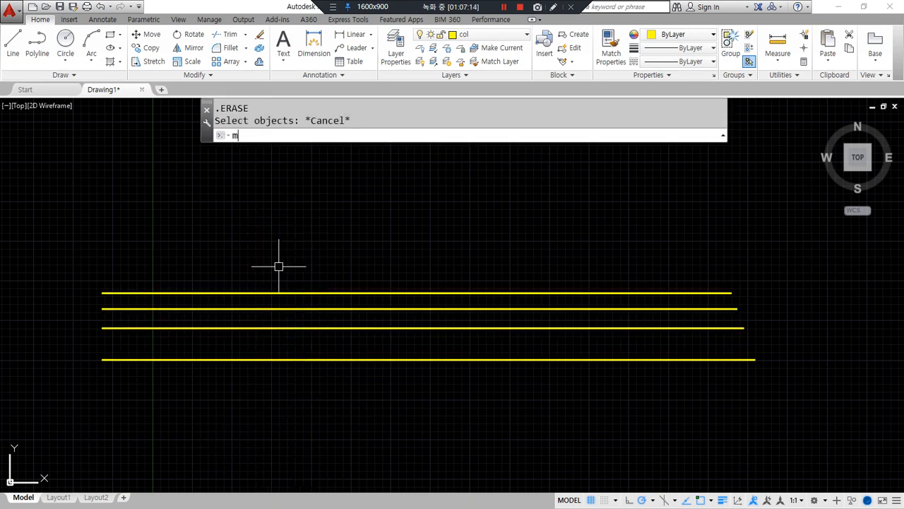
# Draw a five-segment zigzag multiline in style W420 above the horizontal multiline
pyautogui.write('ml')
pyautogui.press('Return')
pyautogui.moveTo(333, 202); pyautogui.dragTo(329, 299, button='middle')
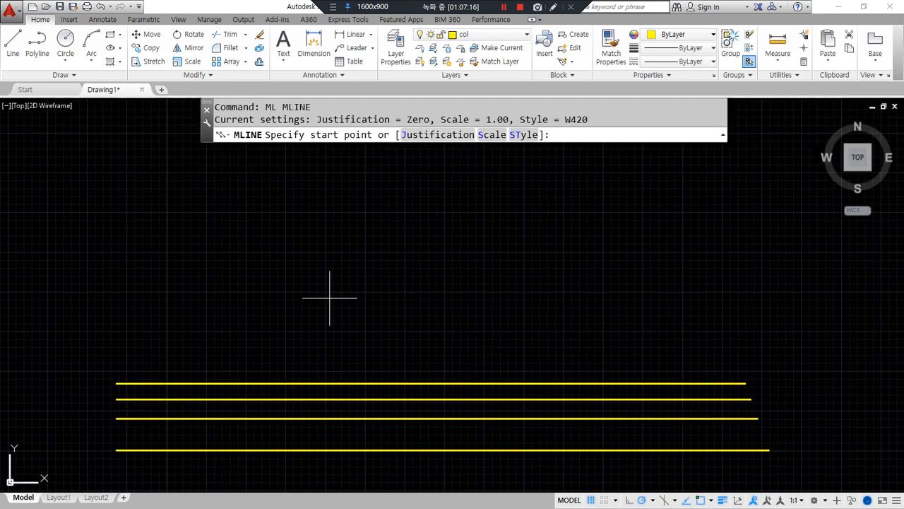
pyautogui.click(154, 225)
pyautogui.click(287, 324)
pyautogui.click(416, 199)
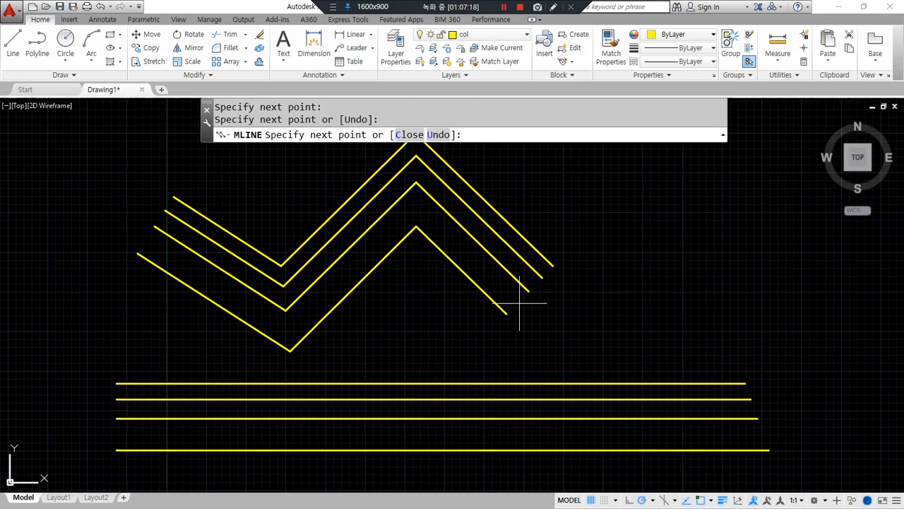
pyautogui.click(533, 304)
pyautogui.click(691, 189)
pyautogui.click(807, 309)
pyautogui.press('Return')
# Select the zigzag multiline to examine the vertices at its four bends
pyautogui.moveTo(629, 344)
pyautogui.mouseDown(button='middle')
pyautogui.moveTo(525, 376)
pyautogui.moveTo(458, 383)
pyautogui.mouseUp(button='middle')
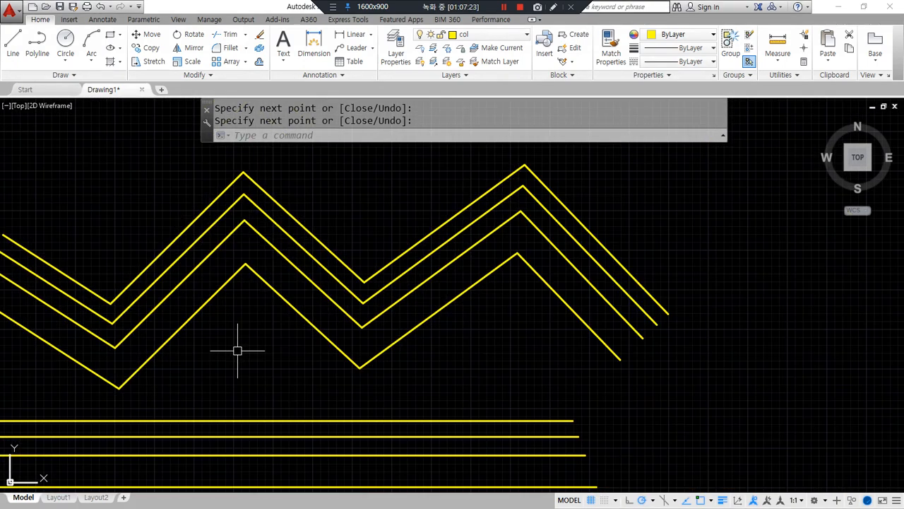
pyautogui.scroll(-3, 292, 335)
pyautogui.scroll(2, 293, 338)
pyautogui.moveTo(206, 362); pyautogui.dragTo(217, 374)
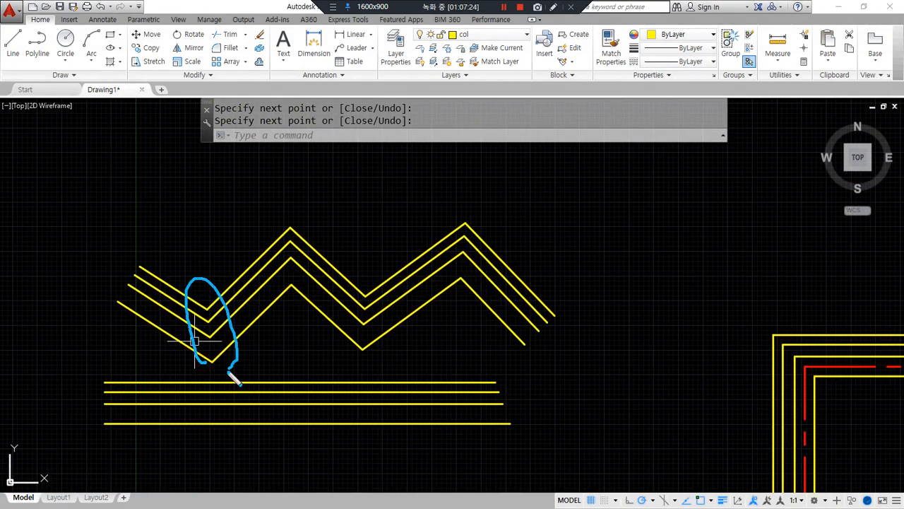
pyautogui.moveTo(307, 308)
pyautogui.mouseDown()
pyautogui.moveTo(308, 242)
pyautogui.moveTo(305, 309)
pyautogui.mouseUp()
pyautogui.moveTo(370, 355)
pyautogui.mouseDown()
pyautogui.moveTo(376, 288)
pyautogui.moveTo(376, 351)
pyautogui.mouseUp()
pyautogui.moveTo(452, 312)
pyautogui.mouseDown()
pyautogui.moveTo(481, 204)
pyautogui.moveTo(471, 291)
pyautogui.mouseUp()
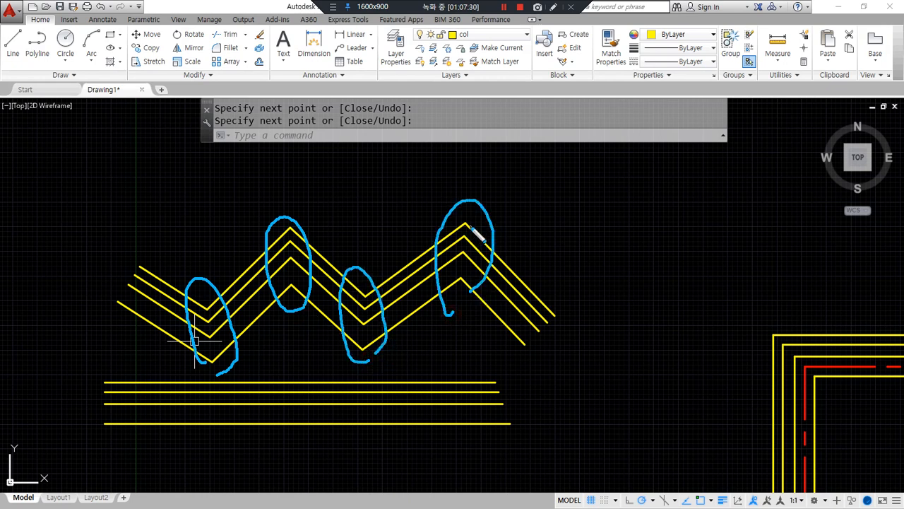
pyautogui.press('Escape')
pyautogui.press('Escape')
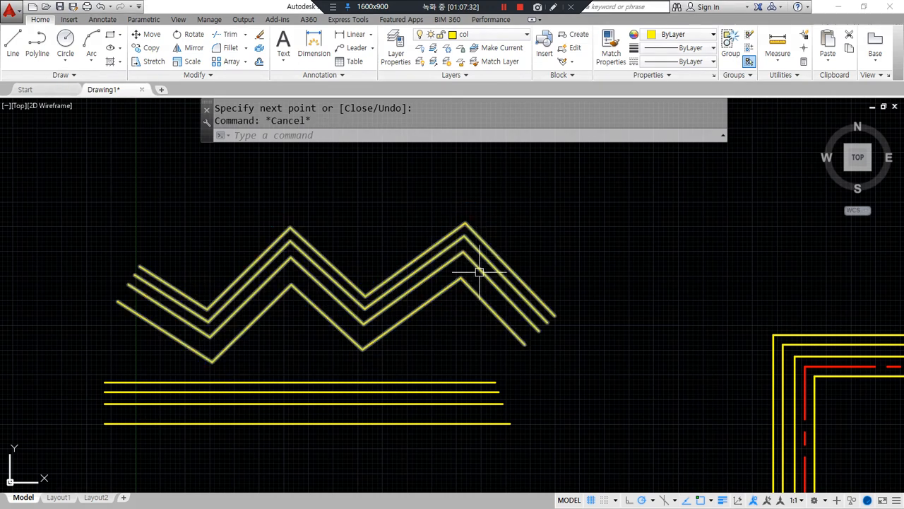
pyautogui.click(481, 272)
pyautogui.moveTo(469, 291)
pyautogui.mouseDown()
pyautogui.moveTo(443, 263)
pyautogui.moveTo(468, 286)
pyautogui.mouseUp()
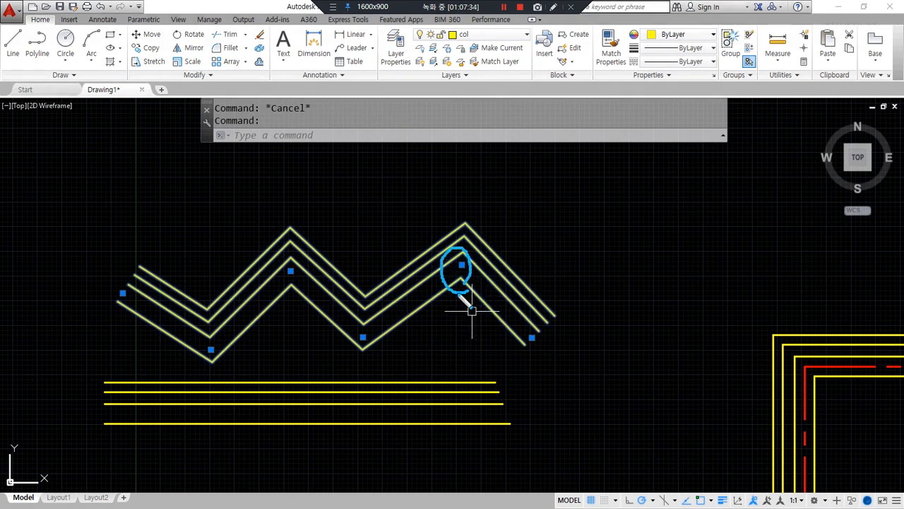
pyautogui.moveTo(375, 353); pyautogui.dragTo(377, 348)
pyautogui.moveTo(291, 285); pyautogui.dragTo(310, 281)
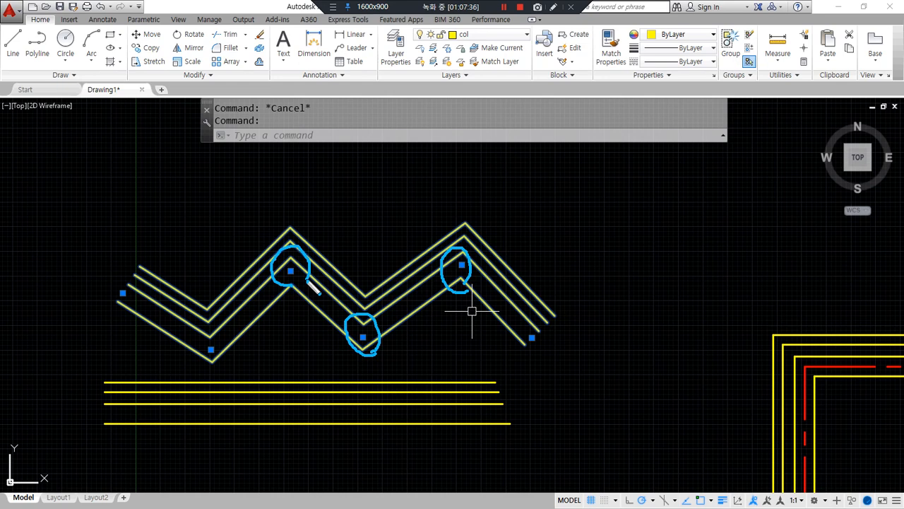
pyautogui.moveTo(200, 366)
pyautogui.mouseDown()
pyautogui.moveTo(227, 344)
pyautogui.moveTo(200, 368)
pyautogui.mouseUp()
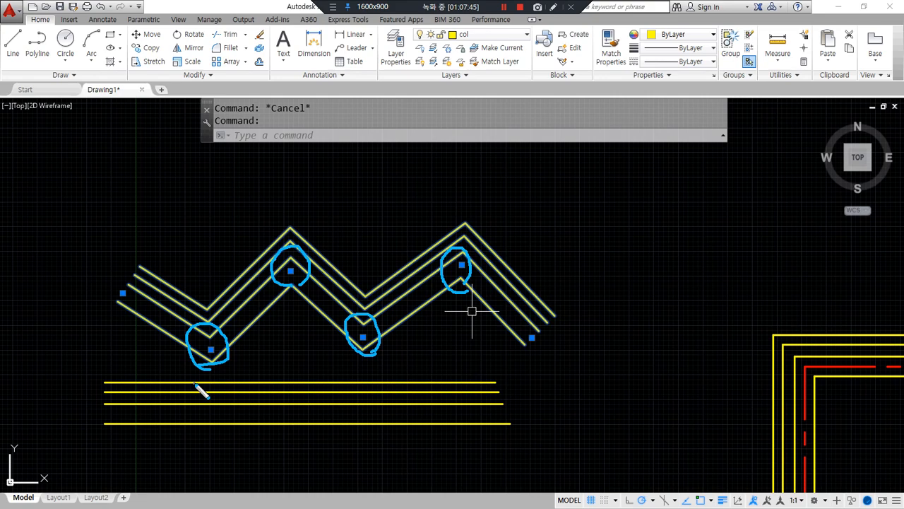
pyautogui.press('Escape')
# Use Delete Vertex to remove the zigzag multiline's lower vertex between its two peaks
pyautogui.write('mel')
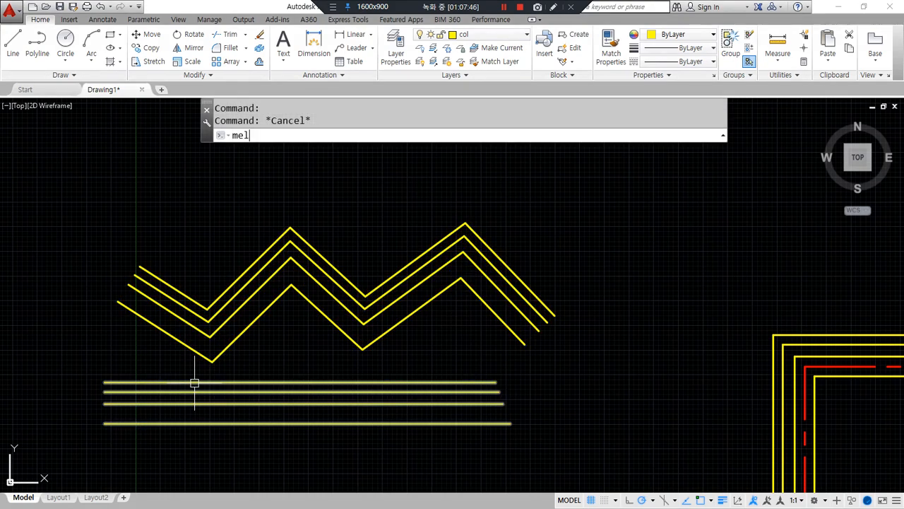
pyautogui.write('dit')
pyautogui.press('Return')
pyautogui.moveTo(282, 226)
pyautogui.mouseDown()
pyautogui.moveTo(237, 227)
pyautogui.moveTo(265, 333)
pyautogui.moveTo(300, 261)
pyautogui.moveTo(265, 226)
pyautogui.mouseUp()
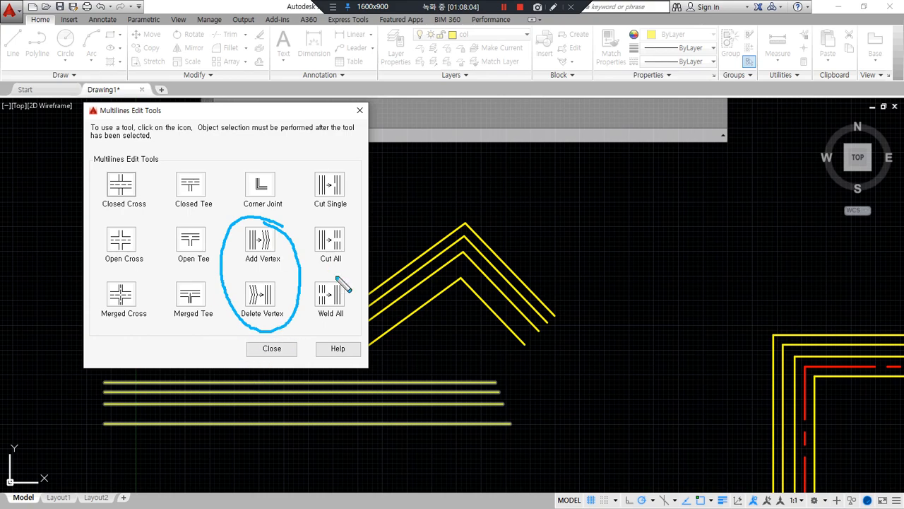
pyautogui.click(260, 294)
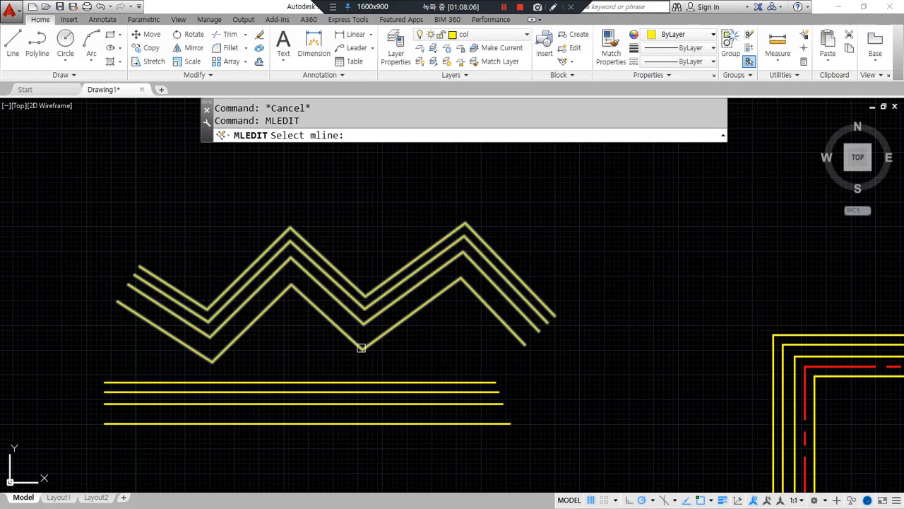
pyautogui.click(364, 350)
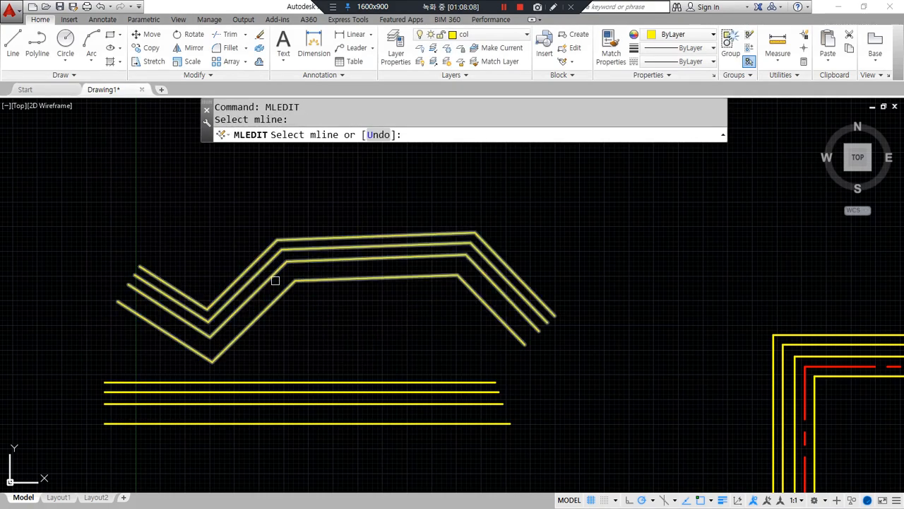
# Remove the multiline's first peak with Delete Vertex, then use Add Vertex to add two vertices along its resulting long segment
pyautogui.click(295, 278)
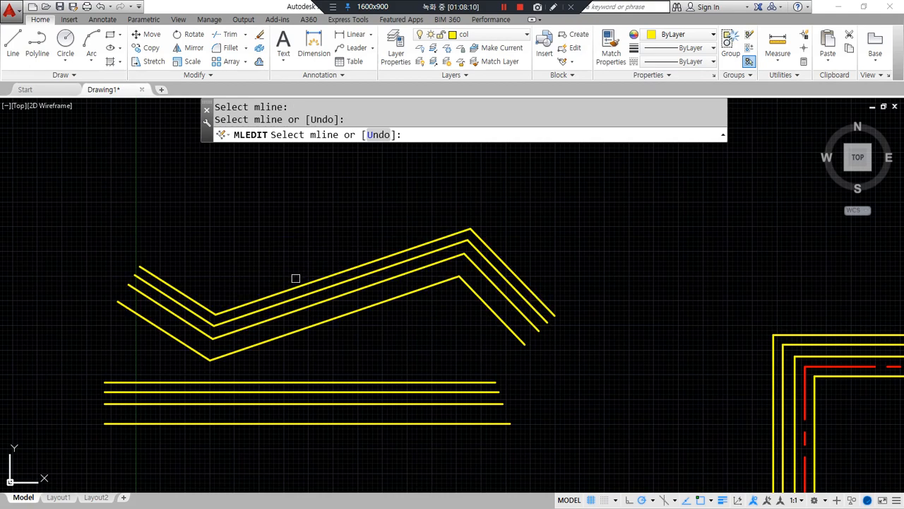
pyautogui.press('Escape')
pyautogui.press('Return')
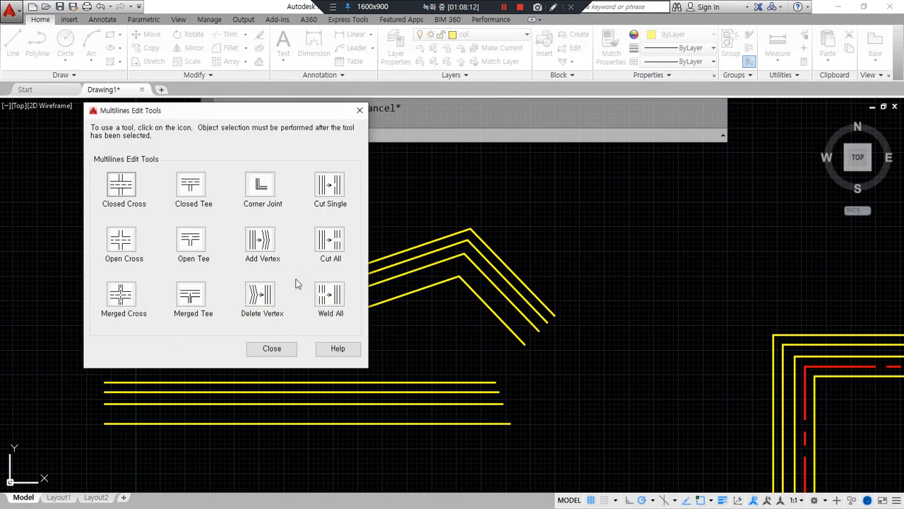
pyautogui.click(262, 243)
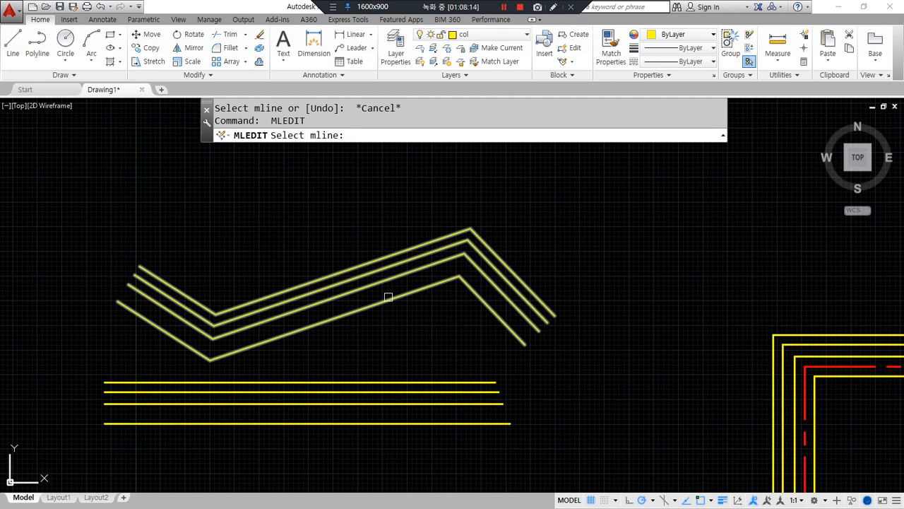
pyautogui.click(296, 331)
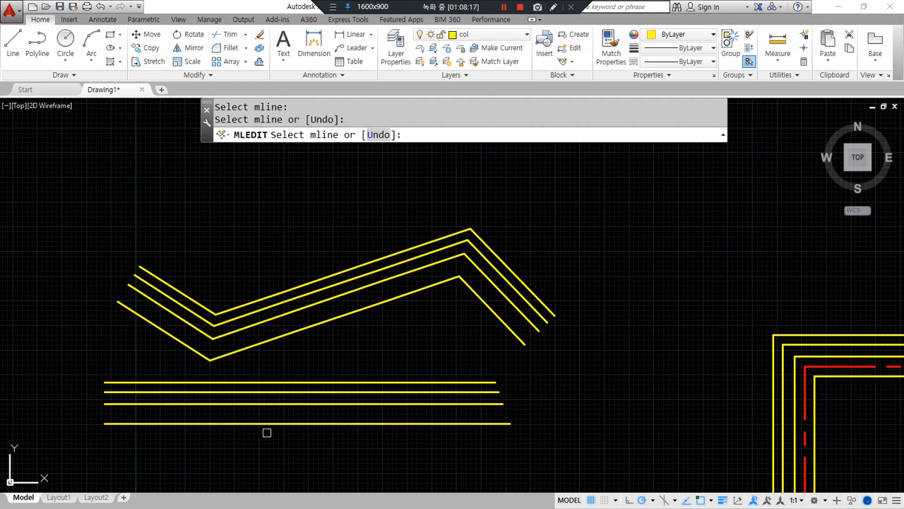
pyautogui.press('Escape')
# Stretch the two added vertices, moving one down into a valley and the other up into a peak to form a zigzag
pyautogui.click(328, 319)
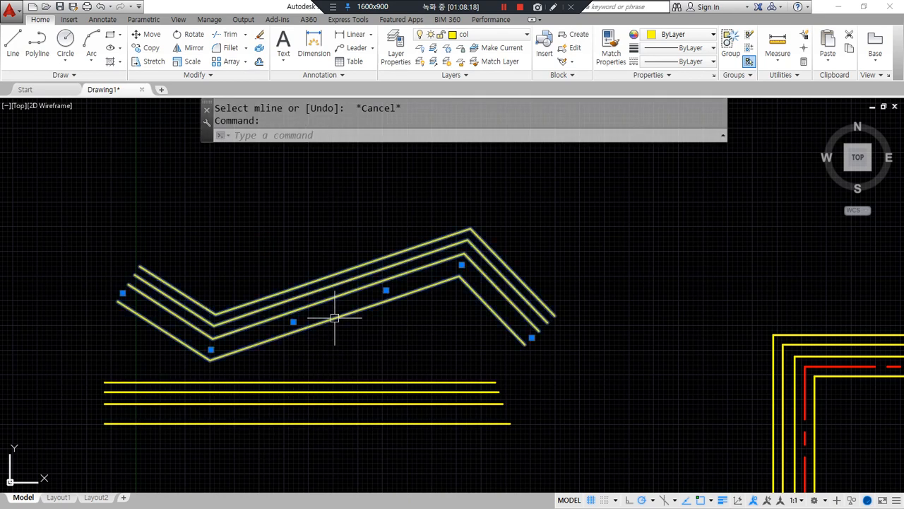
pyautogui.moveTo(297, 343); pyautogui.dragTo(300, 344)
pyautogui.moveTo(414, 303)
pyautogui.mouseDown()
pyautogui.moveTo(389, 311)
pyautogui.moveTo(414, 287)
pyautogui.moveTo(410, 306)
pyautogui.mouseUp()
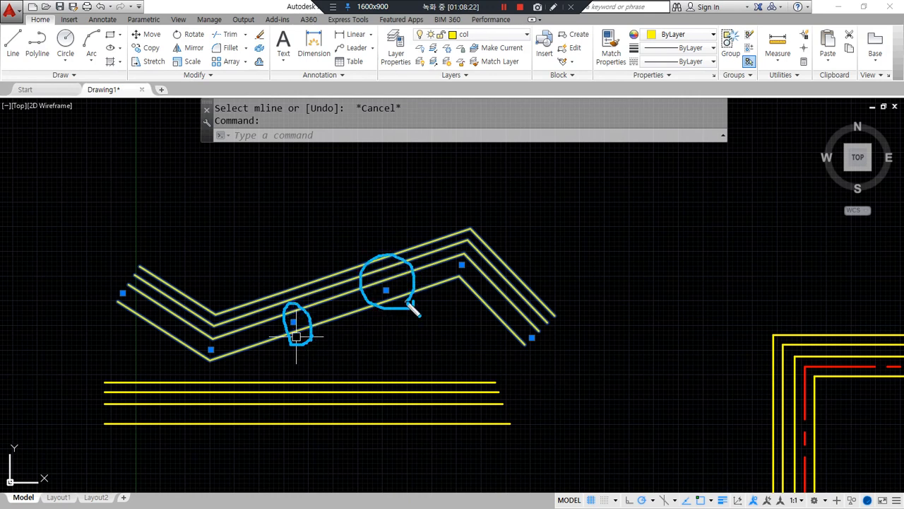
pyautogui.click(385, 290)
pyautogui.click(388, 342)
pyautogui.click(293, 322)
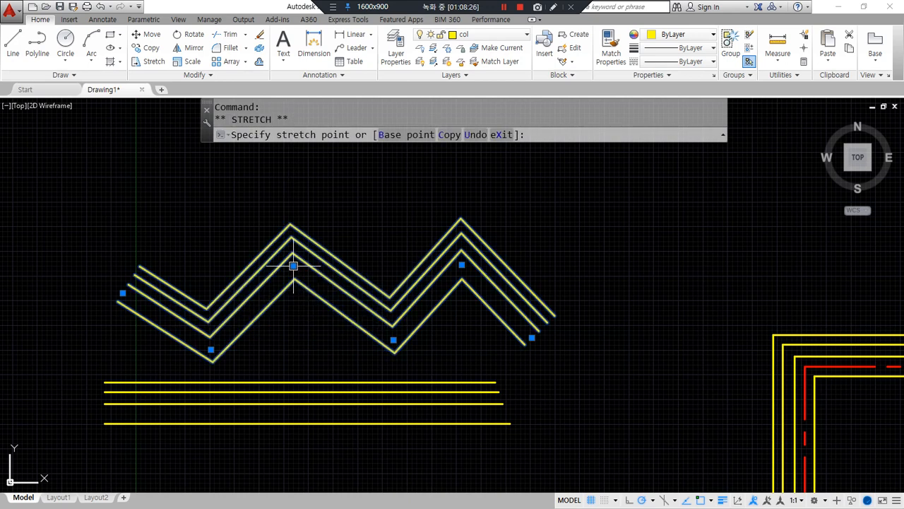
pyautogui.click(293, 266)
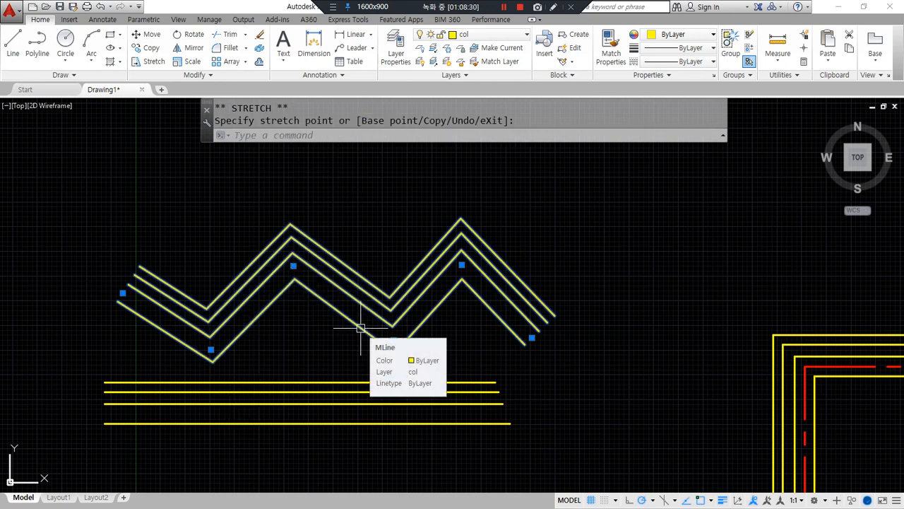
pyautogui.press('Escape')
pyautogui.press('Escape')
# Use Delete Vertex to remove all four bends of the zigzag multiline, from its far peak back to its first valley
pyautogui.write('mled')
pyautogui.press('Return')
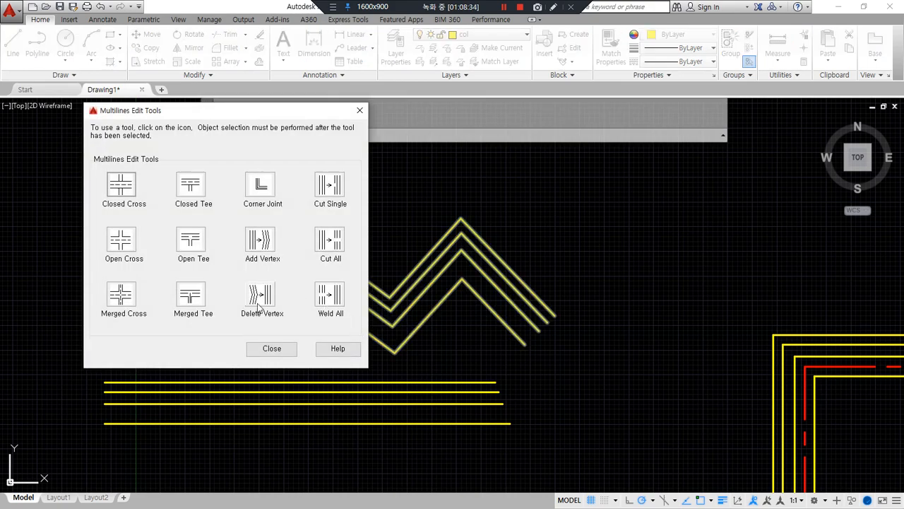
pyautogui.click(257, 303)
pyautogui.click(465, 278)
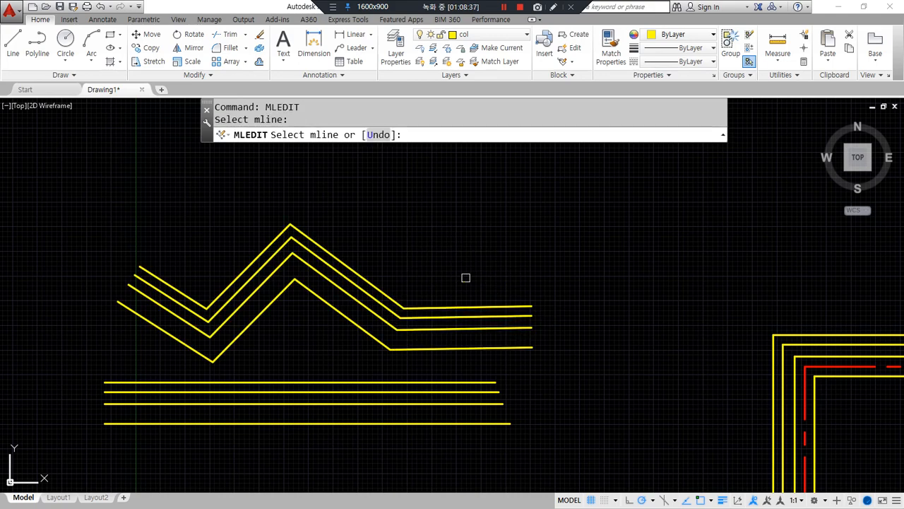
pyautogui.click(388, 349)
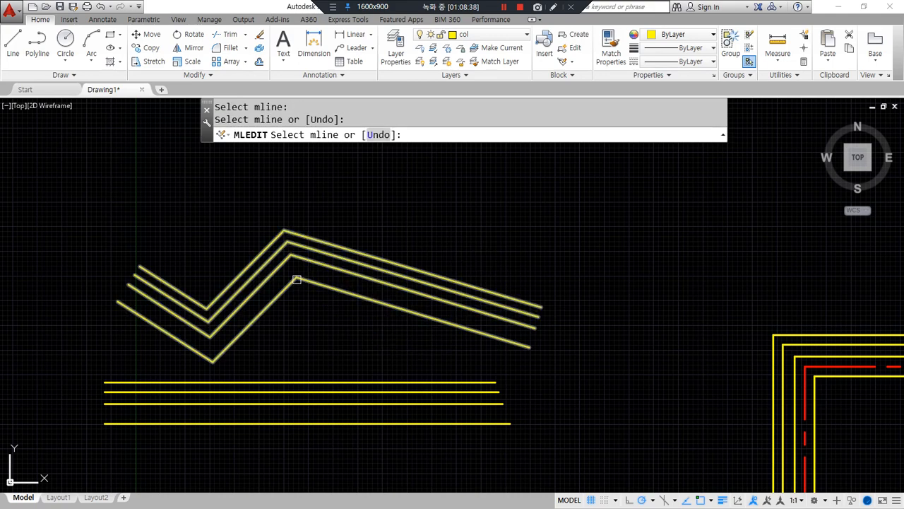
pyautogui.click(297, 282)
pyautogui.click(211, 353)
pyautogui.press('Return')
# Use Add Vertex to place four vertices along the straightened sloping multiline
pyautogui.press('Return')
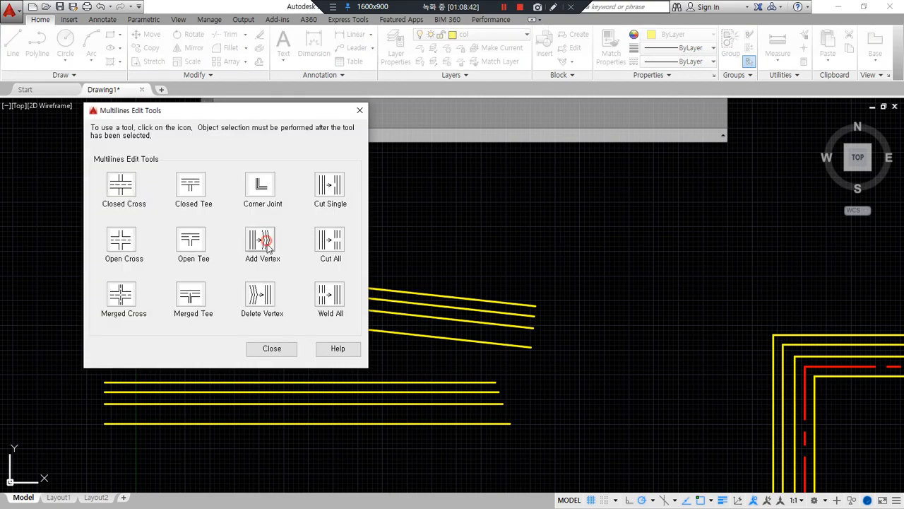
pyautogui.click(260, 240)
pyautogui.click(177, 307)
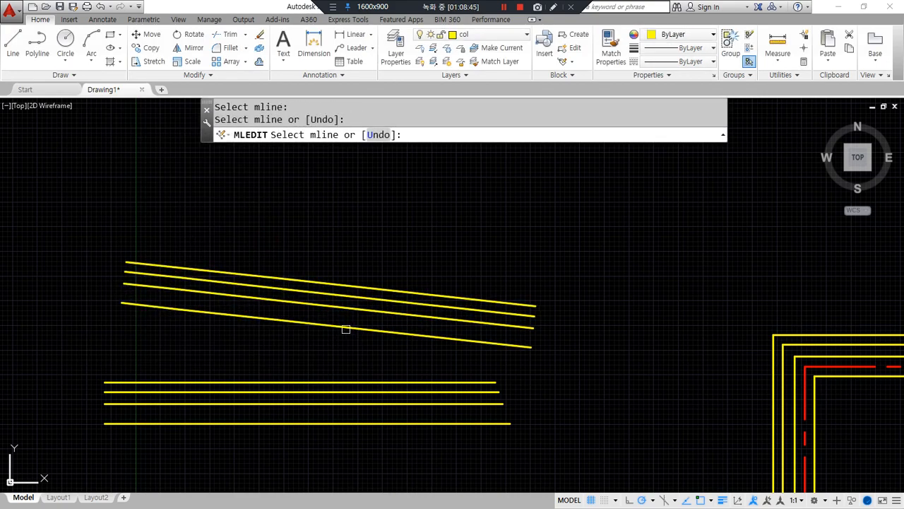
pyautogui.click(380, 332)
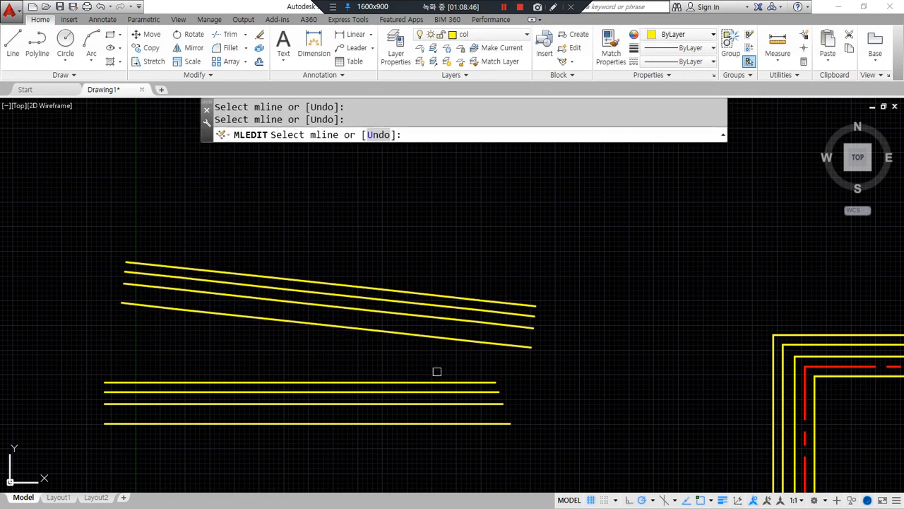
pyautogui.press('Escape')
# Stretch the added vertices of the sloping multiline into two upper peaks and a lower first bend to rebuild the zigzag
pyautogui.click(416, 332)
pyautogui.click(478, 332)
pyautogui.click(458, 244)
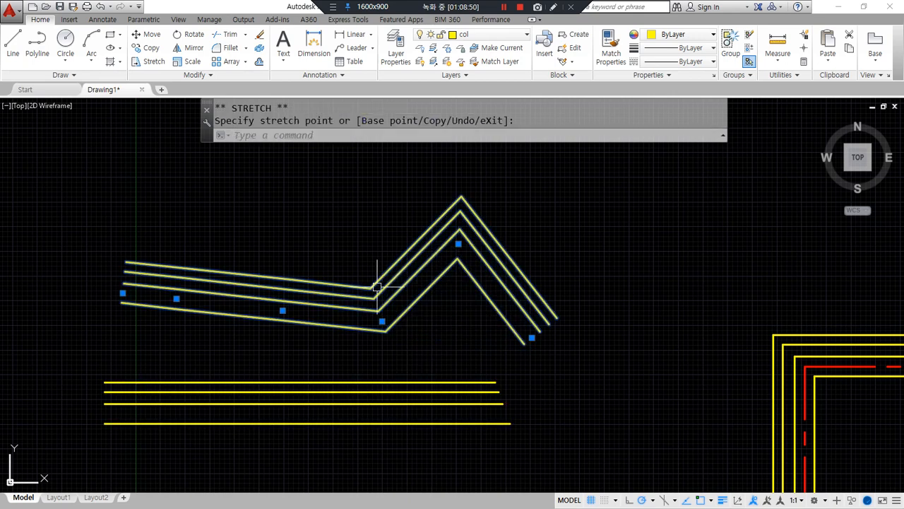
pyautogui.click(284, 309)
pyautogui.click(288, 234)
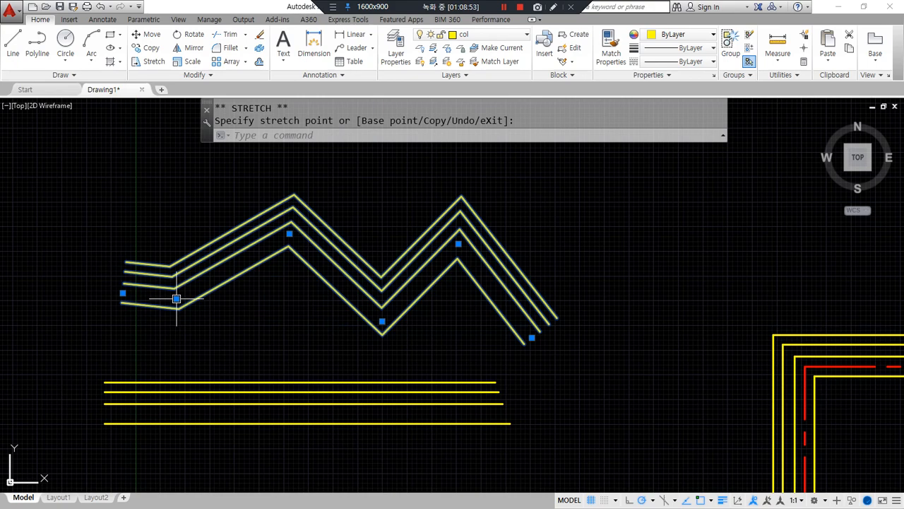
pyautogui.click(191, 340)
pyautogui.press('Escape')
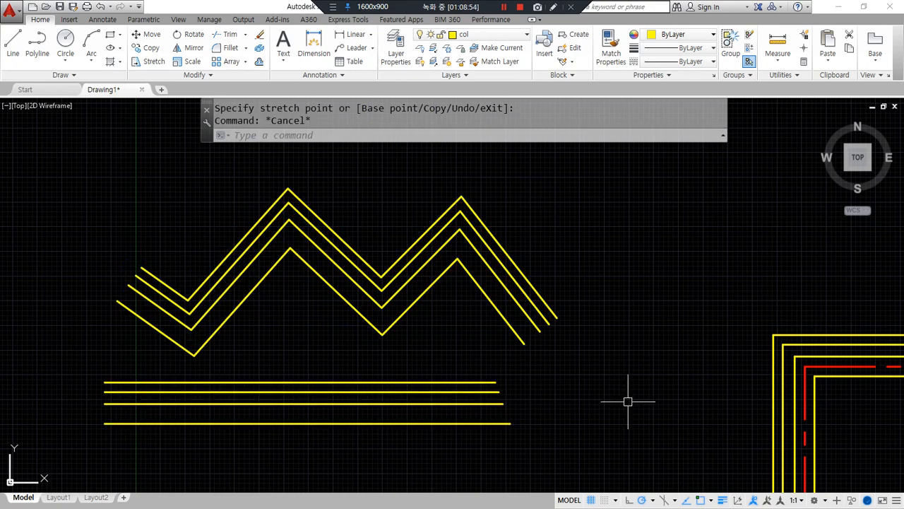
# Erase the zigzag multiline and the horizontal multiline beside the floor plan
pyautogui.scroll(-2, 597, 371)
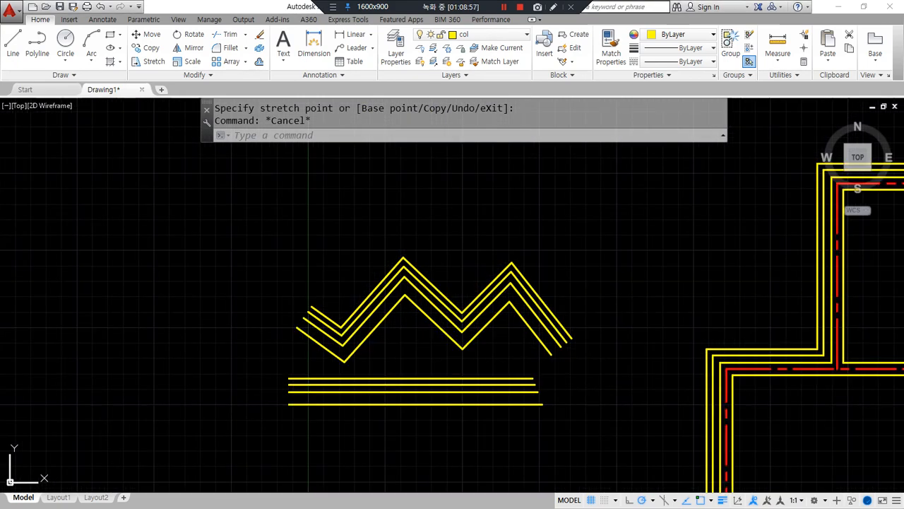
pyautogui.click(521, 448)
pyautogui.click(382, 236)
pyautogui.write('e')
pyautogui.press('Return')
# Zoom to all objects to examine the complete floor plan
pyautogui.write('z')
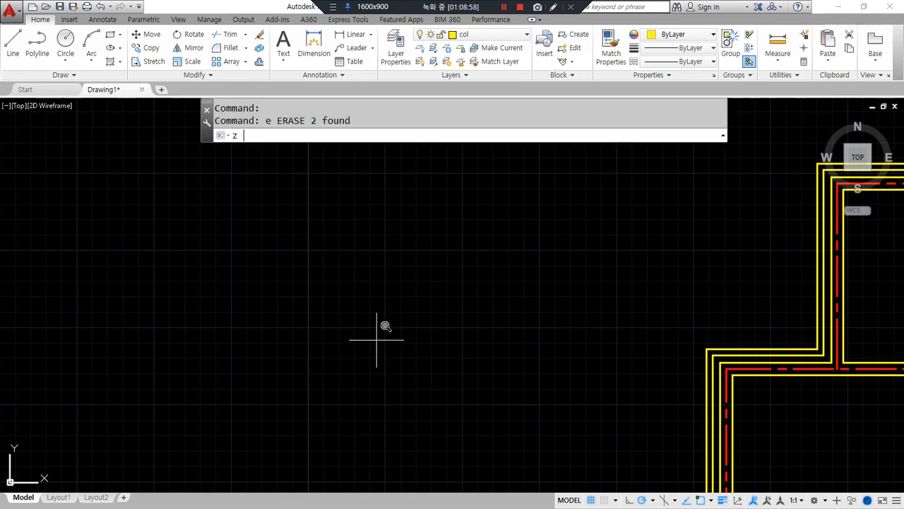
pyautogui.press('Return')
pyautogui.write('a')
pyautogui.press('Return')
pyautogui.moveTo(413, 438)
pyautogui.mouseDown()
pyautogui.moveTo(408, 284)
pyautogui.moveTo(428, 459)
pyautogui.mouseUp()
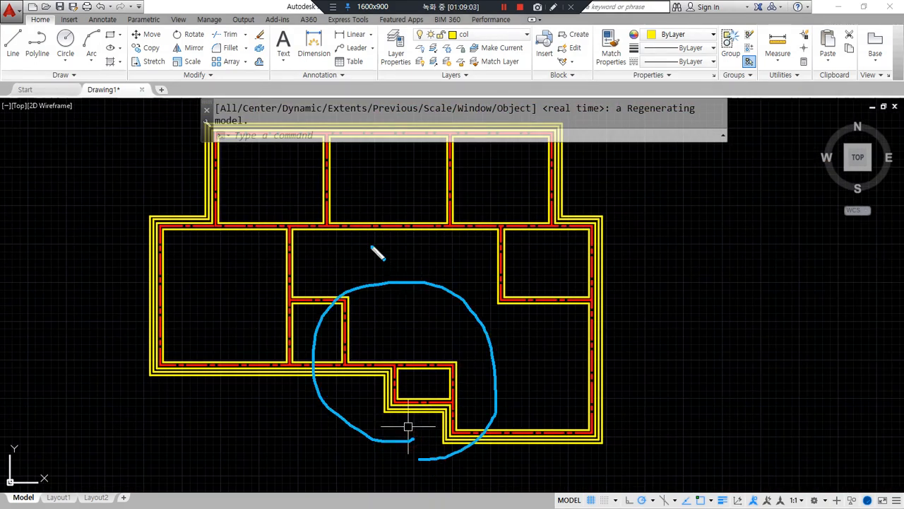
pyautogui.press('Escape')
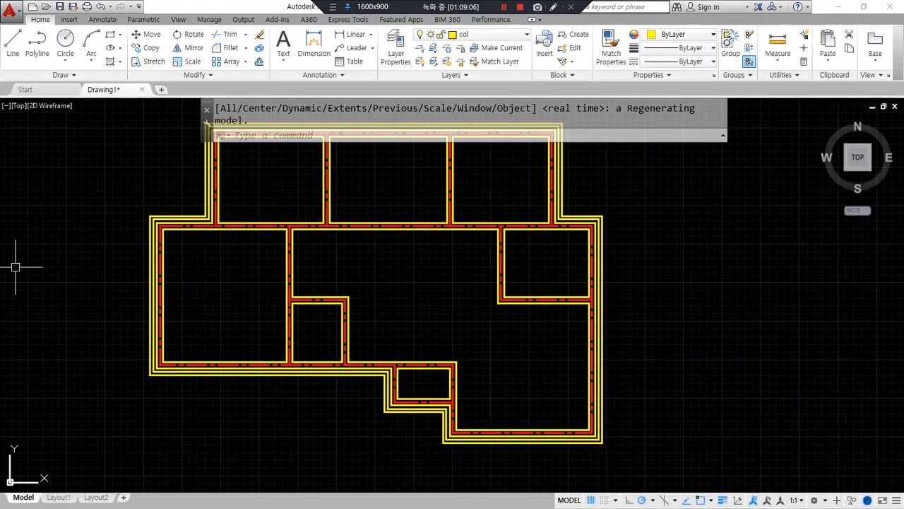
# Switch to the browser, open the 창문그리기 post on cadcamp.tistory.com, and examine its window elevations, plan views and section detail
pyautogui.hotkey('alt', 'Tab')
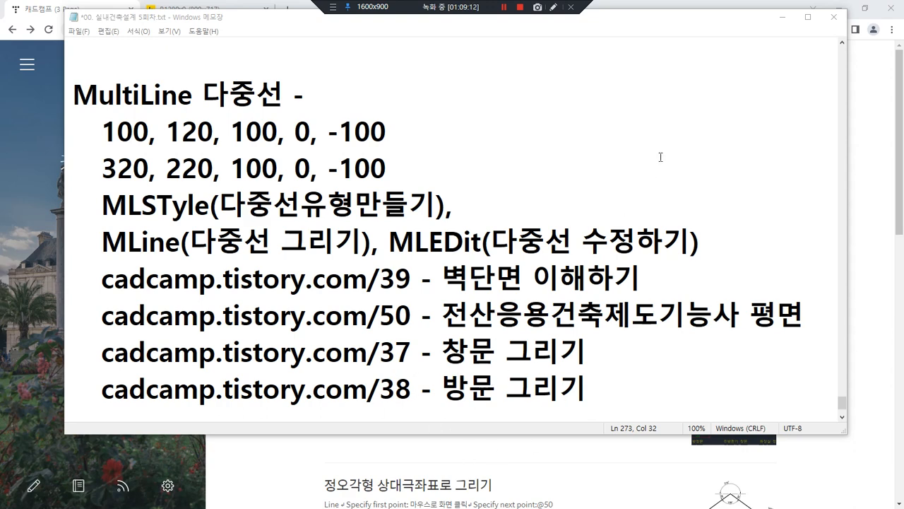
pyautogui.press('super+Down')
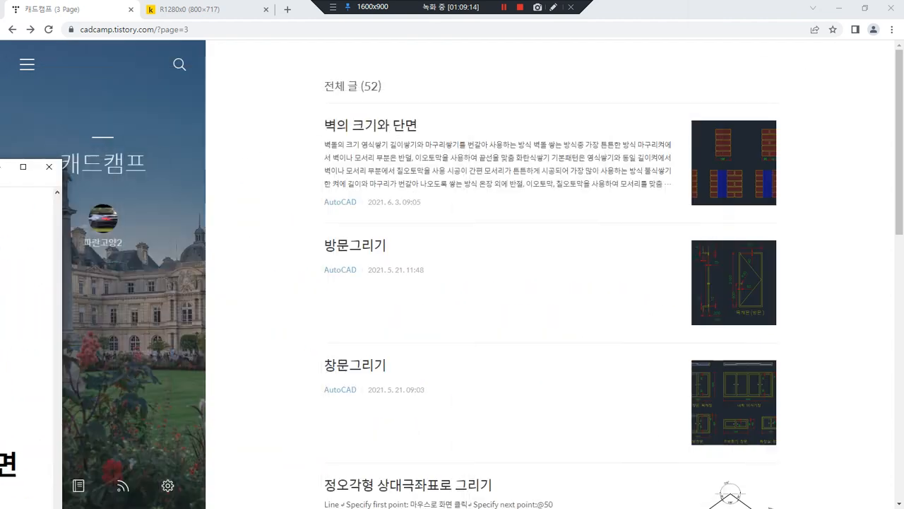
pyautogui.click(370, 364)
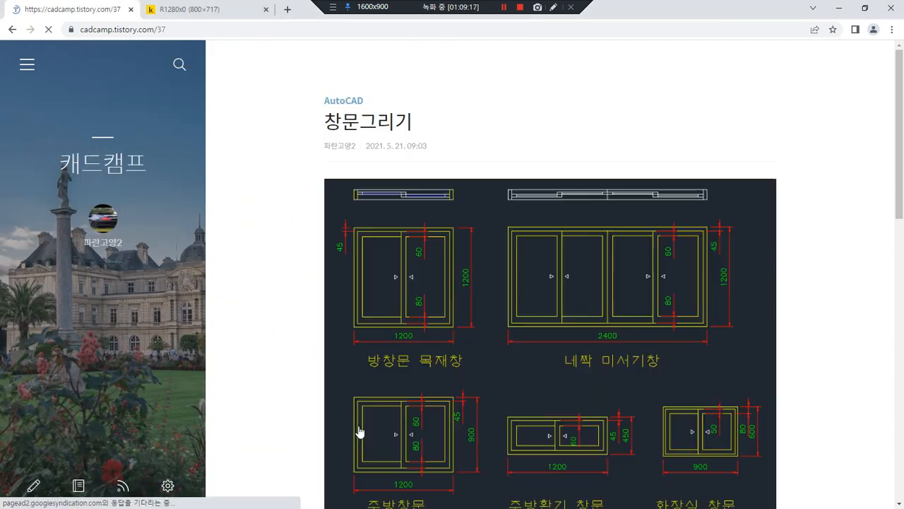
pyautogui.scroll(-1, 821, 355)
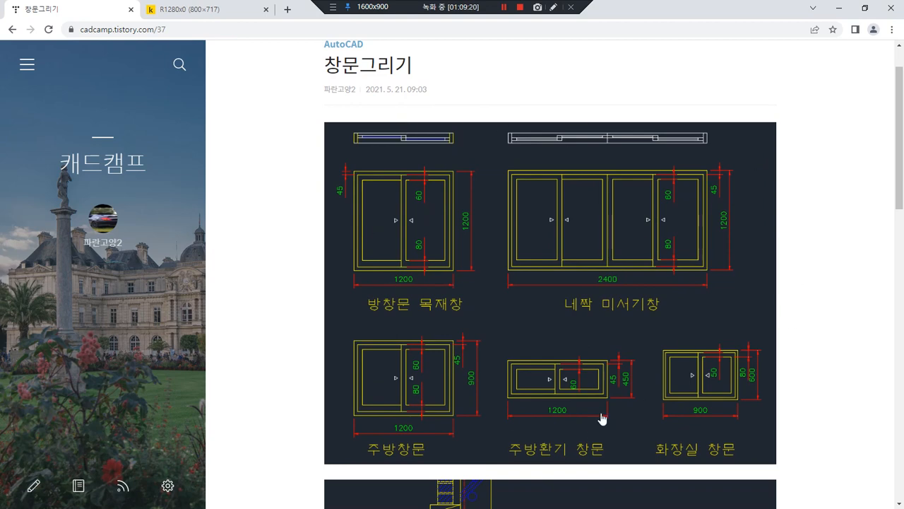
pyautogui.moveTo(395, 311)
pyautogui.mouseDown()
pyautogui.moveTo(354, 237)
pyautogui.moveTo(638, 193)
pyautogui.moveTo(706, 430)
pyautogui.moveTo(378, 347)
pyautogui.mouseUp()
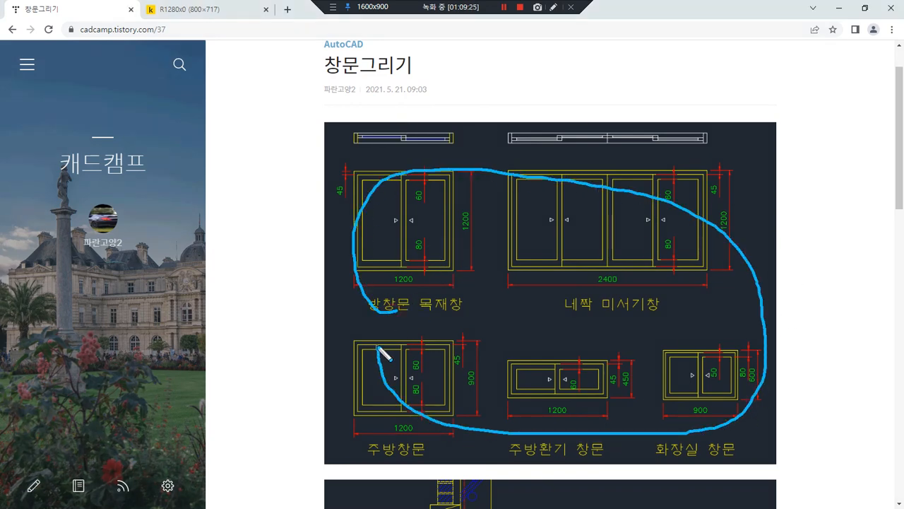
pyautogui.moveTo(424, 144)
pyautogui.mouseDown()
pyautogui.moveTo(460, 137)
pyautogui.moveTo(428, 149)
pyautogui.mouseUp()
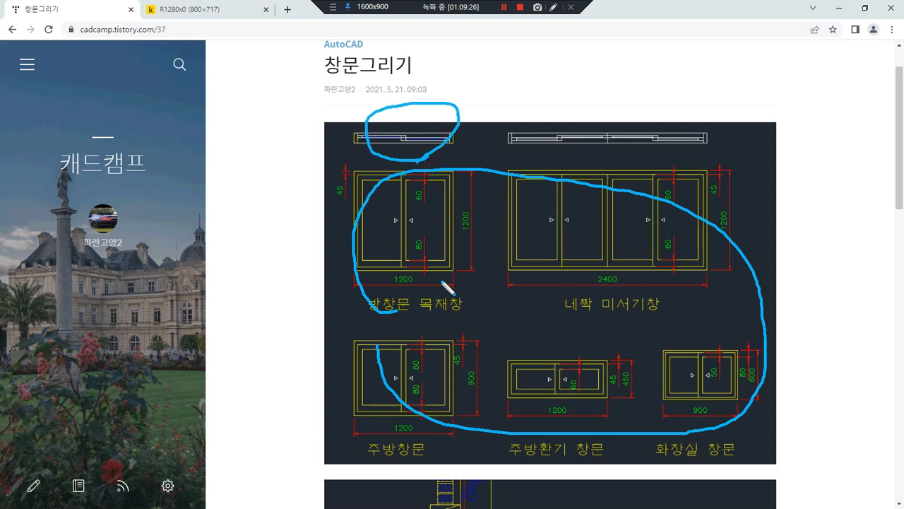
pyautogui.scroll(-4, 447, 295)
pyautogui.moveTo(488, 458)
pyautogui.mouseDown()
pyautogui.moveTo(442, 427)
pyautogui.moveTo(545, 256)
pyautogui.moveTo(501, 417)
pyautogui.mouseUp()
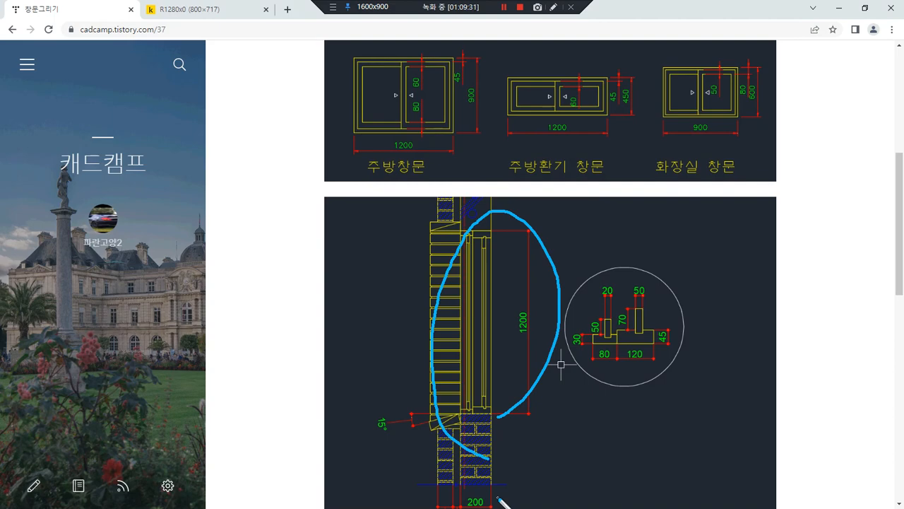
pyautogui.scroll(4, 499, 406)
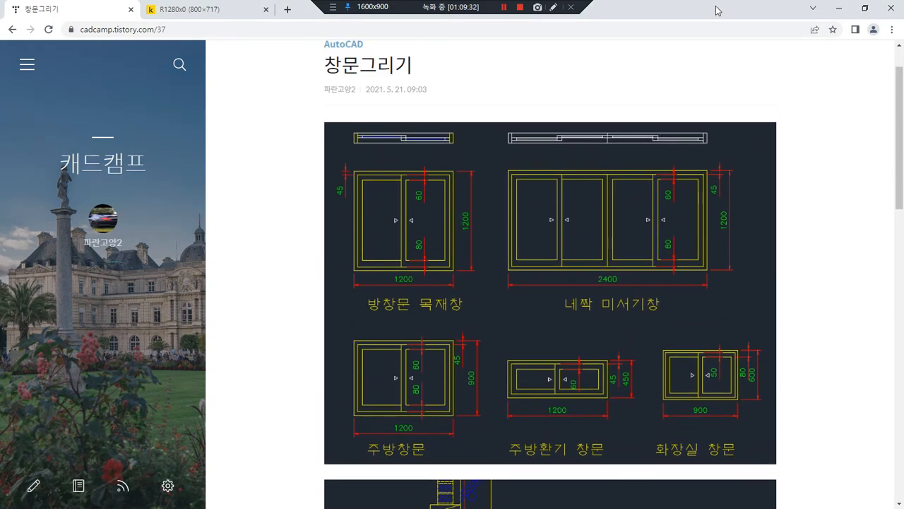
# Return to AutoCAD, start a new drawing and make elv the current layer
pyautogui.click(839, 8)
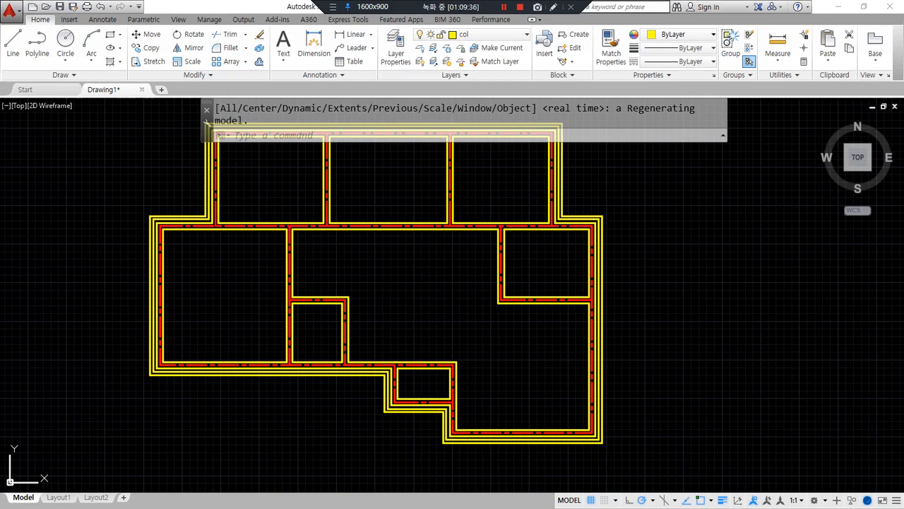
pyautogui.moveTo(444, 321); pyautogui.dragTo(448, 342, button='middle')
pyautogui.hotkey('ctrl', 'alt', 'd')
pyautogui.moveTo(392, 465)
pyautogui.mouseDown()
pyautogui.moveTo(324, 465)
pyautogui.moveTo(618, 225)
pyautogui.moveTo(313, 430)
pyautogui.moveTo(612, 299)
pyautogui.moveTo(247, 283)
pyautogui.moveTo(477, 258)
pyautogui.mouseUp()
pyautogui.press('Escape')
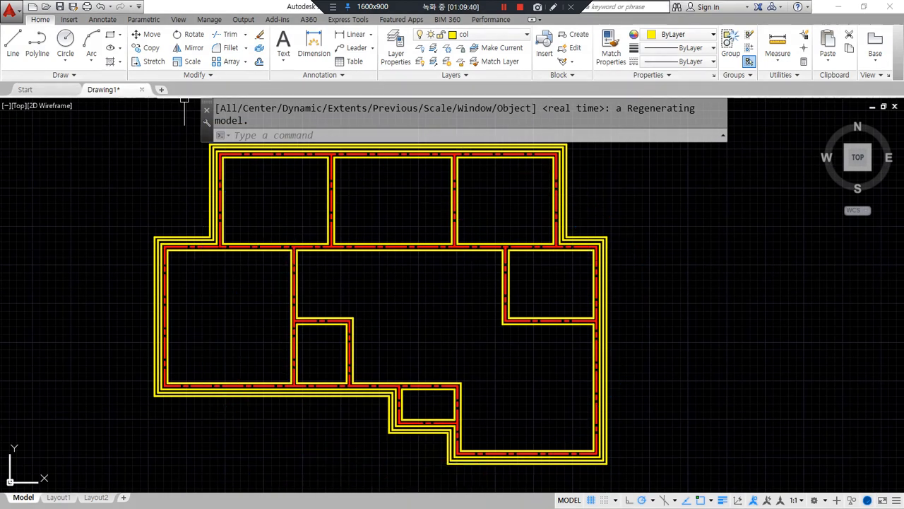
pyautogui.click(162, 90)
pyautogui.scroll(-1, 288, 285)
pyautogui.moveTo(345, 243); pyautogui.dragTo(339, 271, button='middle')
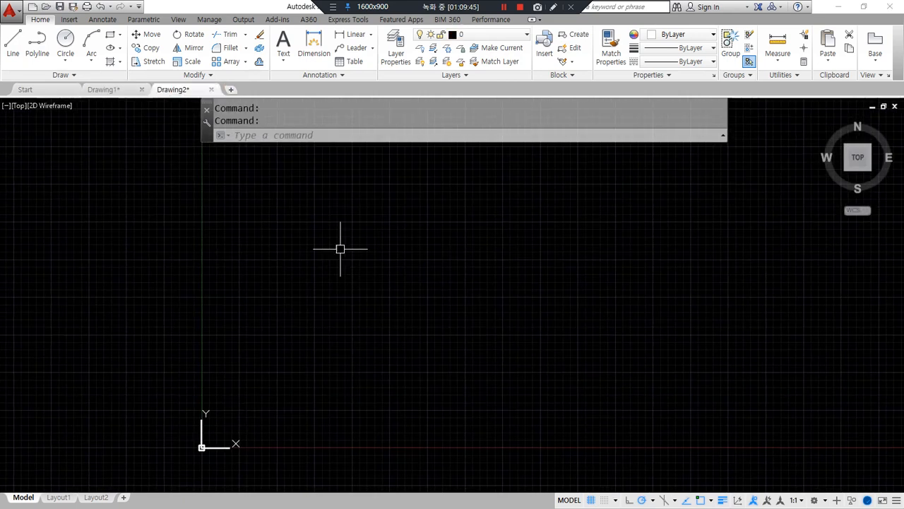
pyautogui.click(495, 34)
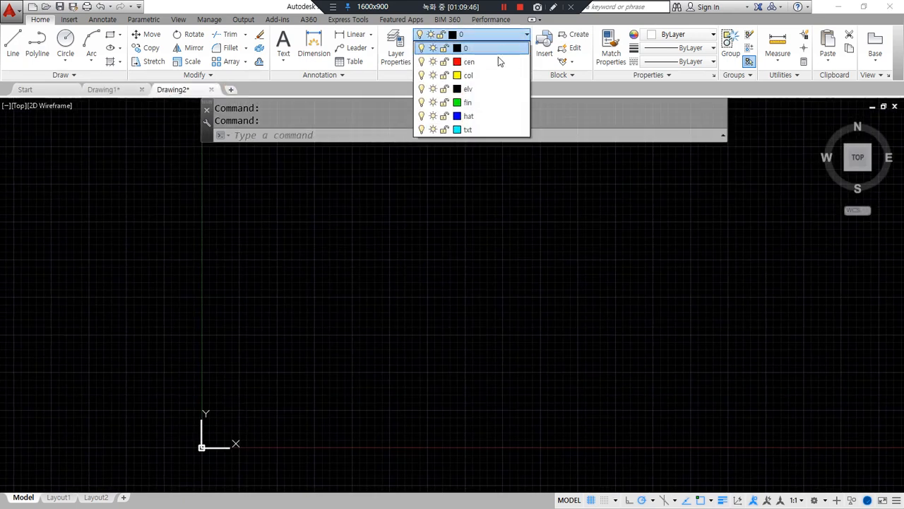
pyautogui.click(490, 89)
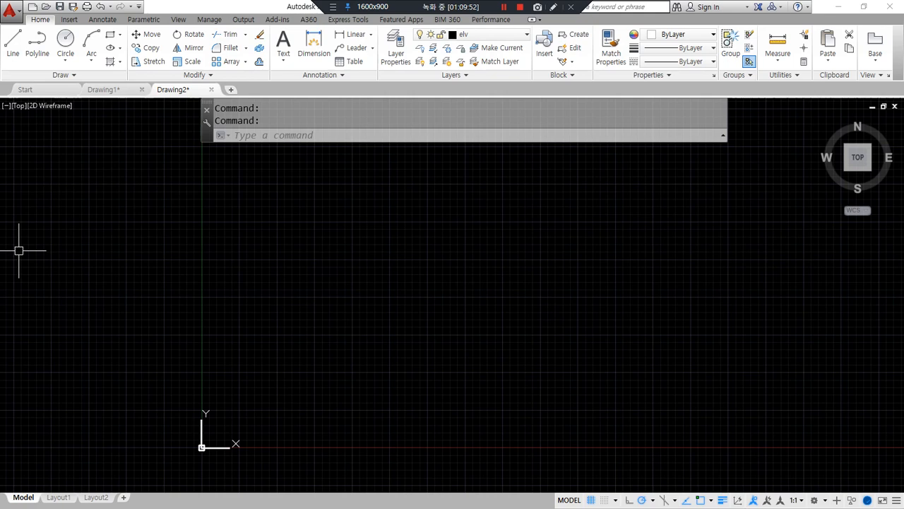
# Switch to the browser and examine the window elevations and their dimensions in the 창문그리기 post
pyautogui.hotkey('alt', 'Tab')
pyautogui.moveTo(246, 413)
pyautogui.mouseDown()
pyautogui.moveTo(204, 279)
pyautogui.moveTo(339, 319)
pyautogui.moveTo(255, 422)
pyautogui.mouseUp()
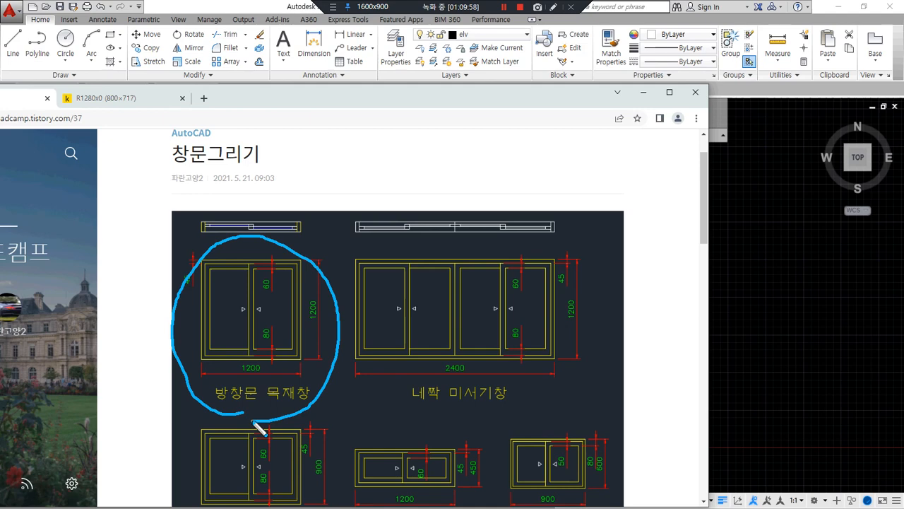
pyautogui.moveTo(123, 405)
pyautogui.mouseDown()
pyautogui.moveTo(195, 365)
pyautogui.moveTo(174, 408)
pyautogui.mouseUp()
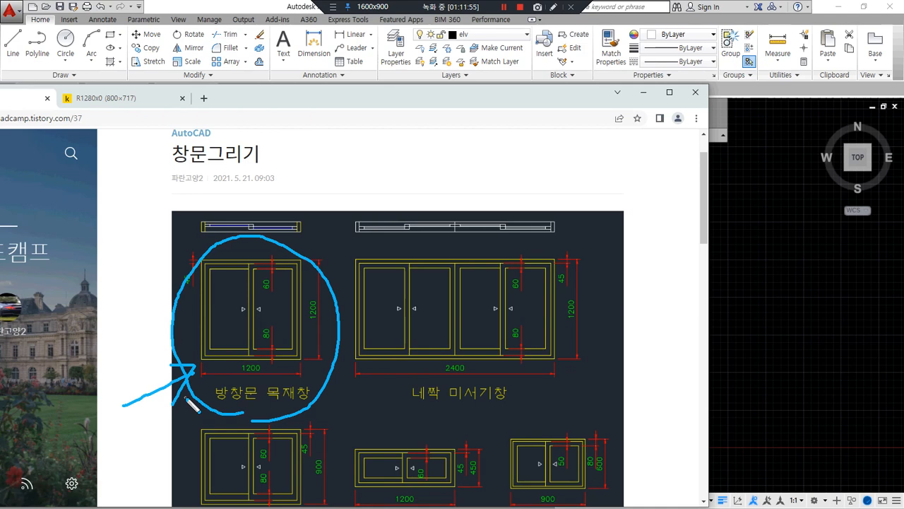
pyautogui.scroll(-3, 269, 345)
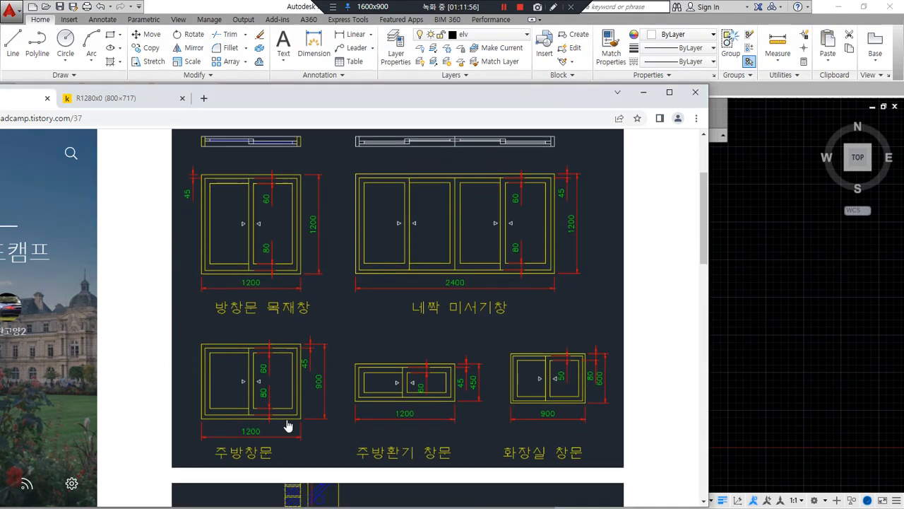
pyautogui.moveTo(253, 325)
pyautogui.mouseDown()
pyautogui.moveTo(247, 185)
pyautogui.moveTo(314, 314)
pyautogui.moveTo(297, 319)
pyautogui.mouseUp()
pyautogui.moveTo(439, 330)
pyautogui.mouseDown()
pyautogui.moveTo(358, 303)
pyautogui.moveTo(495, 308)
pyautogui.moveTo(447, 332)
pyautogui.mouseUp()
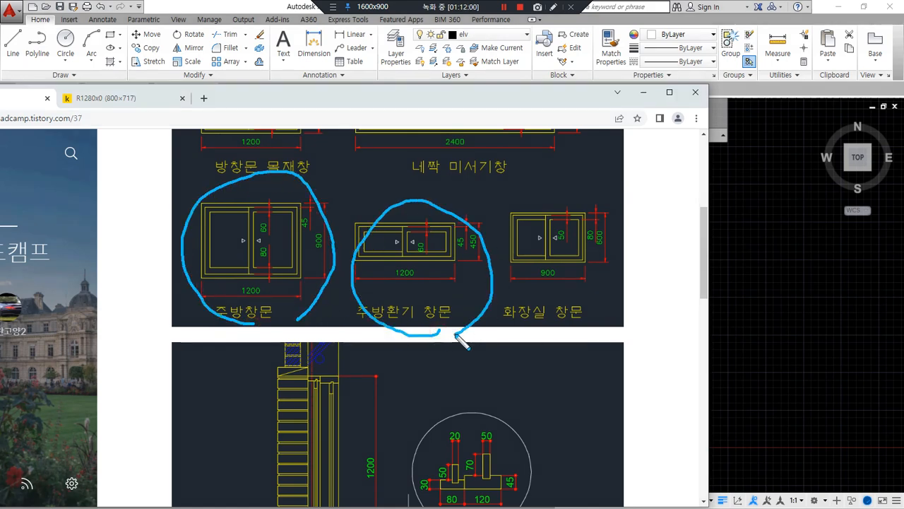
pyautogui.moveTo(583, 324)
pyautogui.mouseDown()
pyautogui.moveTo(624, 289)
pyautogui.moveTo(590, 322)
pyautogui.mouseUp()
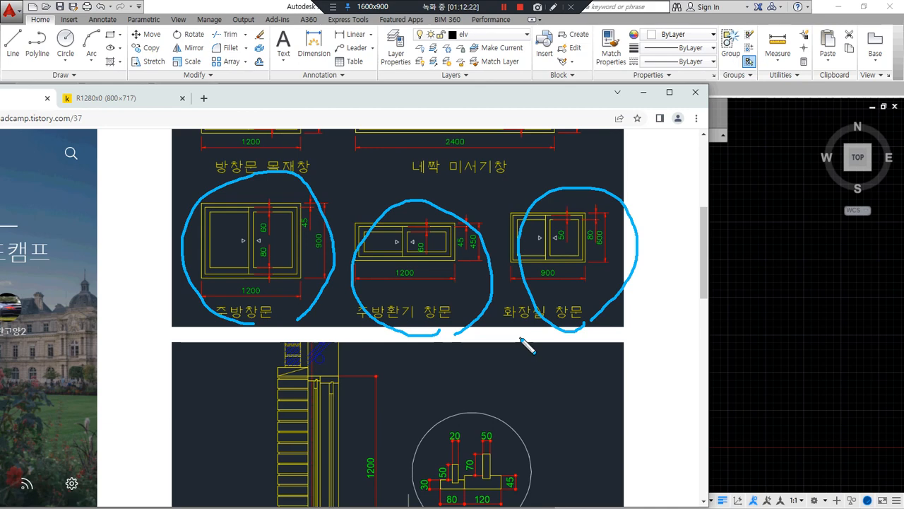
pyautogui.scroll(3, 276, 175)
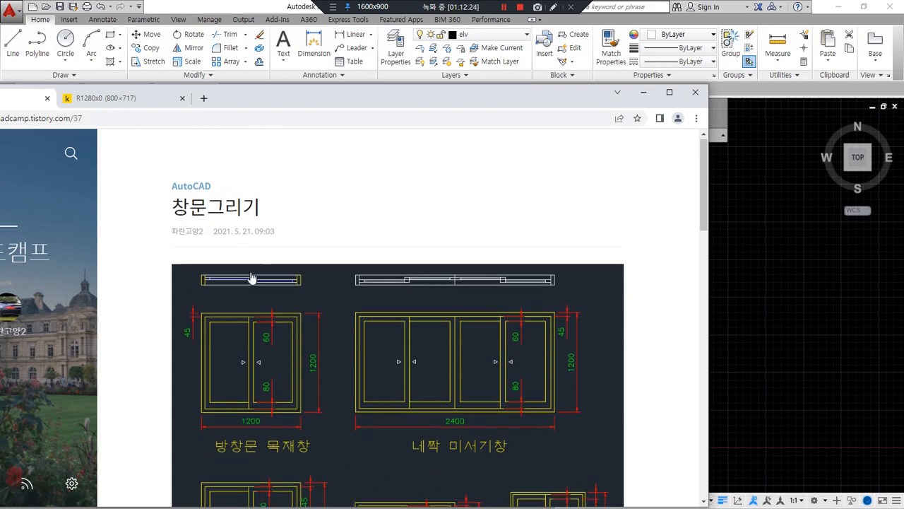
pyautogui.moveTo(244, 387)
pyautogui.mouseDown()
pyautogui.moveTo(232, 267)
pyautogui.moveTo(322, 357)
pyautogui.moveTo(249, 382)
pyautogui.mouseUp()
pyautogui.moveTo(275, 325)
pyautogui.mouseDown()
pyautogui.moveTo(427, 473)
pyautogui.moveTo(529, 467)
pyautogui.moveTo(529, 504)
pyautogui.mouseUp()
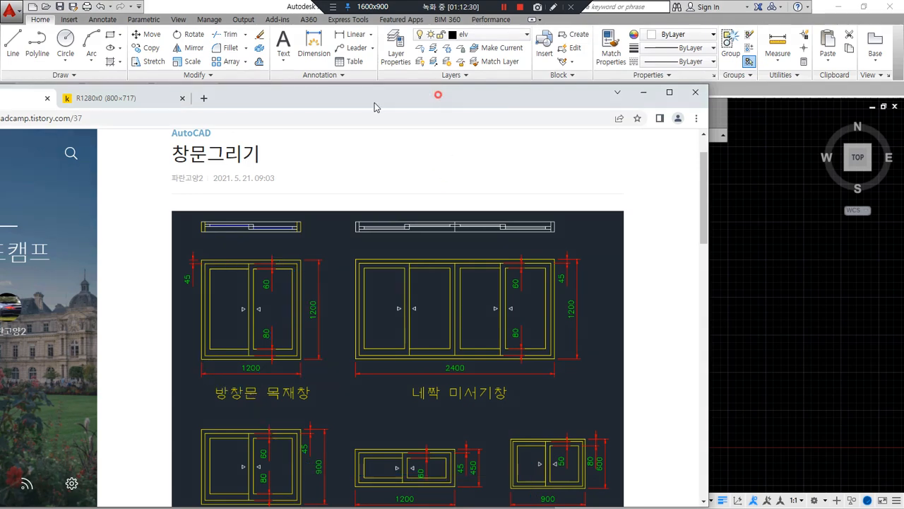
# Return to AutoCAD and draw a 1200 by 1200 rectangle as the outer window frame
pyautogui.hotkey('alt', 'Tab')
pyautogui.write('rec')
pyautogui.press('Return')
pyautogui.click(231, 333)
pyautogui.write('@120')
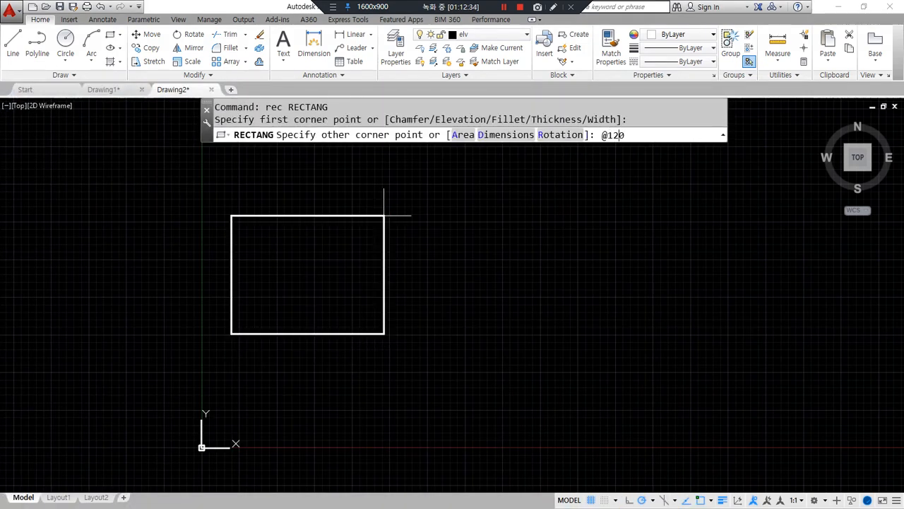
pyautogui.write('0,1200')
pyautogui.press('Return')
pyautogui.write('z')
pyautogui.press('Return')
pyautogui.write('a')
pyautogui.press('Return')
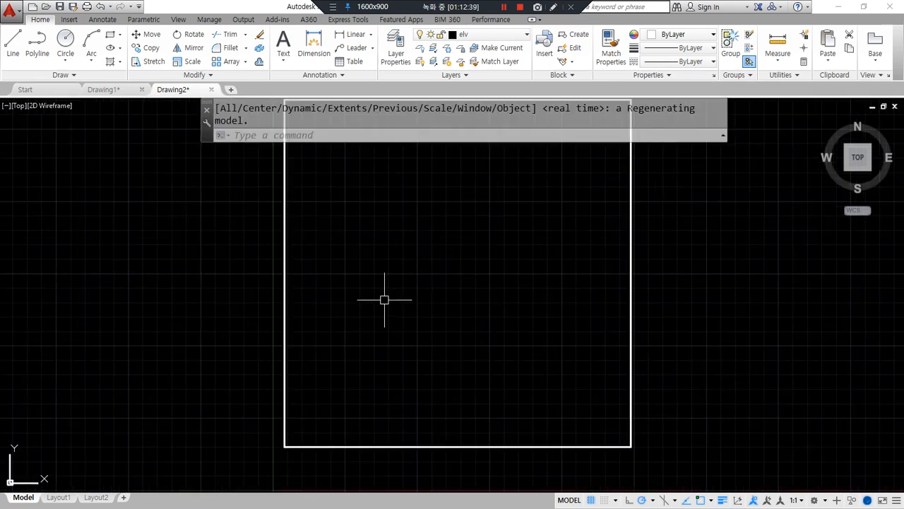
# Offset the outer frame rectangle 45 inward
pyautogui.moveTo(371, 287); pyautogui.dragTo(328, 333, button='middle')
pyautogui.moveTo(274, 426)
pyautogui.mouseDown()
pyautogui.moveTo(287, 229)
pyautogui.moveTo(394, 216)
pyautogui.moveTo(489, 240)
pyautogui.moveTo(501, 425)
pyautogui.moveTo(260, 417)
pyautogui.mouseUp()
pyautogui.moveTo(394, 212)
pyautogui.mouseDown()
pyautogui.moveTo(396, 242)
pyautogui.moveTo(408, 225)
pyautogui.mouseUp()
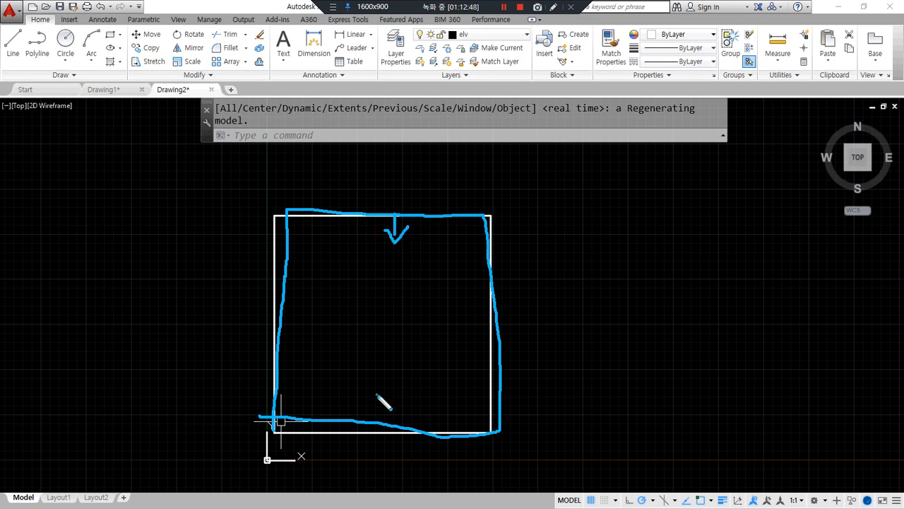
pyautogui.press('Escape')
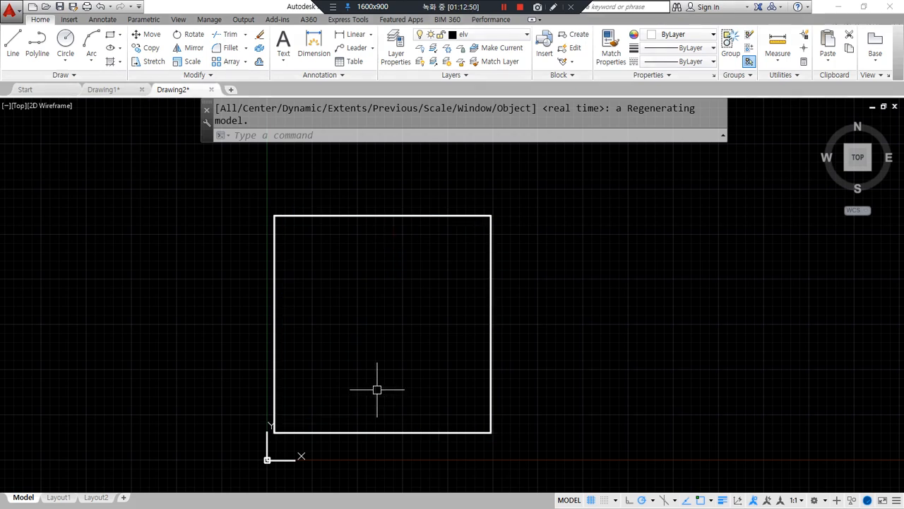
pyautogui.write('o')
pyautogui.press('Return')
pyautogui.write('45')
pyautogui.press('Return')
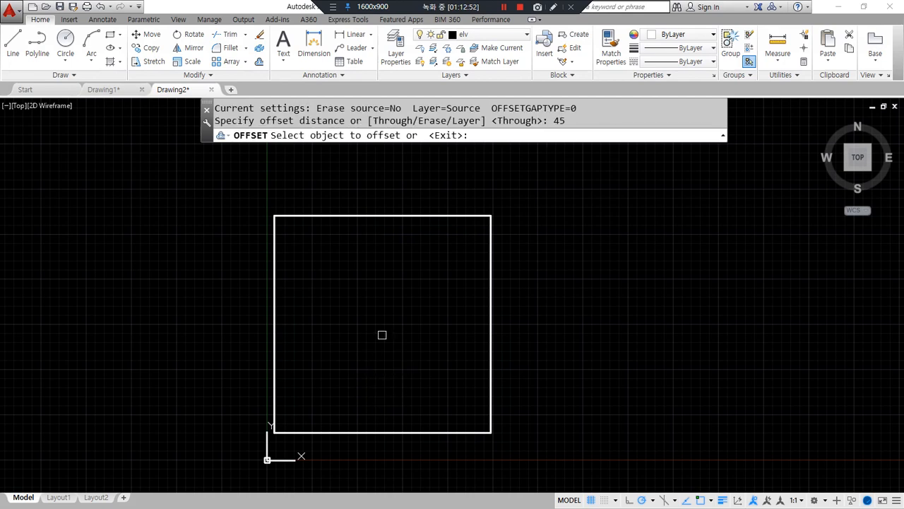
pyautogui.click(387, 216)
pyautogui.click(387, 297)
pyautogui.press('Return')
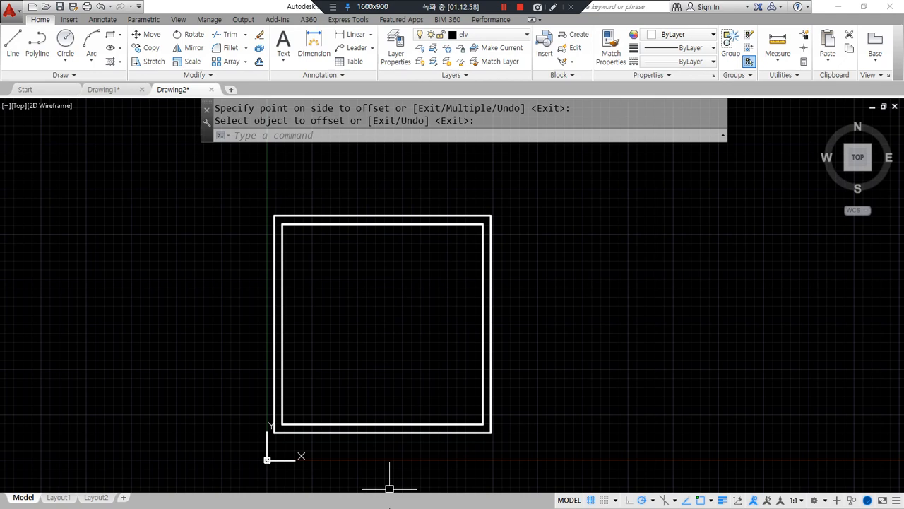
# Draw a rectangle from the inner frame's upper-right corner to the midpoint of its lower edge as the right sash
pyautogui.write('rec')
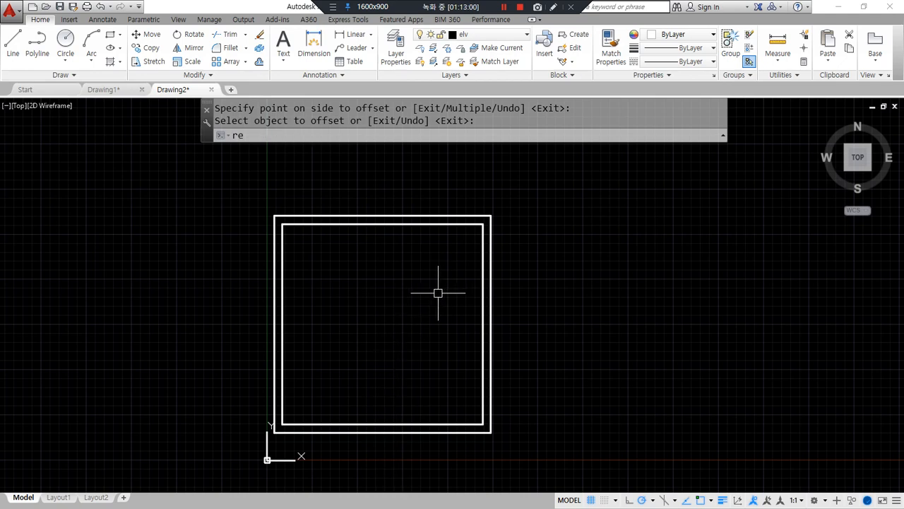
pyautogui.press('Return')
pyautogui.click(483, 225)
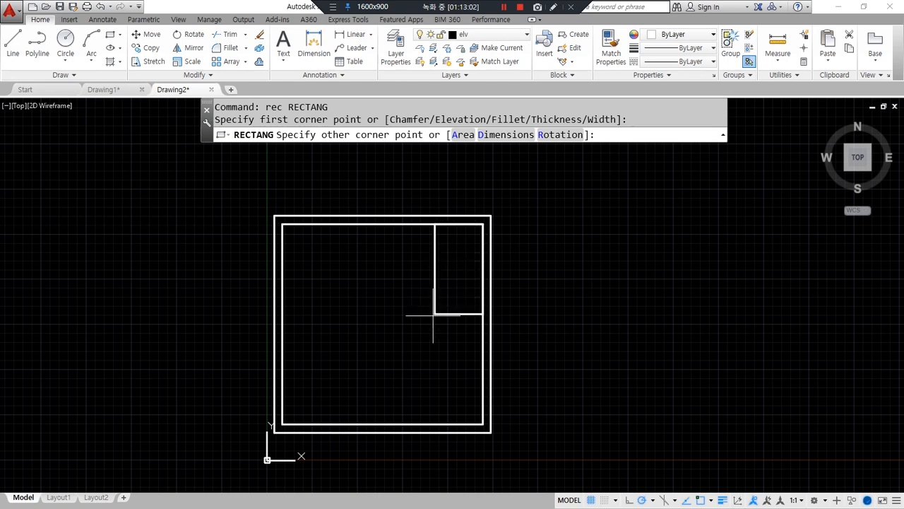
pyautogui.click(383, 424)
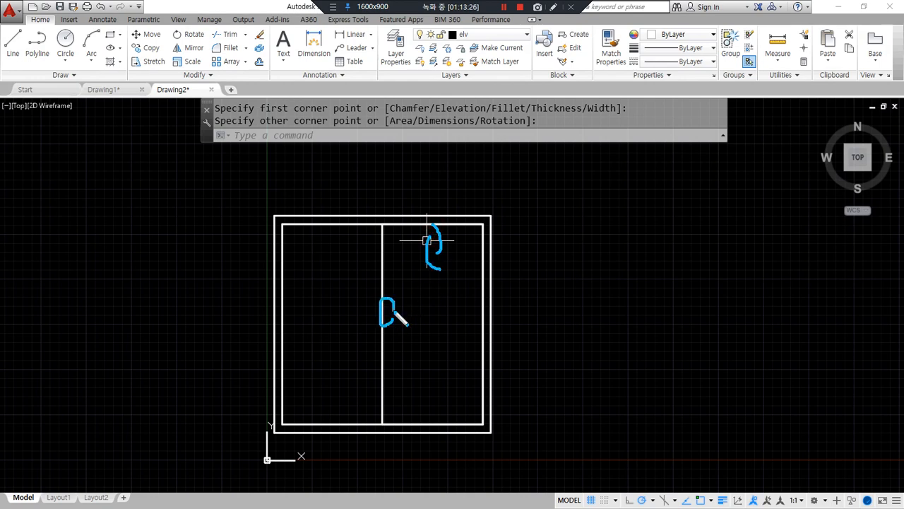
# Stretch the right sash's central vertical edge 30 to the left
pyautogui.scroll(6, 382, 326)
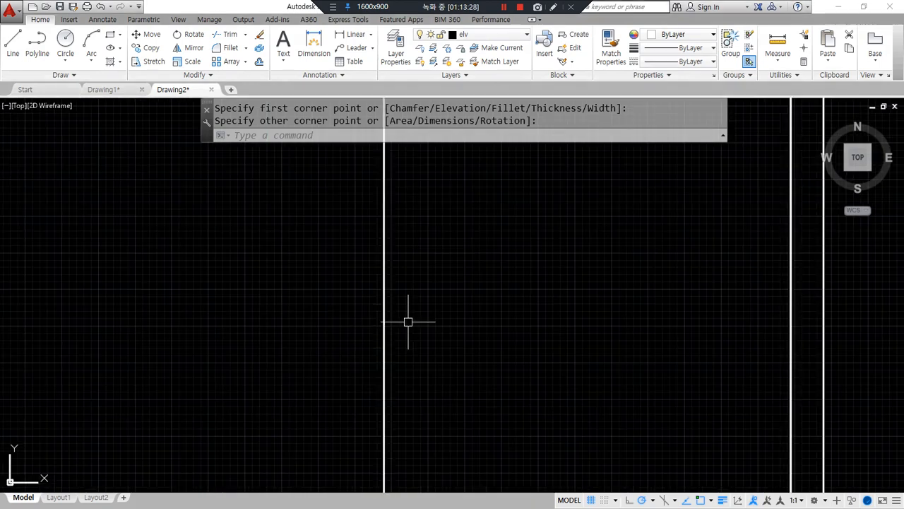
pyautogui.moveTo(361, 292); pyautogui.dragTo(436, 289)
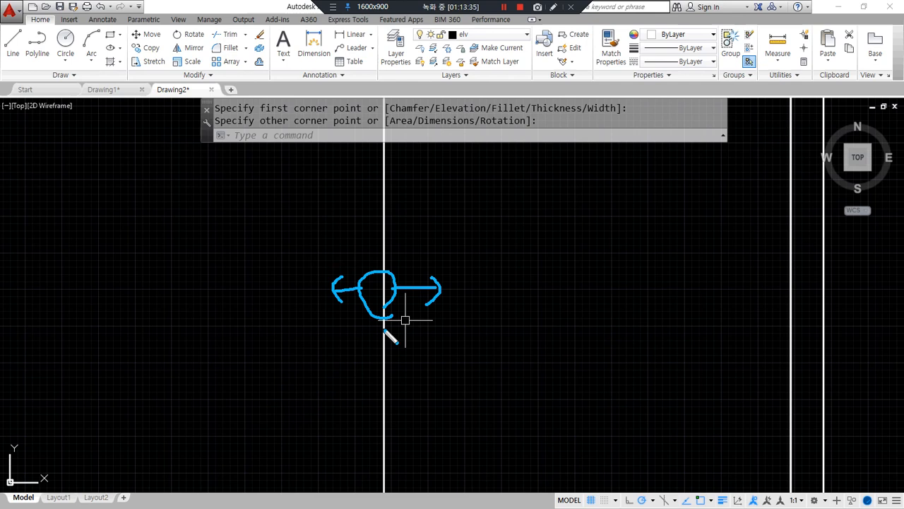
pyautogui.rightClick(444, 323)
pyautogui.click(467, 309)
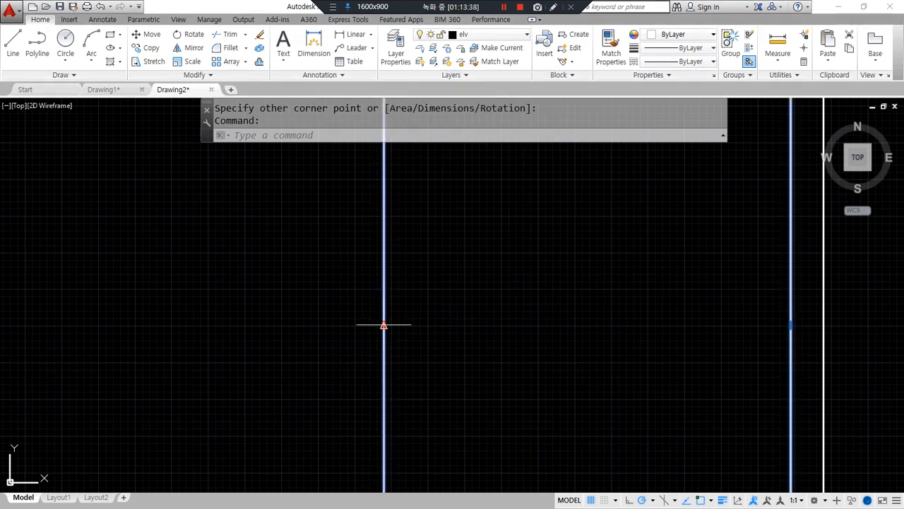
pyautogui.click(383, 325)
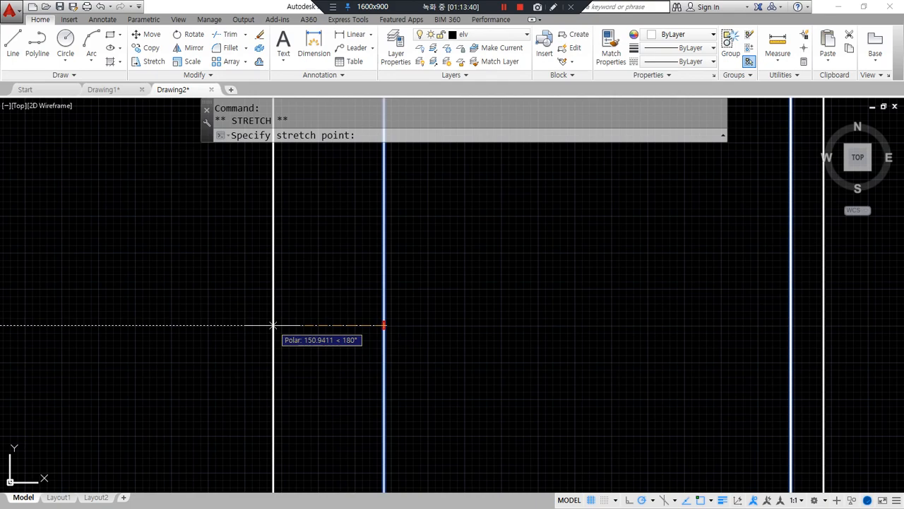
pyautogui.write('30')
pyautogui.press('Return')
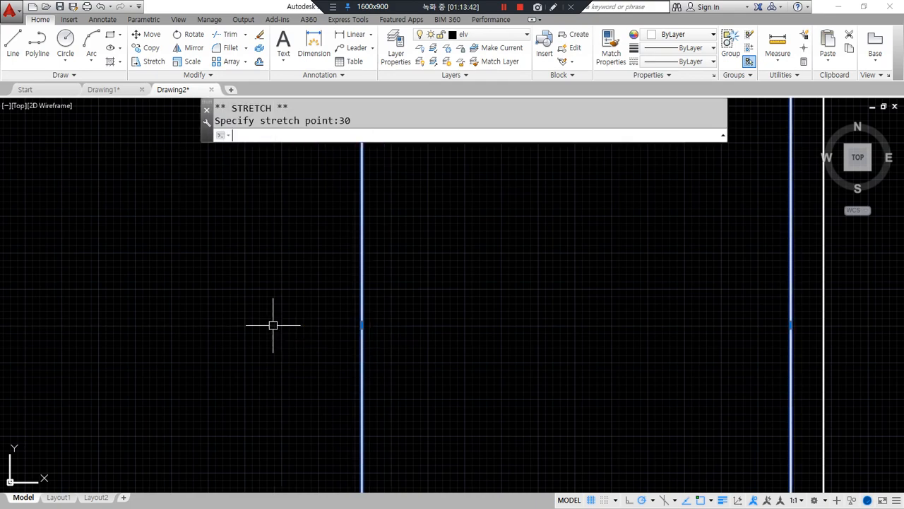
pyautogui.scroll(-5, 414, 343)
pyautogui.press('Escape')
pyautogui.scroll(2, 424, 305)
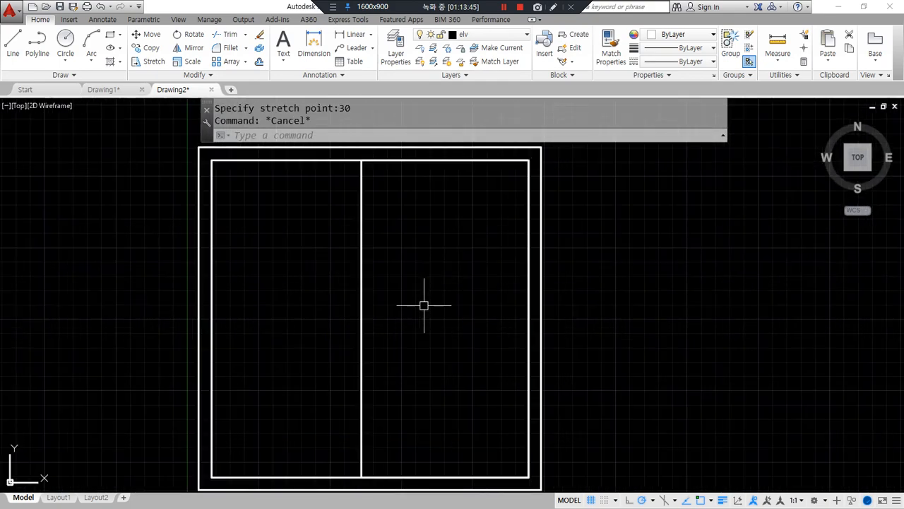
pyautogui.write('o')
pyautogui.press('Return')
pyautogui.write('60')
pyautogui.press('Return')
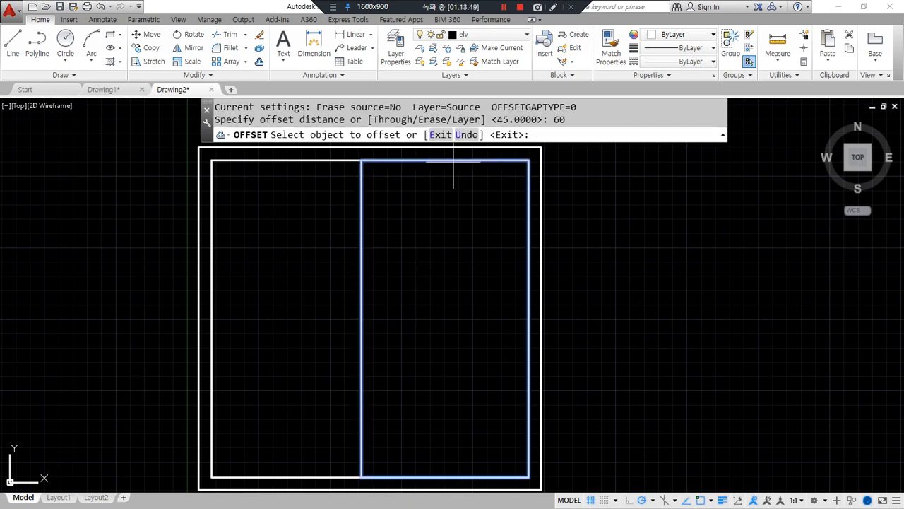
pyautogui.click(454, 161)
pyautogui.press('Escape')
pyautogui.press('Return')
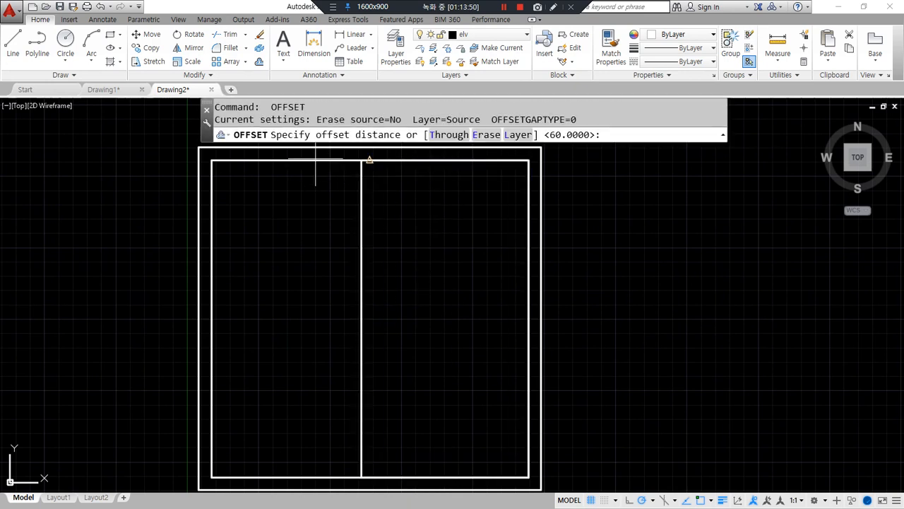
pyautogui.press('Escape')
pyautogui.press('Escape')
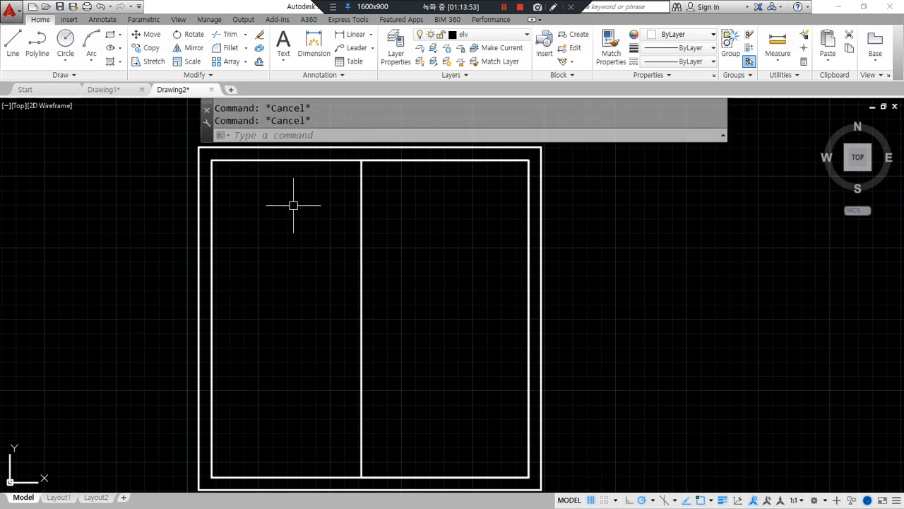
# Erase the right sash rectangle
pyautogui.click(389, 219)
pyautogui.click(279, 297)
pyautogui.write('e')
pyautogui.press('Return')
# Offset the inner frame rectangle 60 inward to form the sash outline
pyautogui.write('o')
pyautogui.press('Return')
pyautogui.write('60')
pyautogui.press('Return')
pyautogui.click(311, 161)
pyautogui.click(325, 275)
pyautogui.press('Return')
# Draw a vertical centre line between the midpoints of the 45-offset frame's upper and lower edges
pyautogui.write('l')
pyautogui.press('Return')
pyautogui.click(370, 162)
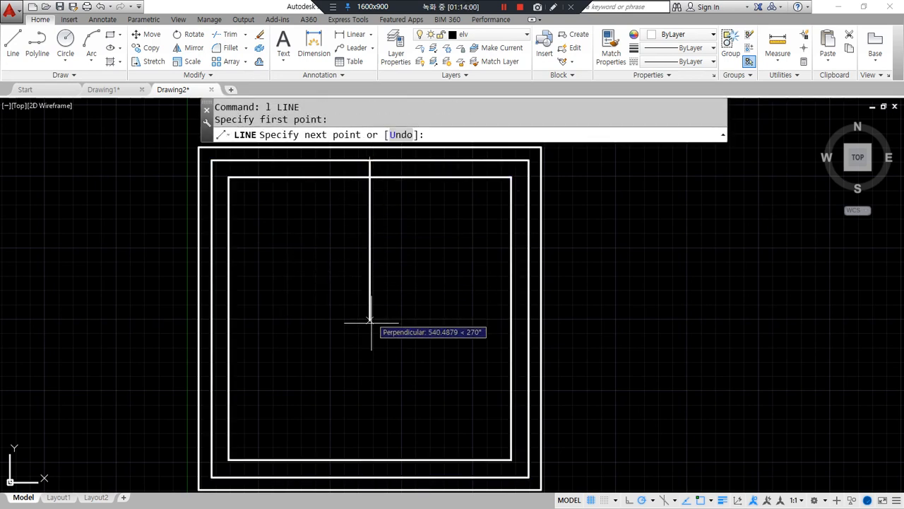
pyautogui.click(369, 477)
pyautogui.press('Return')
# Offset the vertical centre line 30 to both sides
pyautogui.write('o')
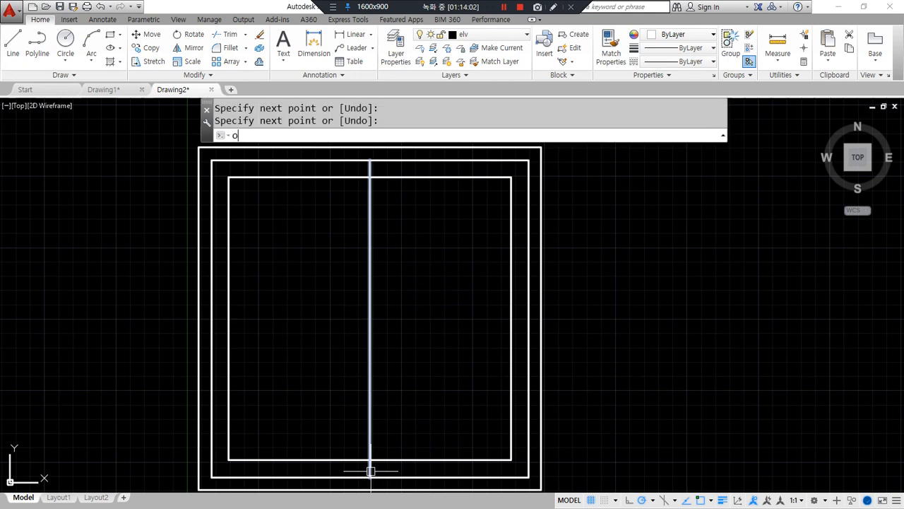
pyautogui.press('Return')
pyautogui.write('30')
pyautogui.press('Return')
pyautogui.click(370, 353)
pyautogui.click(380, 328)
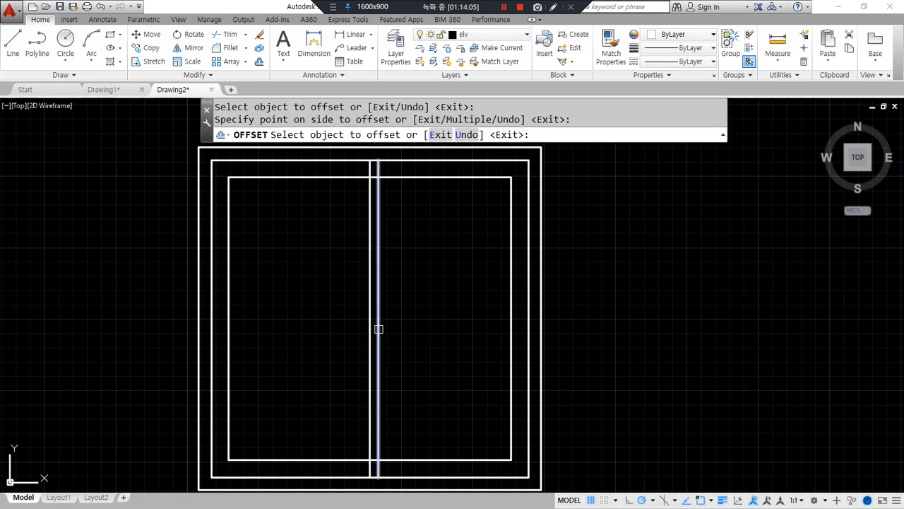
pyautogui.click(366, 320)
pyautogui.click(354, 308)
pyautogui.press('Return')
# Erase the original centre line, then trim the innermost rectangle between the two offset lines and the projecting ends of the right one
pyautogui.click(369, 295)
pyautogui.write('e')
pyautogui.press('Return')
pyautogui.write('tr')
pyautogui.press('Return')
pyautogui.press('Return')
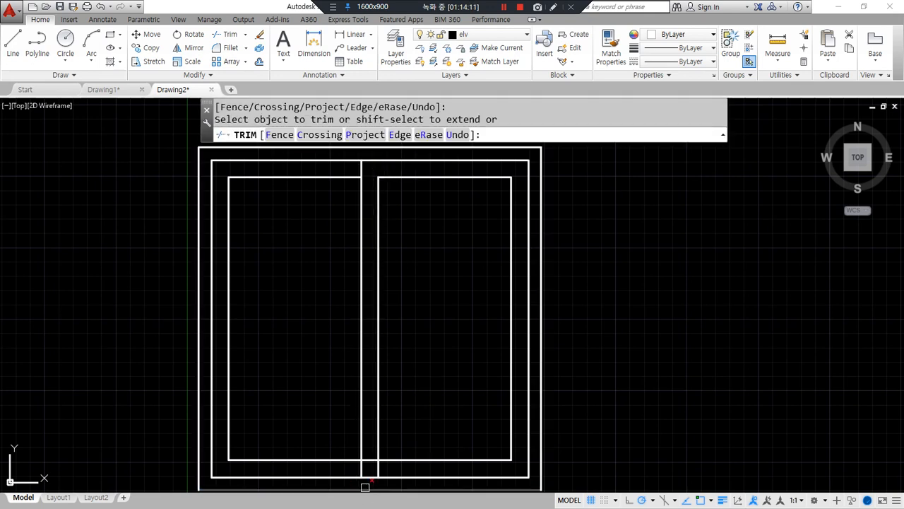
pyautogui.press('Return')
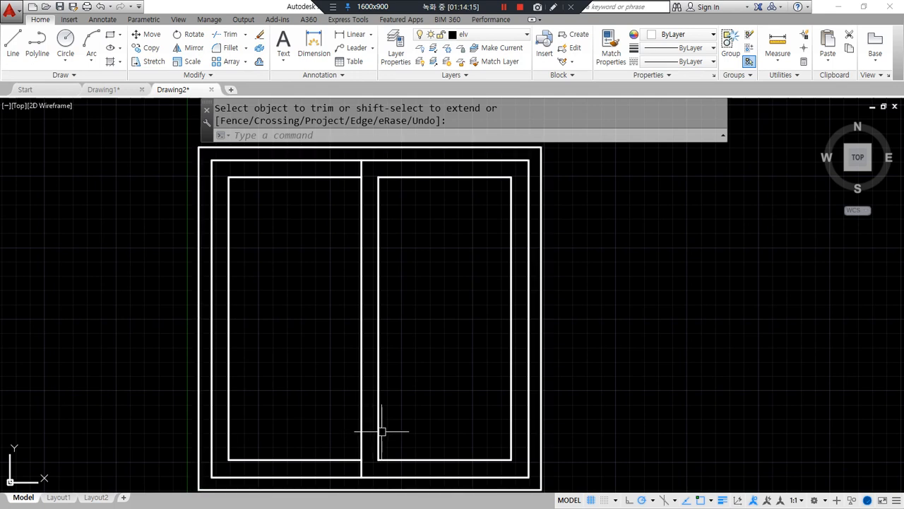
# Undo the trim, erase, centre-line offsets, centre line and 60 offset
pyautogui.hotkey('ctrl', 'z')
pyautogui.hotkey('ctrl', 'z')
pyautogui.hotkey('ctrl', 'z')
pyautogui.hotkey('ctrl', 'z')
pyautogui.hotkey('ctrl', 'z')
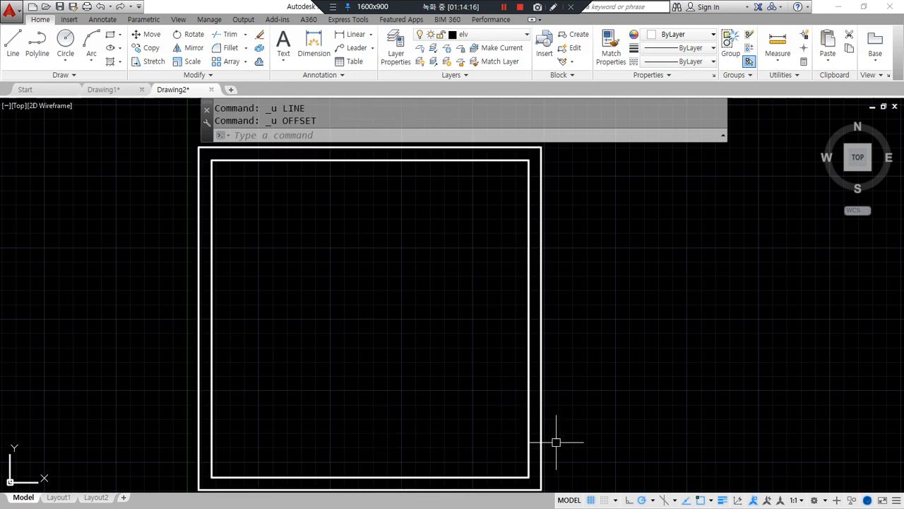
# Offset the 45-offset frame rectangle 60 inward
pyautogui.moveTo(354, 185); pyautogui.dragTo(353, 212)
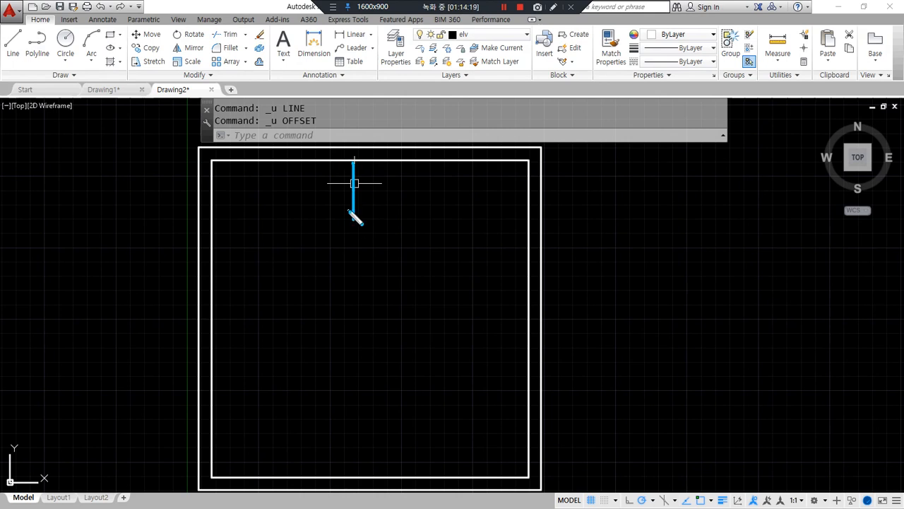
pyautogui.write('o')
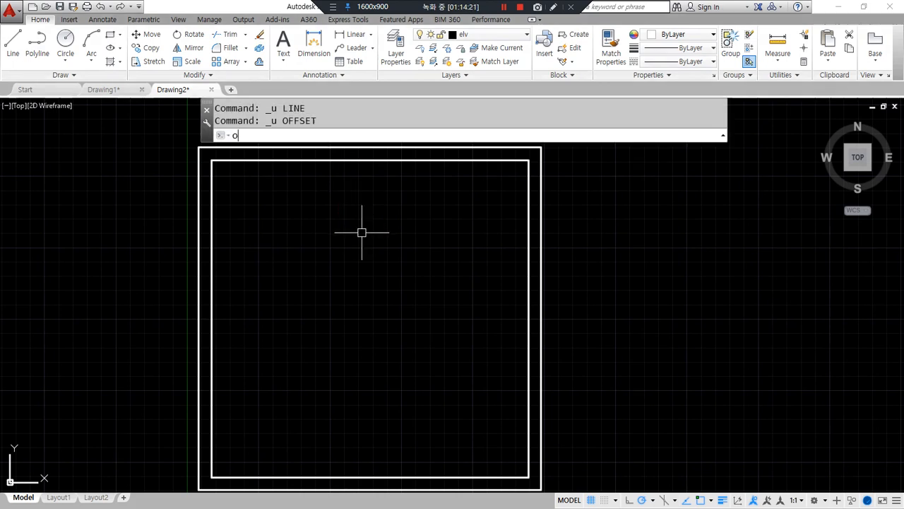
pyautogui.press('Return')
pyautogui.write('60')
pyautogui.press('Return')
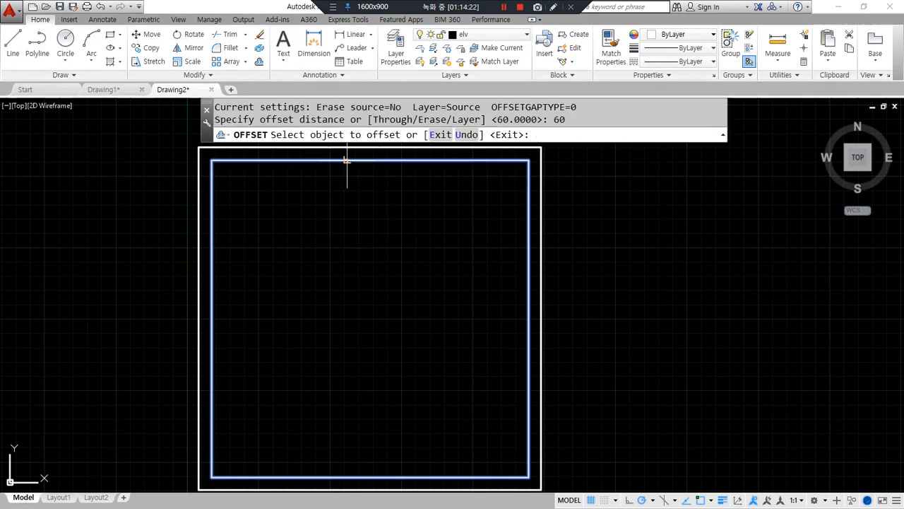
pyautogui.click(347, 161)
pyautogui.click(351, 294)
pyautogui.moveTo(462, 232)
pyautogui.mouseDown()
pyautogui.moveTo(485, 318)
pyautogui.moveTo(178, 301)
pyautogui.moveTo(495, 247)
pyautogui.mouseUp()
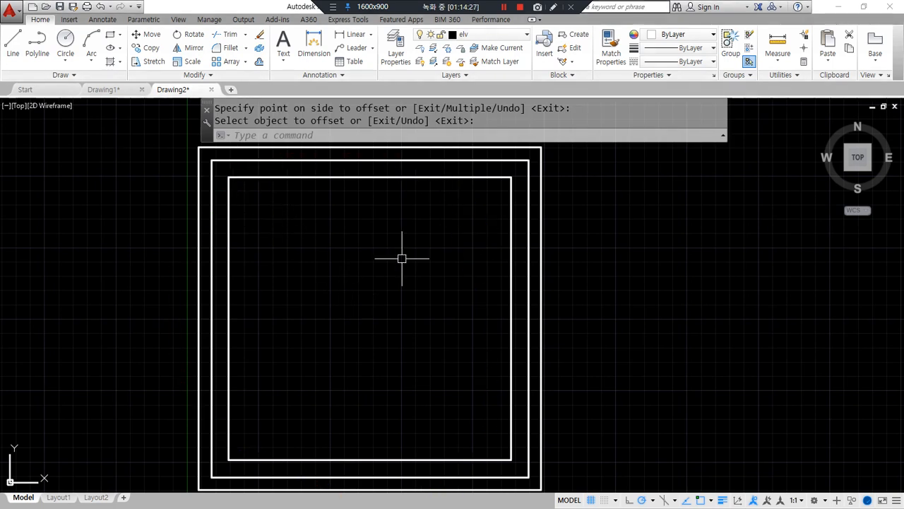
# Draw a vertical centre line between the midpoints of the middle rectangle's upper and lower edges
pyautogui.write('l')
pyautogui.press('Return')
pyautogui.click(370, 160)
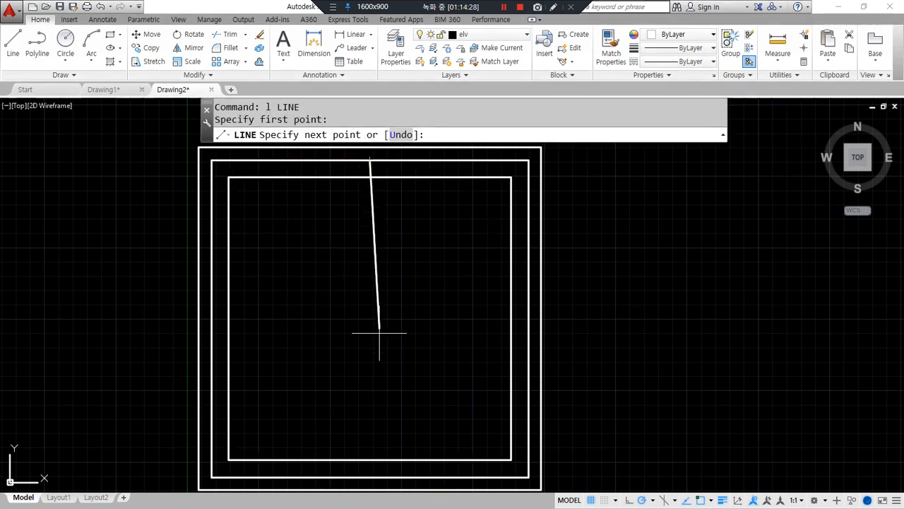
pyautogui.click(369, 477)
pyautogui.press('Return')
# Offset the vertical centre line 30 to both sides
pyautogui.write('o')
pyautogui.press('Return')
pyautogui.write('30')
pyautogui.press('Return')
pyautogui.click(370, 297)
pyautogui.click(428, 299)
pyautogui.click(367, 311)
pyautogui.click(325, 307)
pyautogui.press('Return')
# Erase the original centre line between its two offset copies
pyautogui.scroll(4, 370, 262)
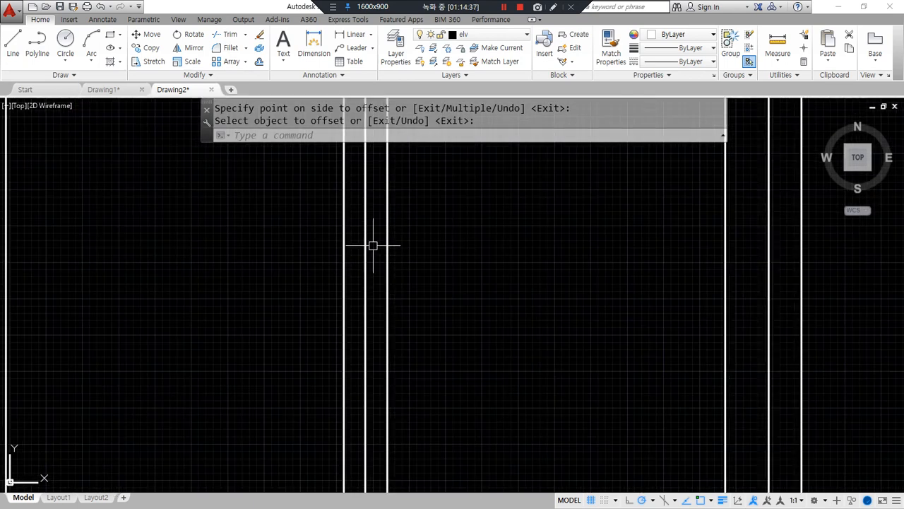
pyautogui.click(369, 252)
pyautogui.write('e')
pyautogui.press('Return')
# Trim the innermost rectangle between the two vertical lines and the projecting ends of the right vertical line
pyautogui.moveTo(387, 134); pyautogui.dragTo(352, 384, button='middle')
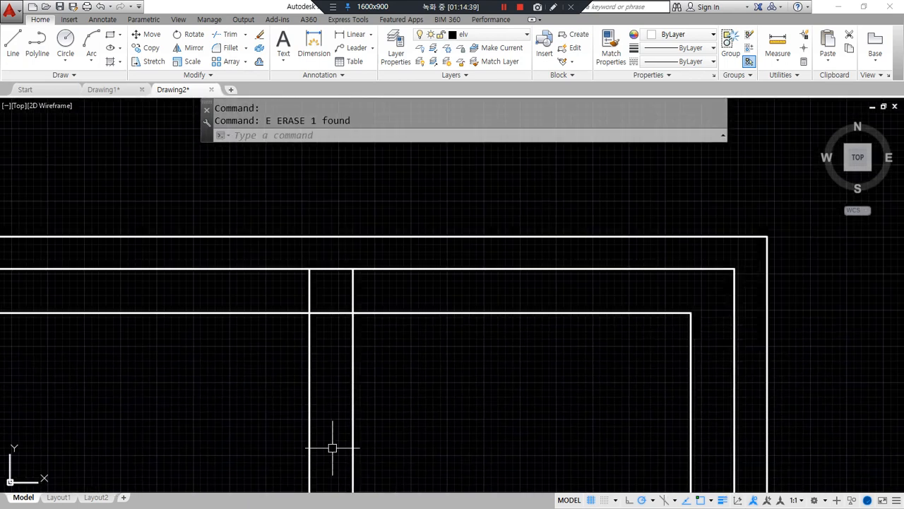
pyautogui.write('tr')
pyautogui.press('Return')
pyautogui.press('Return')
pyautogui.click(353, 300)
pyautogui.click(340, 310)
pyautogui.scroll(-5, 336, 317)
pyautogui.moveTo(335, 318); pyautogui.dragTo(302, 134, button='middle')
pyautogui.scroll(4, 303, 313)
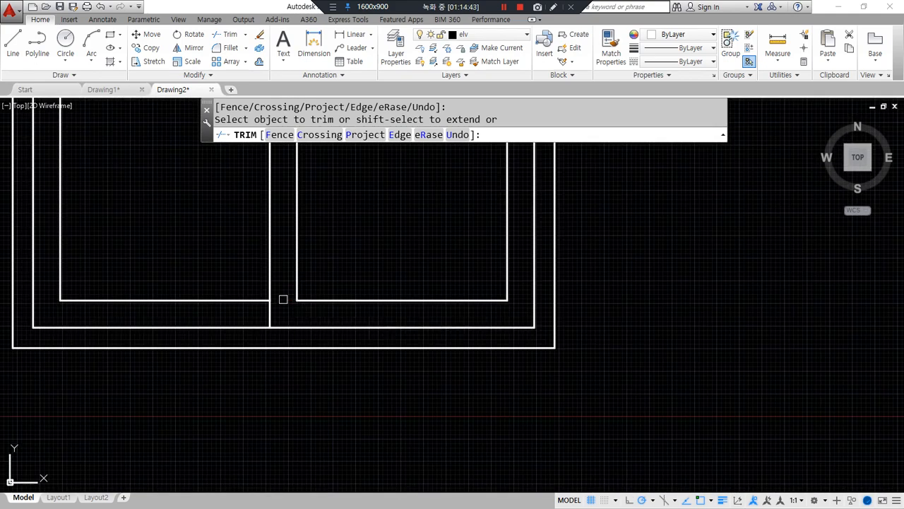
pyautogui.press('Return')
# Draw horizontal guide lines outward from the midpoints of the two vertical centre members, one into each sash
pyautogui.scroll(-2, 278, 330)
pyautogui.moveTo(278, 213); pyautogui.dragTo(279, 344, button='middle')
pyautogui.moveTo(279, 229); pyautogui.dragTo(279, 297, button='middle')
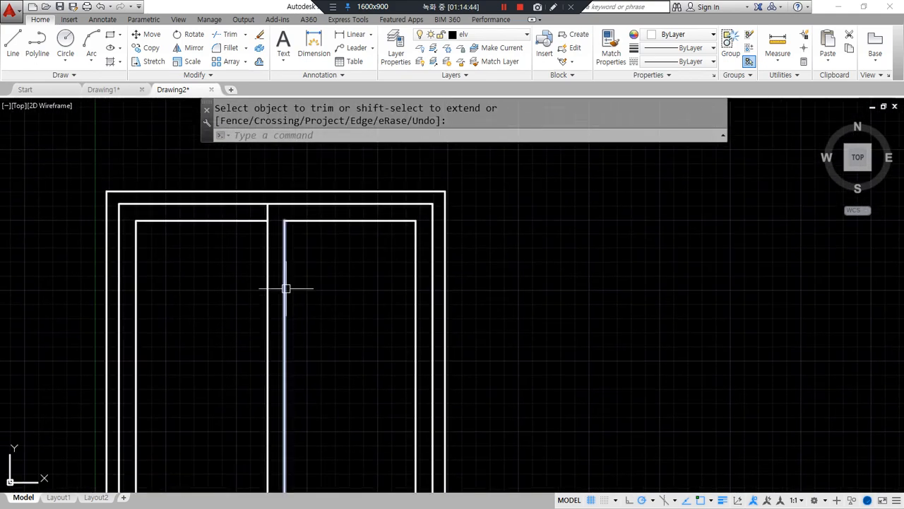
pyautogui.moveTo(270, 417); pyautogui.dragTo(271, 390, button='middle')
pyautogui.write('l')
pyautogui.press('Return')
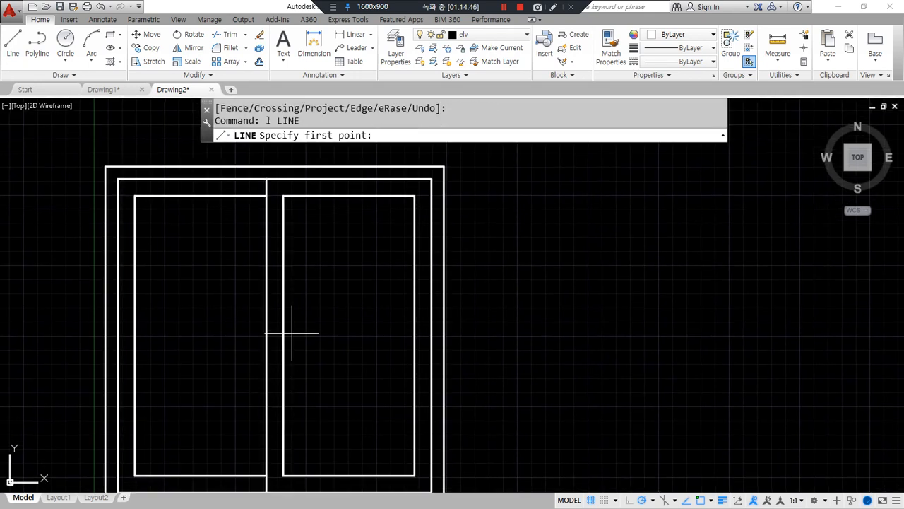
pyautogui.click(283, 336)
pyautogui.click(338, 336)
pyautogui.press('Return')
pyautogui.press('Return')
pyautogui.click(265, 337)
pyautogui.click(233, 336)
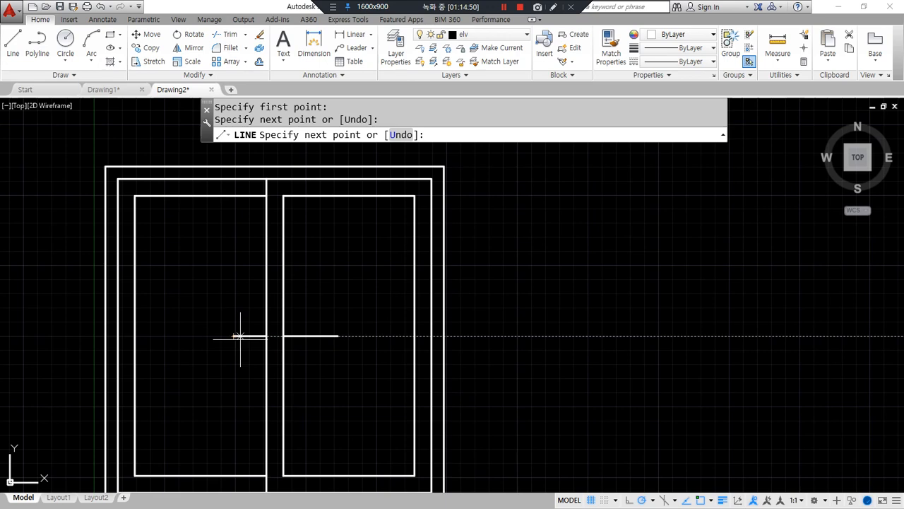
pyautogui.press('Return')
# Offset the two vertical centre member lines 50 outward, each into its own sash
pyautogui.scroll(4, 253, 349)
pyautogui.scroll(2, 329, 345)
pyautogui.moveTo(355, 359); pyautogui.dragTo(326, 426, button='middle')
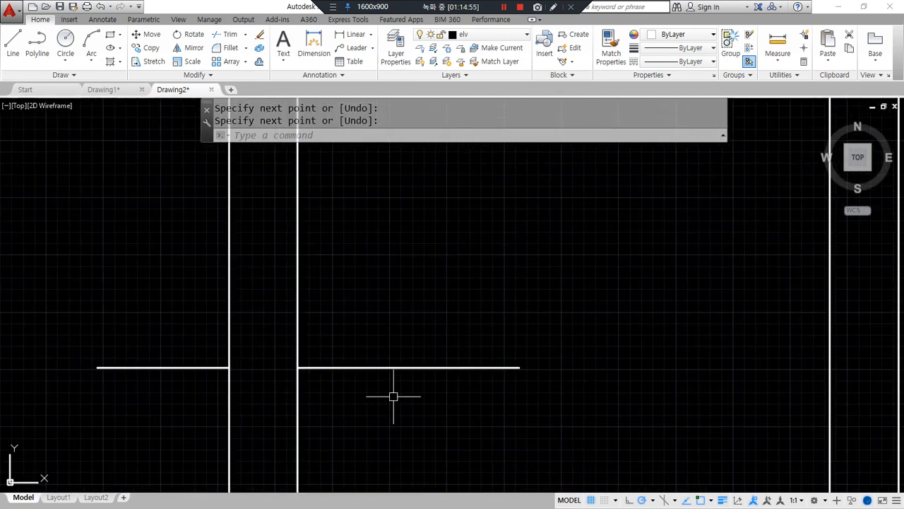
pyautogui.write('o')
pyautogui.press('Return')
pyautogui.write('50')
pyautogui.press('Return')
pyautogui.click(297, 326)
pyautogui.click(371, 323)
pyautogui.click(229, 332)
pyautogui.click(129, 337)
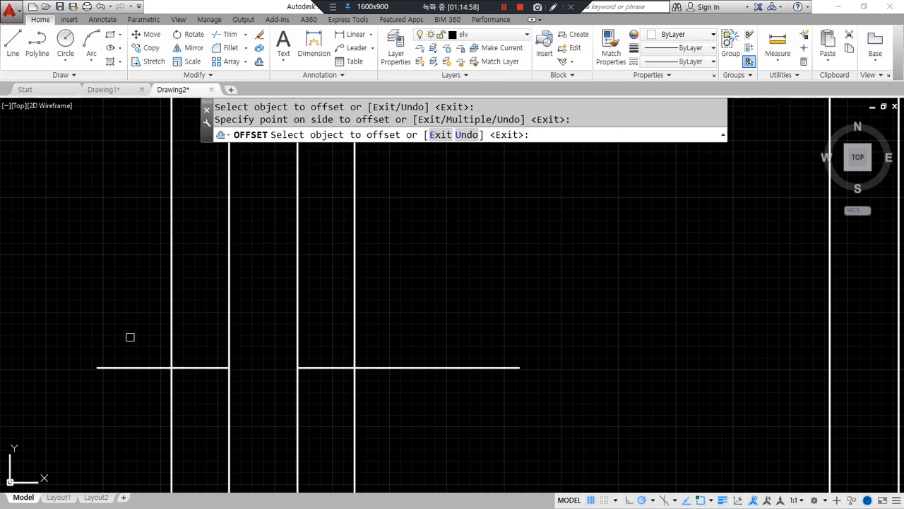
pyautogui.press('Return')
# Try a three-sided inscribed polygon of radius 50 at the left guide intersection, and erase it
pyautogui.write('pol')
pyautogui.press('Return')
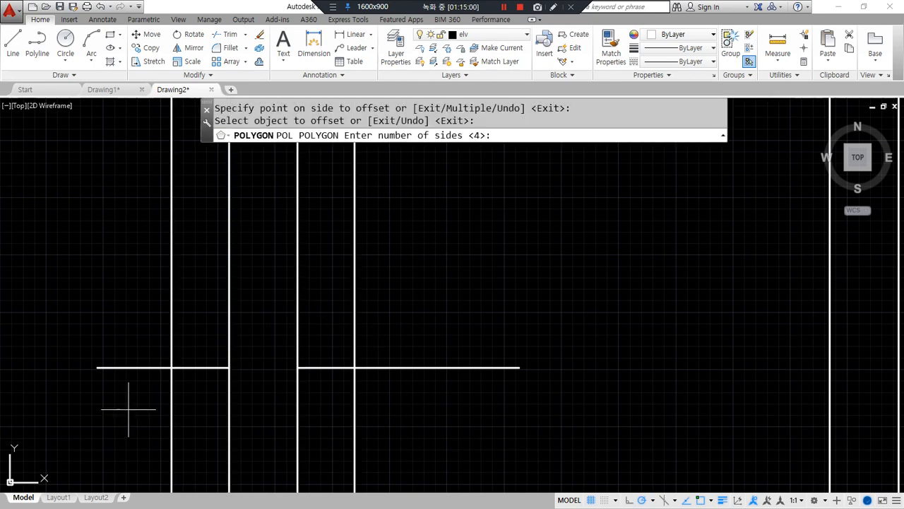
pyautogui.write('3')
pyautogui.press('Return')
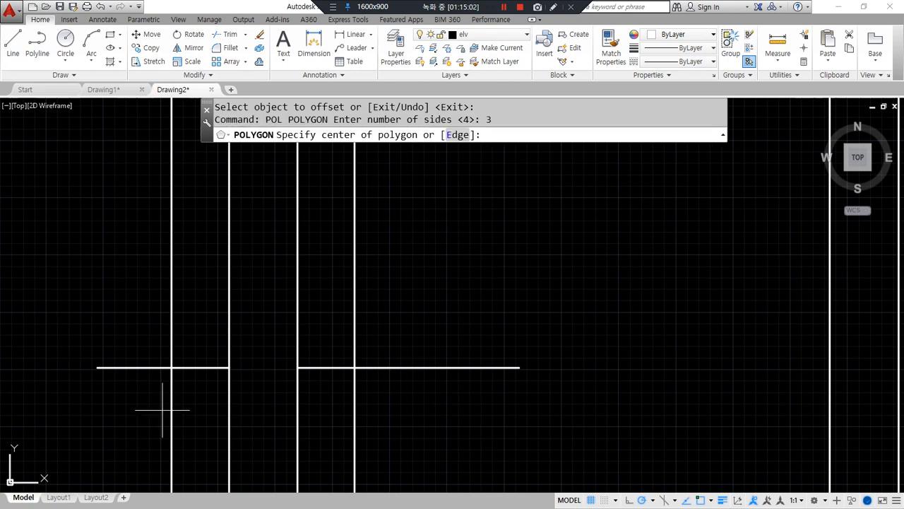
pyautogui.click(172, 368)
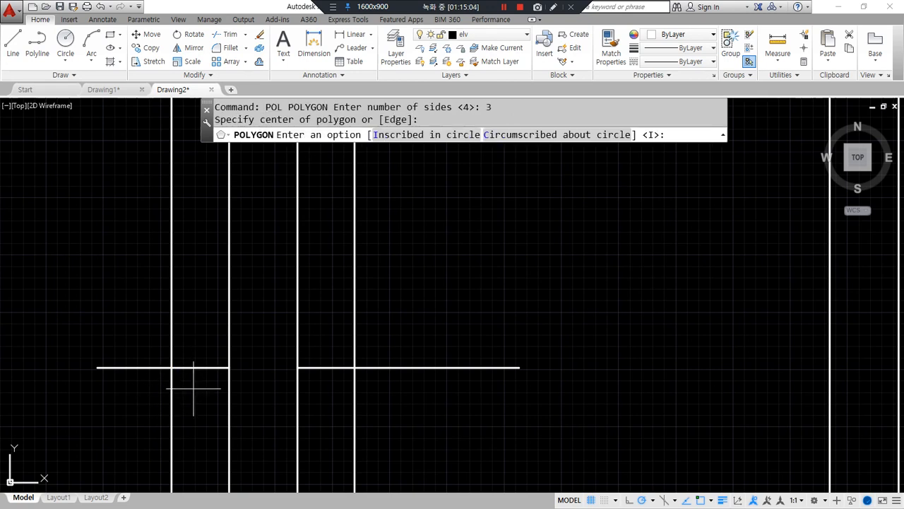
pyautogui.press('Return')
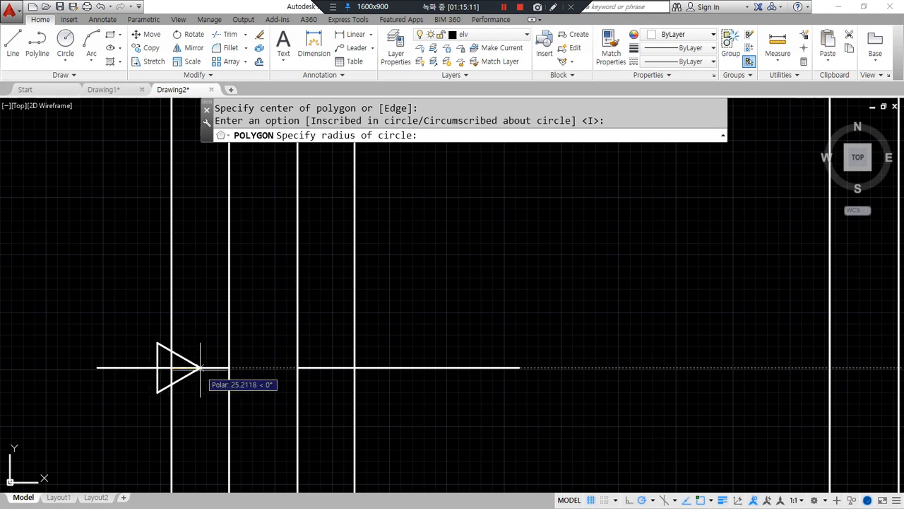
pyautogui.write('50')
pyautogui.press('Return')
pyautogui.click(185, 397)
pyautogui.write('e')
pyautogui.press('Return')
pyautogui.write('c')
pyautogui.press('Return')
pyautogui.press('Escape')
pyautogui.press('Escape')
# Draw a three-sided polygon inscribed in a circle of radius 30, centred on the left guide intersection
pyautogui.write('pol')
pyautogui.press('Return')
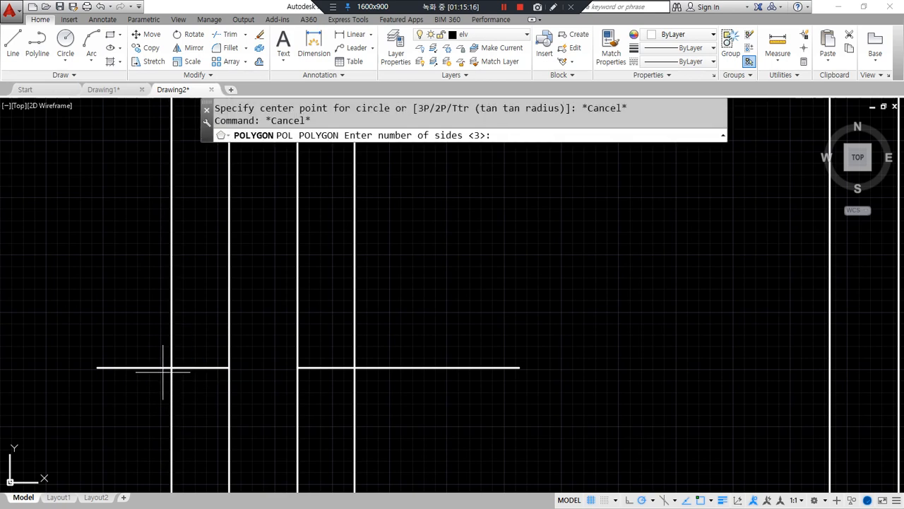
pyautogui.press('Return')
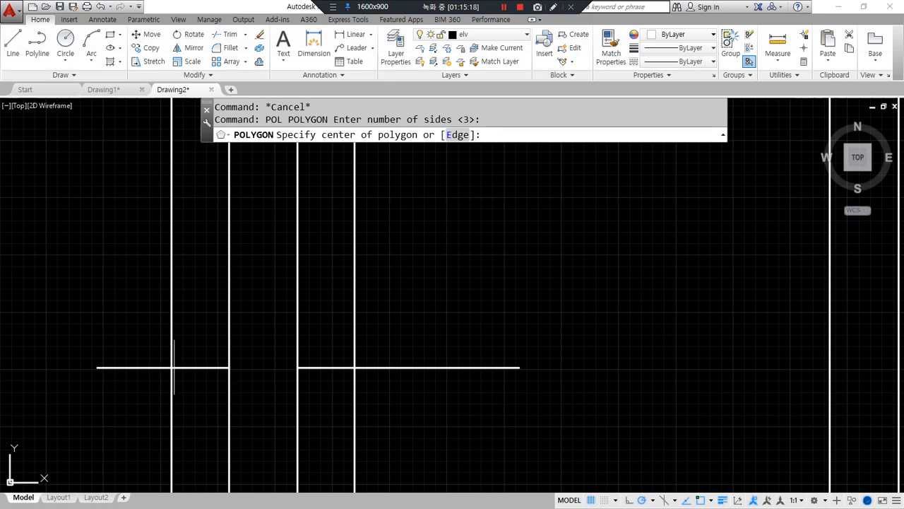
pyautogui.click(170, 367)
pyautogui.press('Return')
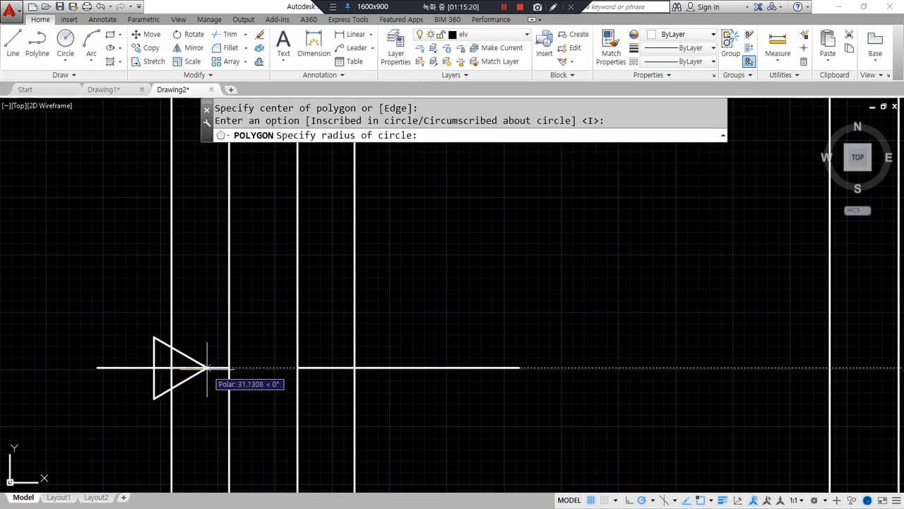
pyautogui.write('30')
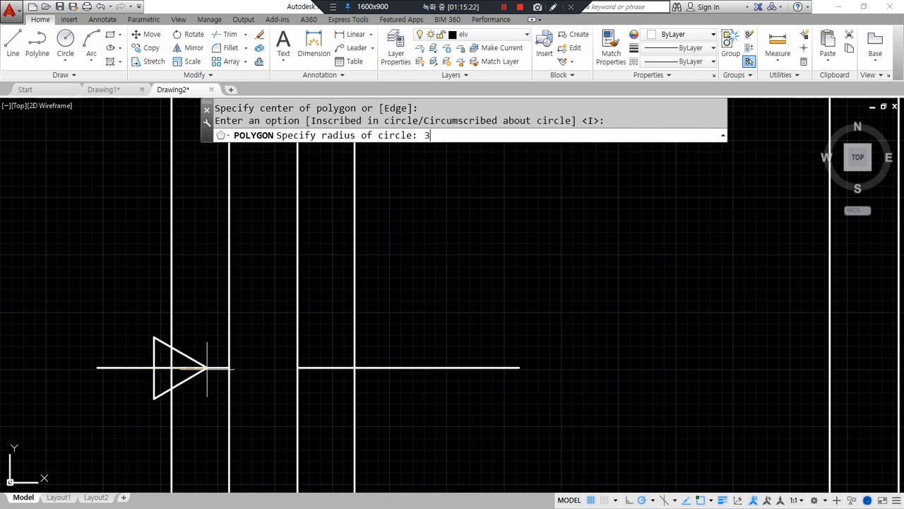
pyautogui.press('Return')
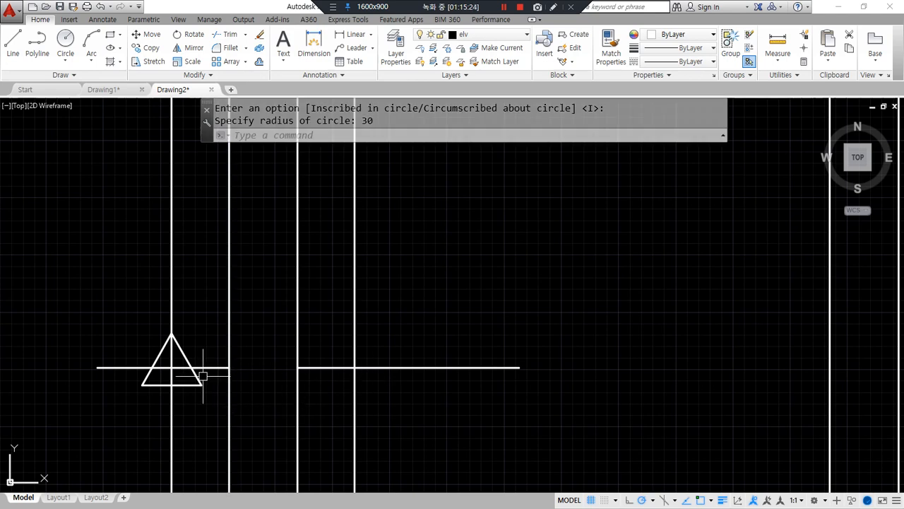
pyautogui.write('ro')
pyautogui.press('Return')
pyautogui.click(184, 361)
pyautogui.press('Return')
pyautogui.click(172, 333)
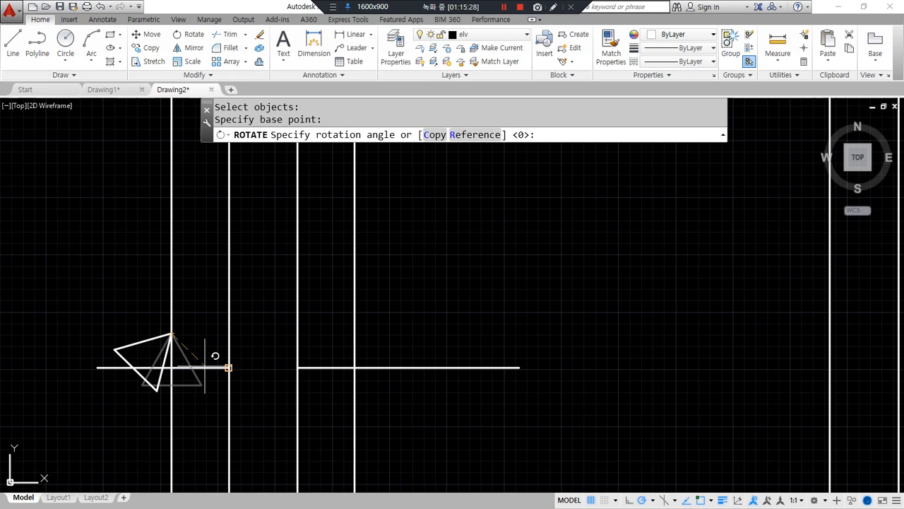
pyautogui.press('Escape')
# Rotate the left triangle by -60 degrees about the guide intersection at its centre
pyautogui.press('Return')
pyautogui.click(190, 364)
pyautogui.press('Return')
pyautogui.click(171, 368)
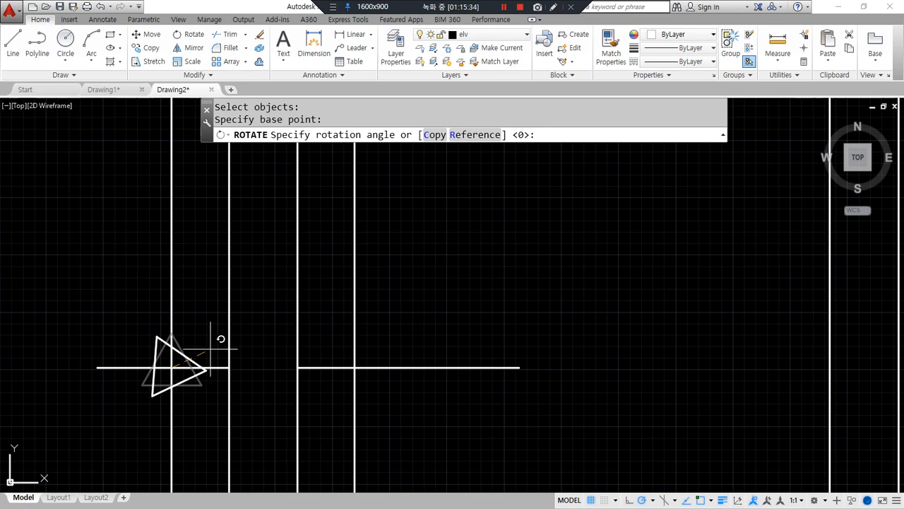
pyautogui.write('-60')
pyautogui.press('Return')
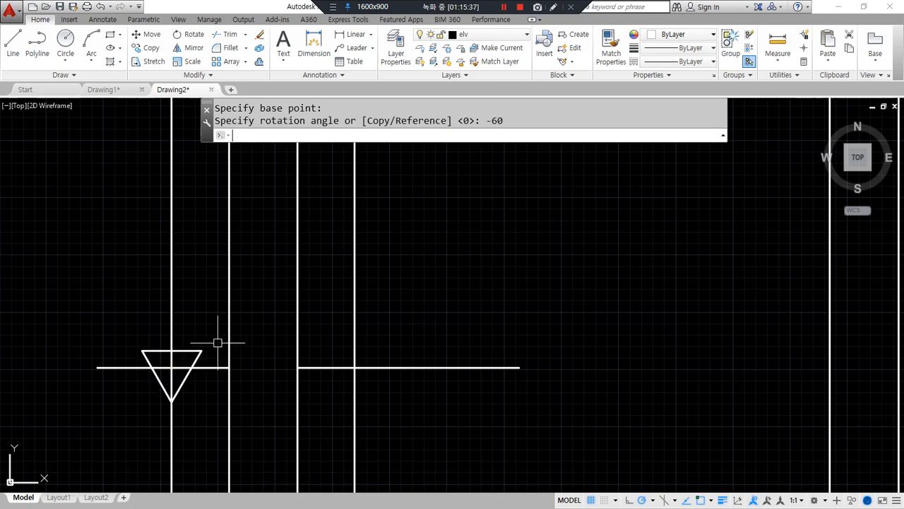
# Rotate the left triangle by 90 degrees about its centre so it points toward the centre member
pyautogui.write('ro')
pyautogui.press('Return')
pyautogui.click(189, 344)
pyautogui.click(180, 357)
pyautogui.press('Return')
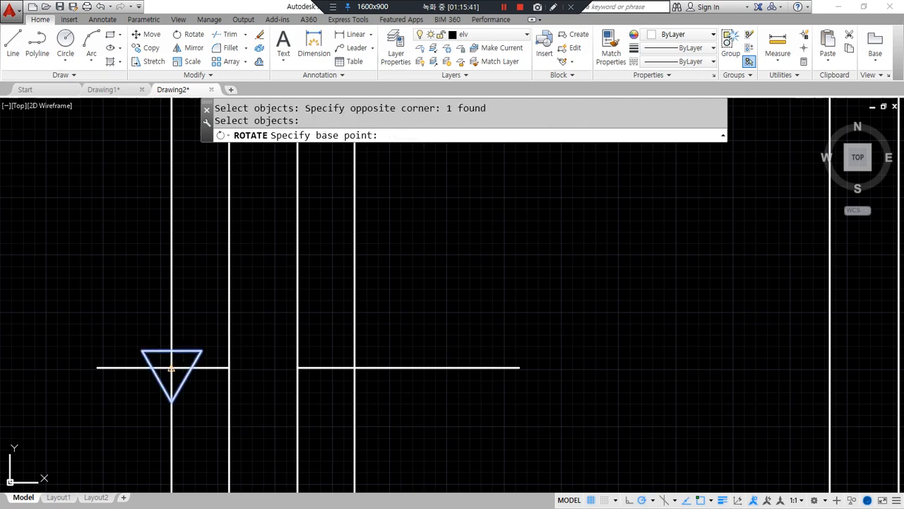
pyautogui.click(172, 367)
pyautogui.write('90')
pyautogui.press('Return')
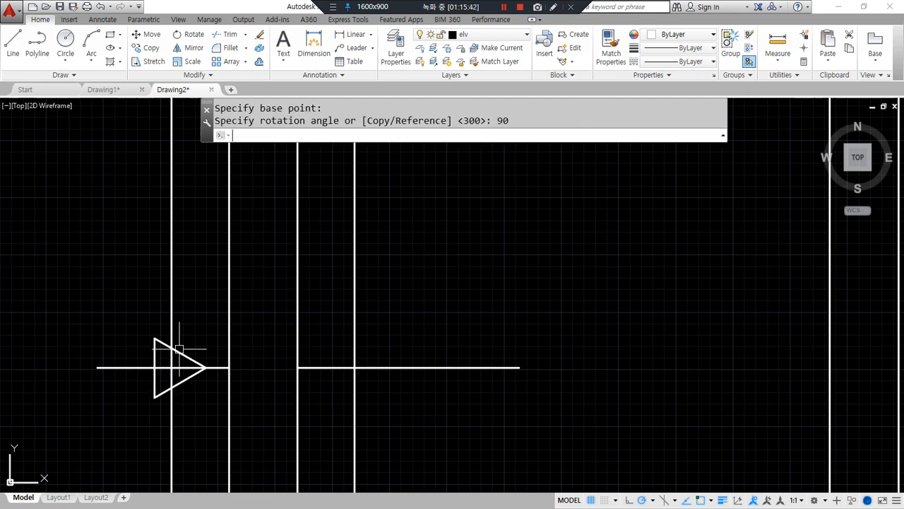
pyautogui.write('mi')
pyautogui.press('Return')
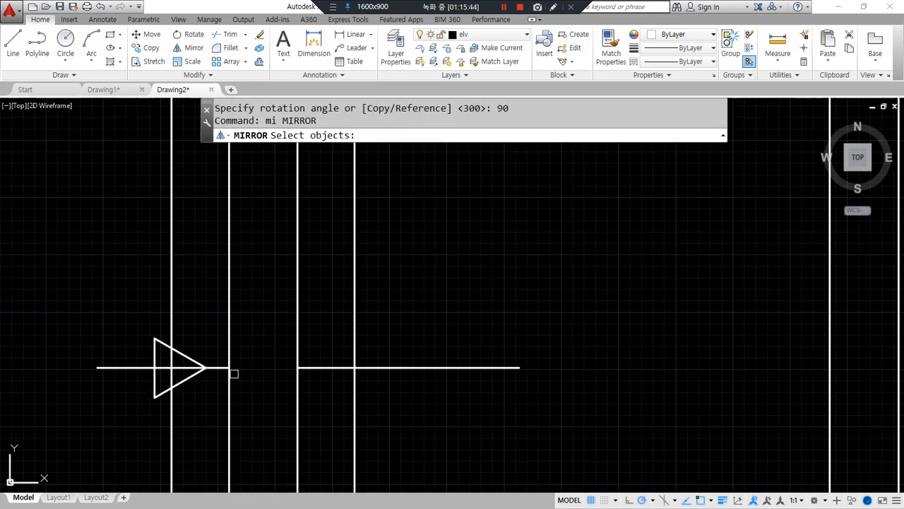
pyautogui.press('Escape')
pyautogui.press('Escape')
# Try mirroring the left triangle about the left vertical centre member line, and erase the mirrored copy
pyautogui.write('mi')
pyautogui.press('Return')
pyautogui.click(191, 373)
pyautogui.press('Return')
pyautogui.click(228, 368)
pyautogui.click(228, 410)
pyautogui.press('Return')
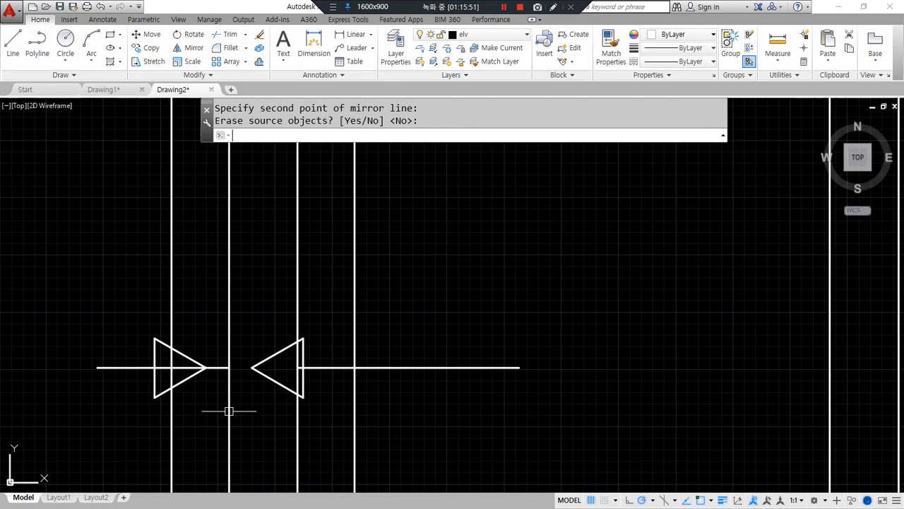
pyautogui.click(255, 368)
pyautogui.write('e')
pyautogui.press('Return')
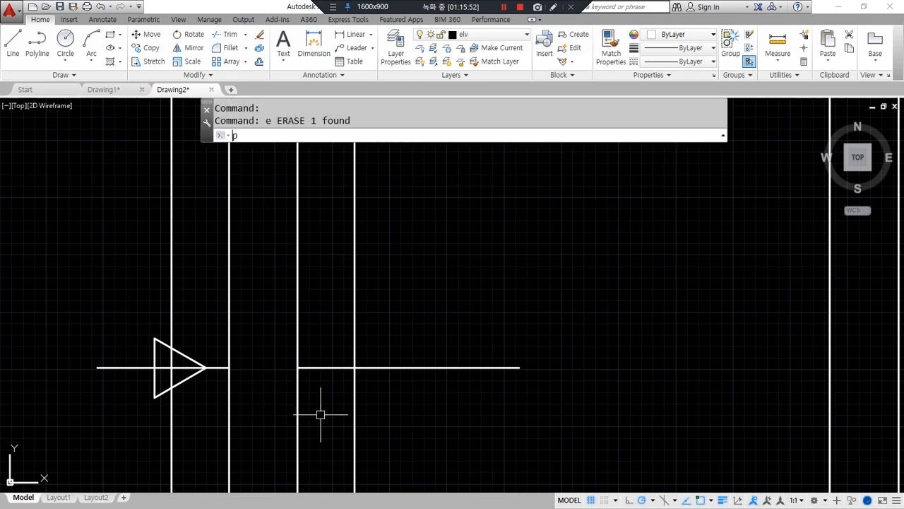
# Draw a three-sided polygon inscribed in a circle of radius 30, centred on the right guide intersection
pyautogui.write('pol')
pyautogui.press('Return')
pyautogui.press('Return')
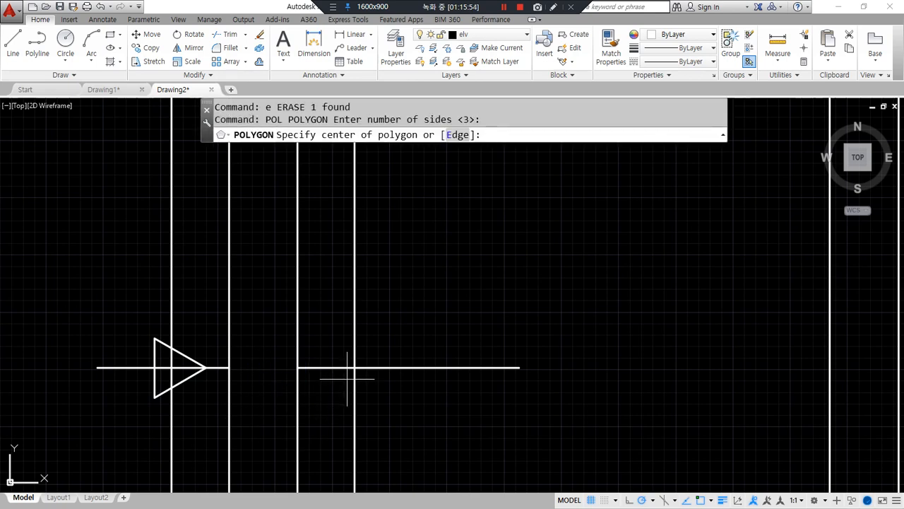
pyautogui.press('Return')
pyautogui.click(334, 366)
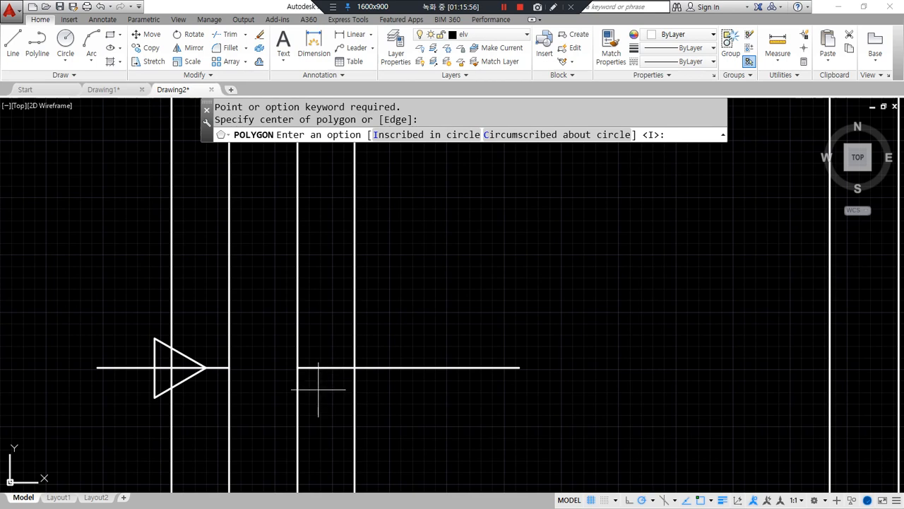
pyautogui.press('Return')
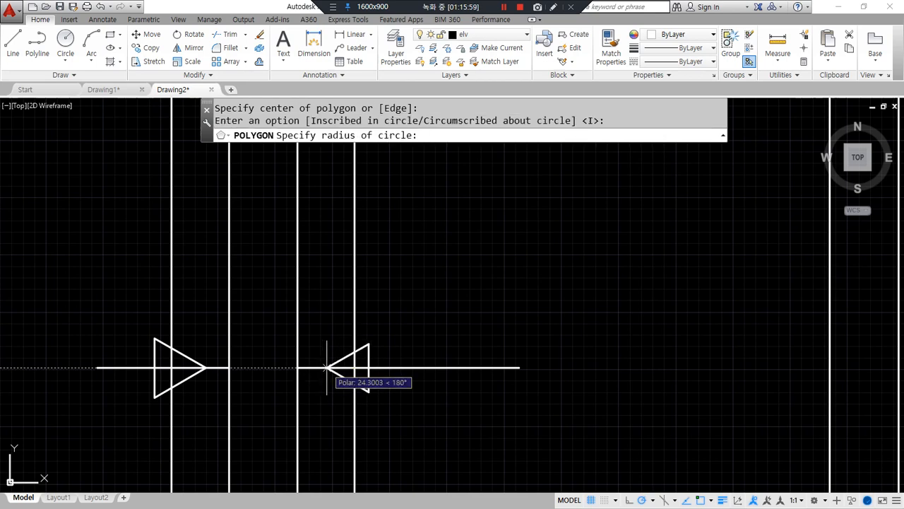
pyautogui.write('30')
pyautogui.press('Return')
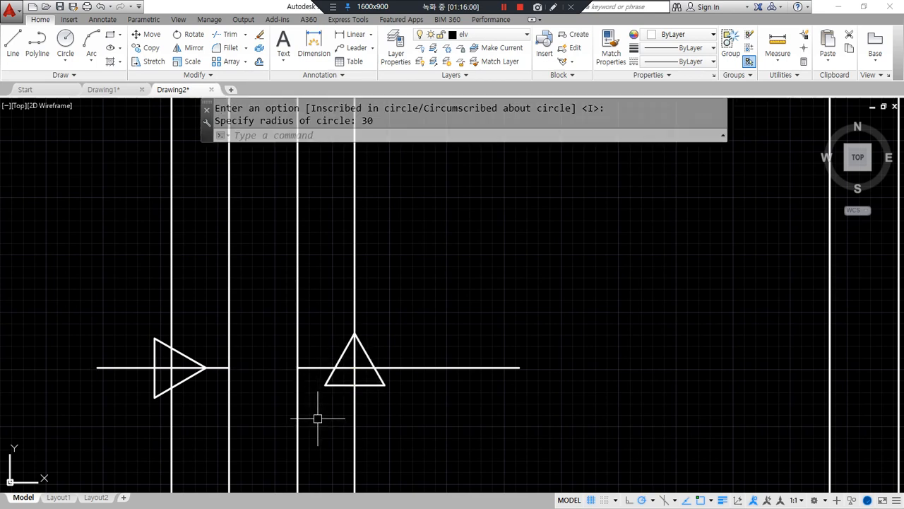
# Rotate the right triangle by 90 degrees about its centre so it points toward the centre member
pyautogui.write('ro')
pyautogui.press('Return')
pyautogui.click(361, 357)
pyautogui.press('Return')
pyautogui.click(355, 367)
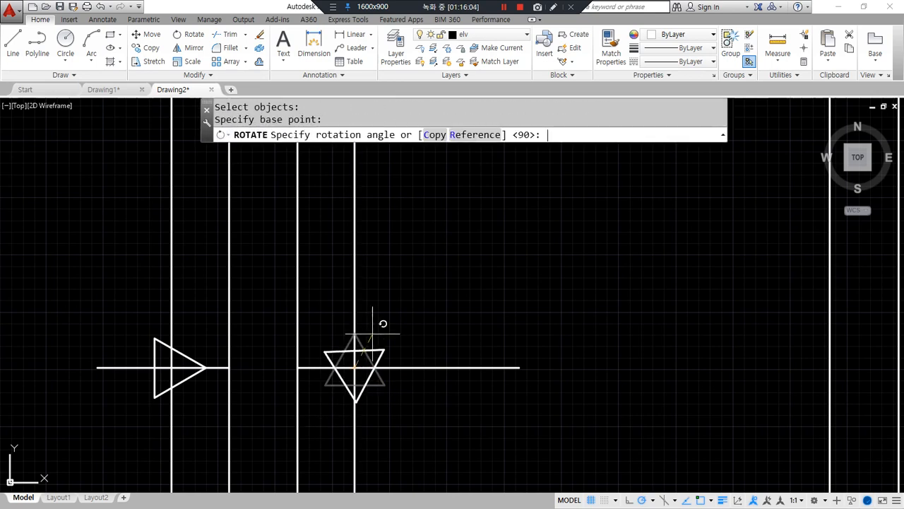
pyautogui.press('Return')
# Erase the two horizontal guide lines and the two 50-offset vertical guide lines around the triangles
pyautogui.click(394, 366)
pyautogui.click(356, 293)
pyautogui.click(184, 283)
pyautogui.click(141, 327)
pyautogui.click(99, 362)
pyautogui.click(62, 409)
pyautogui.write('e')
pyautogui.press('Return')
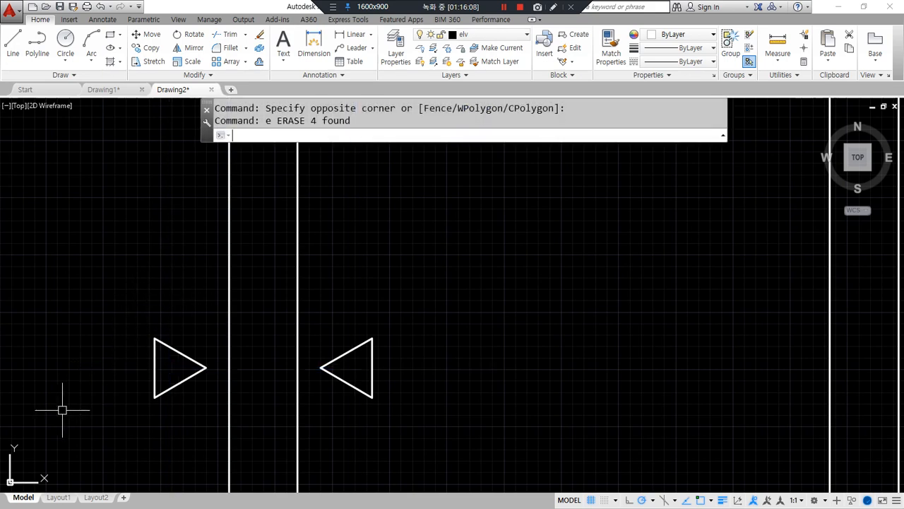
pyautogui.scroll(-5, 63, 406)
pyautogui.moveTo(85, 398); pyautogui.dragTo(332, 320, button='middle')
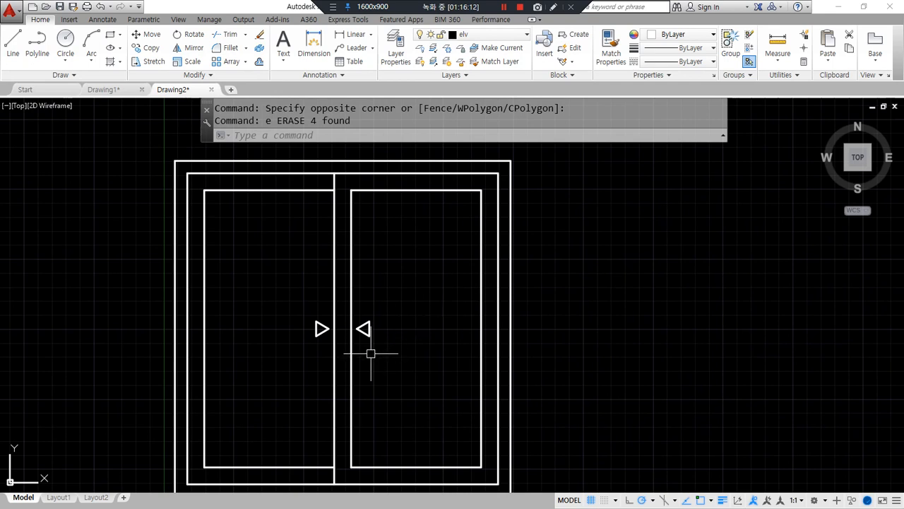
pyautogui.moveTo(346, 332); pyautogui.dragTo(374, 359)
pyautogui.moveTo(430, 276); pyautogui.dragTo(372, 276)
pyautogui.press('Escape')
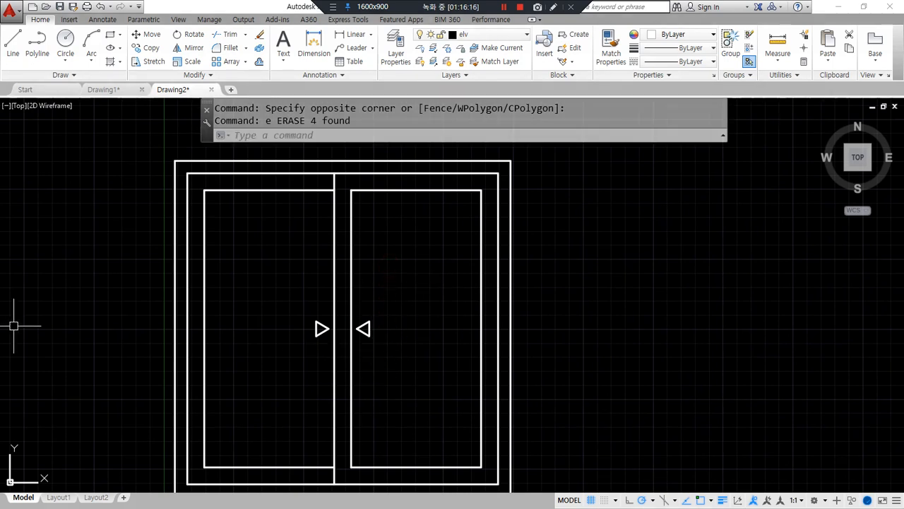
pyautogui.hotkey('ctrl', 'alt', 'd')
pyautogui.press('Escape')
pyautogui.hotkey('ctrl', 'alt', 'd')
pyautogui.moveTo(378, 357); pyautogui.dragTo(402, 349)
pyautogui.moveTo(406, 257); pyautogui.dragTo(387, 281)
pyautogui.moveTo(307, 344)
pyautogui.mouseDown()
pyautogui.moveTo(329, 302)
pyautogui.moveTo(315, 344)
pyautogui.mouseUp()
pyautogui.moveTo(246, 260); pyautogui.dragTo(290, 260)
pyautogui.moveTo(266, 245); pyautogui.dragTo(294, 266)
pyautogui.press('Escape')
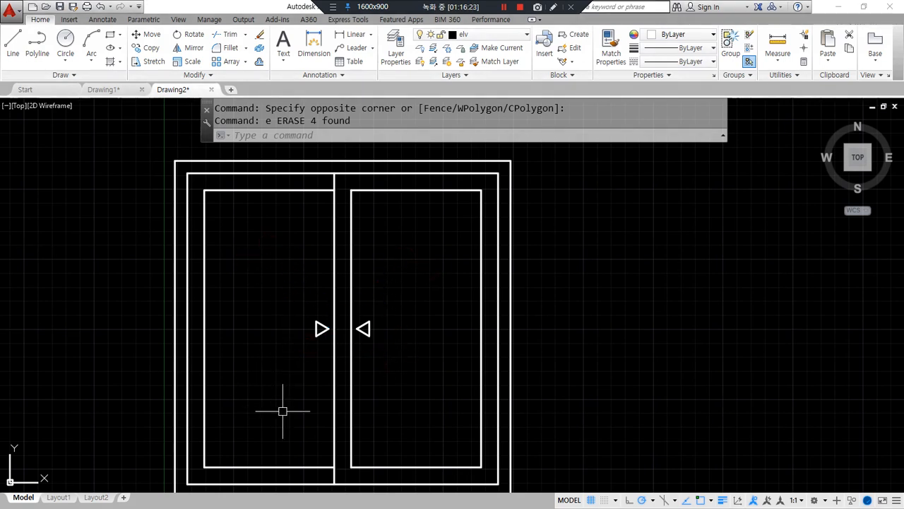
pyautogui.hotkey('ctrl', 'alt', 'd')
pyautogui.moveTo(173, 473)
pyautogui.mouseDown()
pyautogui.moveTo(173, 185)
pyautogui.moveTo(281, 448)
pyautogui.mouseUp()
pyautogui.press('Escape')
pyautogui.scroll(-2, 250, 405)
pyautogui.moveTo(255, 392)
pyautogui.mouseDown(button='middle')
pyautogui.moveTo(255, 363)
pyautogui.moveTo(260, 436)
pyautogui.mouseUp(button='middle')
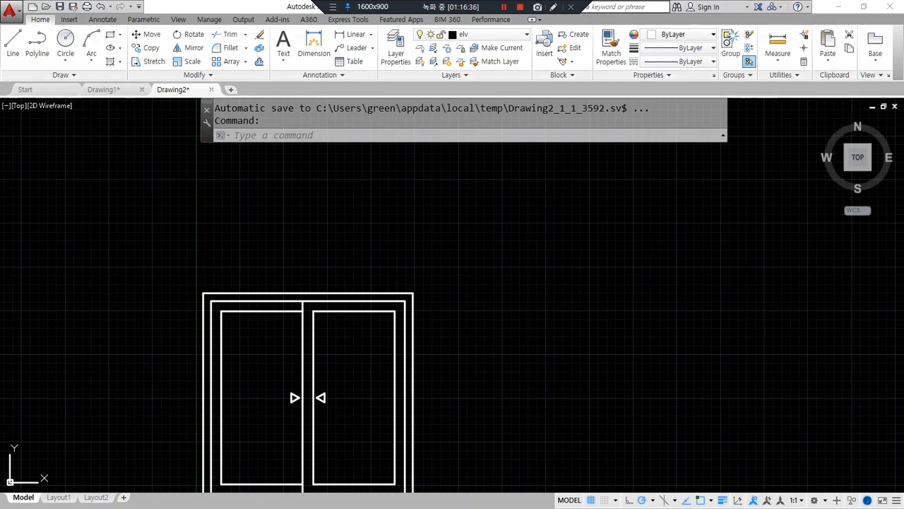
# Examine the enlarged frame and sash section detail on the 창문그리기 reference page in the browser, and return to the drawing
pyautogui.hotkey('alt', 'Tab')
pyautogui.scroll(-8, 414, 279)
pyautogui.moveTo(521, 306)
pyautogui.mouseDown()
pyautogui.moveTo(474, 311)
pyautogui.moveTo(502, 207)
pyautogui.mouseUp()
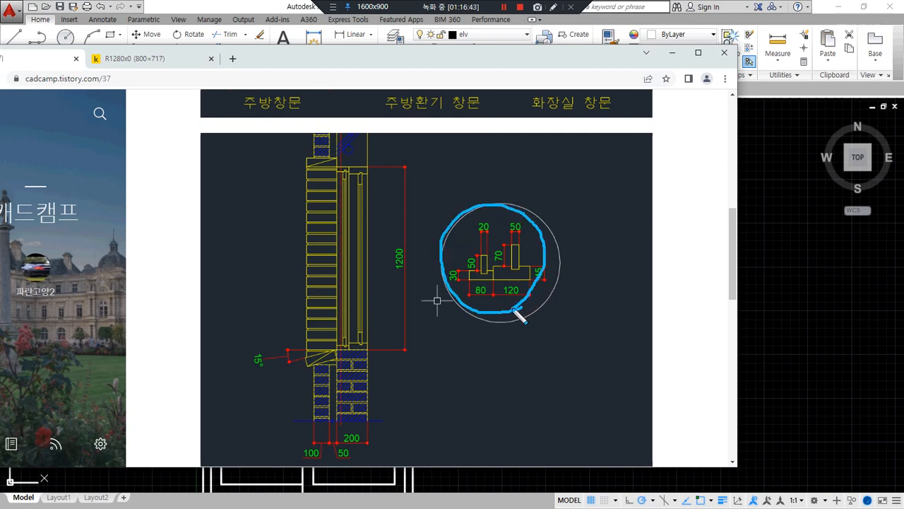
pyautogui.moveTo(457, 275); pyautogui.dragTo(572, 283)
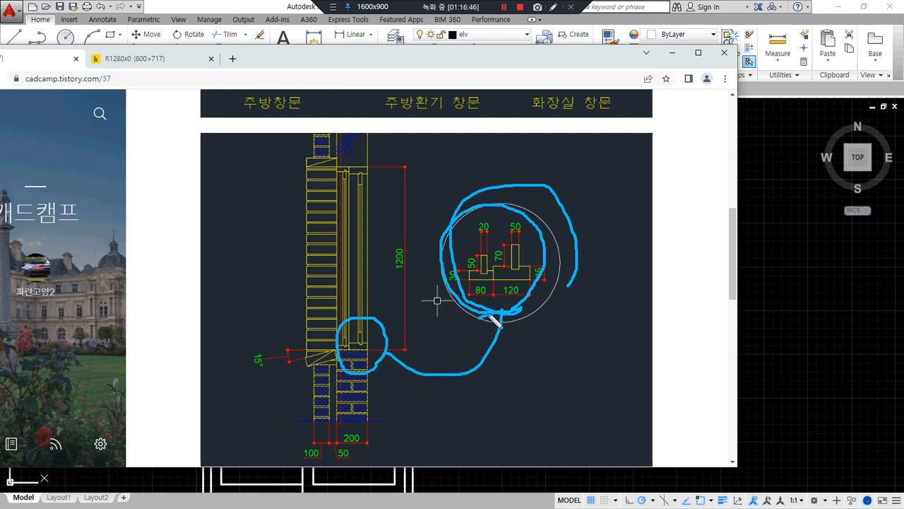
pyautogui.moveTo(466, 330)
pyautogui.mouseDown()
pyautogui.moveTo(555, 188)
pyautogui.moveTo(466, 300)
pyautogui.moveTo(561, 275)
pyautogui.moveTo(551, 288)
pyautogui.mouseUp()
pyautogui.press('Escape')
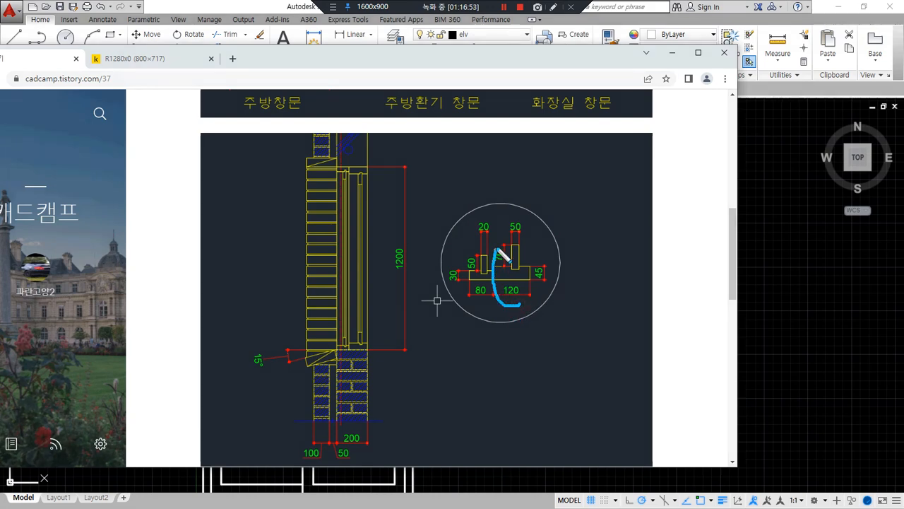
pyautogui.moveTo(532, 308); pyautogui.dragTo(520, 311)
pyautogui.press('Escape')
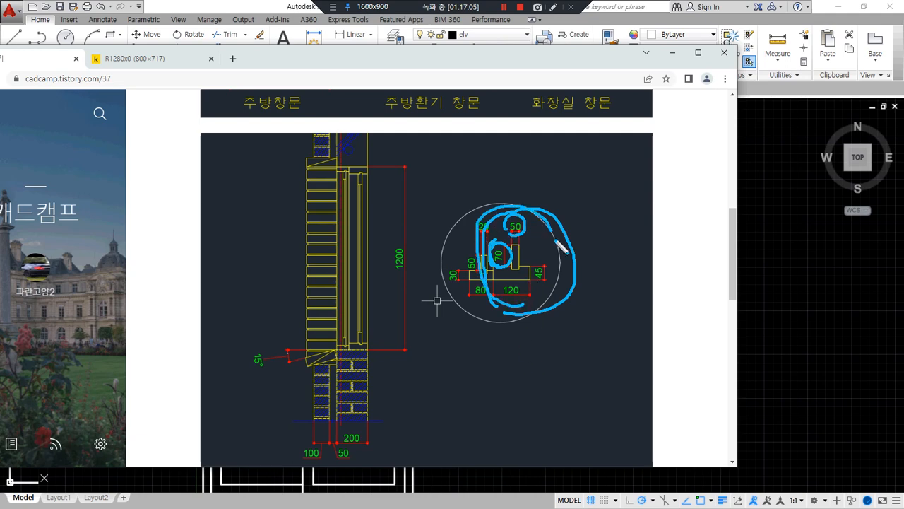
pyautogui.hotkey('alt', 'Tab')
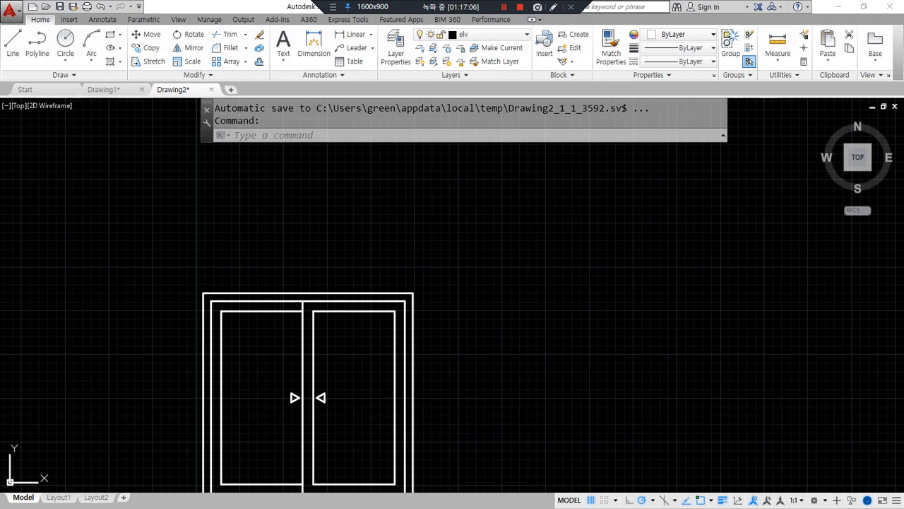
# Draw vertical guide lines upward from the upper-left and upper-right outer corners of the window elevation
pyautogui.scroll(1, 205, 268)
pyautogui.write('l')
pyautogui.press('Return')
pyautogui.click(202, 308)
pyautogui.moveTo(202, 172); pyautogui.dragTo(193, 255, button='middle')
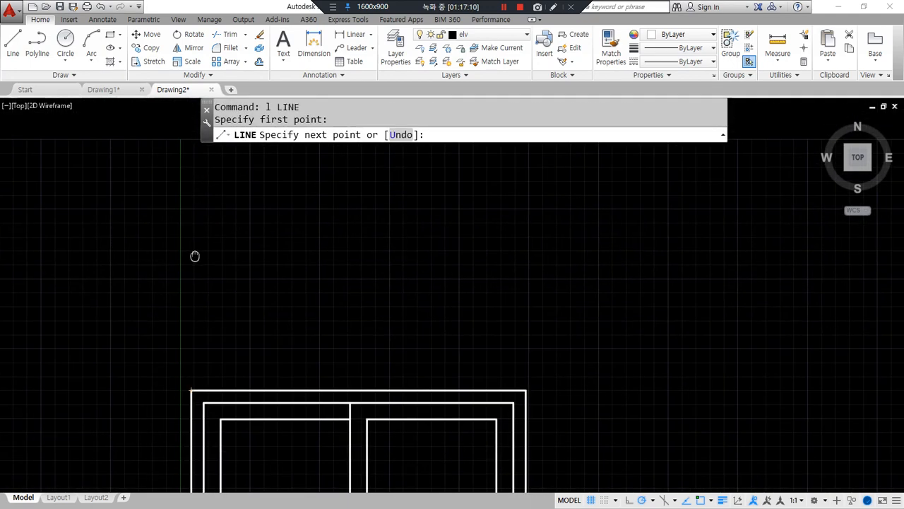
pyautogui.click(176, 178)
pyautogui.press('Return')
pyautogui.press('Return')
pyautogui.click(526, 388)
pyautogui.click(527, 164)
pyautogui.press('Return')
# Draw a horizontal line across both guides above the elevation and offset it upward by 120
pyautogui.press('Return')
pyautogui.click(137, 323)
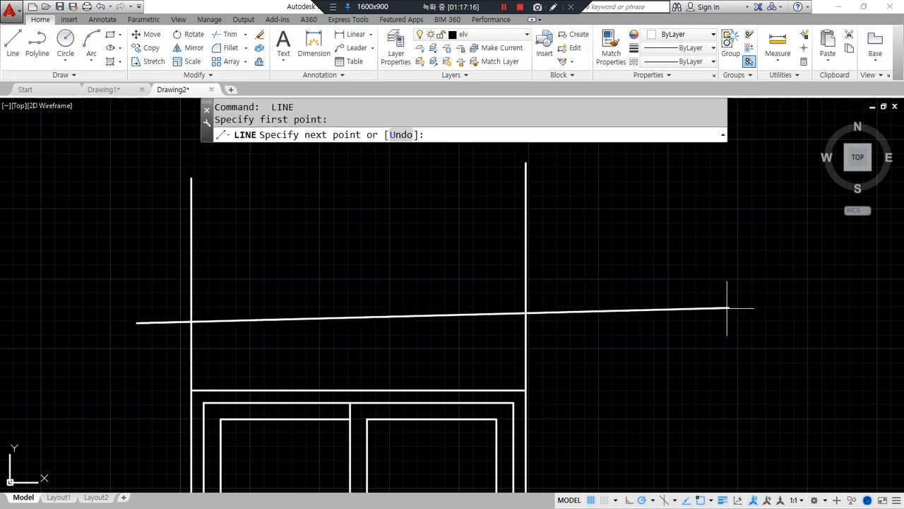
pyautogui.click(571, 323)
pyautogui.press('Return')
pyautogui.write('o')
pyautogui.press('Return')
pyautogui.write('120')
pyautogui.press('Return')
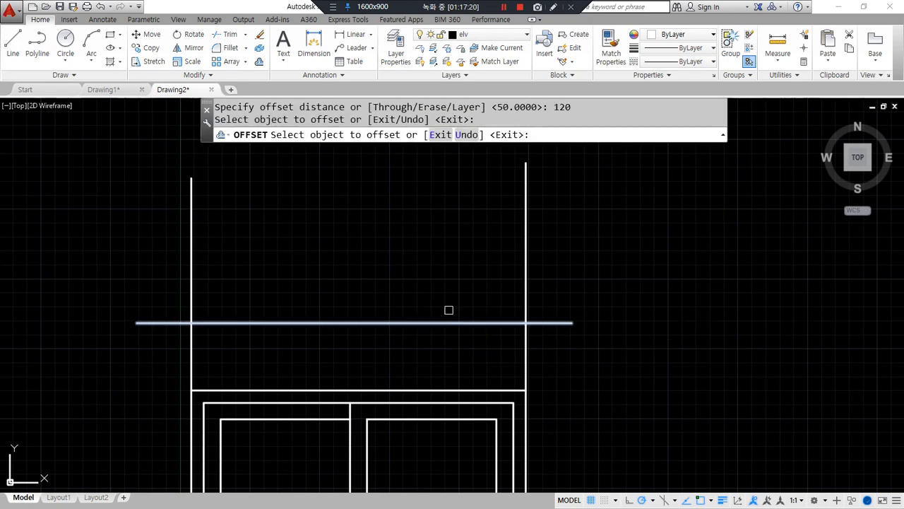
pyautogui.click(444, 323)
pyautogui.click(443, 257)
pyautogui.press('Return')
# Fillet the two horizontal lines with the vertical guides at radius 0 to close the plan's outer rectangle
pyautogui.write('f')
pyautogui.press('Return')
pyautogui.click(208, 323)
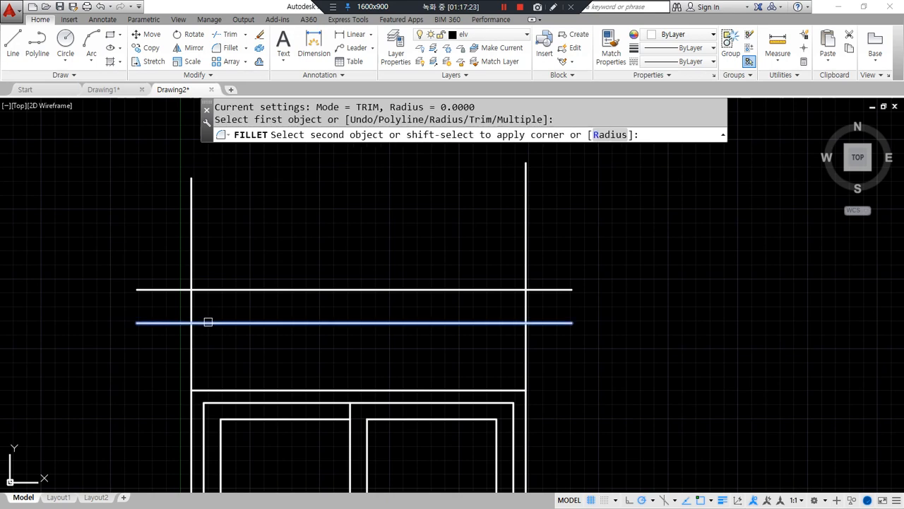
pyautogui.click(192, 299)
pyautogui.press('Return')
pyautogui.click(503, 289)
pyautogui.click(528, 309)
pyautogui.press('Return')
pyautogui.click(528, 308)
pyautogui.click(511, 323)
# Draw vertical lines from the two upper inner frame corners of the elevation up to the plan rectangle's upper edge
pyautogui.write('l')
pyautogui.press('Return')
pyautogui.scroll(2, 501, 395)
pyautogui.moveTo(504, 339); pyautogui.dragTo(629, 311, button='middle')
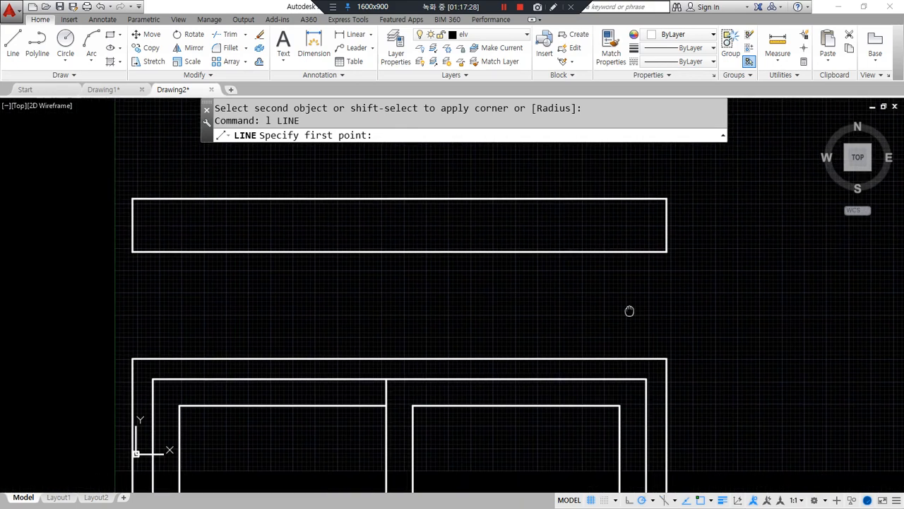
pyautogui.click(645, 378)
pyautogui.click(645, 199)
pyautogui.press('Return')
pyautogui.press('Return')
pyautogui.click(153, 379)
pyautogui.click(151, 199)
pyautogui.press('Return')
# Trim the two inner frame lines below the plan rectangle, using its lower edge as the cutting edge
pyautogui.write('tr')
pyautogui.press('Return')
pyautogui.click(555, 252)
pyautogui.press('Return')
pyautogui.click(693, 320)
pyautogui.click(111, 282)
pyautogui.press('Return')
# Draw a horizontal centre line between the midpoints of the plan's left and right inner frame lines
pyautogui.write('l')
pyautogui.press('Return')
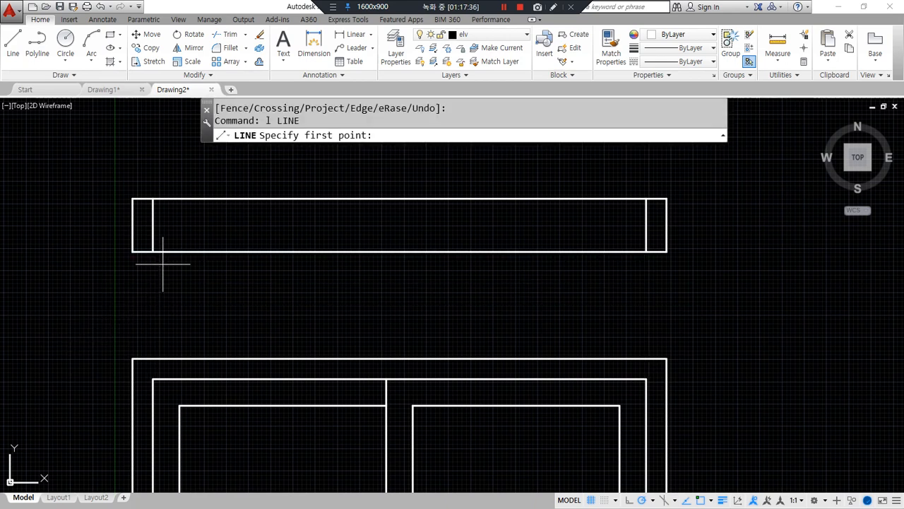
pyautogui.click(151, 224)
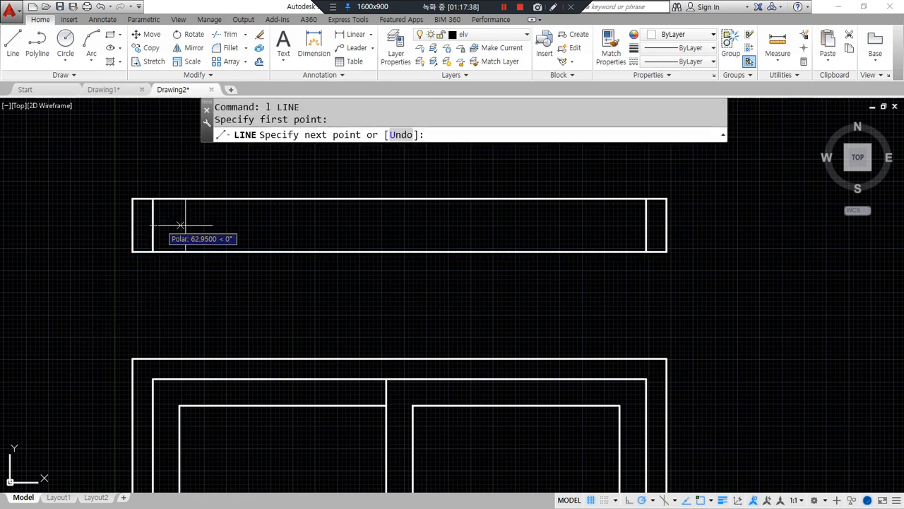
pyautogui.click(645, 225)
pyautogui.press('Return')
# Draw vertical lines from the two edges of the elevation's centre member up to the plan's upper edge
pyautogui.press('Return')
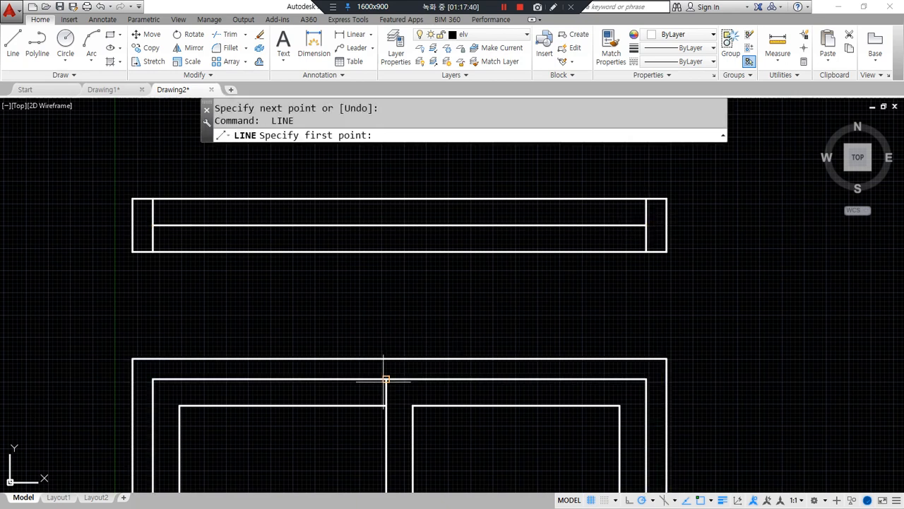
pyautogui.click(386, 378)
pyautogui.click(386, 200)
pyautogui.press('Return')
pyautogui.press('Return')
pyautogui.click(413, 405)
pyautogui.click(412, 199)
pyautogui.press('Return')
# Draw vertical lines from the outer glass corners of the left and right sashes up to the plan's upper edge
pyautogui.press('Return')
pyautogui.click(179, 406)
pyautogui.click(180, 200)
pyautogui.press('Return')
pyautogui.press('Return')
pyautogui.click(620, 405)
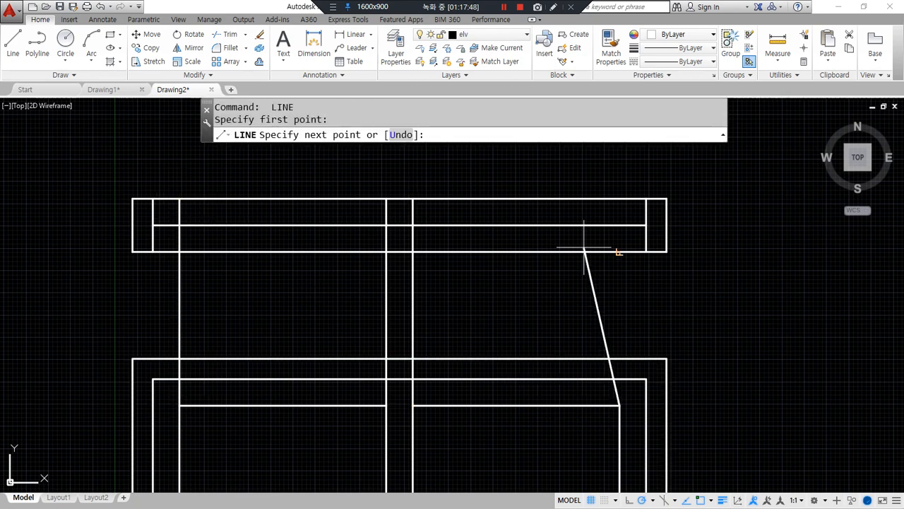
pyautogui.click(620, 199)
pyautogui.press('Return')
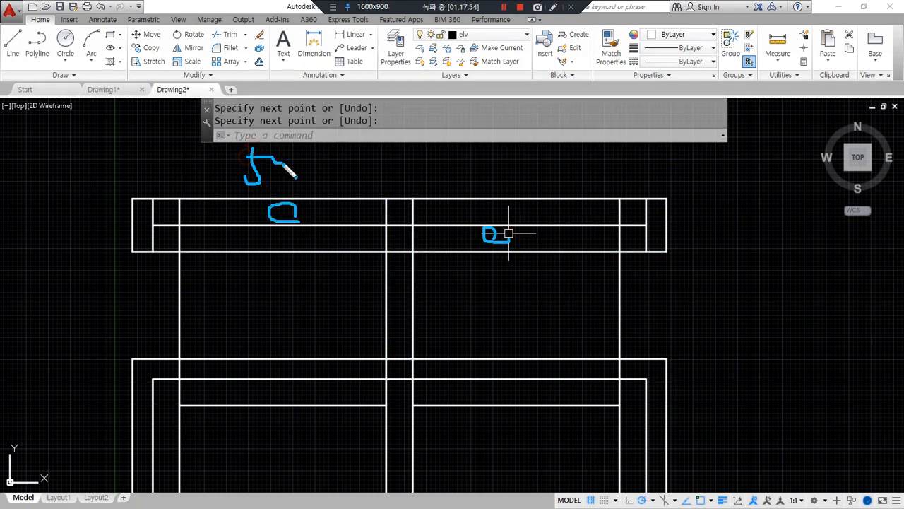
# Check the section detail on the reference page, and offset the plan's horizontal centre line by 50 to both sides
pyautogui.hotkey('alt', 'Tab')
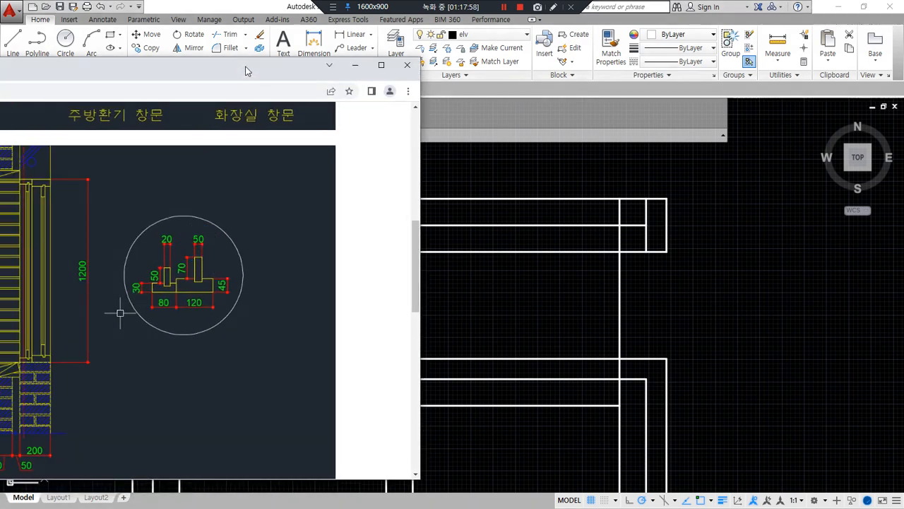
pyautogui.hotkey('alt', 'Tab')
pyautogui.press('Escape')
pyautogui.press('Escape')
pyautogui.write('o')
pyautogui.press('Return')
pyautogui.write('50')
pyautogui.press('Return')
pyautogui.click(274, 224)
pyautogui.click(303, 221)
pyautogui.click(469, 227)
pyautogui.click(471, 238)
pyautogui.press('Return')
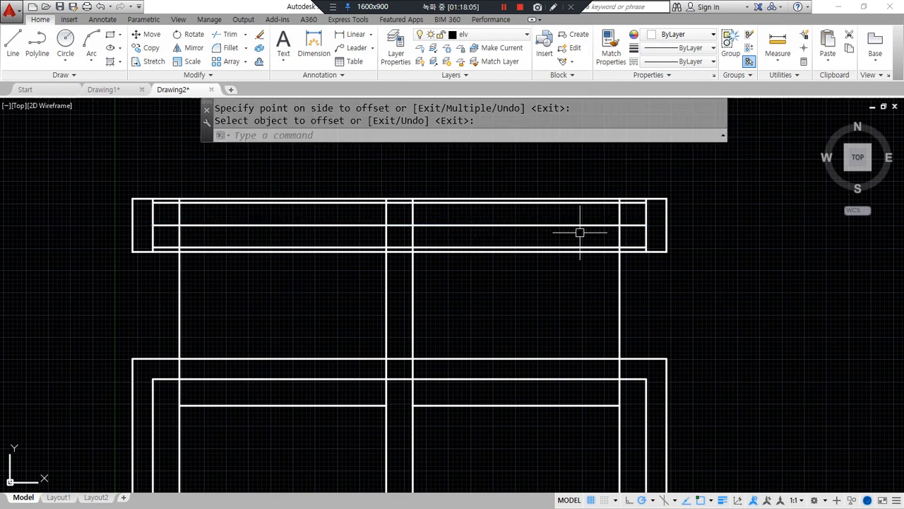
# Fillet the lower offset line with the left centre member line, and the upper offset line with the right one
pyautogui.scroll(3, 416, 254)
pyautogui.write('f')
pyautogui.press('Return')
pyautogui.click(288, 239)
pyautogui.click(311, 250)
pyautogui.press('Return')
pyautogui.click(327, 194)
pyautogui.click(322, 181)
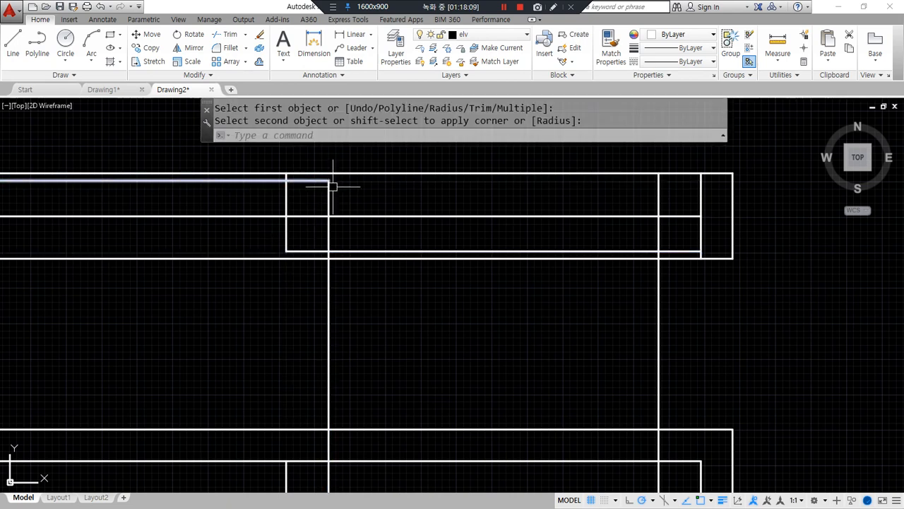
# Trim the right sash line above the plan's centre line, and trim the projection lines below the plan
pyautogui.write('tr')
pyautogui.press('Return')
pyautogui.press('Return')
pyautogui.click(650, 197)
pyautogui.click(679, 188)
pyautogui.press('Return')
pyautogui.press('Return')
pyautogui.press('Return')
pyautogui.click(730, 341)
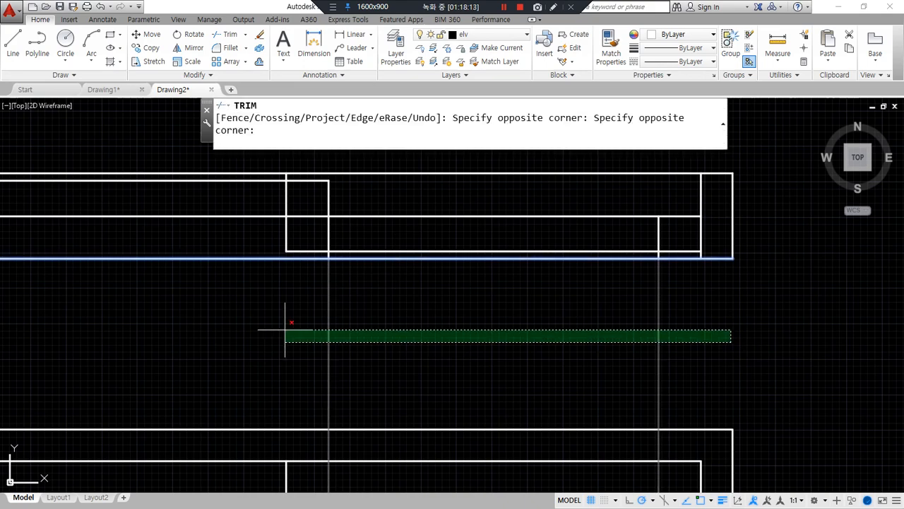
pyautogui.click(289, 324)
# Trim the left sash line above the upper offset line and below the plan's centre line
pyautogui.scroll(-2, 207, 311)
pyautogui.moveTo(208, 311); pyautogui.dragTo(307, 318, button='middle')
pyautogui.scroll(4, 240, 233)
pyautogui.scroll(2, 224, 209)
pyautogui.click(210, 209)
pyautogui.click(210, 333)
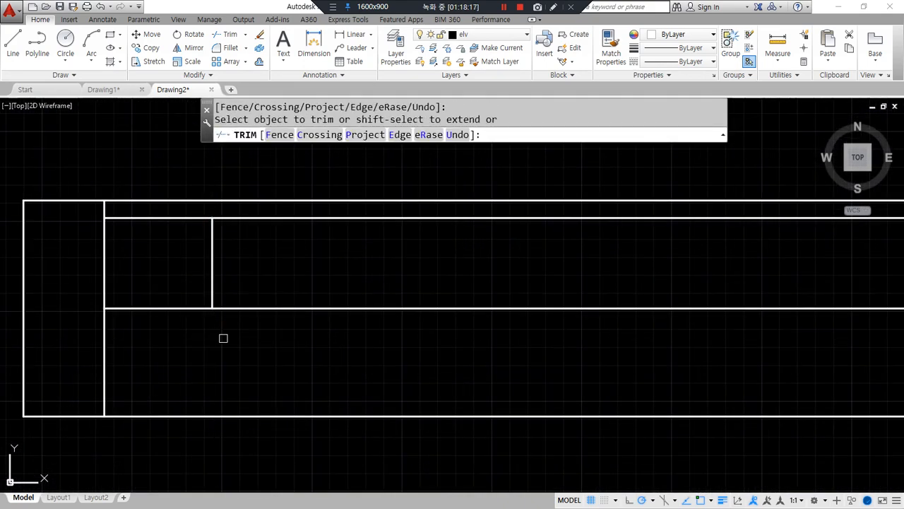
# Trim the remaining overshoots of the centre member and right sash lines between the offset lines and the frame edges
pyautogui.scroll(-4, 209, 333)
pyautogui.scroll(6, 261, 271)
pyautogui.scroll(-3, 199, 260)
pyautogui.moveTo(304, 290); pyautogui.dragTo(410, 273, button='middle')
pyautogui.scroll(3, 361, 356)
pyautogui.click(359, 368)
pyautogui.scroll(-3, 390, 357)
pyautogui.moveTo(678, 317); pyautogui.dragTo(628, 318, button='middle')
pyautogui.scroll(3, 533, 334)
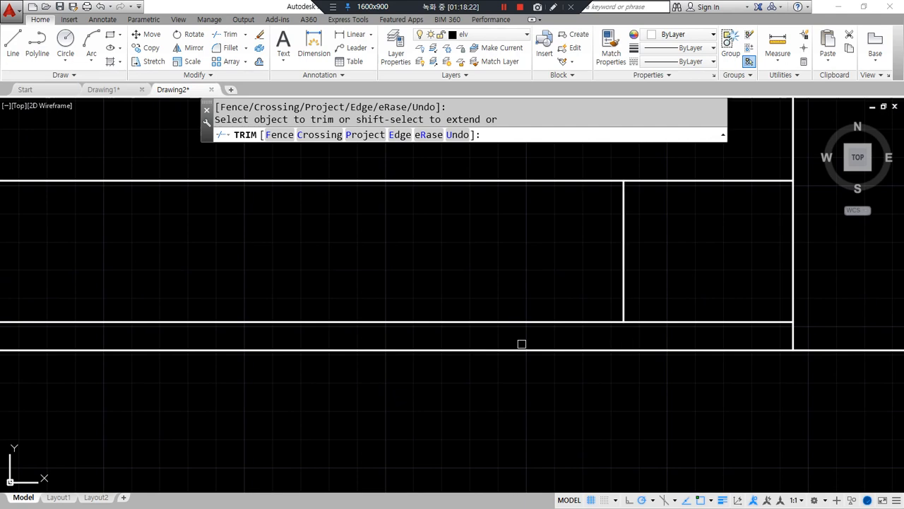
pyautogui.scroll(-3, 398, 303)
pyautogui.moveTo(398, 303)
pyautogui.mouseDown(button='middle')
pyautogui.moveTo(656, 294)
pyautogui.moveTo(646, 291)
pyautogui.mouseUp(button='middle')
pyautogui.press('Return')
# Draw horizontal glass lines through the middle of the left and right sashes in the plan
pyautogui.write('l LINE')
pyautogui.press('Return')
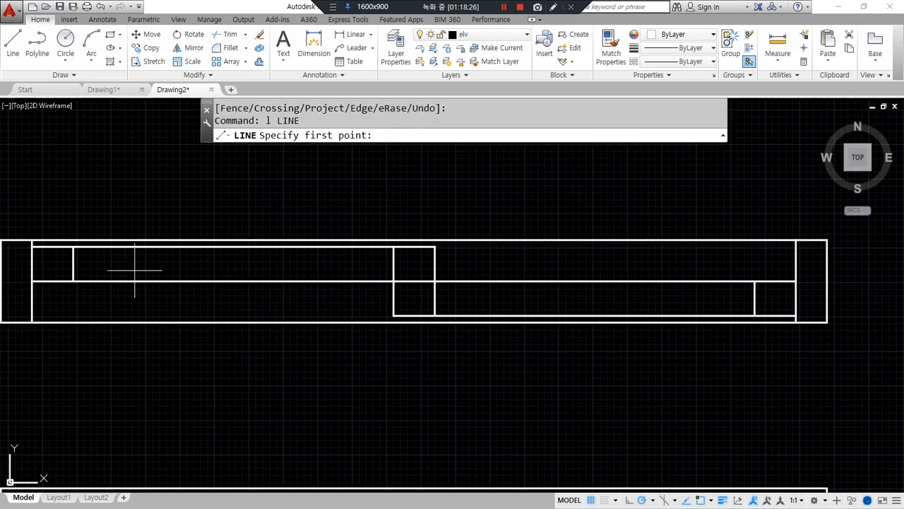
pyautogui.click(73, 265)
pyautogui.click(393, 263)
pyautogui.press('Return')
pyautogui.press('Return')
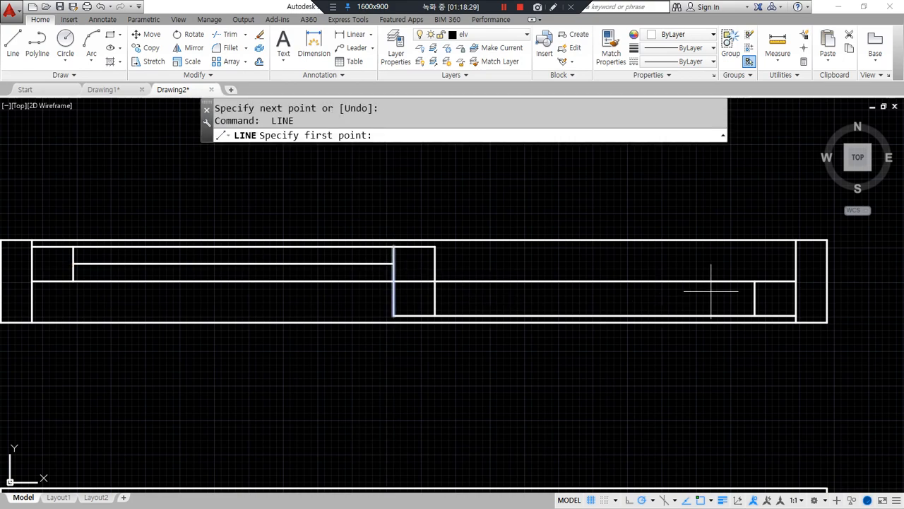
pyautogui.click(755, 298)
pyautogui.click(435, 298)
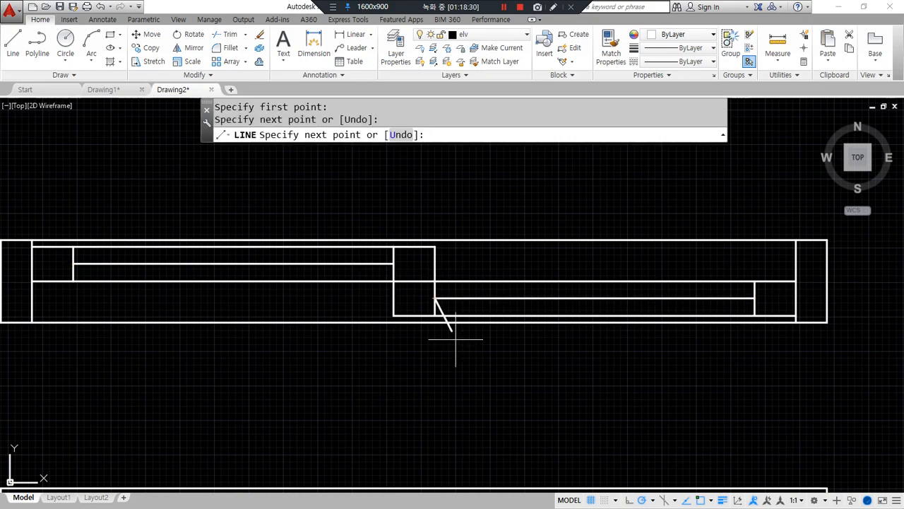
pyautogui.press('Return')
pyautogui.scroll(-2, 451, 407)
pyautogui.moveTo(450, 406)
pyautogui.mouseDown(button='middle')
pyautogui.moveTo(450, 347)
pyautogui.moveTo(448, 368)
pyautogui.mouseUp(button='middle')
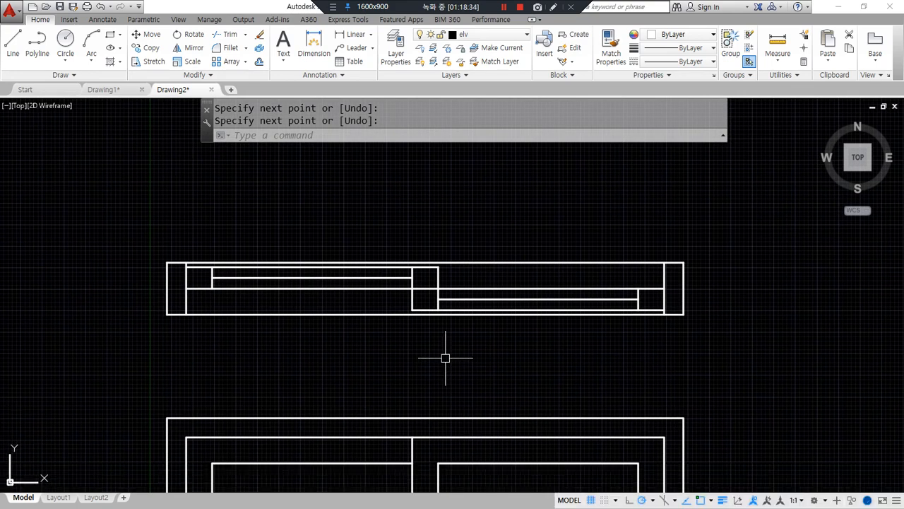
pyautogui.moveTo(393, 242); pyautogui.dragTo(339, 282, button='middle')
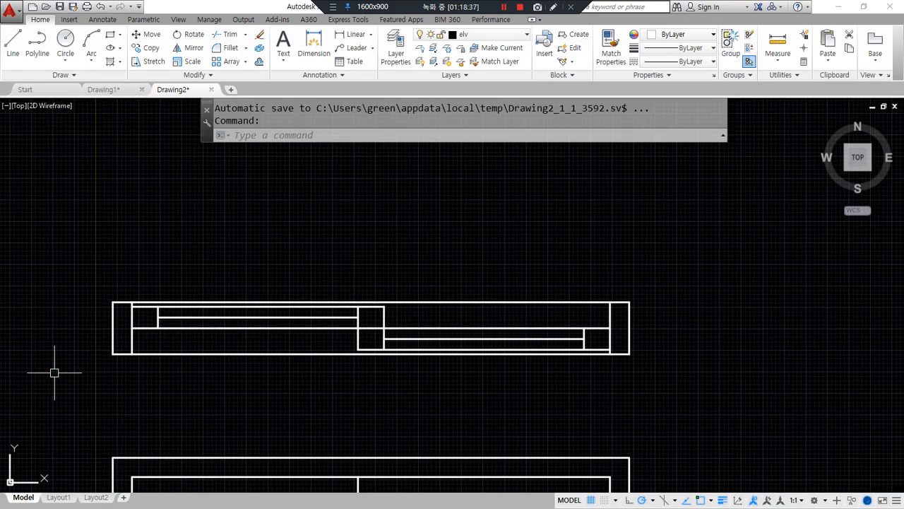
pyautogui.moveTo(113, 383)
pyautogui.mouseDown()
pyautogui.moveTo(83, 315)
pyautogui.moveTo(543, 265)
pyautogui.moveTo(141, 390)
pyautogui.moveTo(33, 369)
pyautogui.mouseUp()
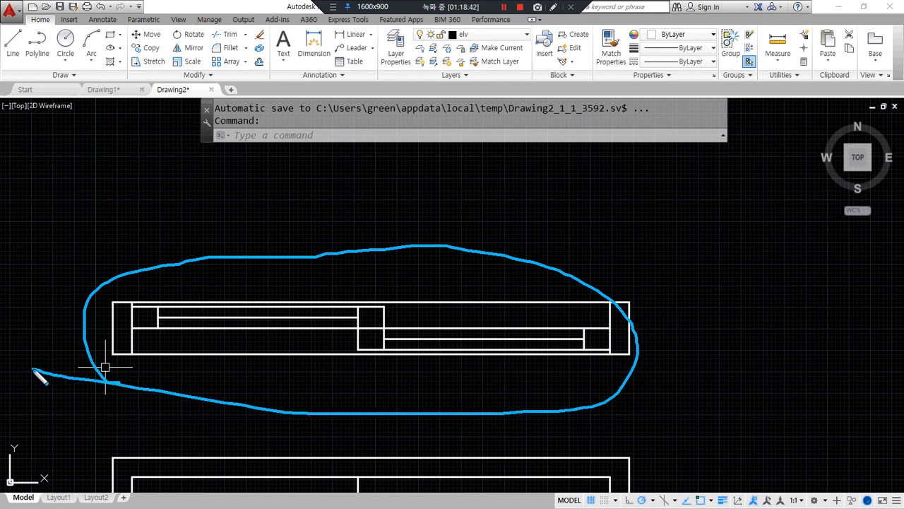
pyautogui.press('Escape')
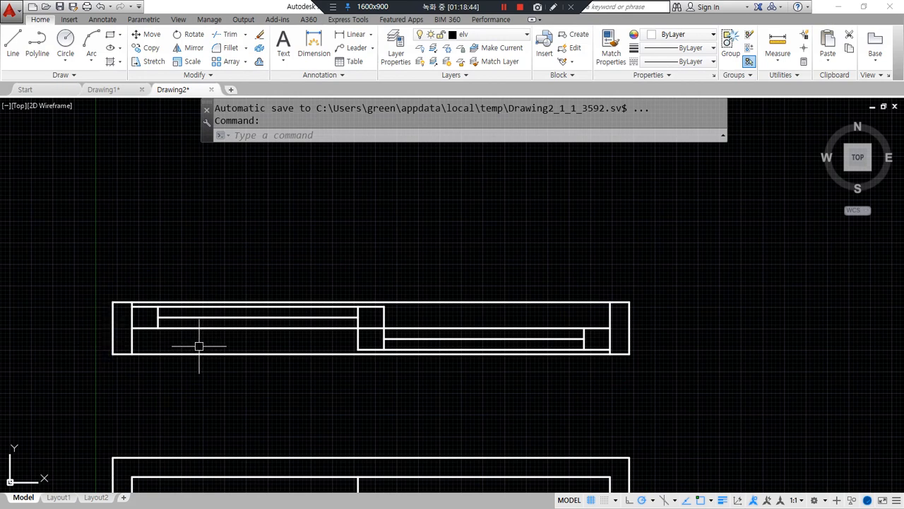
# Draw a horizontal line above the existing plan, extending past both frame edges
pyautogui.write('l')
pyautogui.press('Return')
pyautogui.click(95, 262)
pyautogui.click(713, 262)
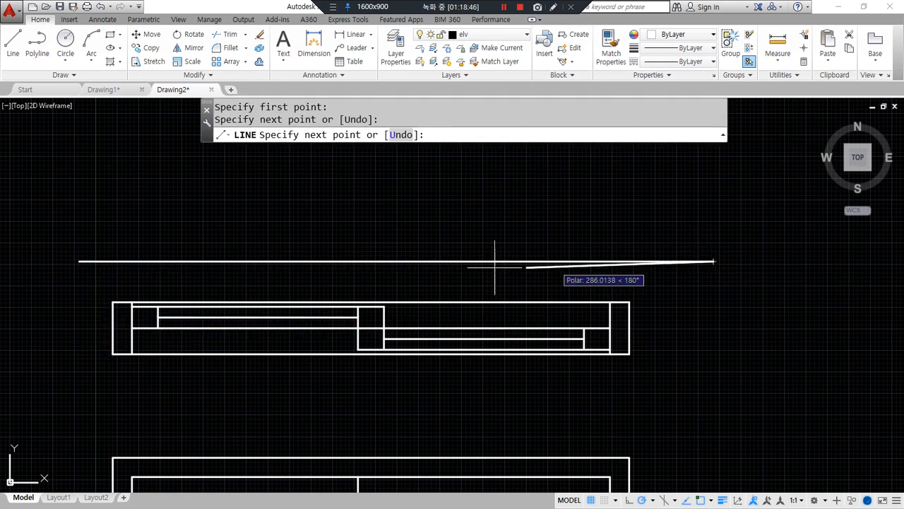
pyautogui.press('Return')
# Project vertical lines upward from the plan's upper left and upper right outer corners, crossing the new horizontal line
pyautogui.press('Return')
pyautogui.click(112, 303)
pyautogui.click(113, 135)
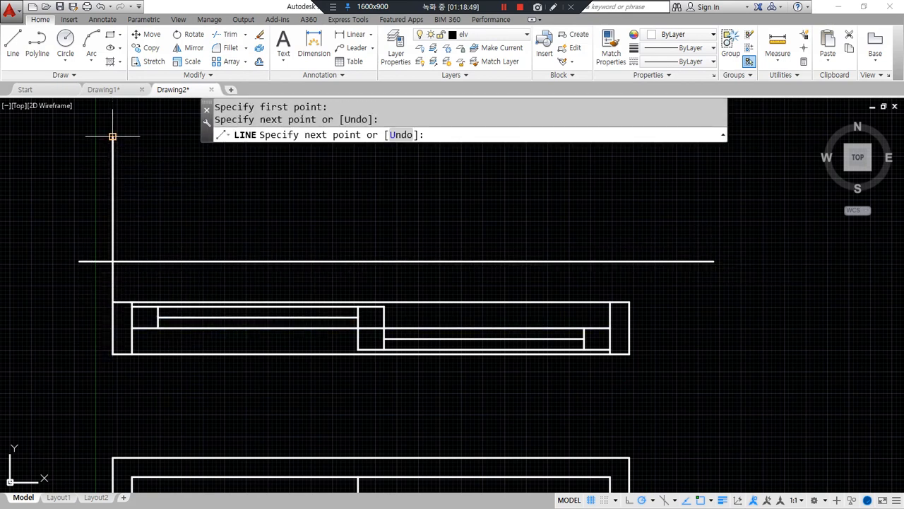
pyautogui.press('Return')
pyautogui.press('Return')
pyautogui.click(629, 303)
pyautogui.click(629, 159)
pyautogui.press('Return')
# Offset the horizontal line upward to set the depth of the new plan frame
pyautogui.write('o')
pyautogui.press('Return')
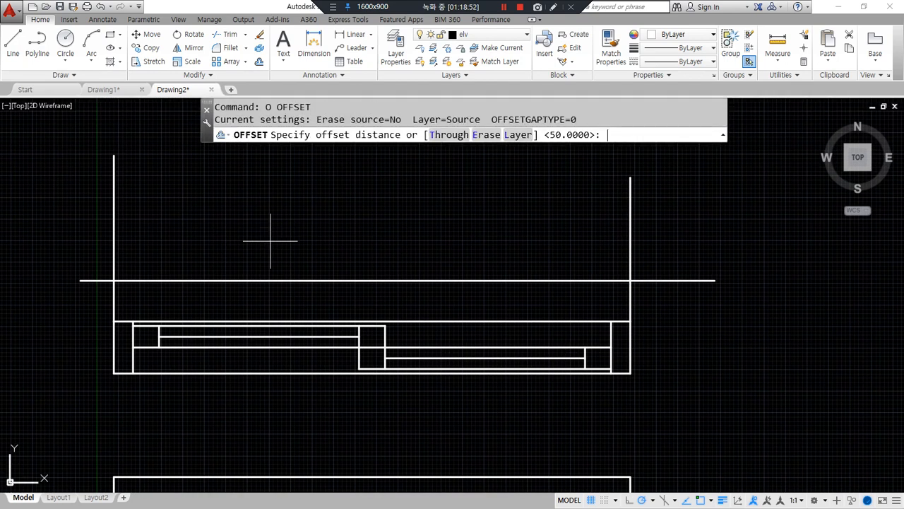
pyautogui.write('0')
pyautogui.press('Return')
pyautogui.click(261, 280)
pyautogui.click(254, 243)
pyautogui.press('Return')
# Fillet the four corners of the horizontal and vertical lines to close the new plan's rectangular outline
pyautogui.write('f')
pyautogui.press('Return')
pyautogui.click(136, 280)
pyautogui.click(113, 252)
pyautogui.press('Return')
pyautogui.click(113, 233)
pyautogui.click(139, 214)
pyautogui.press('Return')
pyautogui.click(591, 215)
pyautogui.click(630, 251)
pyautogui.press('Return')
pyautogui.click(630, 267)
pyautogui.click(613, 280)
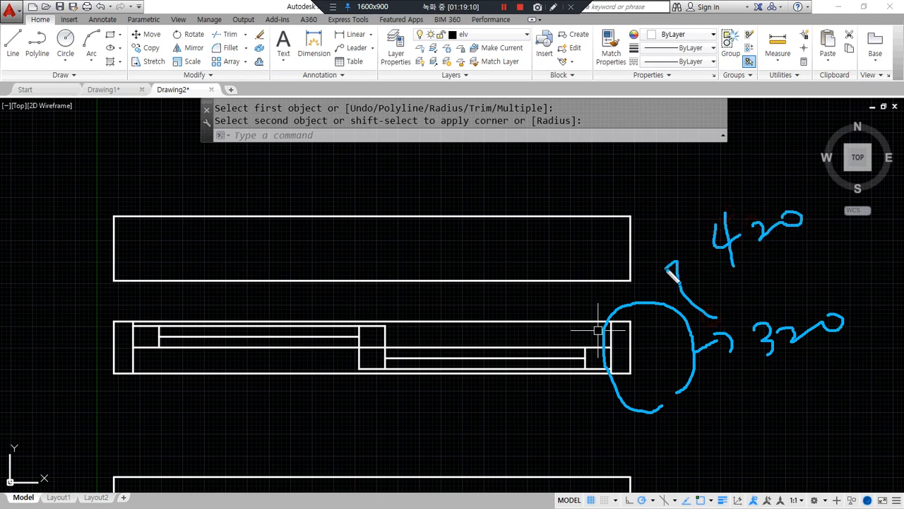
pyautogui.moveTo(622, 370)
pyautogui.mouseDown()
pyautogui.moveTo(622, 305)
pyautogui.moveTo(645, 378)
pyautogui.mouseUp()
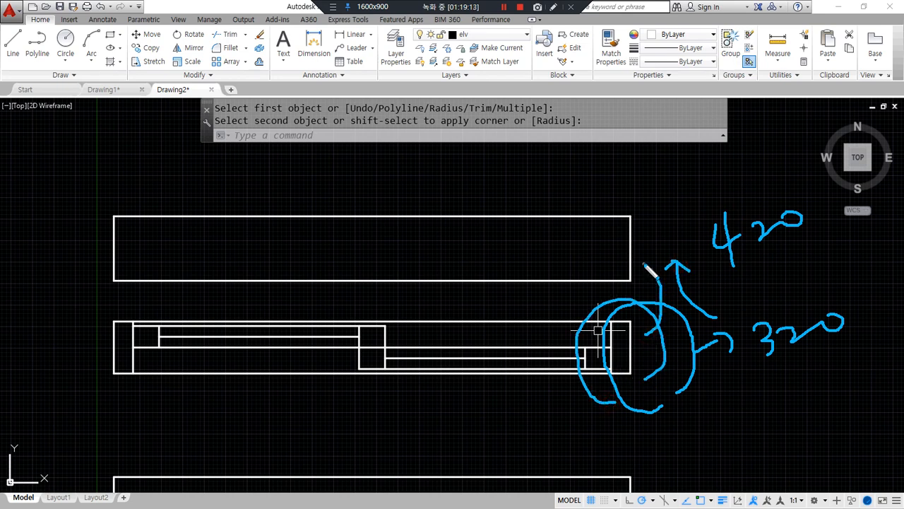
# Offset the left and right edges of the new plan outline 45 inward to form the side frames
pyautogui.write('o')
pyautogui.press('Return')
pyautogui.write('45')
pyautogui.press('Return')
pyautogui.click(115, 247)
pyautogui.click(159, 247)
pyautogui.click(628, 246)
pyautogui.click(582, 248)
pyautogui.press('Return')
# Draw a horizontal centre line between the midpoints of the two side frames' inner edges
pyautogui.write('l')
pyautogui.press('Return')
pyautogui.click(611, 248)
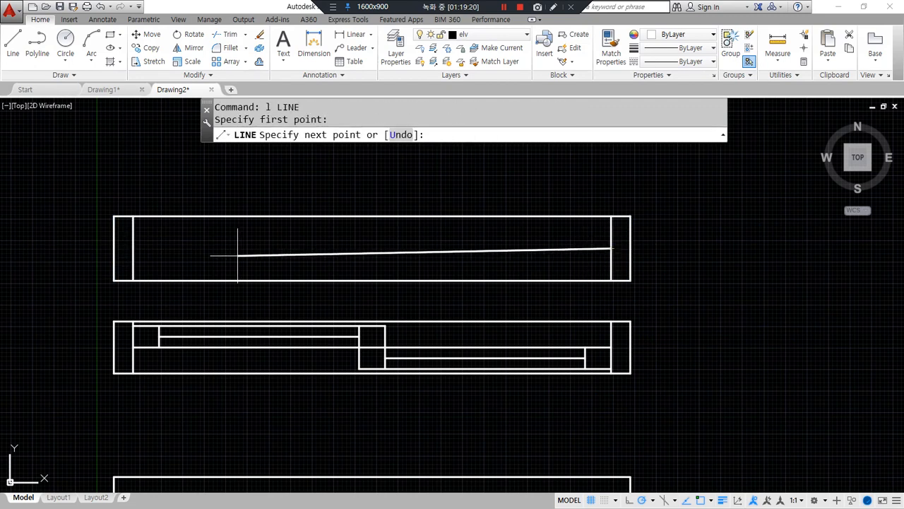
pyautogui.click(133, 249)
pyautogui.press('Return')
# Offset the horizontal centre line 40 upward and 40 downward
pyautogui.write('o')
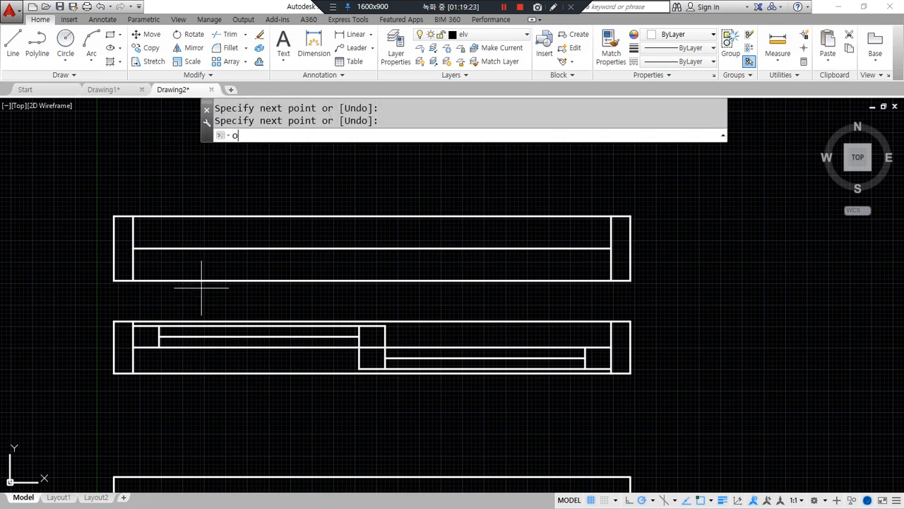
pyautogui.press('Return')
pyautogui.write('40')
pyautogui.press('Return')
pyautogui.click(224, 248)
pyautogui.click(246, 241)
pyautogui.click(252, 249)
pyautogui.click(251, 255)
pyautogui.press('Return')
# Draw a short vertical line between the midpoints of the upper and lower offset lines
pyautogui.write('l')
pyautogui.press('Return')
pyautogui.click(370, 231)
pyautogui.click(371, 265)
pyautogui.press('Return')
# Offset the short vertical line 30 to both sides, and erase the original middle line
pyautogui.write('o')
pyautogui.press('Return')
pyautogui.write('30')
pyautogui.press('Return')
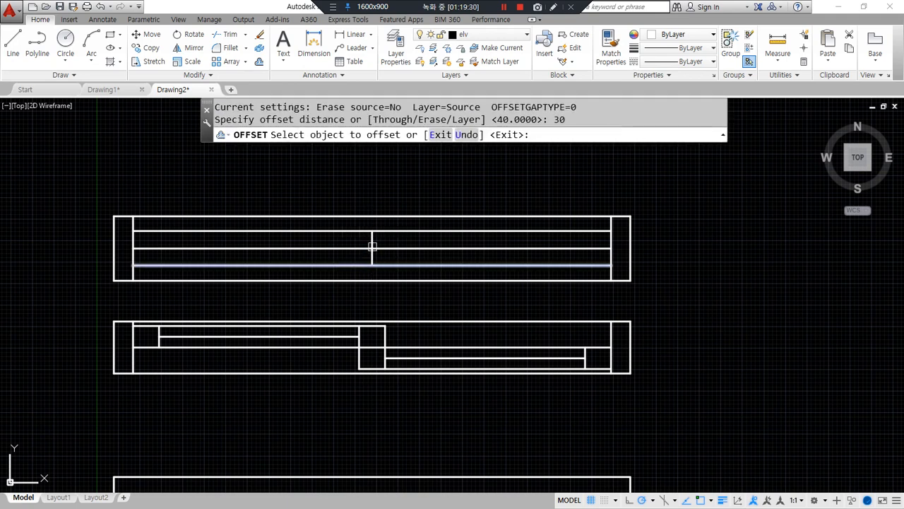
pyautogui.scroll(2, 363, 251)
pyautogui.click(369, 258)
pyautogui.click(342, 265)
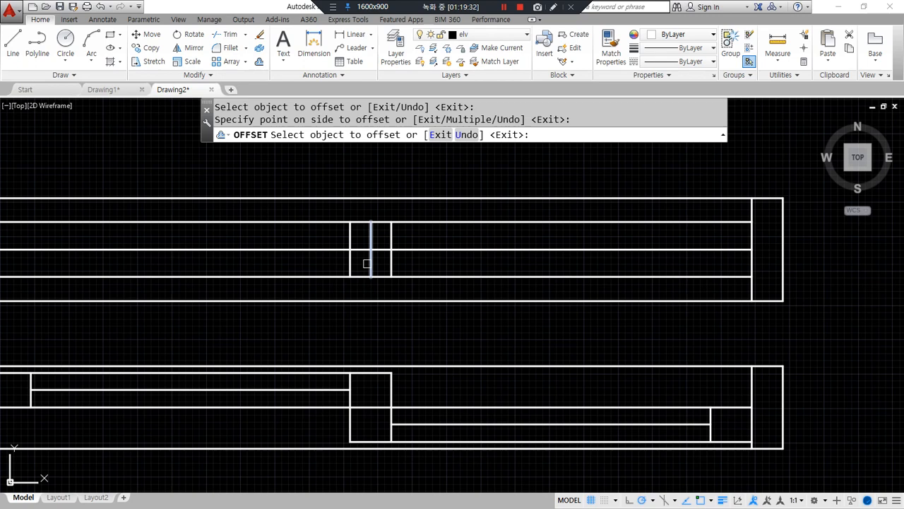
pyautogui.press('Return')
pyautogui.click(369, 262)
pyautogui.write('e')
pyautogui.press('Return')
# Fillet the upper sash line with the right vertical line, and the lower sash line with the left vertical line
pyautogui.write('f')
pyautogui.press('Return')
pyautogui.click(382, 222)
pyautogui.click(390, 228)
pyautogui.press('Return')
pyautogui.click(350, 267)
pyautogui.click(359, 276)
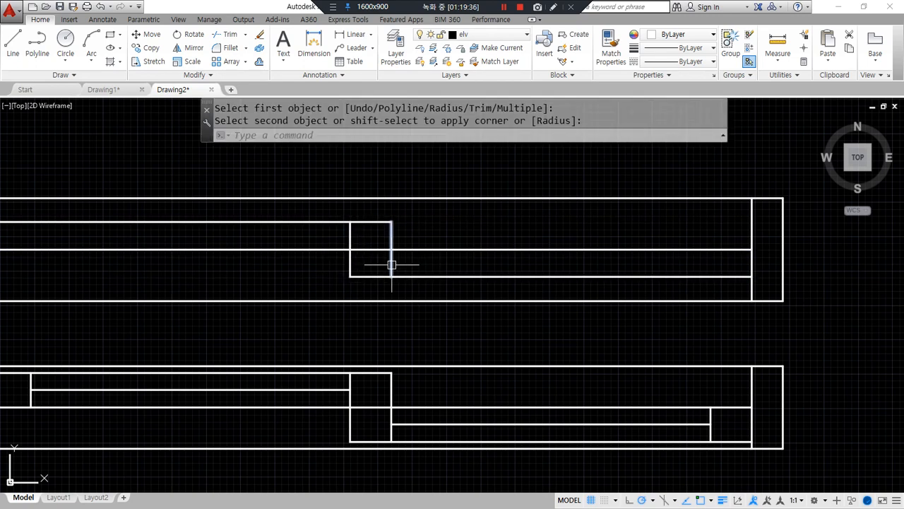
# Trim the left vertical line above the centre line and the right vertical line below it to separate the two sashes
pyautogui.moveTo(389, 258); pyautogui.dragTo(437, 250, button='middle')
pyautogui.write('tr')
pyautogui.press('Return')
pyautogui.press('Return')
pyautogui.click(350, 238)
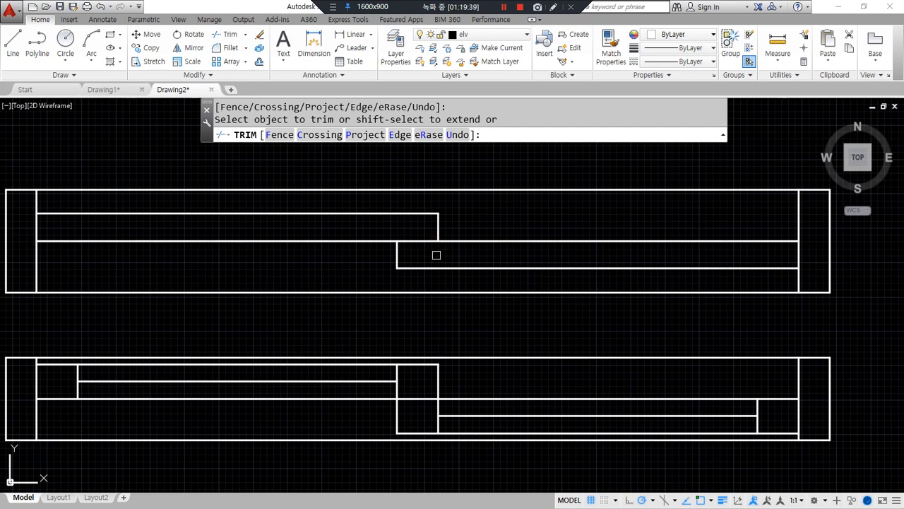
pyautogui.press('Return')
pyautogui.moveTo(294, 340); pyautogui.dragTo(311, 317, button='middle')
pyautogui.write('z')
pyautogui.press('Return')
pyautogui.press('Return')
pyautogui.moveTo(310, 303); pyautogui.dragTo(311, 311)
pyautogui.press('Escape')
pyautogui.moveTo(343, 322)
pyautogui.mouseDown(button='middle')
pyautogui.moveTo(309, 313)
pyautogui.moveTo(357, 324)
pyautogui.mouseUp(button='middle')
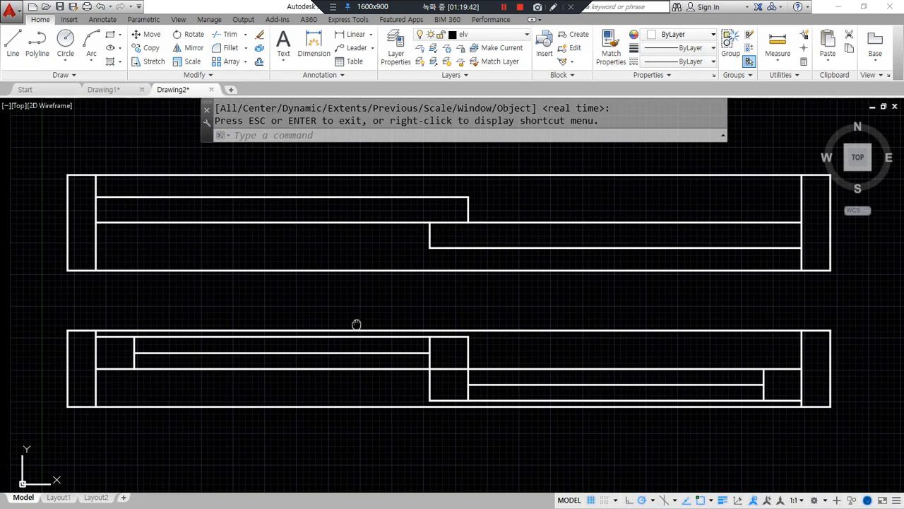
pyautogui.moveTo(67, 268); pyautogui.dragTo(45, 218)
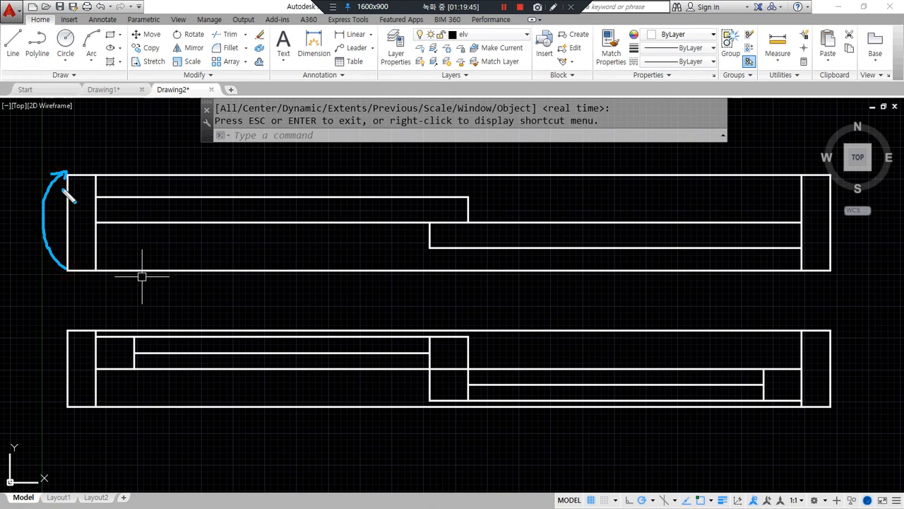
pyautogui.rightClick(132, 260)
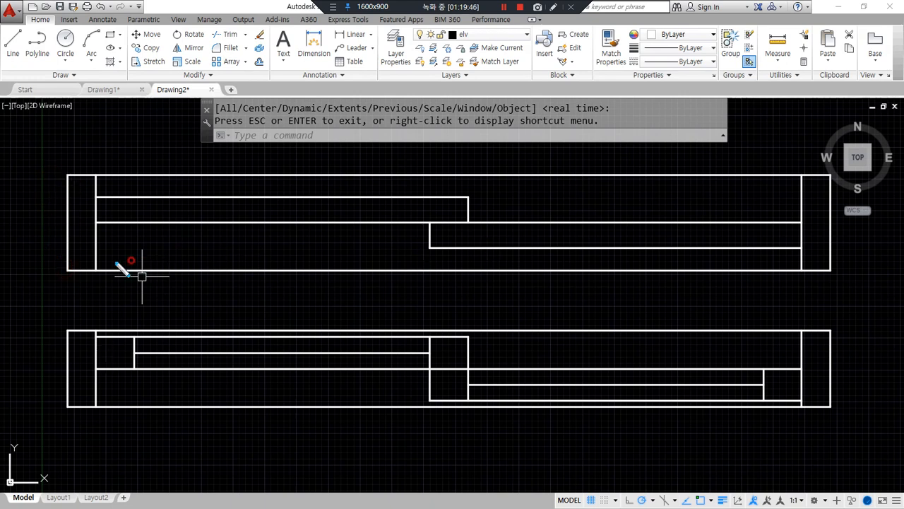
pyautogui.moveTo(106, 192)
pyautogui.mouseDown()
pyautogui.moveTo(299, 277)
pyautogui.moveTo(623, 276)
pyautogui.mouseUp()
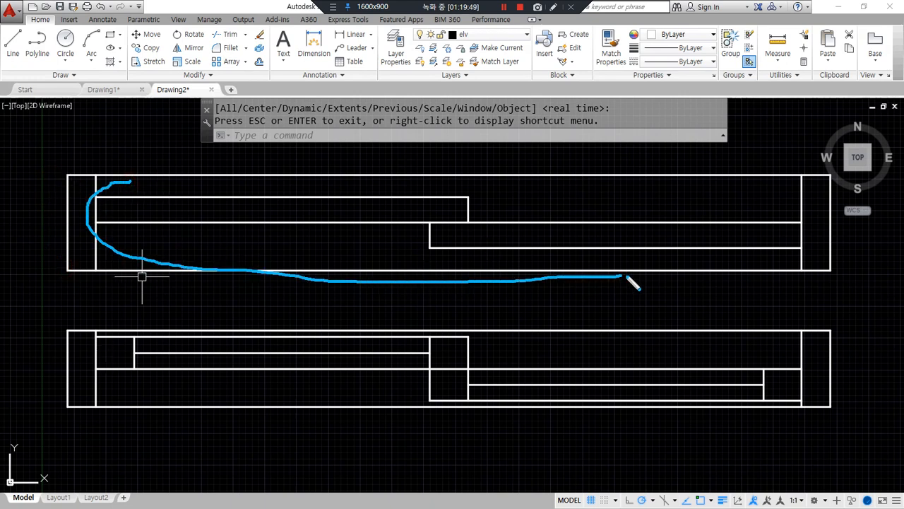
pyautogui.moveTo(801, 253)
pyautogui.mouseDown()
pyautogui.moveTo(598, 196)
pyautogui.moveTo(123, 166)
pyautogui.mouseUp()
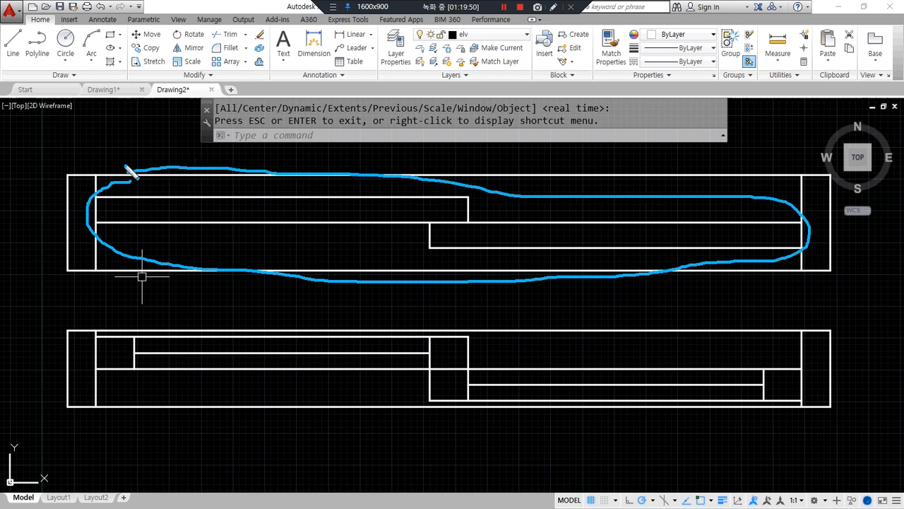
pyautogui.rightClick(125, 164)
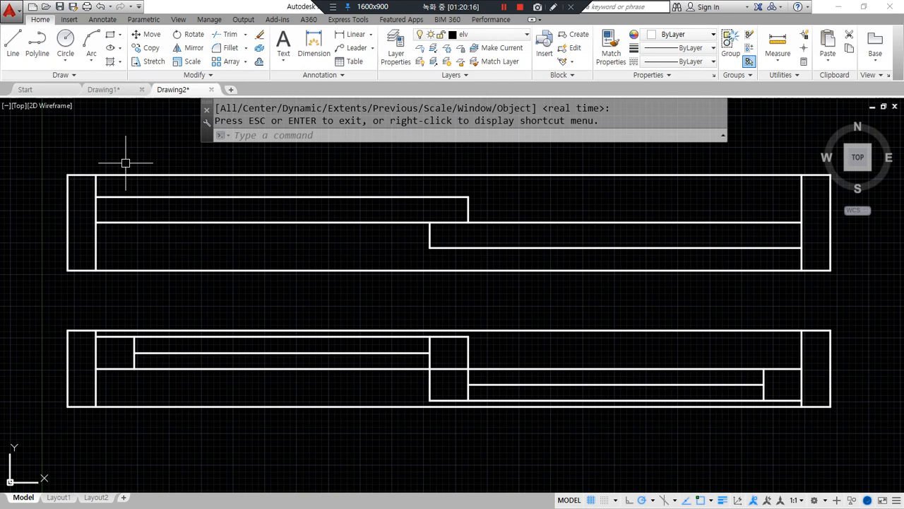
pyautogui.press('Escape')
pyautogui.click(214, 223)
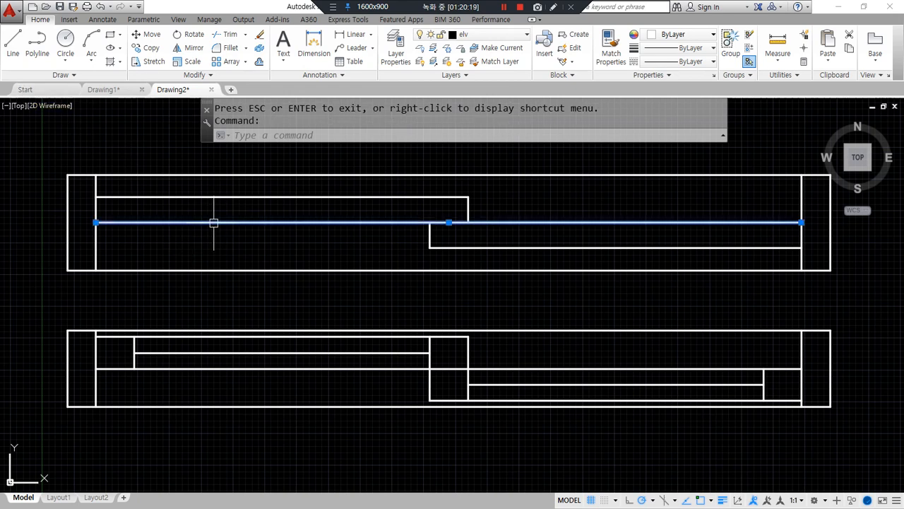
pyautogui.click(217, 197)
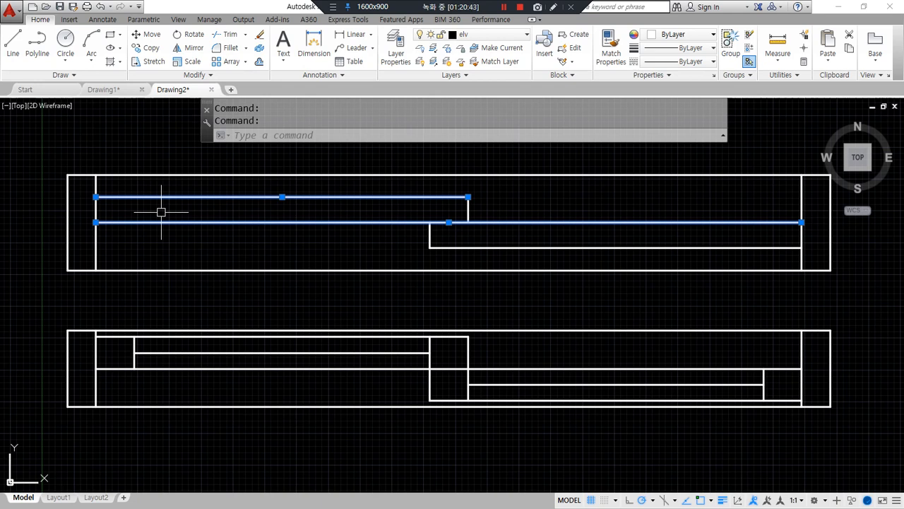
pyautogui.press('Escape')
pyautogui.moveTo(275, 248); pyautogui.dragTo(230, 340, button='middle')
pyautogui.write('l')
pyautogui.press('Return')
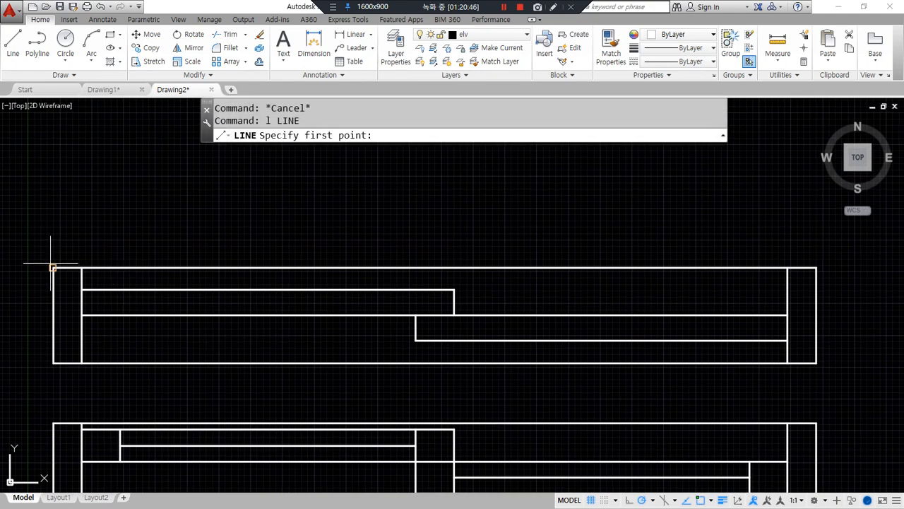
pyautogui.press('Escape')
# Copy the whole new plan straight up, using its upper left corner as the base point
pyautogui.write('cp')
pyautogui.press('Return')
pyautogui.click(849, 389)
pyautogui.click(50, 216)
pyautogui.press('Return')
pyautogui.click(53, 267)
pyautogui.click(53, 133)
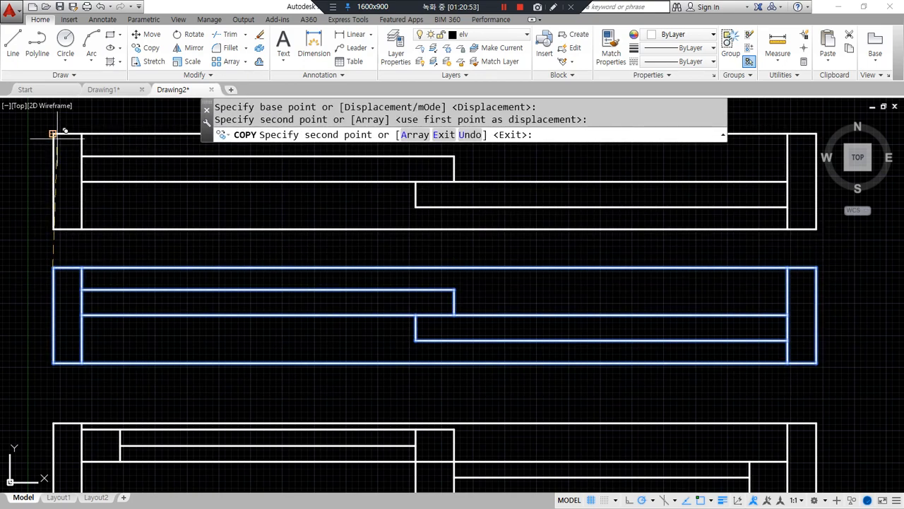
pyautogui.press('Return')
# Draw horizontal lines through the middle of the left and right sashes in the copied plan
pyautogui.moveTo(394, 206); pyautogui.dragTo(383, 262, button='middle')
pyautogui.write('l')
pyautogui.press('Return')
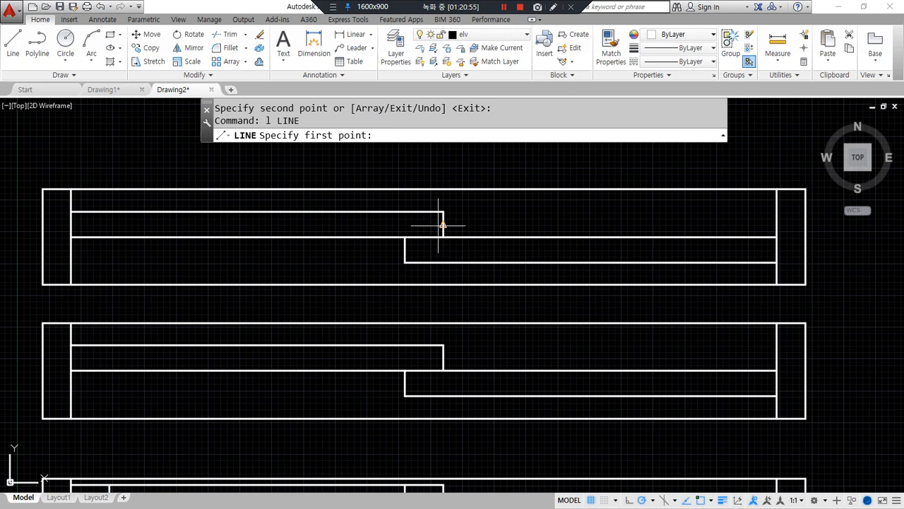
pyautogui.click(443, 224)
pyautogui.click(73, 224)
pyautogui.press('Return')
pyautogui.press('Return')
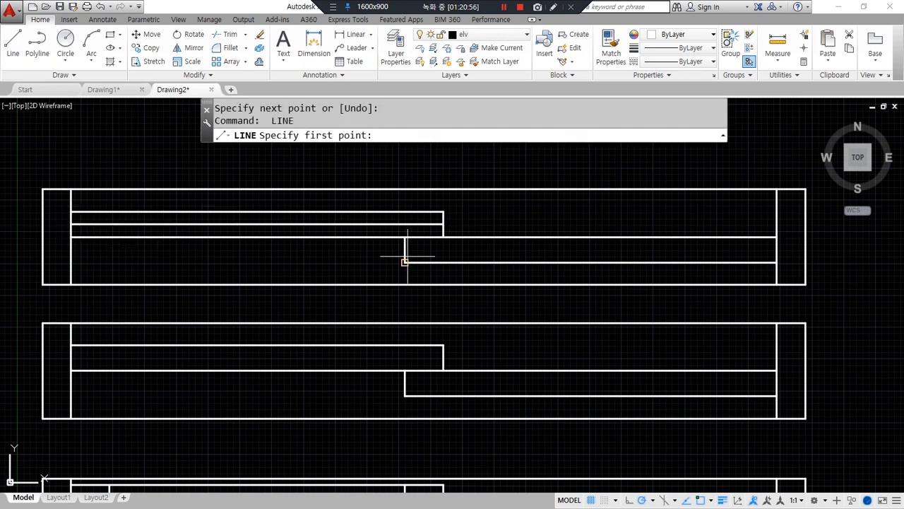
pyautogui.click(404, 249)
pyautogui.click(747, 249)
pyautogui.press('Escape')
# Erase the upper, centre and lower horizontal sash lines in the copied plan
pyautogui.click(435, 262)
pyautogui.click(440, 238)
pyautogui.click(417, 211)
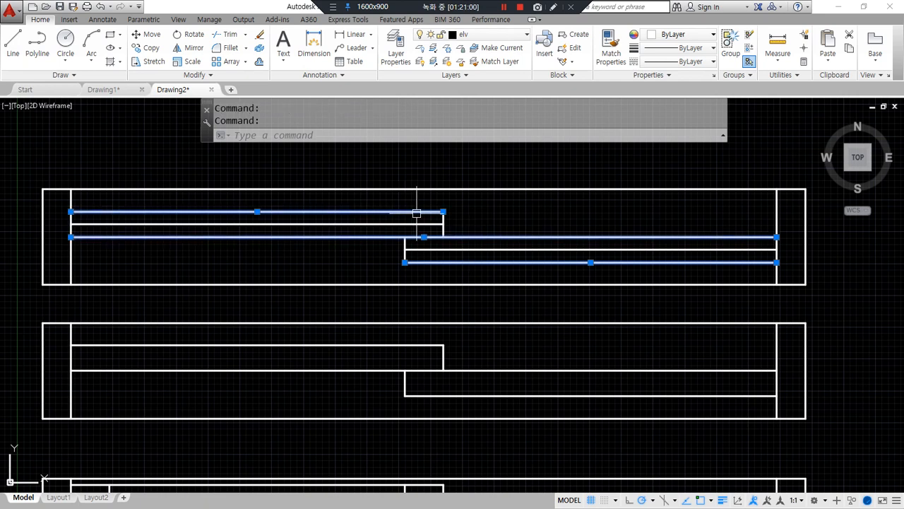
pyautogui.write('e')
pyautogui.press('Return')
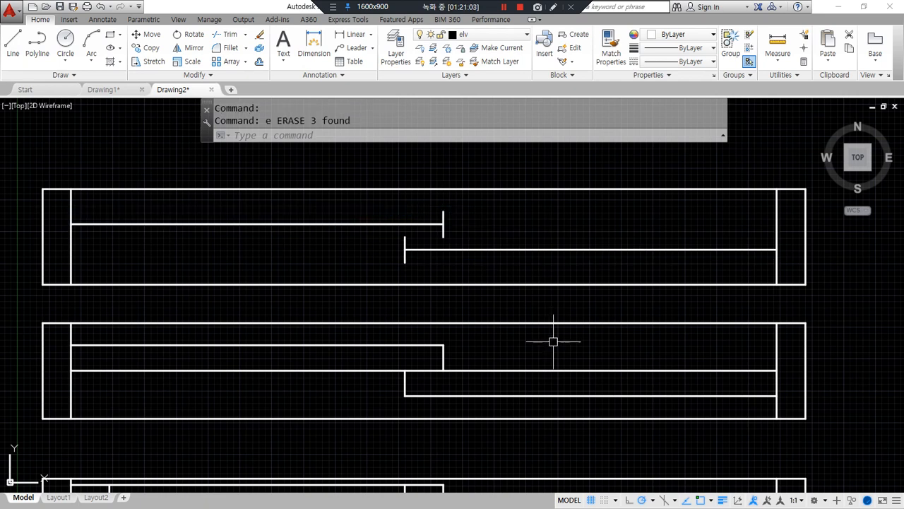
pyautogui.write('tr')
pyautogui.press('Return')
pyautogui.click(372, 284)
pyautogui.hotkey('ctrl', 'z')
pyautogui.click(414, 323)
pyautogui.press('Escape')
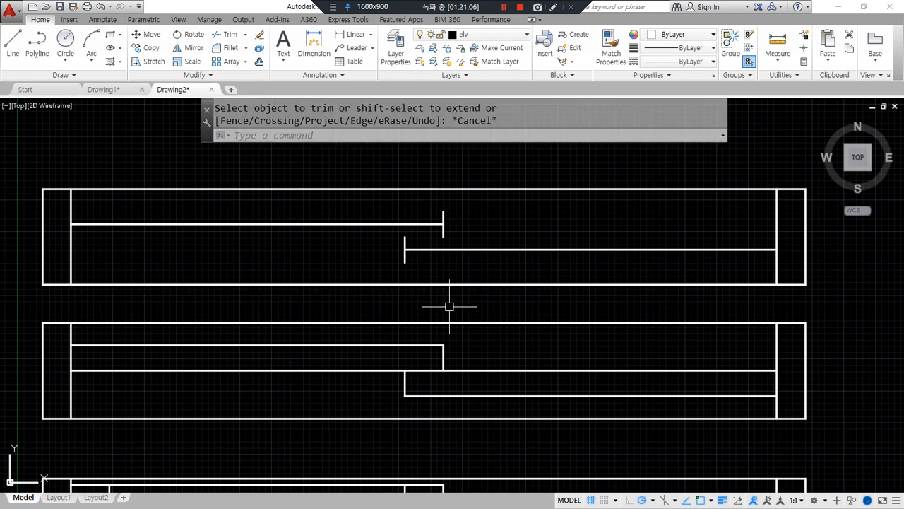
# Erase the two short vertical sash end lines in the copied plan
pyautogui.moveTo(450, 307); pyautogui.dragTo(457, 276, button='middle')
pyautogui.click(376, 171)
pyautogui.click(504, 244)
pyautogui.write('e')
pyautogui.press('Return')
pyautogui.moveTo(427, 277); pyautogui.dragTo(402, 296, button='middle')
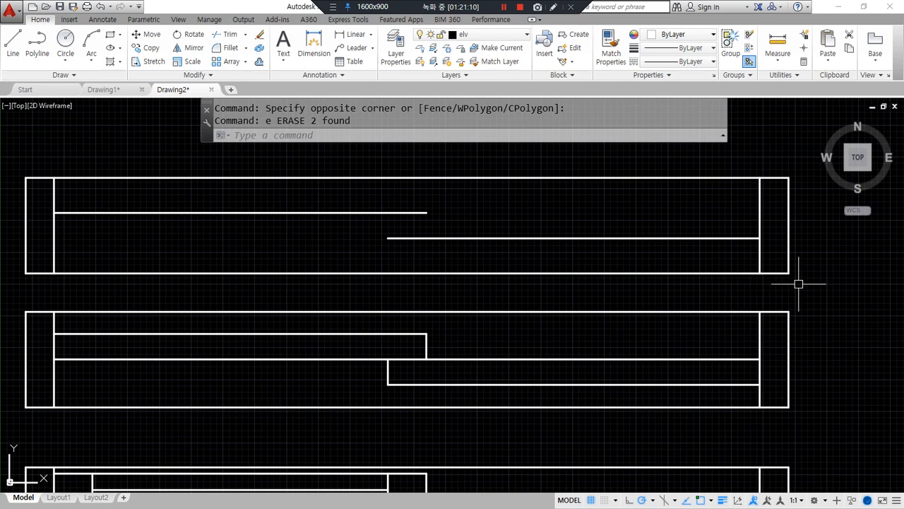
# Erase the entire simplified plan copy above the detailed plan
pyautogui.click(813, 284)
pyautogui.click(8, 160)
pyautogui.write('e')
pyautogui.press('Return')
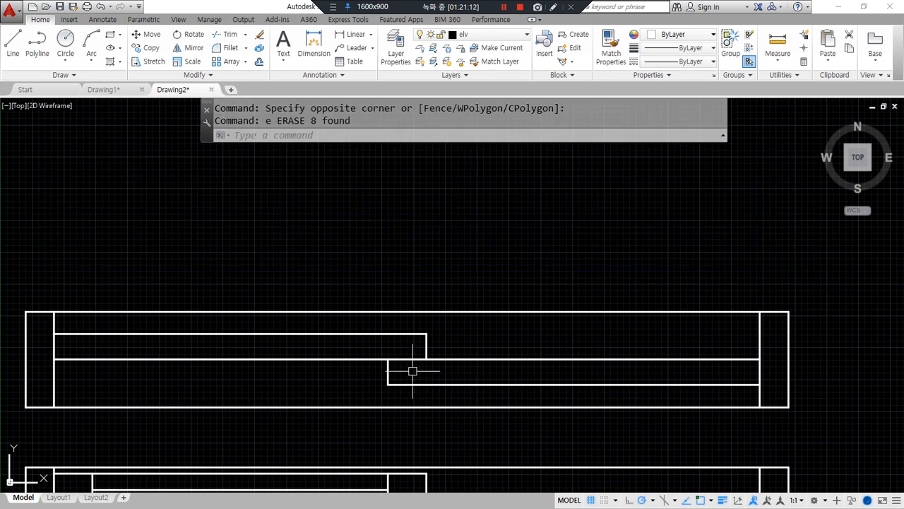
# Draw a vertical centre line through the plan between the midpoints of its upper and lower outer edges
pyautogui.moveTo(412, 369); pyautogui.dragTo(428, 276, button='middle')
pyautogui.write('l')
pyautogui.press('Return')
pyautogui.click(417, 263)
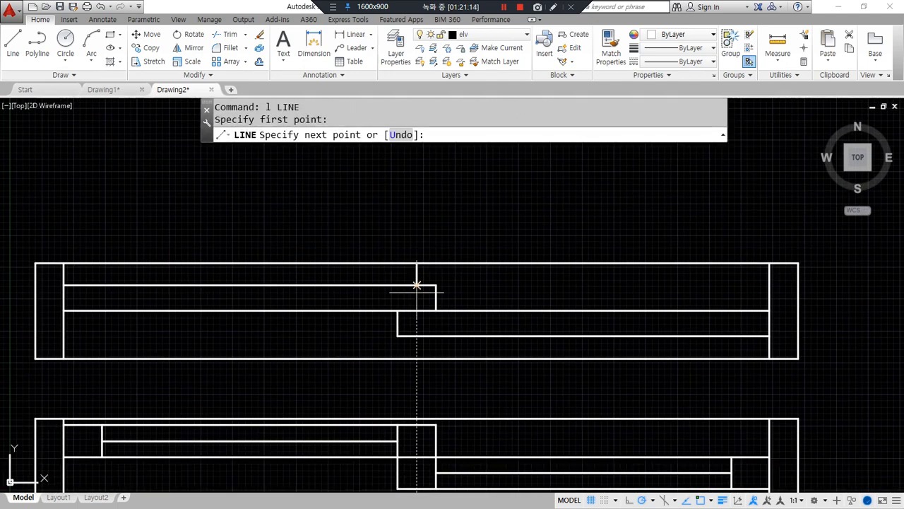
pyautogui.click(417, 358)
pyautogui.press('Return')
# Lengthen the vertical centre line through the upper plan by 100 at both ends
pyautogui.write('len')
pyautogui.press('Return')
pyautogui.write('de')
pyautogui.press('Return')
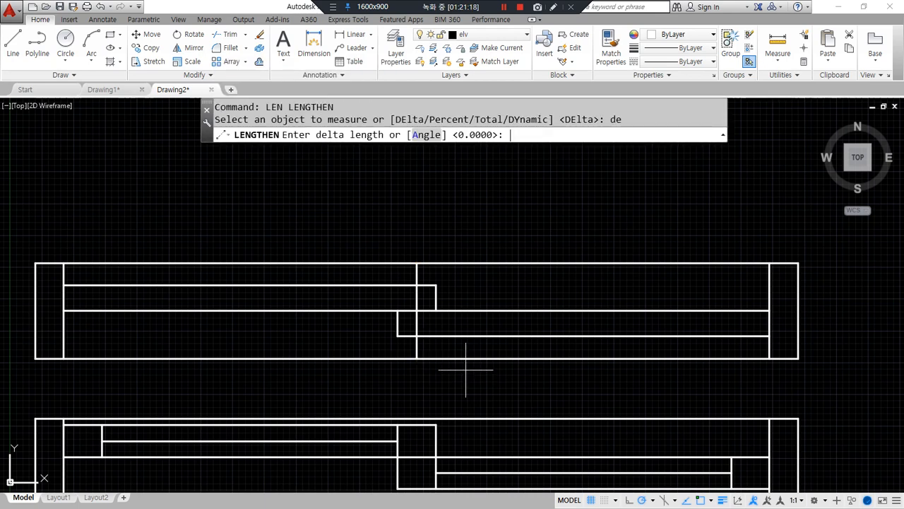
pyautogui.press('Return')
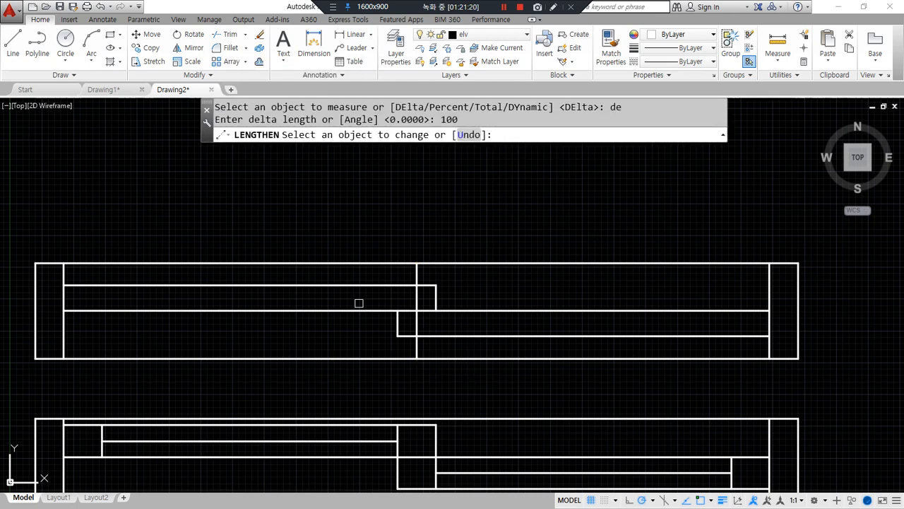
pyautogui.click(416, 289)
pyautogui.click(419, 353)
pyautogui.press('Return')
# Put the lengthened centre line of the upper plan on layer cen
pyautogui.click(416, 388)
pyautogui.click(479, 35)
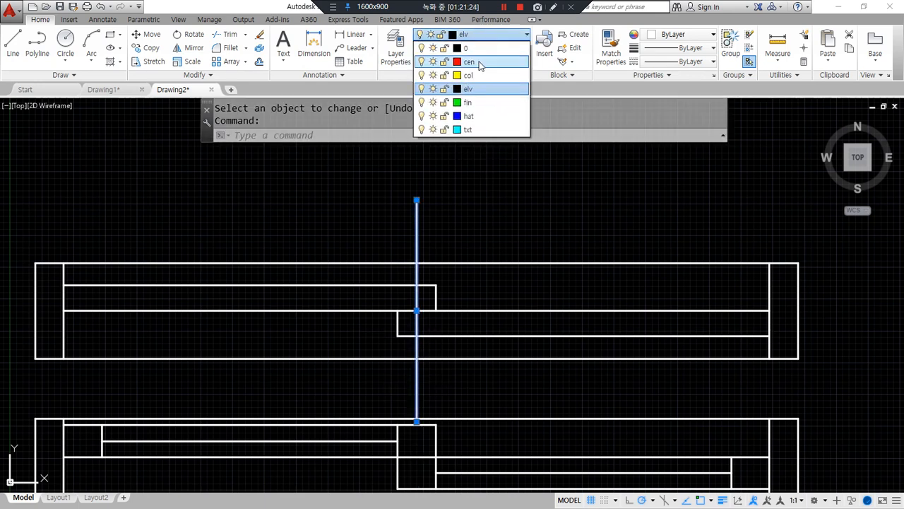
pyautogui.click(480, 64)
pyautogui.press('Escape')
pyautogui.press('Escape')
# Move the upper plan together with its centre line straight up, away from the detailed plan
pyautogui.write('m')
pyautogui.press('Return')
pyautogui.click(842, 384)
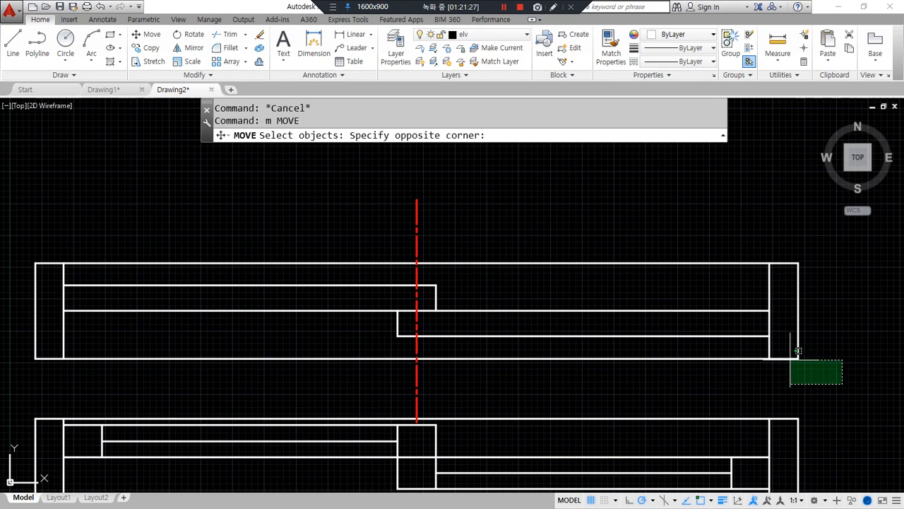
pyautogui.click(49, 224)
pyautogui.press('Return')
pyautogui.click(51, 214)
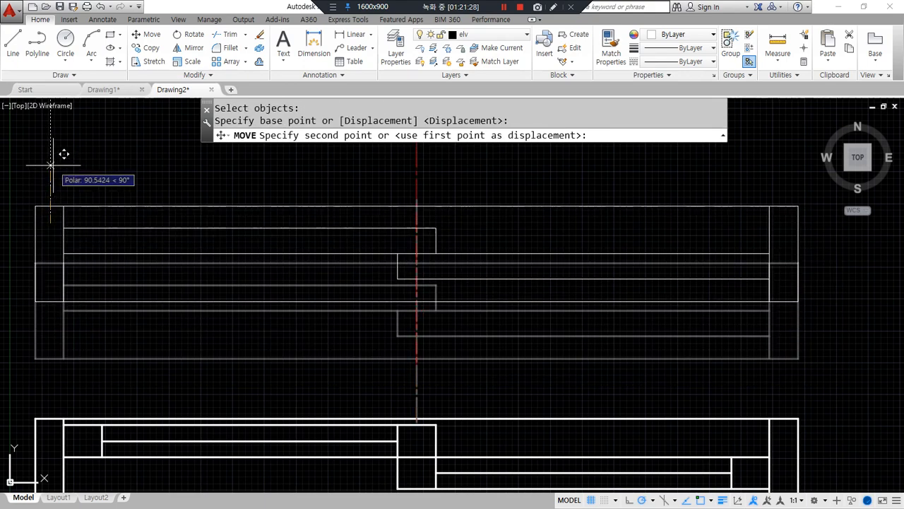
pyautogui.click(62, 153)
# Copy the red centre line from the upper plan down to the middle of the detailed plan below
pyautogui.scroll(-2, 373, 351)
pyautogui.moveTo(260, 484)
pyautogui.mouseDown()
pyautogui.moveTo(63, 280)
pyautogui.moveTo(715, 378)
pyautogui.moveTo(227, 466)
pyautogui.mouseUp()
pyautogui.press('Return')
pyautogui.press('Escape')
pyautogui.press('Escape')
pyautogui.write('cond p')
pyautogui.press('Return')
pyautogui.click(400, 347)
pyautogui.press('Return')
pyautogui.click(400, 289)
pyautogui.click(400, 416)
pyautogui.press('Escape')
# Move the upper plan and its centre line further up so that the two centre lines are separated
pyautogui.write('m')
pyautogui.press('Return')
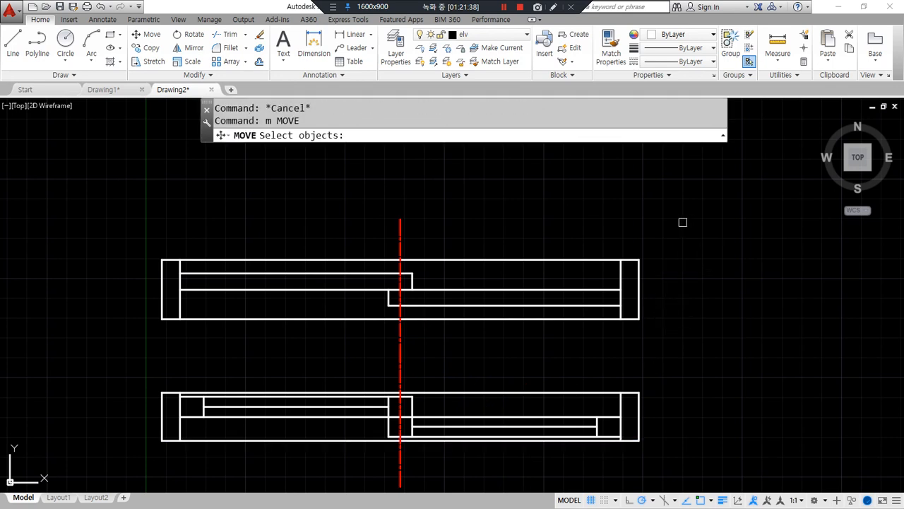
pyautogui.click(668, 194)
pyautogui.click(111, 332)
pyautogui.press('Return')
pyautogui.click(95, 337)
pyautogui.click(101, 294)
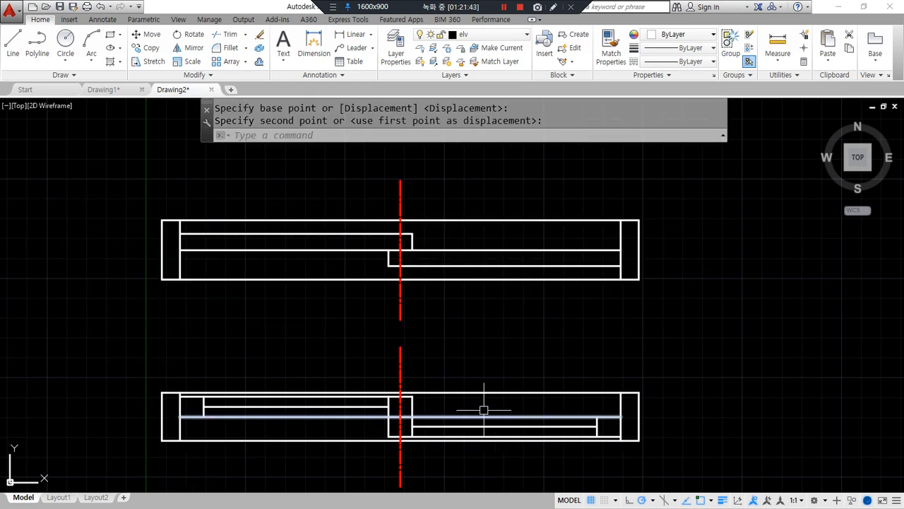
# Draw a 2400 by 1200 rectangle beside the finished window elevation as the outer frame of a second window
pyautogui.moveTo(484, 410); pyautogui.dragTo(489, 402, button='middle')
pyautogui.middleClick(630, 349)
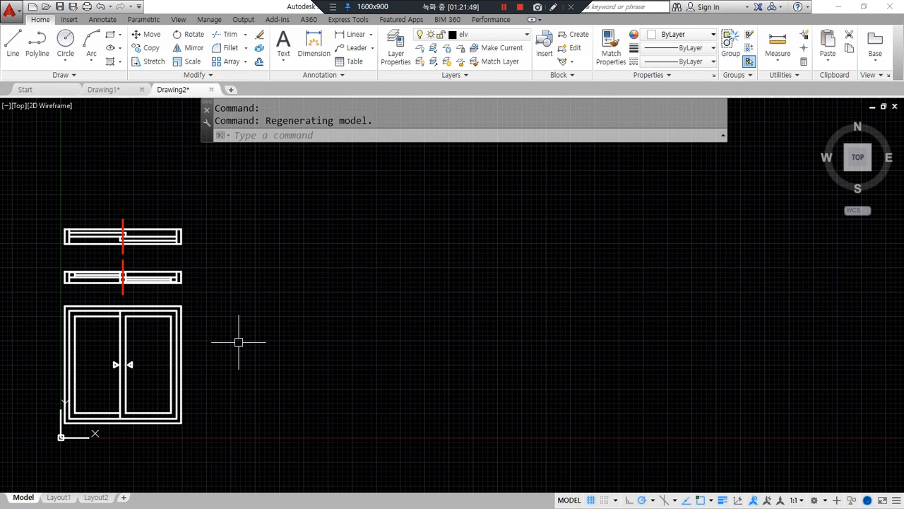
pyautogui.write('rec')
pyautogui.press('Return')
pyautogui.click(248, 422)
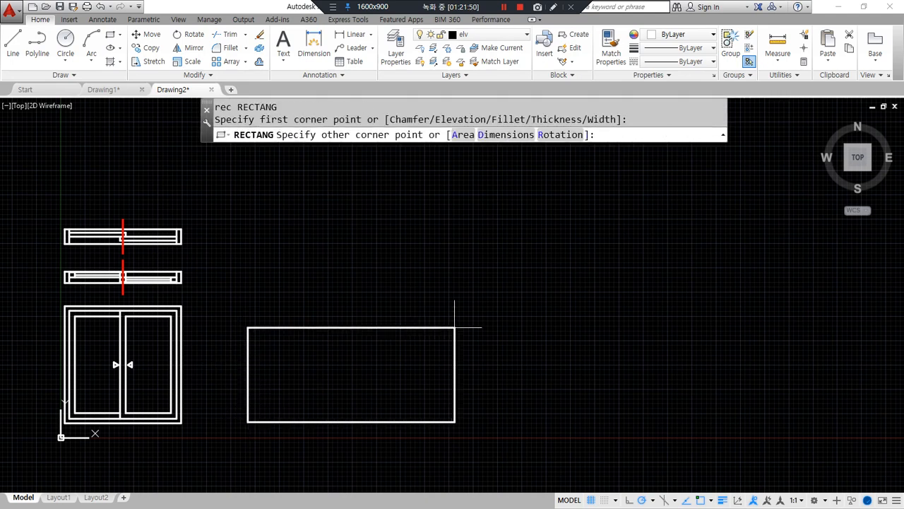
pyautogui.write('@2400,12')
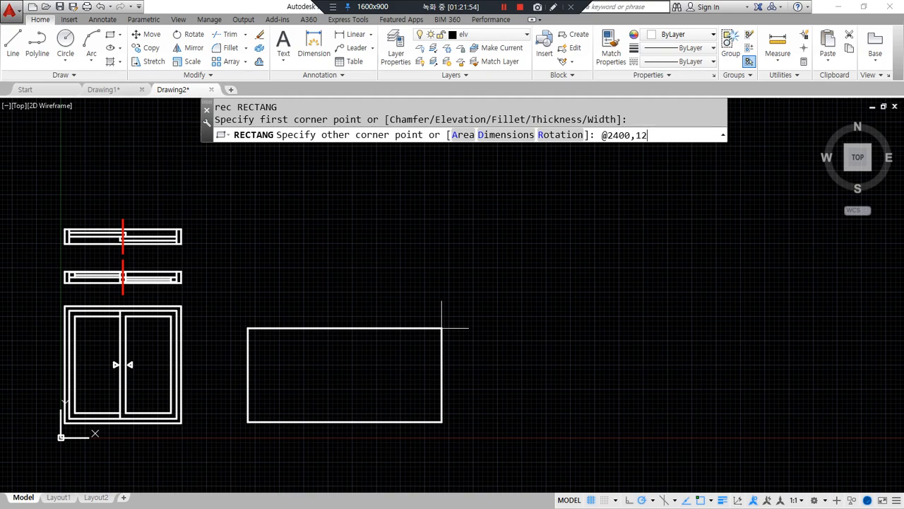
pyautogui.press('Return')
# Offset the 2400 by 1200 outer frame rectangle inward by 45
pyautogui.scroll(2, 404, 339)
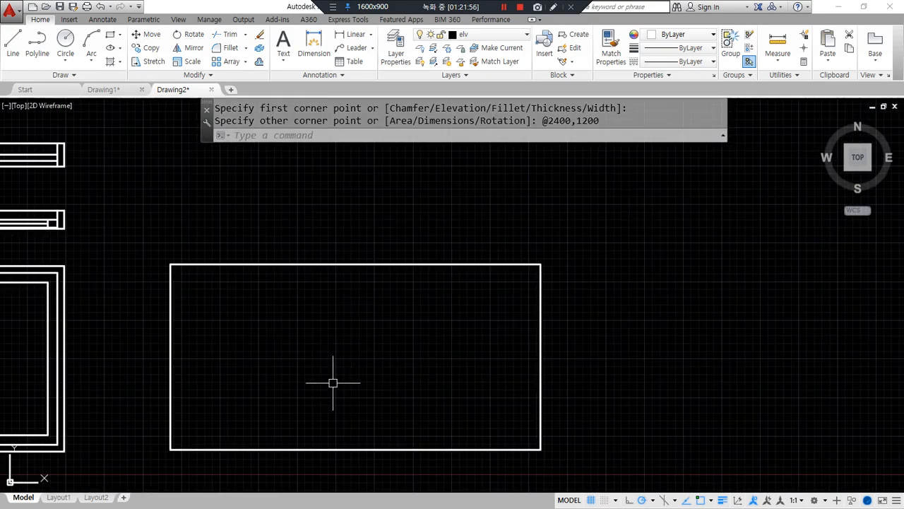
pyautogui.moveTo(332, 379); pyautogui.dragTo(360, 340, button='middle')
pyautogui.write('o')
pyautogui.press('Return')
pyautogui.write('45')
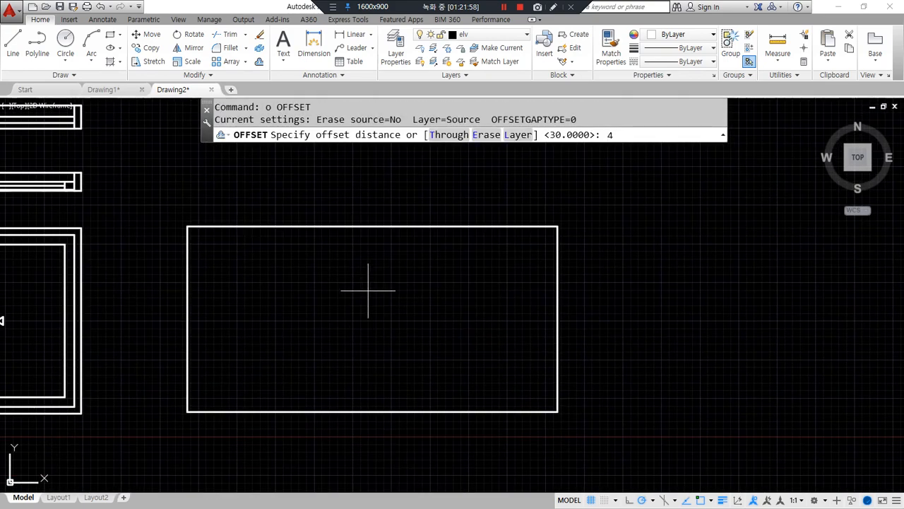
pyautogui.press('Return')
pyautogui.click(364, 226)
pyautogui.click(379, 367)
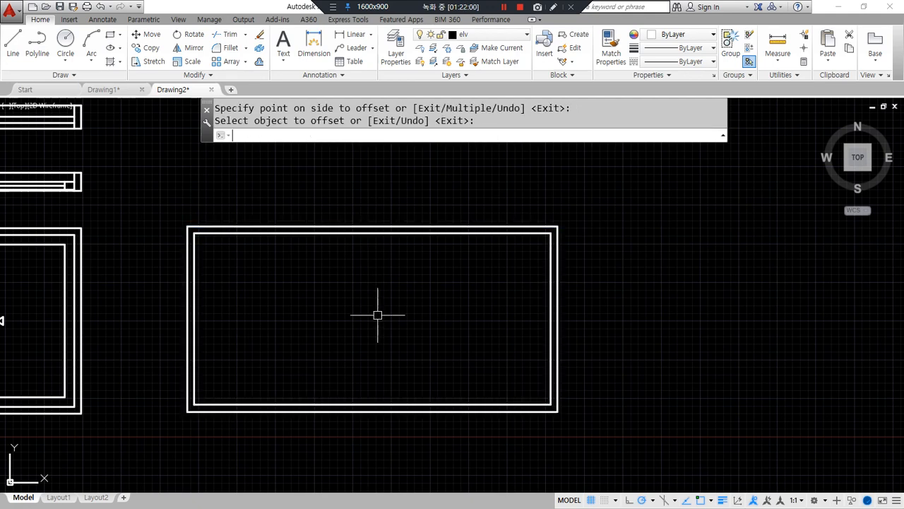
pyautogui.press('Return')
# Draw a rectangle from the inner frame's upper right corner to the midpoint of its lower edge
pyautogui.write('rec')
pyautogui.press('Return')
pyautogui.click(550, 233)
pyautogui.click(372, 404)
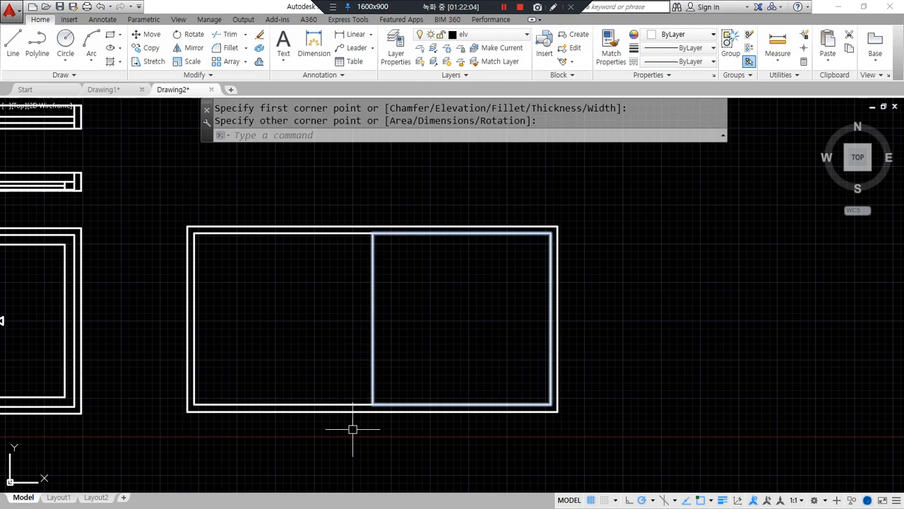
pyautogui.click(372, 304)
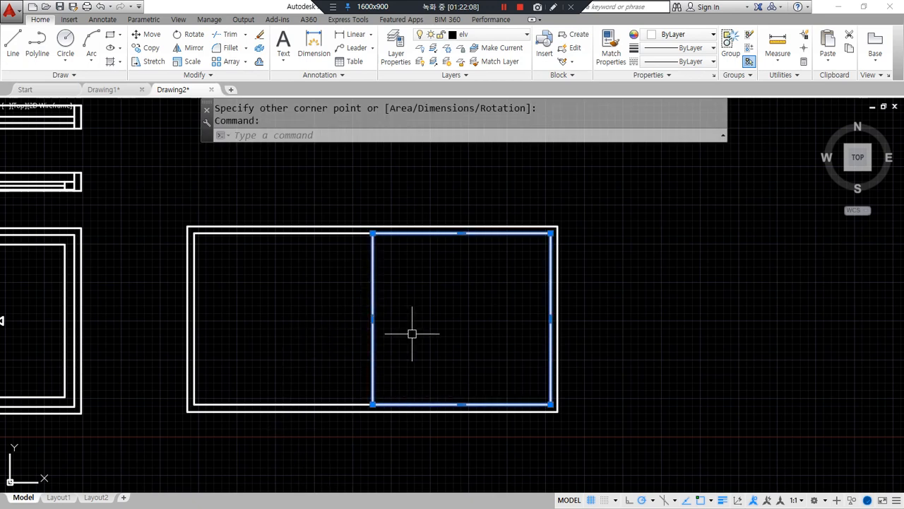
pyautogui.moveTo(466, 235)
pyautogui.mouseDown()
pyautogui.moveTo(462, 364)
pyautogui.moveTo(556, 267)
pyautogui.moveTo(481, 225)
pyautogui.mouseUp()
pyautogui.moveTo(428, 230)
pyautogui.mouseDown()
pyautogui.moveTo(415, 260)
pyautogui.moveTo(426, 244)
pyautogui.mouseUp()
pyautogui.moveTo(319, 245)
pyautogui.mouseDown()
pyautogui.moveTo(303, 344)
pyautogui.moveTo(321, 249)
pyautogui.mouseUp()
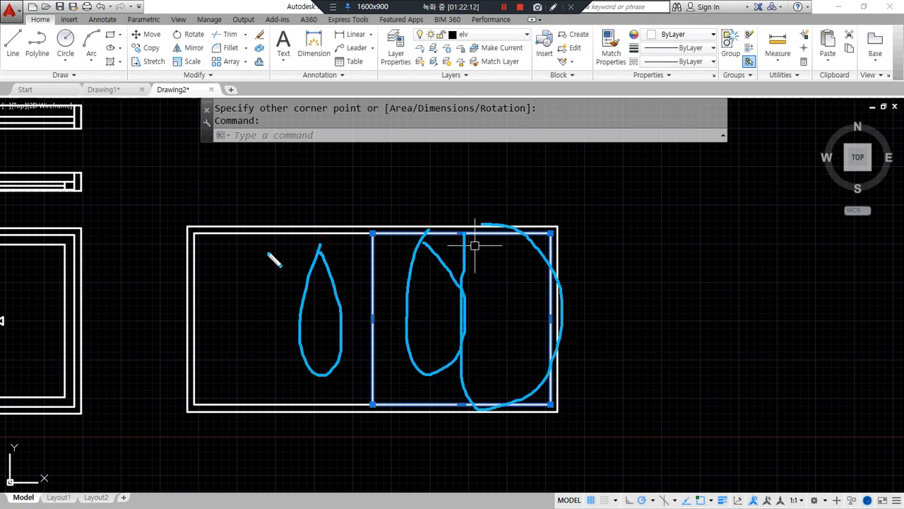
pyautogui.moveTo(205, 244); pyautogui.dragTo(237, 234)
pyautogui.moveTo(374, 196); pyautogui.dragTo(375, 467)
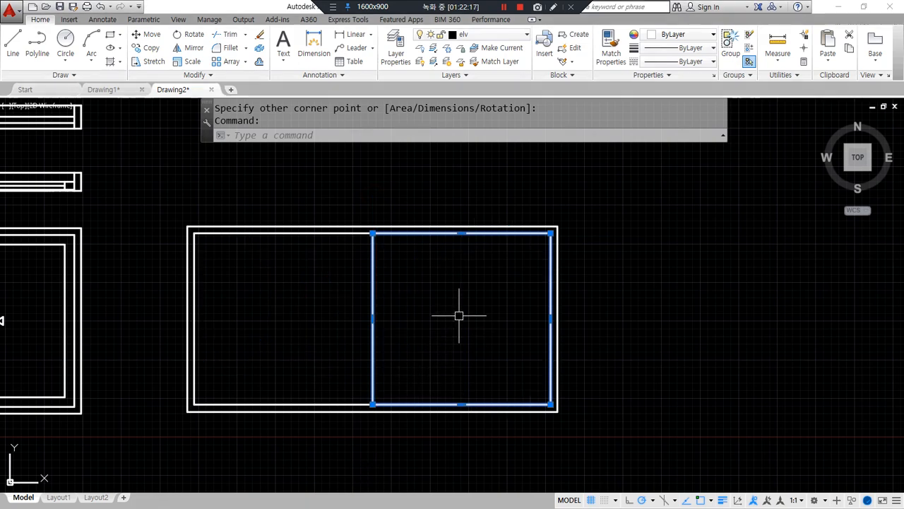
# Offset the right half rectangle inward by 60
pyautogui.scroll(2, 460, 315)
pyautogui.press('Escape')
pyautogui.press('Escape')
pyautogui.write('o')
pyautogui.press('Return')
pyautogui.write('60')
pyautogui.press('Return')
pyautogui.click(447, 187)
pyautogui.click(447, 314)
pyautogui.press('Return')
# Draw a vertical line between the midpoints of the right half rectangle's upper and lower edges
pyautogui.write('l')
pyautogui.press('Return')
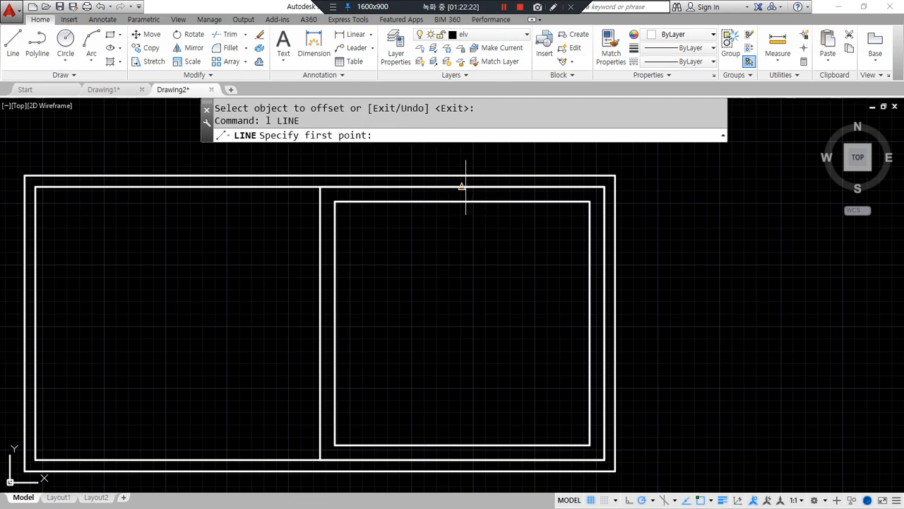
pyautogui.click(461, 186)
pyautogui.click(461, 459)
pyautogui.press('Return')
# Offset the vertical middle line of the right half by 30 to each side
pyautogui.write('o')
pyautogui.press('Return')
pyautogui.write('30')
pyautogui.press('Return')
pyautogui.click(463, 356)
pyautogui.click(492, 358)
pyautogui.click(461, 353)
pyautogui.click(442, 339)
pyautogui.scroll(2, 457, 282)
pyautogui.press('Return')
# Erase the original middle line between the two offset lines
pyautogui.click(457, 282)
pyautogui.click(460, 307)
pyautogui.press('e')
pyautogui.press('Return')
# Trim the inner sash outline between the two offset lines and the right line's overhanging ends, at the top and bottom
pyautogui.moveTo(449, 234); pyautogui.dragTo(435, 319, button='middle')
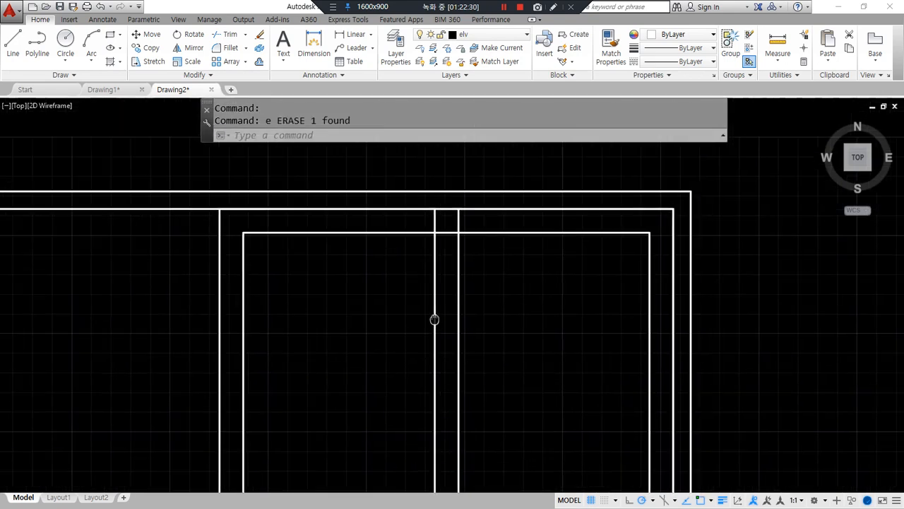
pyautogui.scroll(2, 445, 234)
pyautogui.write('tr')
pyautogui.press('Return')
pyautogui.click(448, 220)
pyautogui.scroll(-4, 451, 294)
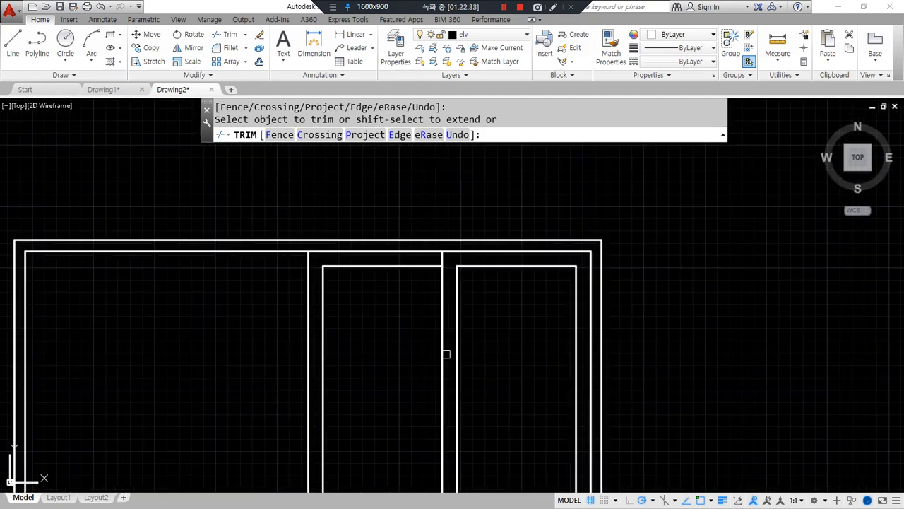
pyautogui.moveTo(446, 353); pyautogui.dragTo(399, 256, button='middle')
pyautogui.scroll(3, 473, 323)
pyautogui.click(489, 336)
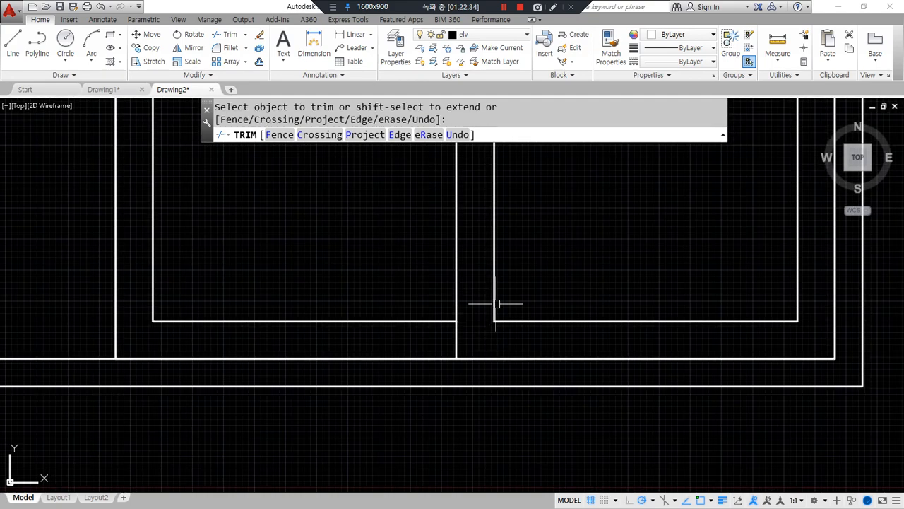
pyautogui.scroll(-2, 494, 302)
pyautogui.moveTo(509, 216); pyautogui.dragTo(422, 335, button='middle')
pyautogui.press('Escape')
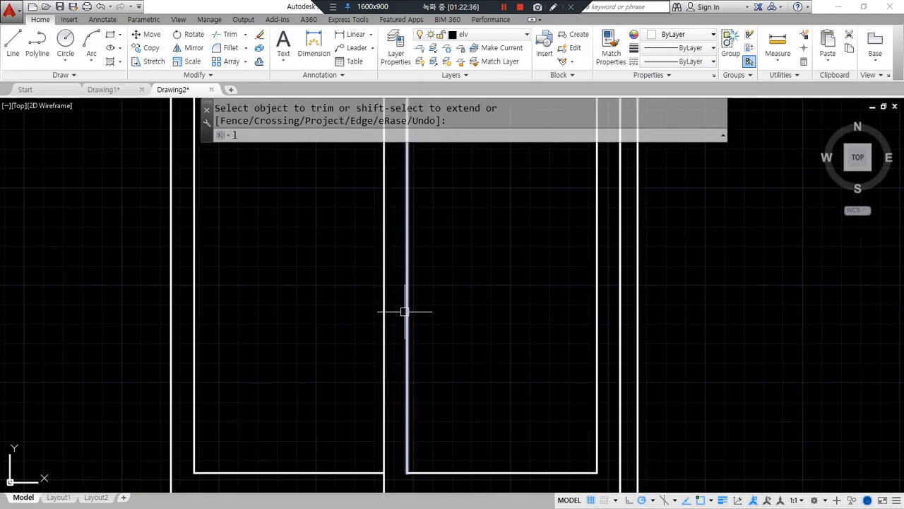
# Draw a 60-long horizontal line to the right from the midpoint of the right offset line
pyautogui.write('l')
pyautogui.press('Return')
pyautogui.click(407, 280)
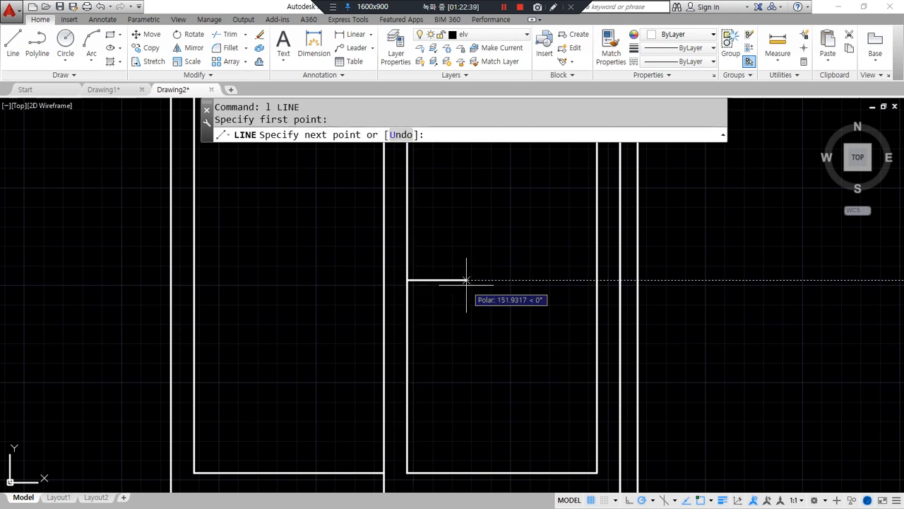
pyautogui.write('30')
pyautogui.press('Return')
pyautogui.press('Return')
# Draw a 60-long horizontal line to the left from the midpoint of the left offset line
pyautogui.press('Return')
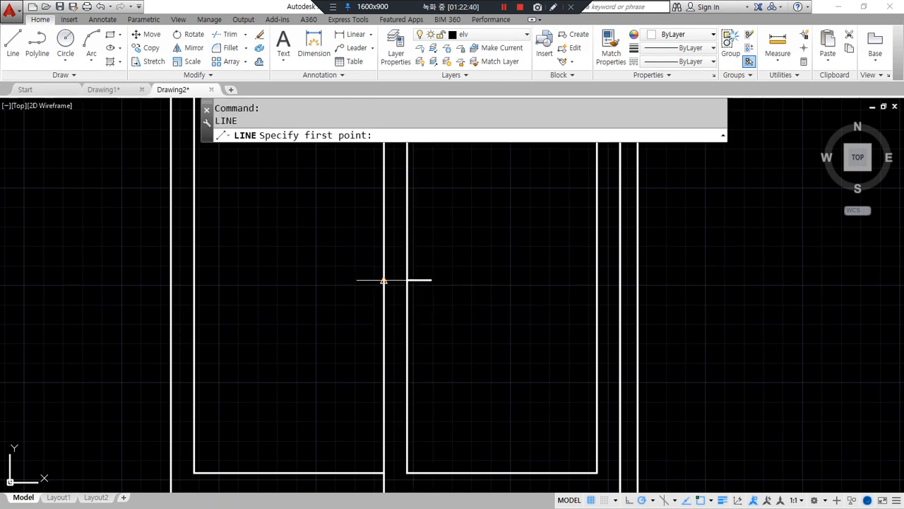
pyautogui.click(383, 280)
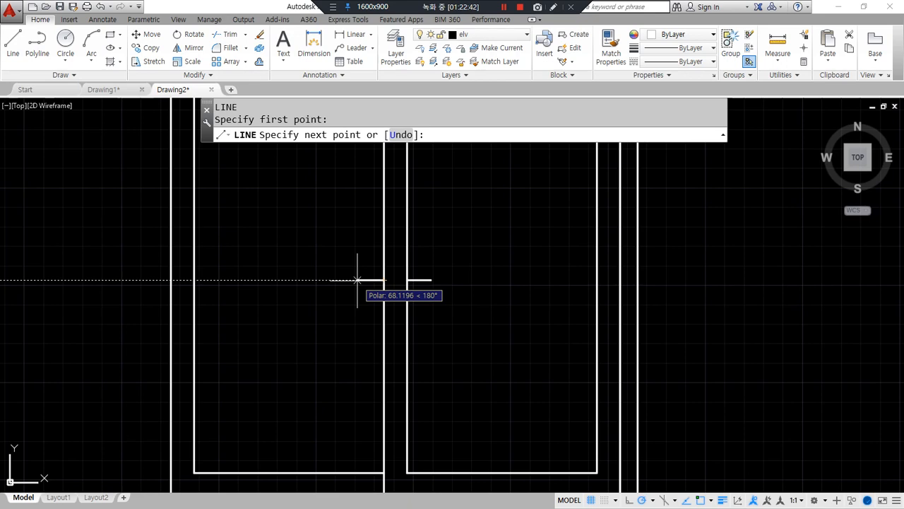
pyautogui.write('60')
pyautogui.press('Return')
pyautogui.press('Return')
pyautogui.scroll(6, 442, 278)
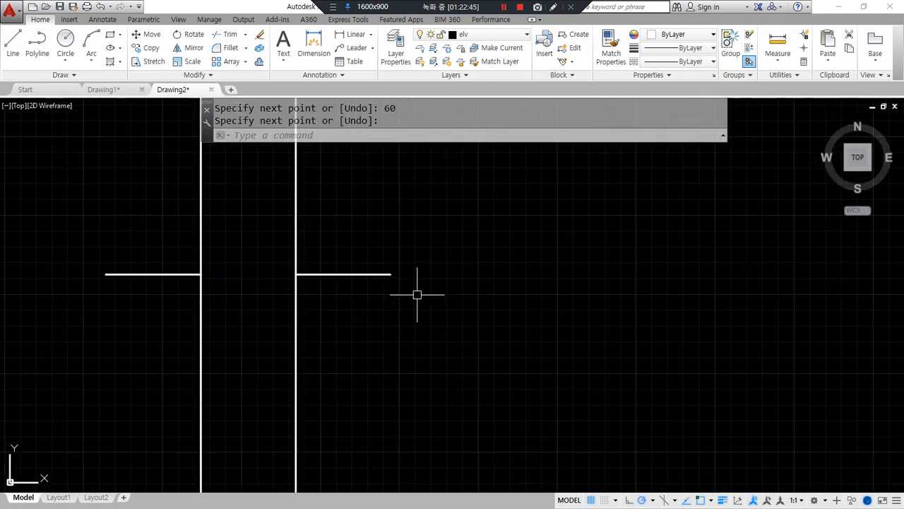
pyautogui.moveTo(417, 295); pyautogui.dragTo(464, 340, button='middle')
pyautogui.write('pol')
pyautogui.press('Return')
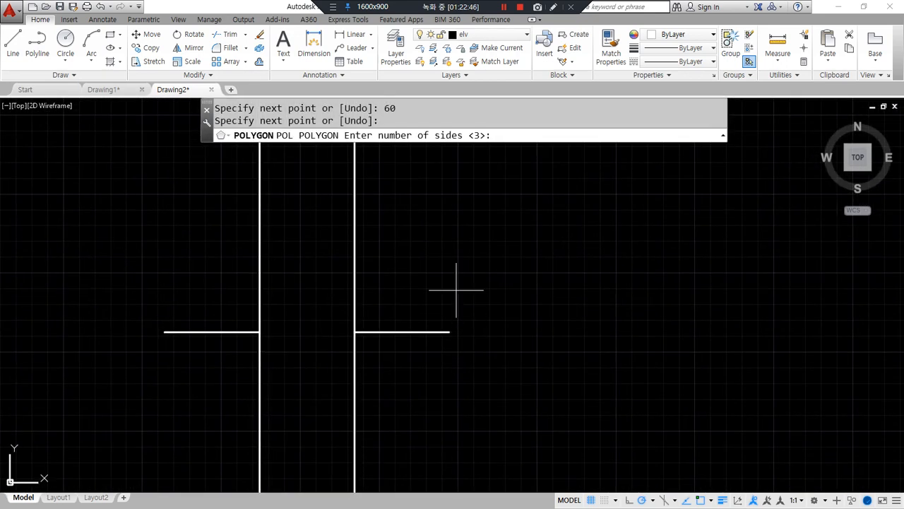
pyautogui.press('Return')
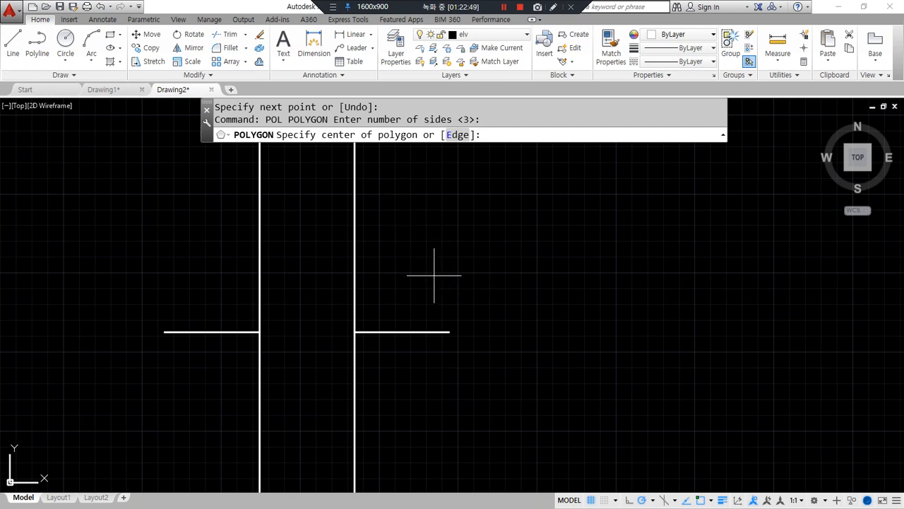
pyautogui.click(449, 331)
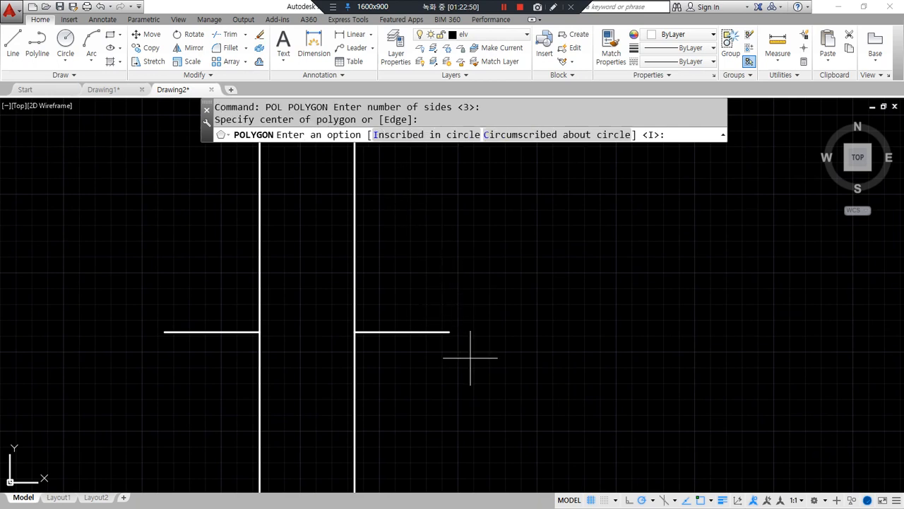
pyautogui.press('Return')
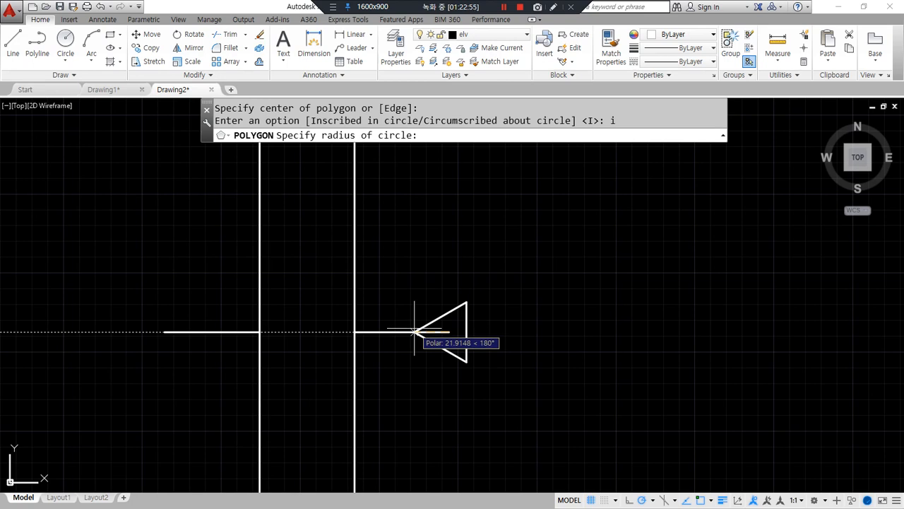
pyautogui.write('@30<')
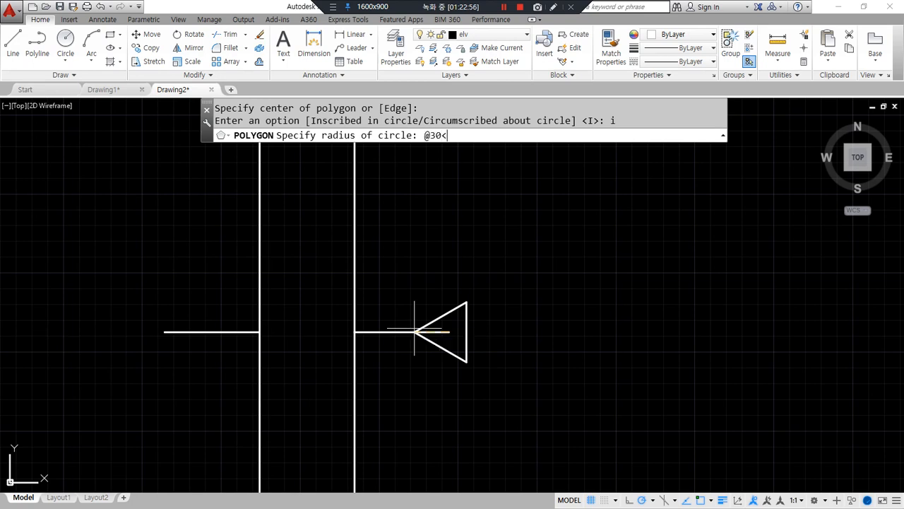
pyautogui.write('180')
pyautogui.press('Return')
pyautogui.press('Return')
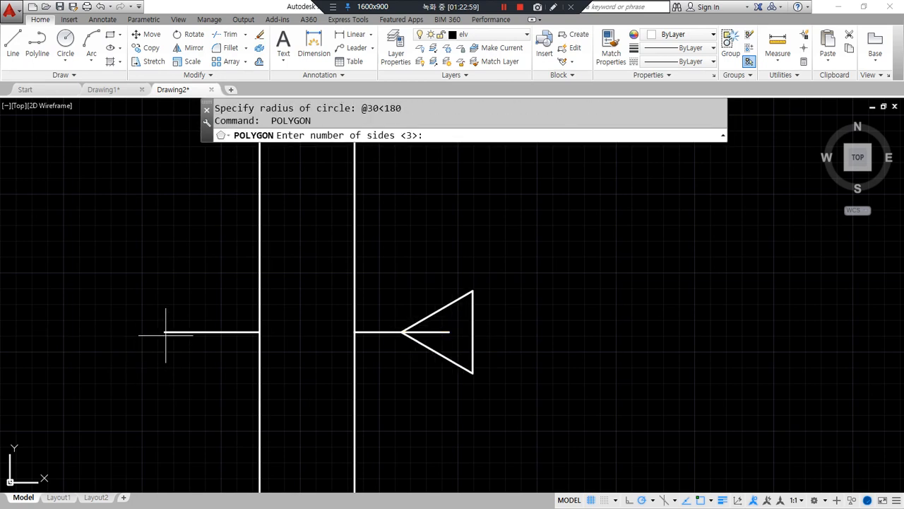
pyautogui.press('Return')
pyautogui.click(164, 331)
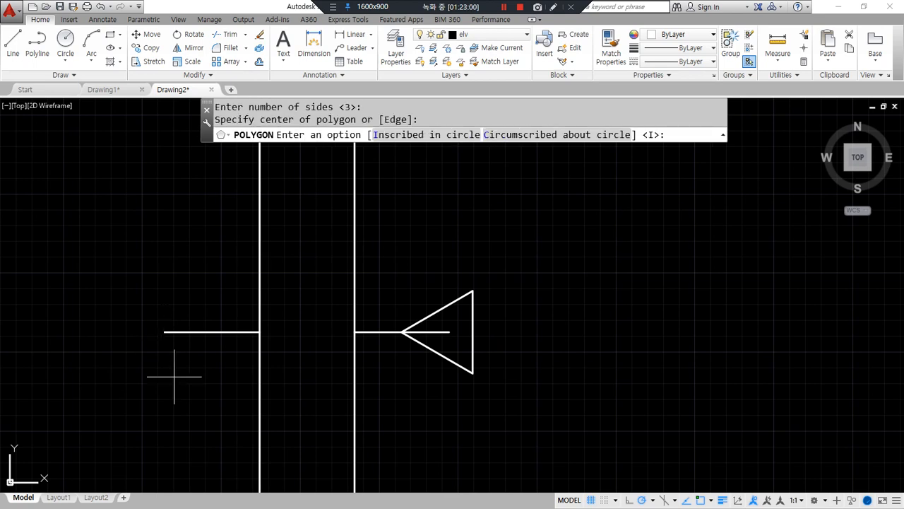
pyautogui.press('Return')
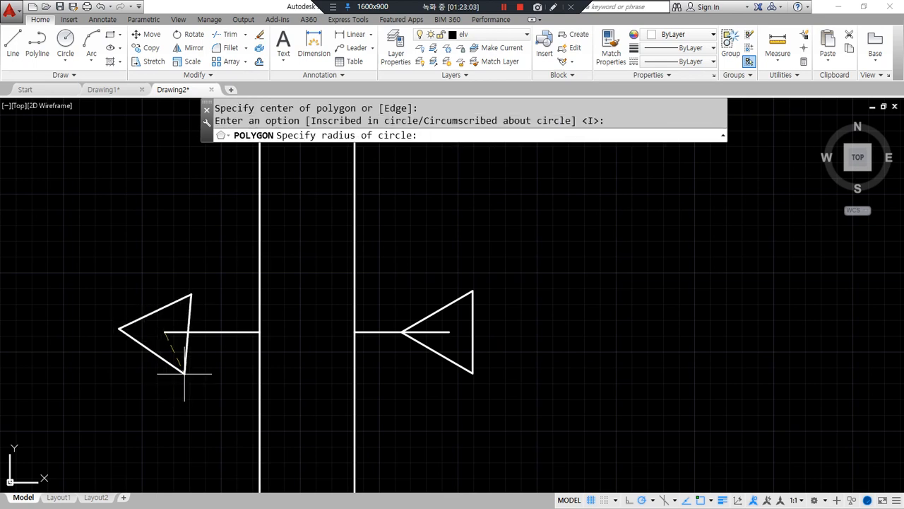
pyautogui.write('@30<0')
pyautogui.press('Return')
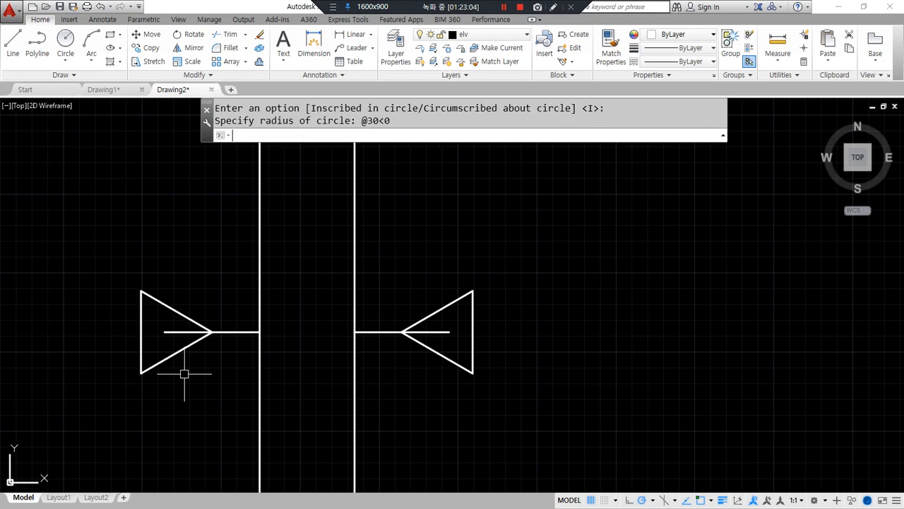
# Erase the two horizontal guide lines at the triangle markers
pyautogui.click(215, 332)
pyautogui.click(378, 331)
pyautogui.write('e')
pyautogui.press('Return')
pyautogui.scroll(-8, 363, 394)
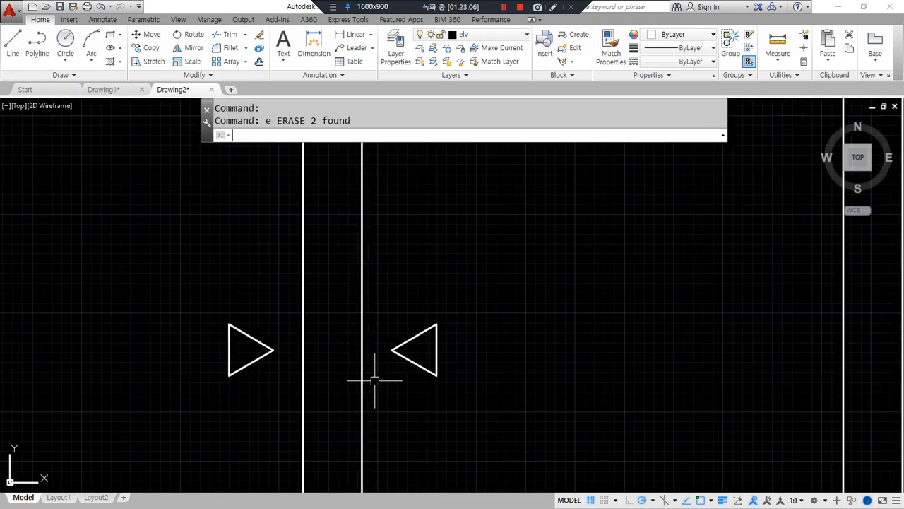
# Mirror the right pair of sashes with its arrow markers about its outer left edge, keeping the originals
pyautogui.moveTo(363, 394)
pyautogui.mouseDown(button='middle')
pyautogui.moveTo(384, 321)
pyautogui.moveTo(434, 340)
pyautogui.mouseUp(button='middle')
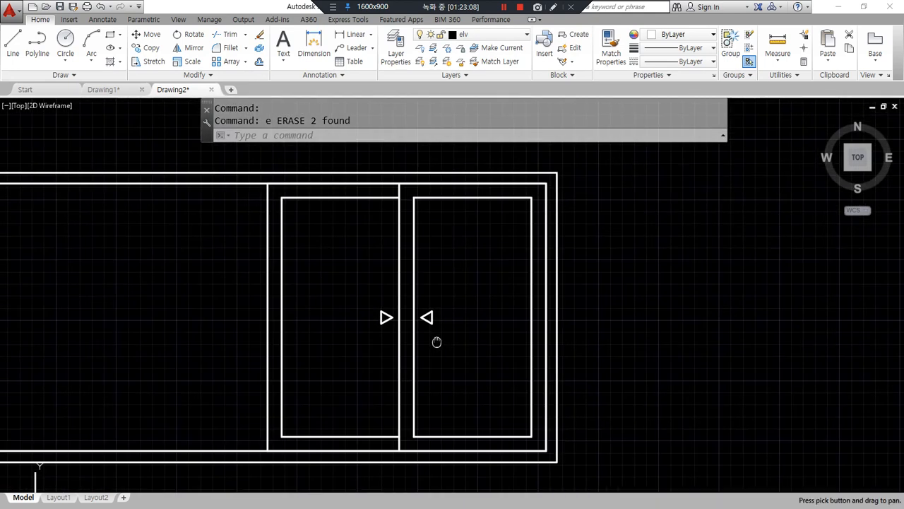
pyautogui.write('mi')
pyautogui.press('Return')
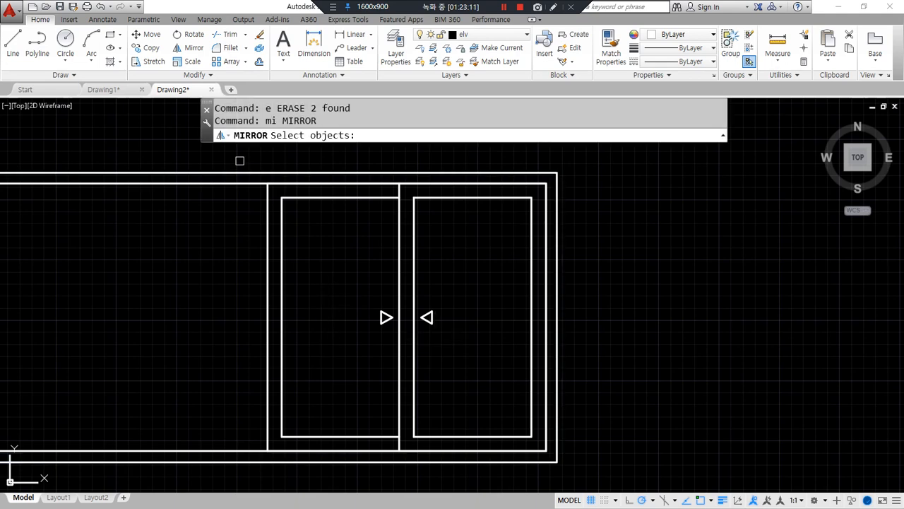
pyautogui.click(240, 157)
pyautogui.press('Return')
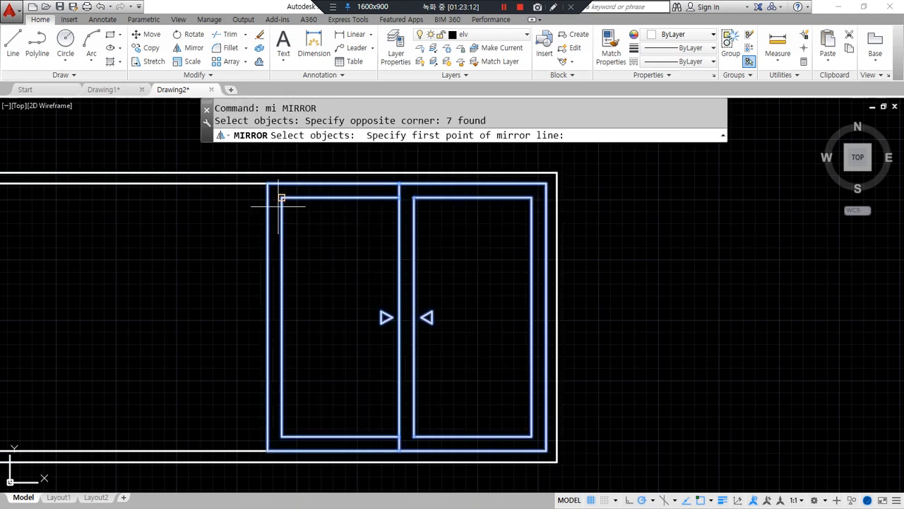
pyautogui.click(267, 184)
pyautogui.click(268, 450)
pyautogui.press('Return')
pyautogui.scroll(-2, 270, 450)
pyautogui.moveTo(273, 464); pyautogui.dragTo(315, 398, button='middle')
pyautogui.moveTo(162, 467)
pyautogui.mouseDown()
pyautogui.moveTo(245, 163)
pyautogui.moveTo(479, 465)
pyautogui.moveTo(117, 430)
pyautogui.mouseUp()
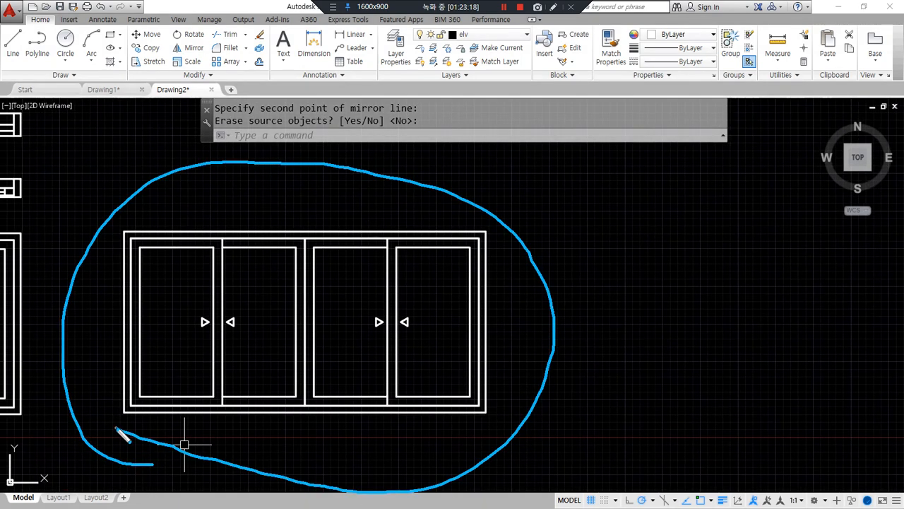
pyautogui.press('Escape')
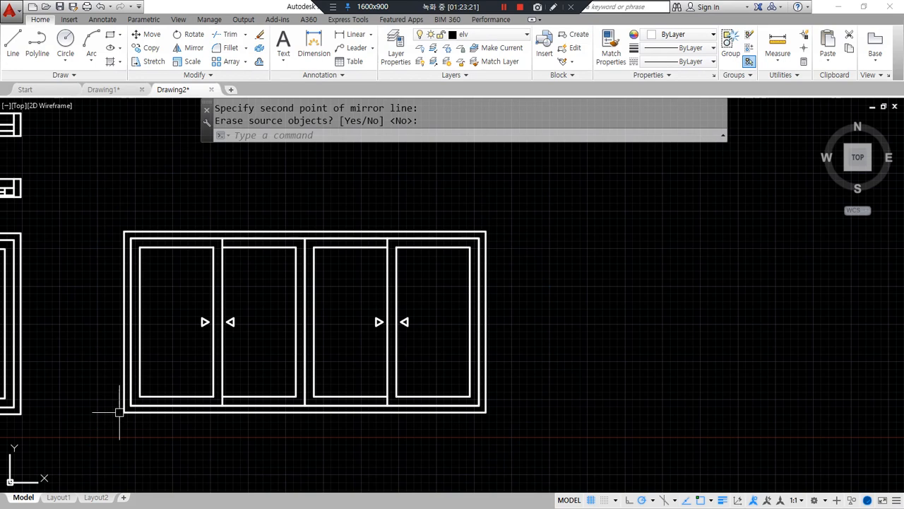
pyautogui.moveTo(607, 361); pyautogui.dragTo(544, 353, button='middle')
pyautogui.moveTo(423, 227); pyautogui.dragTo(453, 338)
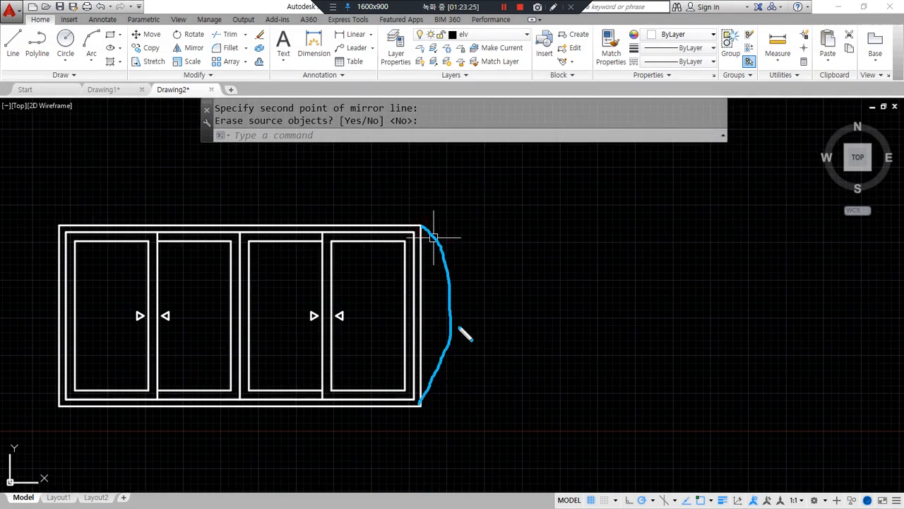
pyautogui.press('Escape')
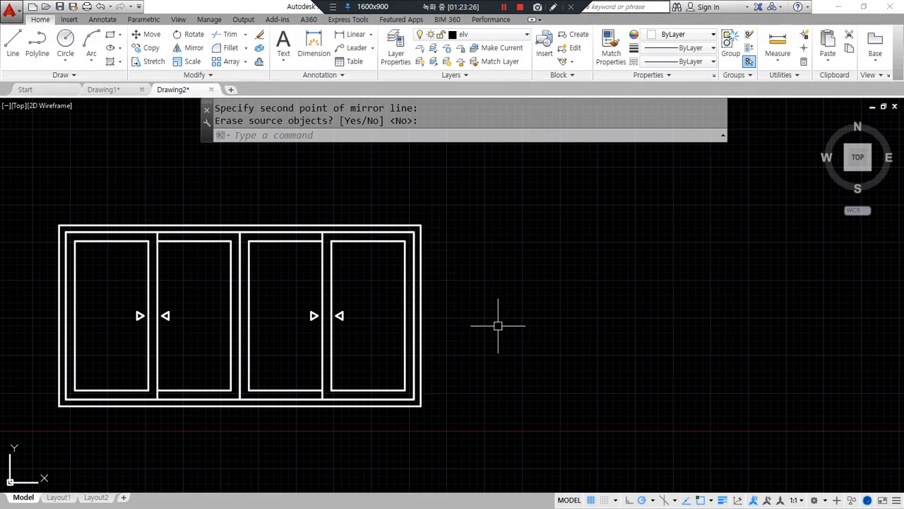
# Draw a 2400 by 2400 rectangle in the empty area to the right of the four-sash window
pyautogui.scroll(-2, 494, 323)
pyautogui.moveTo(436, 327); pyautogui.dragTo(367, 348, button='middle')
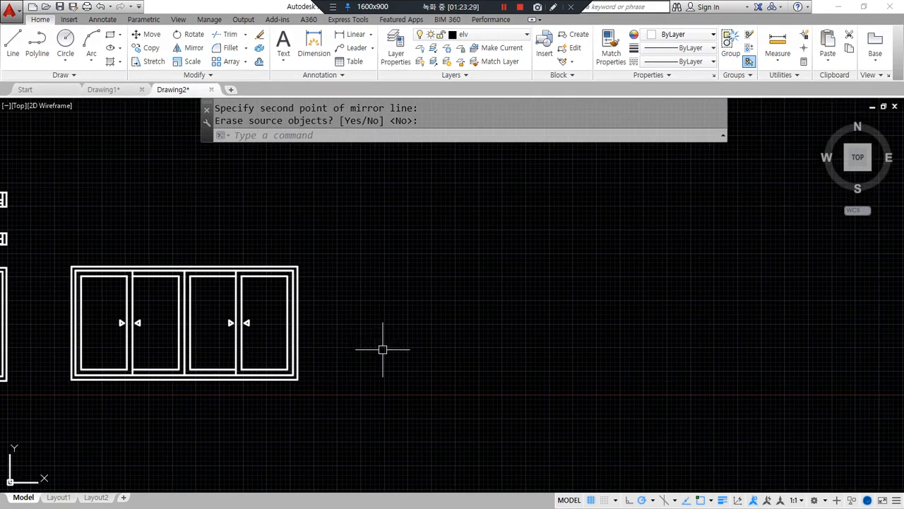
pyautogui.moveTo(383, 349); pyautogui.dragTo(357, 356, button='middle')
pyautogui.write('rec')
pyautogui.press('Return')
pyautogui.click(308, 379)
pyautogui.write('@')
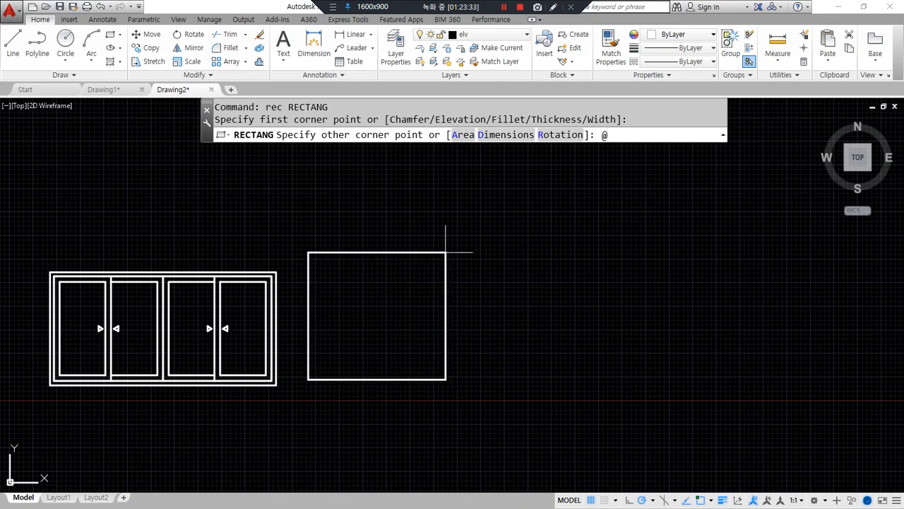
pyautogui.write('2400,2400')
pyautogui.press('Return')
# Move the large square slightly right and down so its base is about level with the neighbouring window's base
pyautogui.moveTo(445, 252); pyautogui.dragTo(412, 265, button='middle')
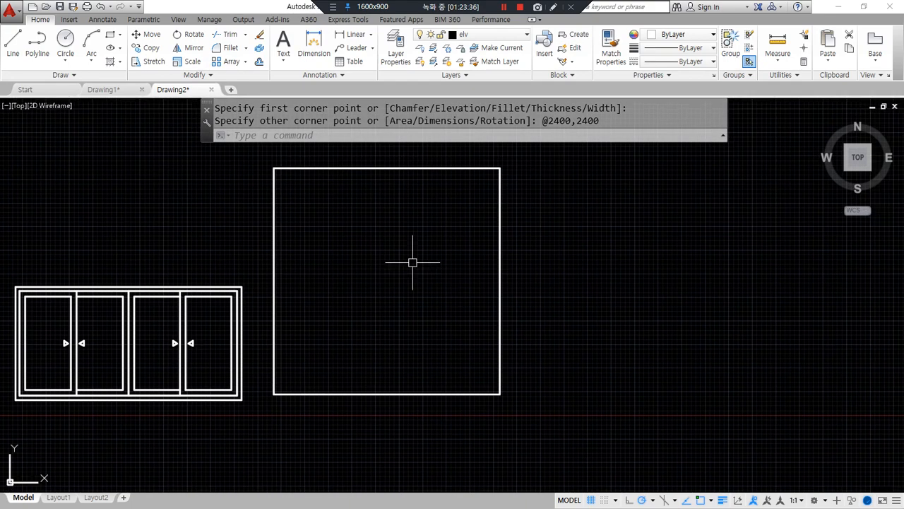
pyautogui.write('m')
pyautogui.press('Return')
pyautogui.click(456, 426)
pyautogui.click(431, 386)
pyautogui.press('Return')
pyautogui.click(575, 363)
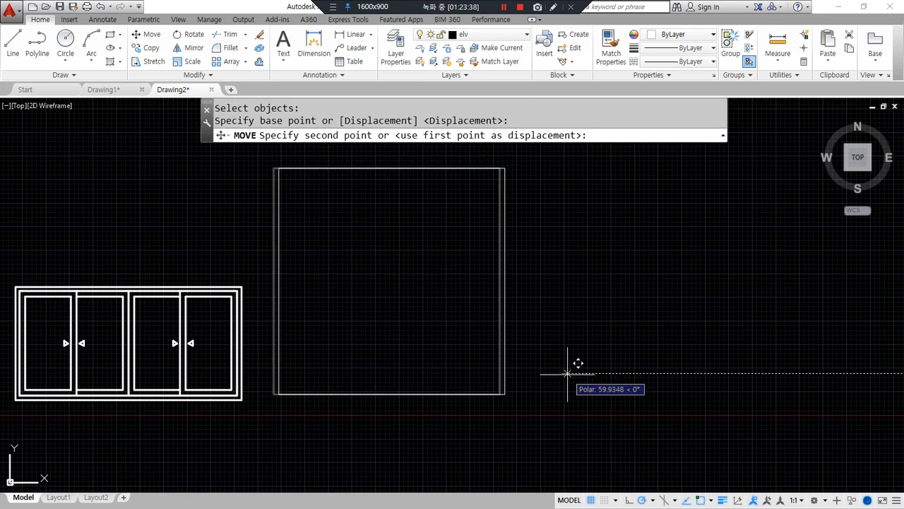
pyautogui.click(587, 370)
pyautogui.click(401, 403)
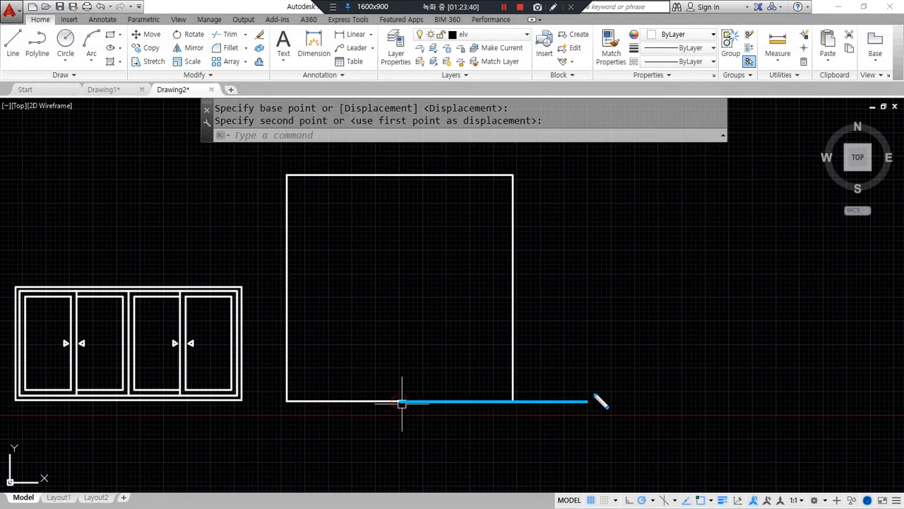
pyautogui.moveTo(431, 177); pyautogui.dragTo(647, 174)
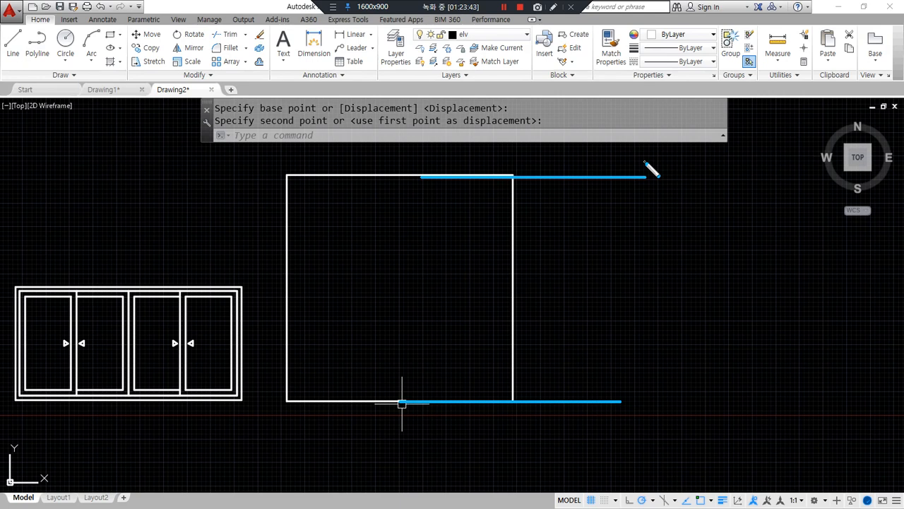
pyautogui.press('Escape')
# Offset the 2400 square 45 inward, and explode both squares into separate lines
pyautogui.write('o')
pyautogui.press('Return')
pyautogui.write('45')
pyautogui.press('Return')
pyautogui.click(377, 176)
pyautogui.click(388, 256)
pyautogui.press('Return')
pyautogui.write('x')
pyautogui.press('Return')
pyautogui.click(535, 414)
pyautogui.click(497, 378)
pyautogui.press('Return')
# Offset the outer frame's bottom line 2100 upward
pyautogui.write('o')
pyautogui.press('Return')
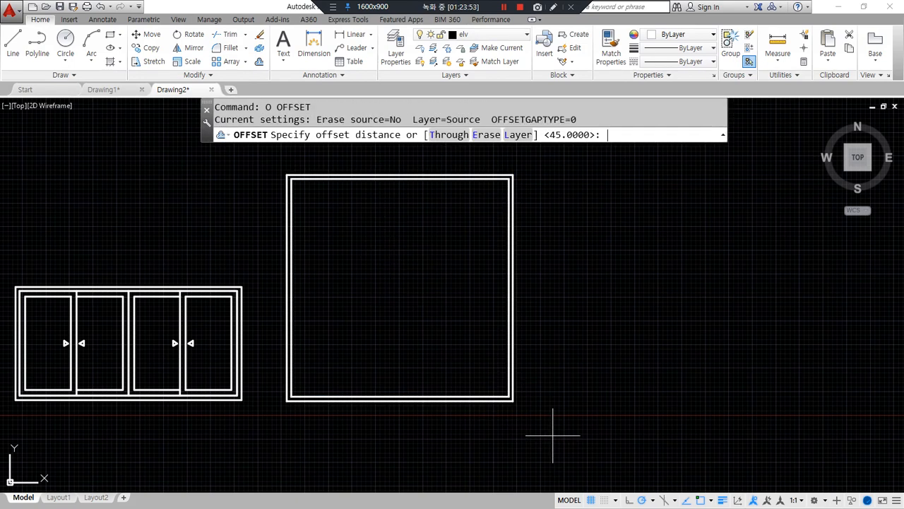
pyautogui.write('2100')
pyautogui.press('Return')
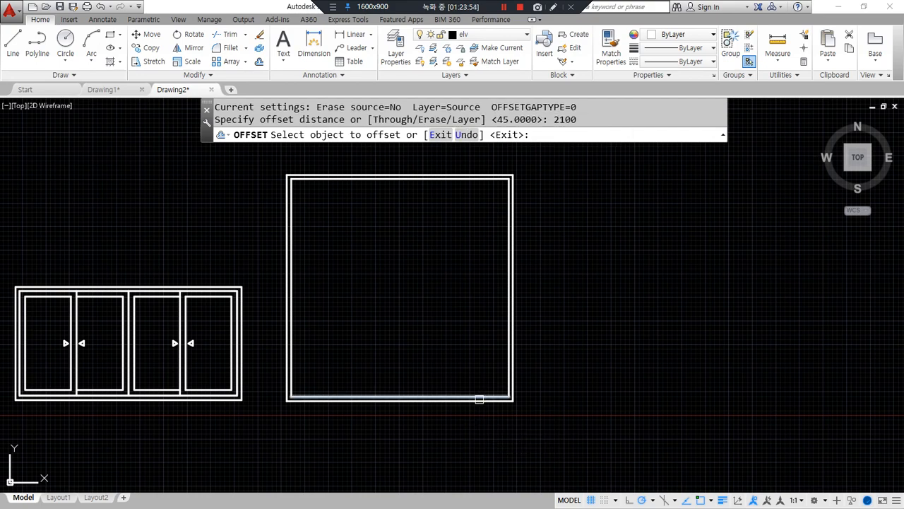
pyautogui.click(475, 397)
pyautogui.click(450, 303)
pyautogui.press('Return')
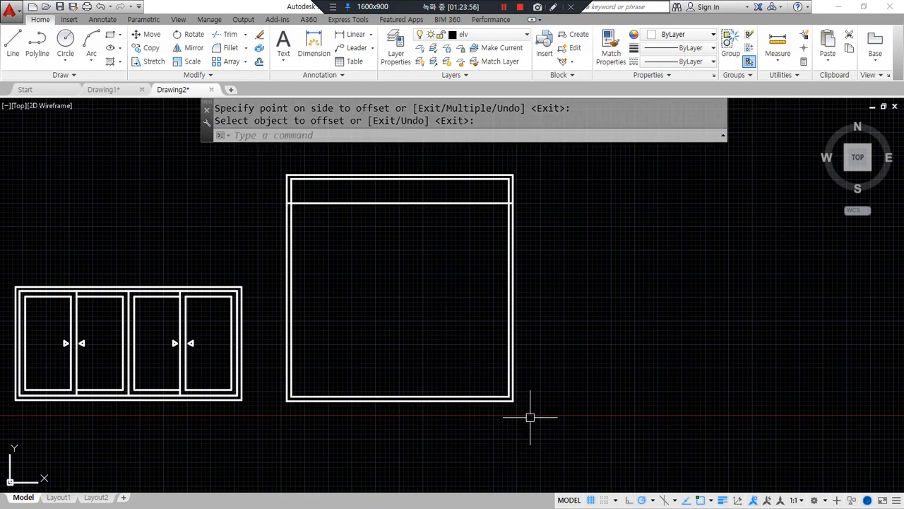
pyautogui.scroll(5, 529, 413)
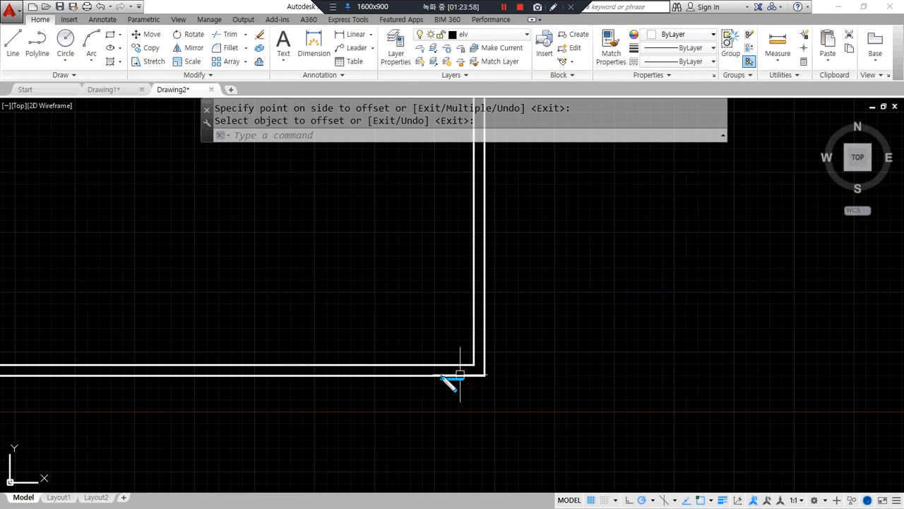
pyautogui.moveTo(516, 376); pyautogui.dragTo(517, 270)
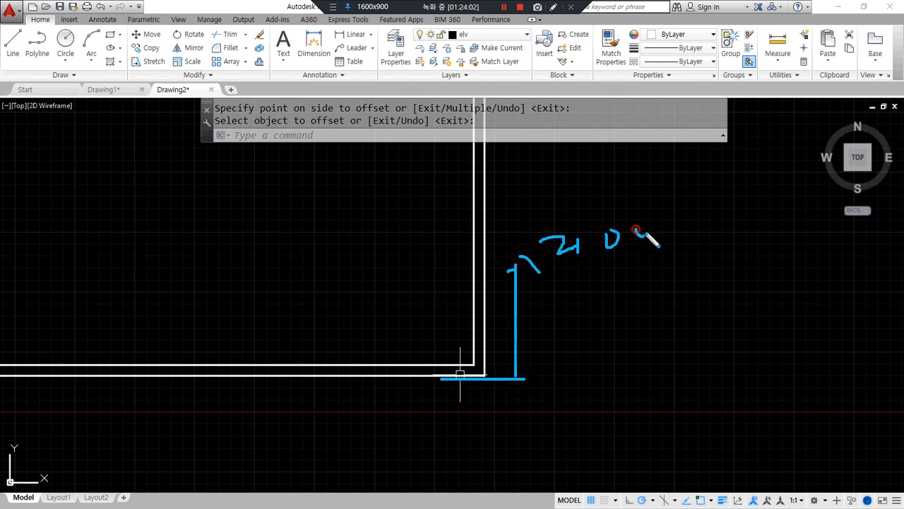
pyautogui.scroll(-5, 432, 266)
pyautogui.scroll(5, 355, 224)
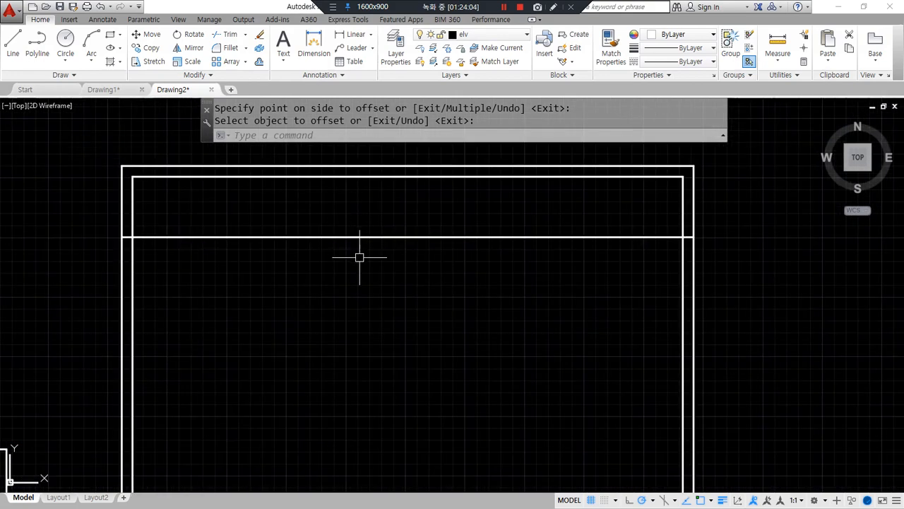
pyautogui.scroll(2, 360, 256)
pyautogui.scroll(-2, 374, 248)
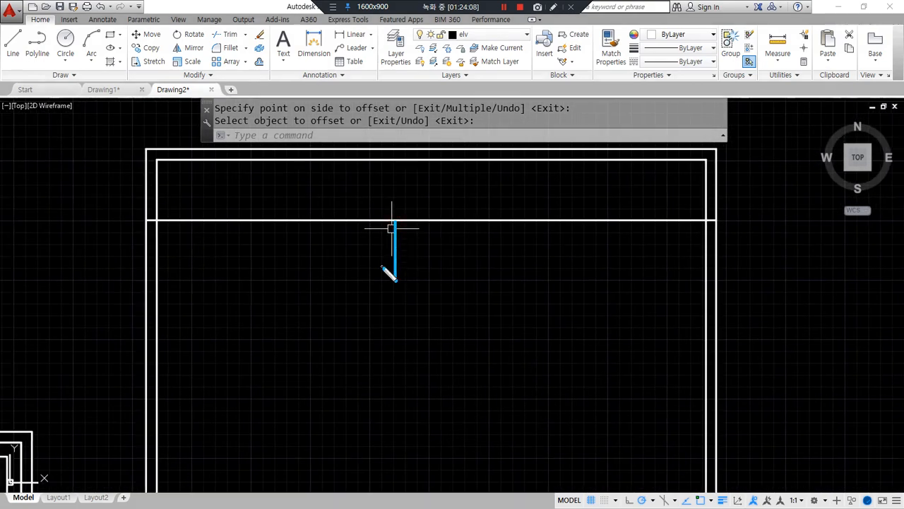
# Offset the horizontal transom line 45 downward
pyautogui.write('o')
pyautogui.press('Return')
pyautogui.write('45')
pyautogui.press('Return')
pyautogui.click(389, 220)
pyautogui.click(381, 267)
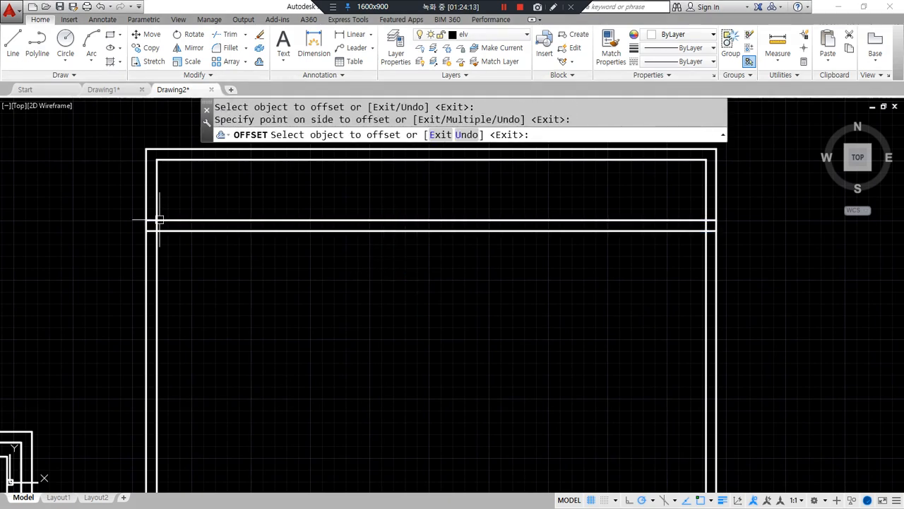
pyautogui.press('Return')
# Trim the transom lines' overhanging ends and the inner frame segments between them on both sides
pyautogui.scroll(5, 152, 224)
pyautogui.write('tr')
pyautogui.press('Return')
pyautogui.press('Return')
pyautogui.click(146, 205)
pyautogui.click(149, 261)
pyautogui.click(159, 226)
pyautogui.scroll(-3, 237, 248)
pyautogui.moveTo(149, 248); pyautogui.dragTo(575, 268, button='middle')
pyautogui.scroll(4, 545, 228)
pyautogui.click(545, 216)
pyautogui.click(550, 261)
pyautogui.click(521, 239)
pyautogui.scroll(-4, 494, 311)
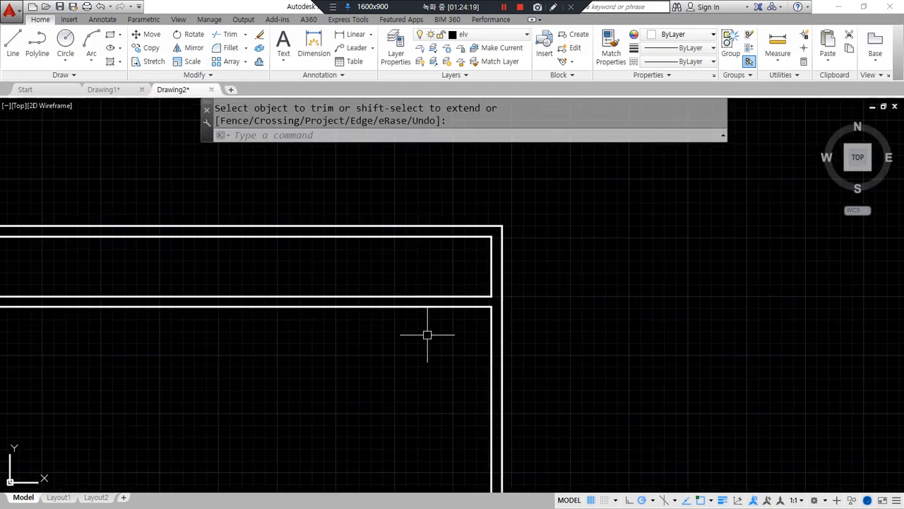
# Draw a rectangle from the lower opening's upper right corner to the midpoint of its bottom line
pyautogui.moveTo(429, 333); pyautogui.dragTo(558, 291, button='middle')
pyautogui.scroll(-2, 515, 365)
pyautogui.moveTo(515, 365)
pyautogui.mouseDown(button='middle')
pyautogui.moveTo(442, 306)
pyautogui.moveTo(438, 267)
pyautogui.mouseUp(button='middle')
pyautogui.scroll(-2, 438, 267)
pyautogui.scroll(2, 436, 264)
pyautogui.moveTo(537, 285); pyautogui.dragTo(462, 244, button='middle')
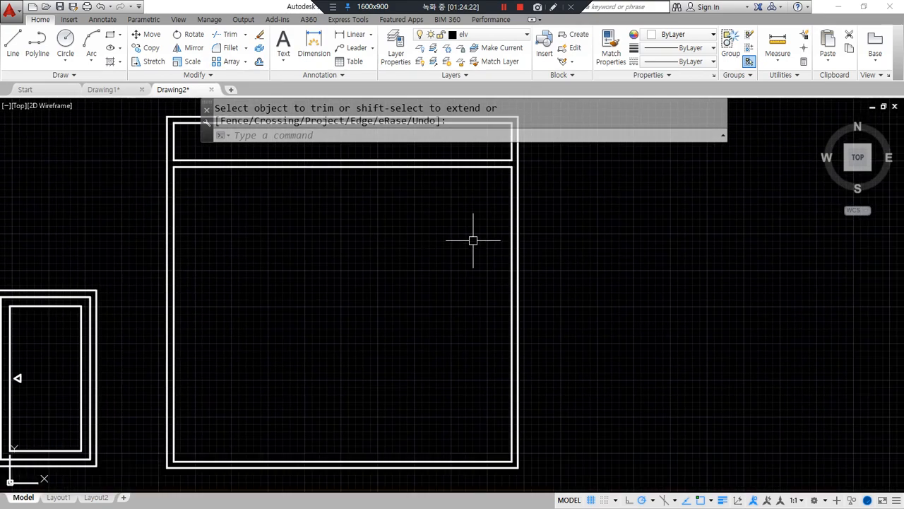
pyautogui.write('rec')
pyautogui.press('Return')
pyautogui.click(513, 167)
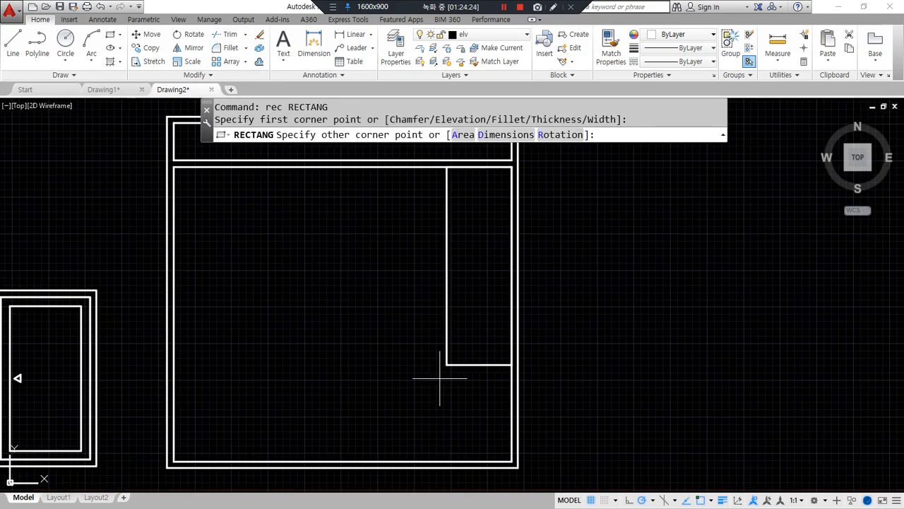
pyautogui.click(364, 462)
# Offset the right-half rectangle 60 inward
pyautogui.write('o')
pyautogui.press('Return')
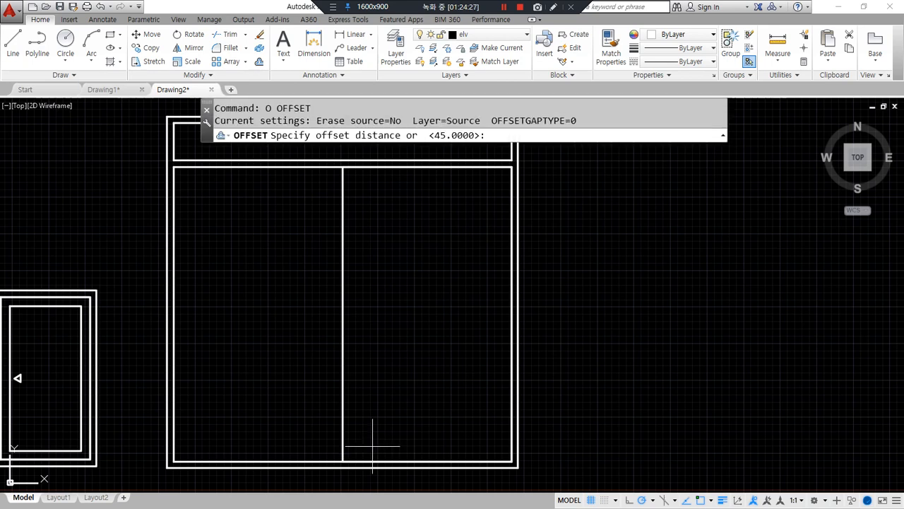
pyautogui.press('Return')
pyautogui.click(342, 363)
pyautogui.click(438, 355)
pyautogui.press('Return')
# Draw a vertical centre line through the right-half rectangle, from its top edge's midpoint to its bottom edge
pyautogui.write('l')
pyautogui.press('Return')
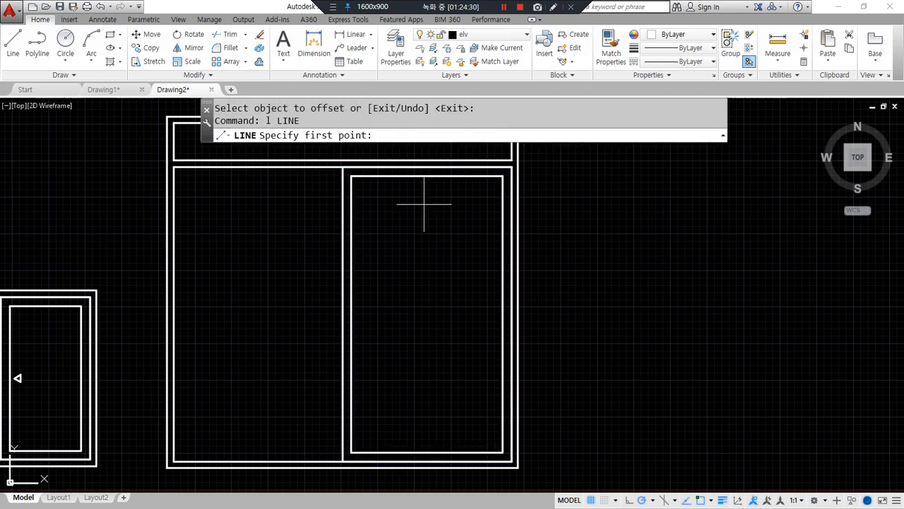
pyautogui.click(427, 168)
pyautogui.click(426, 461)
pyautogui.press('Return')
# Offset the vertical centre line 30 to both sides and delete the original centre line
pyautogui.write('o')
pyautogui.press('Return')
pyautogui.write('30')
pyautogui.press('Return')
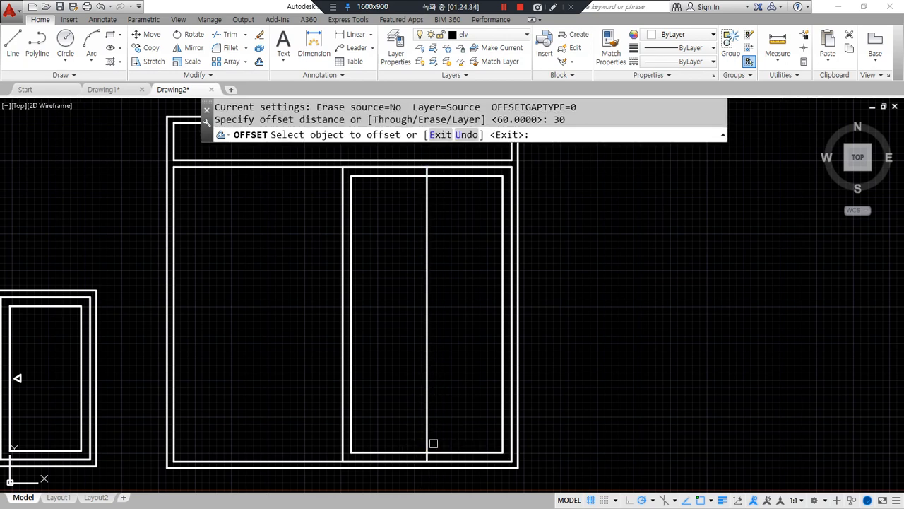
pyautogui.scroll(5, 427, 441)
pyautogui.click(412, 433)
pyautogui.click(421, 431)
pyautogui.click(412, 433)
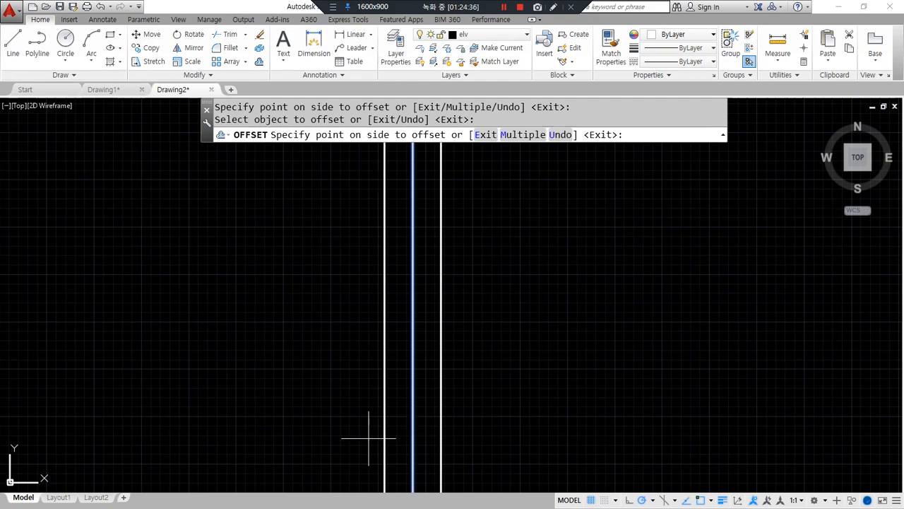
pyautogui.click(369, 436)
pyautogui.press('Return')
pyautogui.press('Delete')
# Trim the inner rectangle between the two middle stile lines and the right stile line's ends, at bottom and top
pyautogui.scroll(-3, 410, 424)
pyautogui.scroll(3, 414, 460)
pyautogui.write('tr')
pyautogui.press('Return')
pyautogui.press('Return')
pyautogui.click(417, 461)
pyautogui.click(409, 445)
pyautogui.click(432, 472)
pyautogui.scroll(-5, 424, 460)
pyautogui.moveTo(485, 181); pyautogui.dragTo(481, 252, button='middle')
pyautogui.scroll(5, 452, 254)
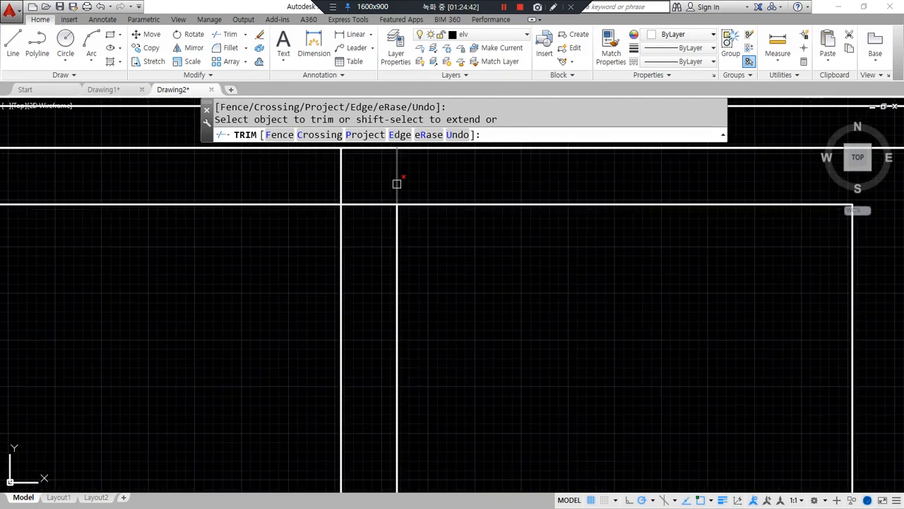
pyautogui.press('Escape')
pyautogui.scroll(-4, 459, 311)
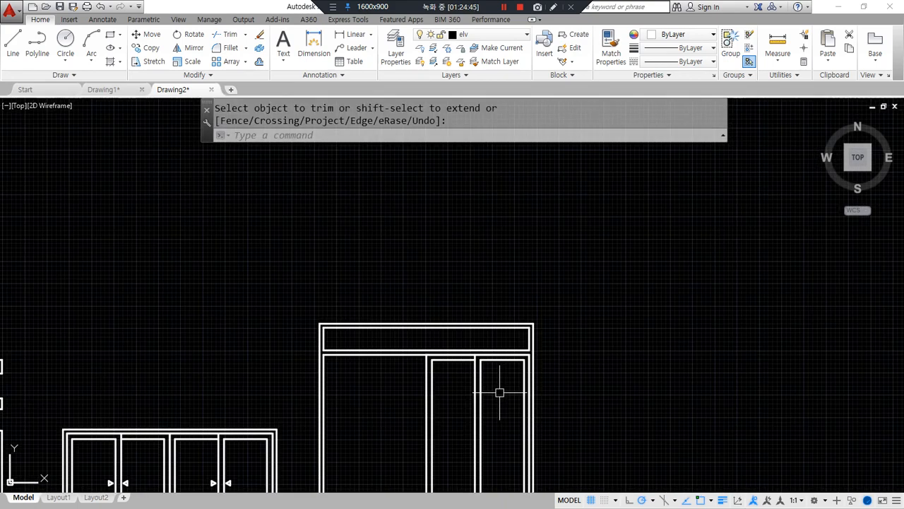
# Draw a 60-long horizontal line to the right from the midpoint of the right middle stile line
pyautogui.moveTo(484, 365); pyautogui.dragTo(484, 382)
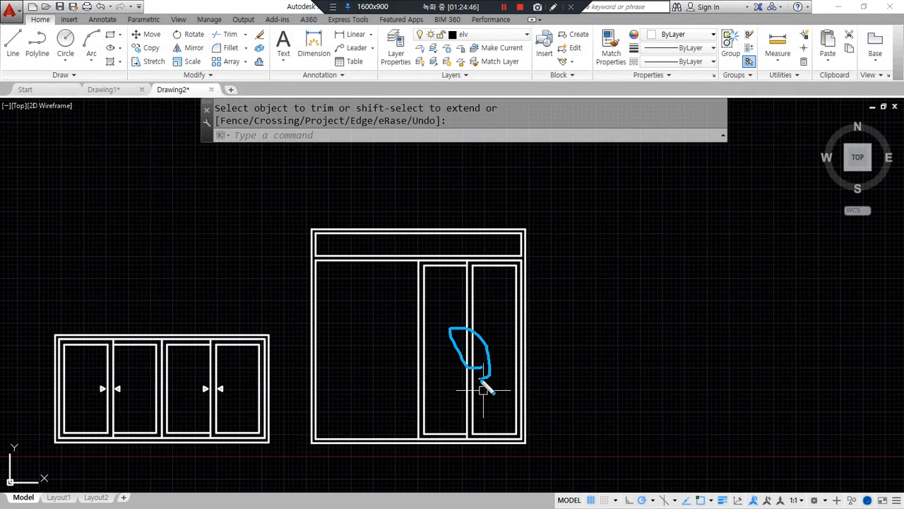
pyautogui.scroll(5, 470, 360)
pyautogui.write('l')
pyautogui.press('Return')
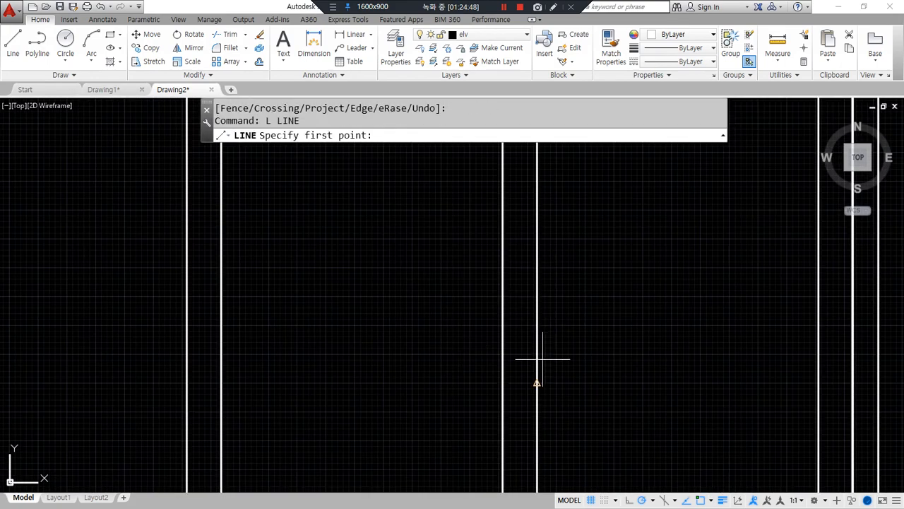
pyautogui.click(537, 383)
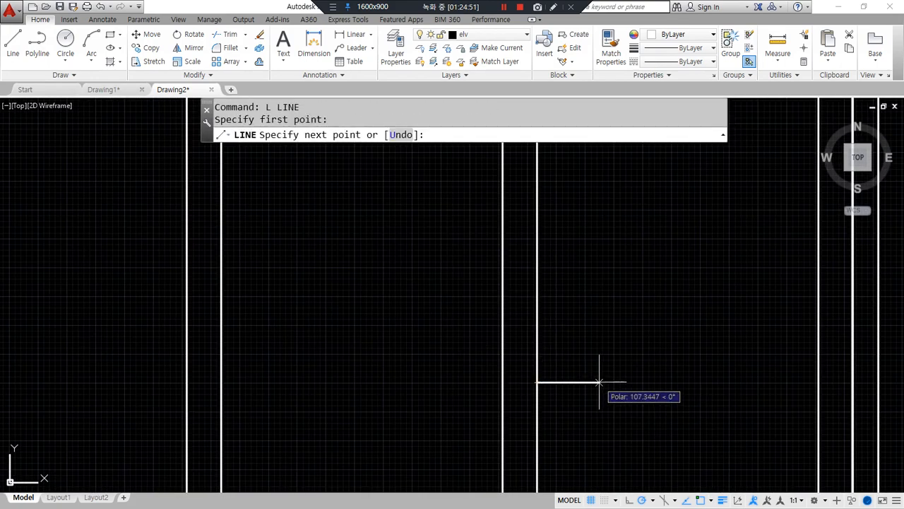
pyautogui.write('50')
pyautogui.press('Return')
pyautogui.press('Return')
# Draw a 60-long horizontal line to the left from the midpoint of the left middle stile line
pyautogui.press('Return')
pyautogui.click(503, 383)
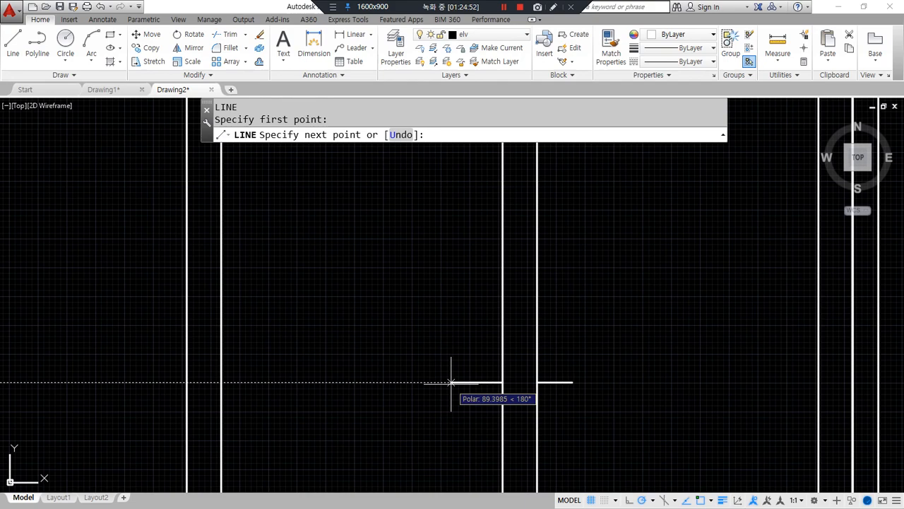
pyautogui.write('60')
pyautogui.press('Return')
pyautogui.press('Return')
pyautogui.scroll(4, 607, 417)
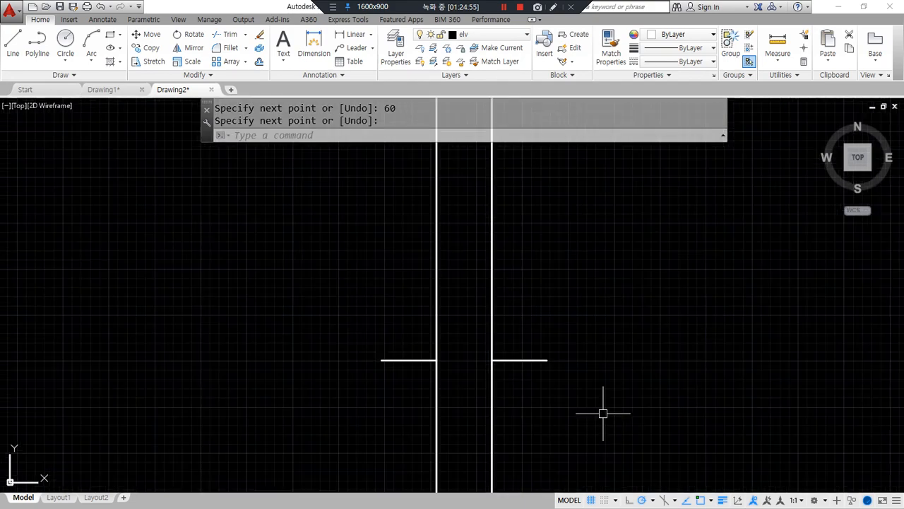
pyautogui.write('c')
pyautogui.press('Return')
pyautogui.click(440, 330)
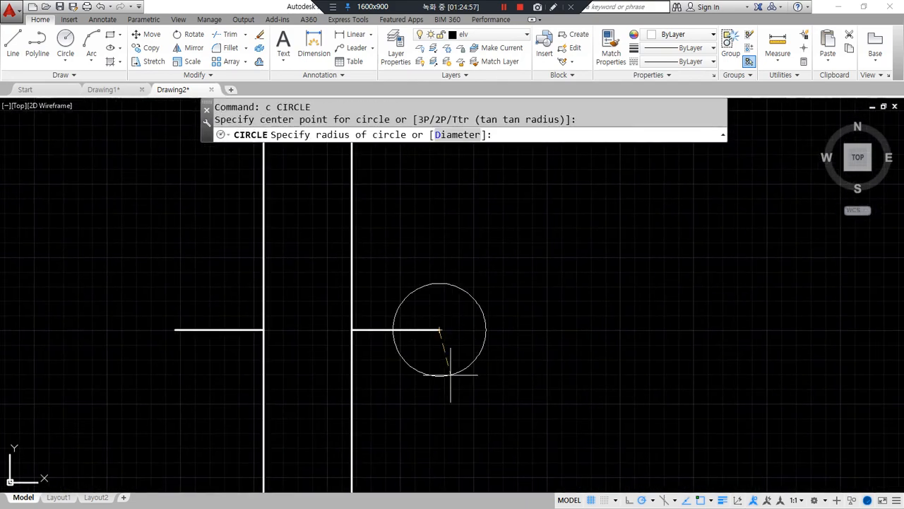
pyautogui.press('Escape')
pyautogui.press('Escape')
pyautogui.press('Escape')
pyautogui.write('pol')
pyautogui.press('Return')
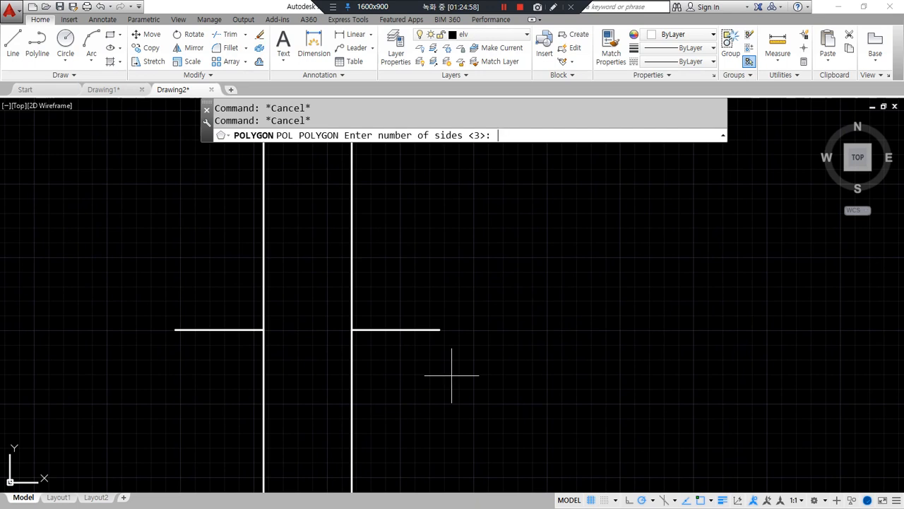
pyautogui.press('Return')
pyautogui.click(439, 329)
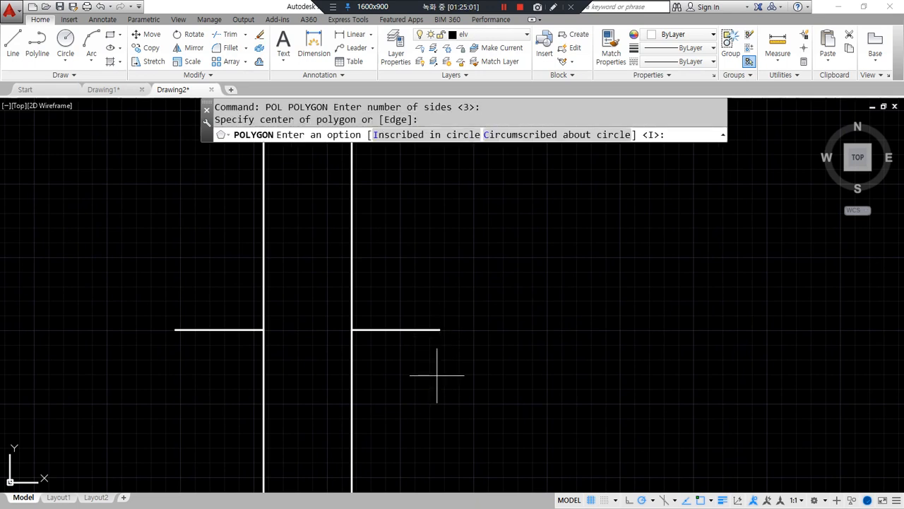
pyautogui.press('Return')
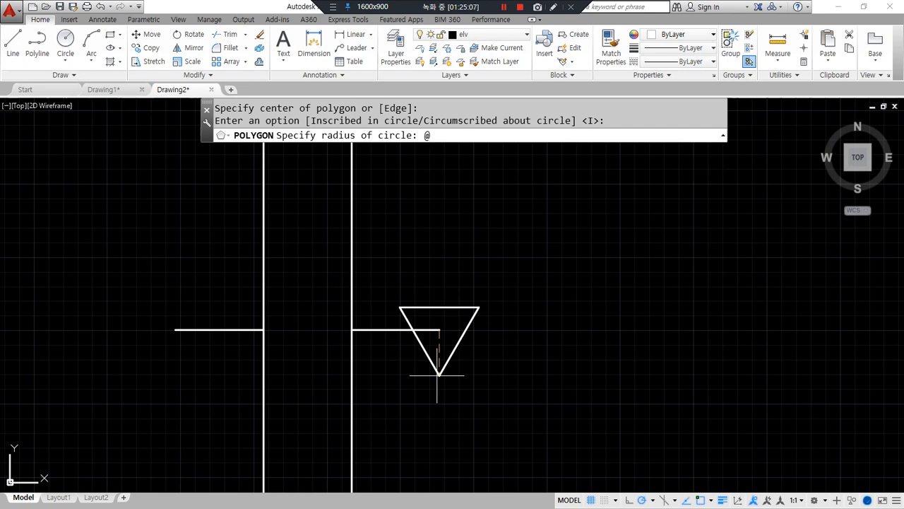
pyautogui.write('@30<180')
pyautogui.press('Return')
pyautogui.press('Return')
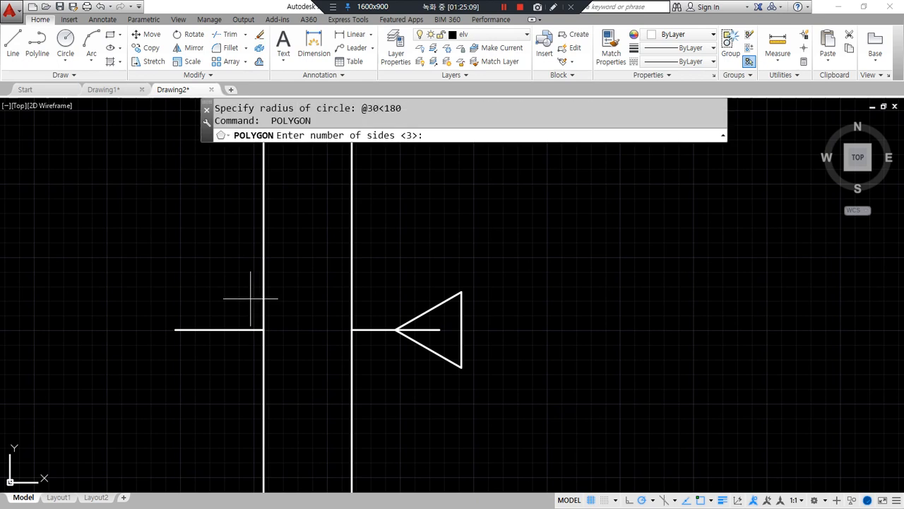
pyautogui.press('Return')
pyautogui.click(176, 329)
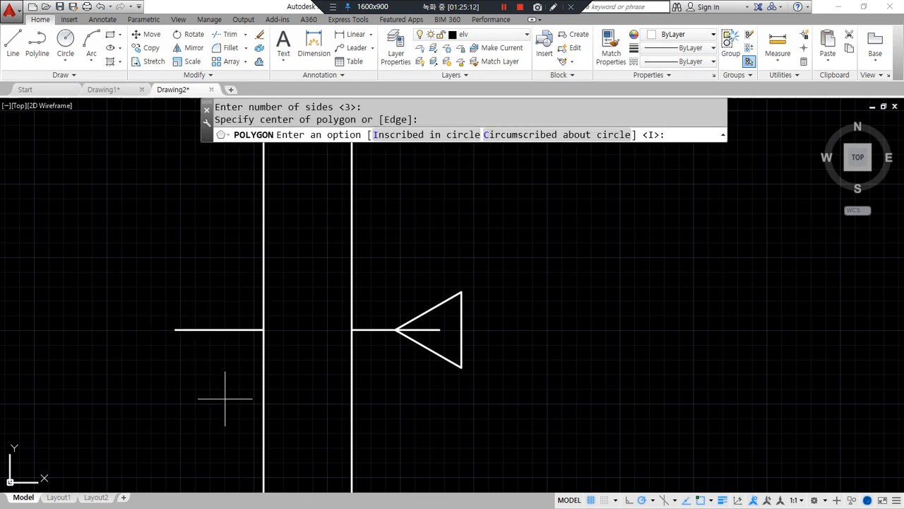
pyautogui.press('Return')
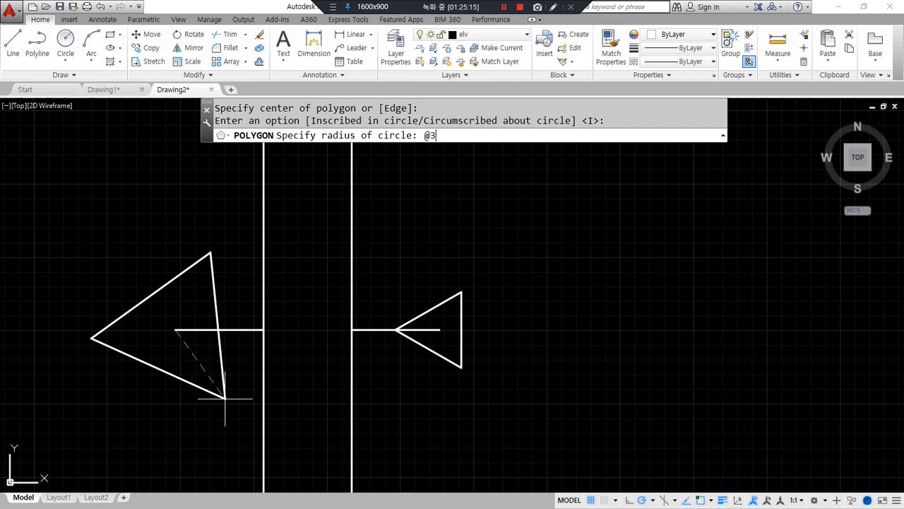
pyautogui.write('@30<0')
pyautogui.press('Return')
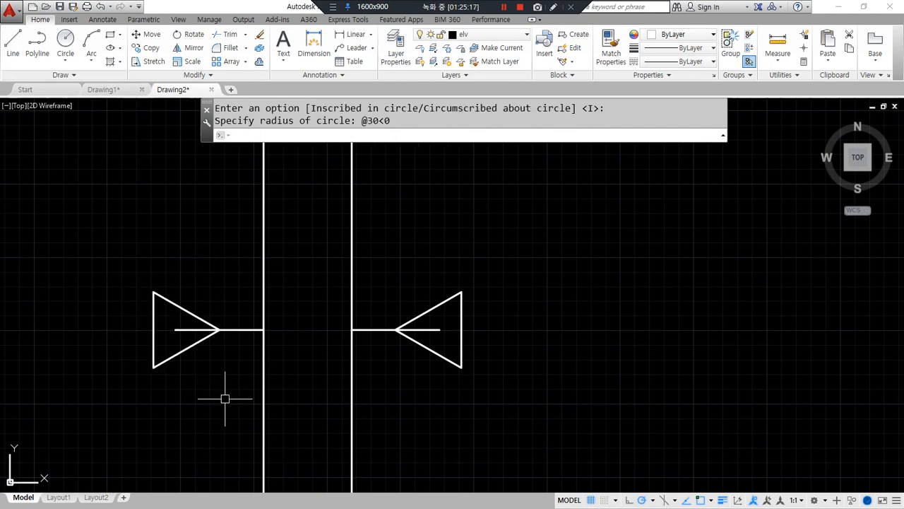
pyautogui.press('Escape')
# Delete the two horizontal guide lines running through the arrow triangles of the tall sashes
pyautogui.click(259, 329)
pyautogui.click(375, 330)
pyautogui.write('e')
pyautogui.press('Return')
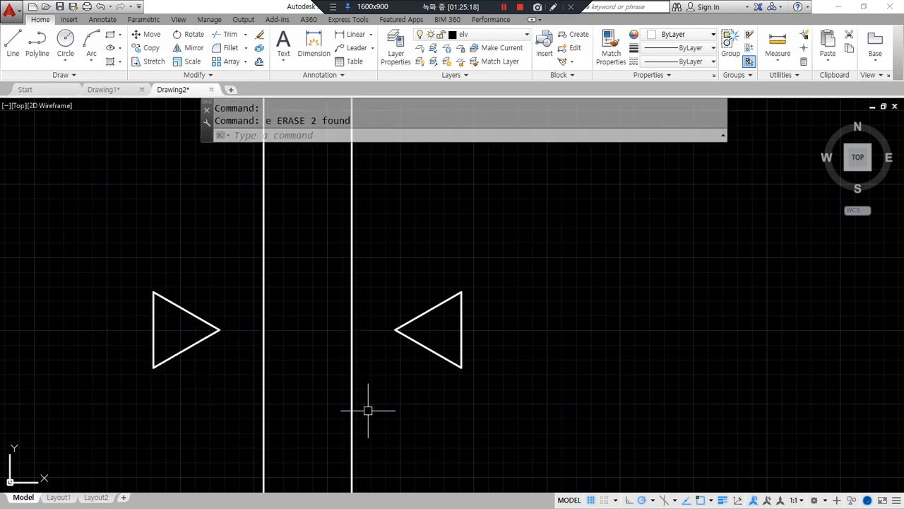
# Mirror the right-half sashes with their arrow triangles about the window's vertical centre line, keeping the originals
pyautogui.scroll(-10, 367, 410)
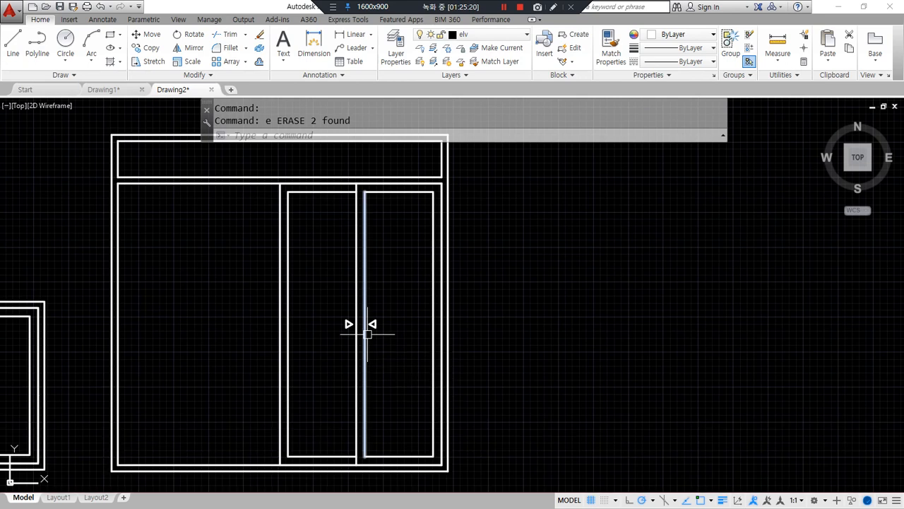
pyautogui.write('mi')
pyautogui.press('Return')
pyautogui.click(251, 154)
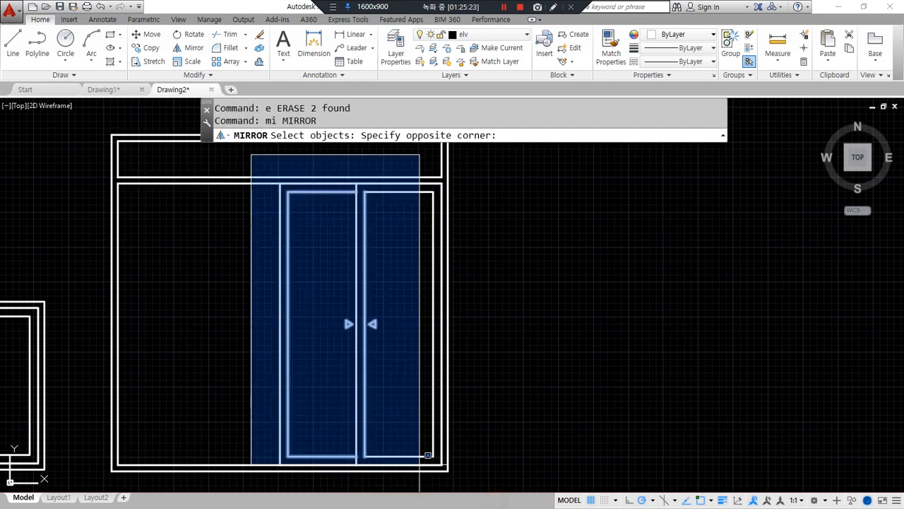
pyautogui.click(488, 491)
pyautogui.press('Return')
pyautogui.click(272, 185)
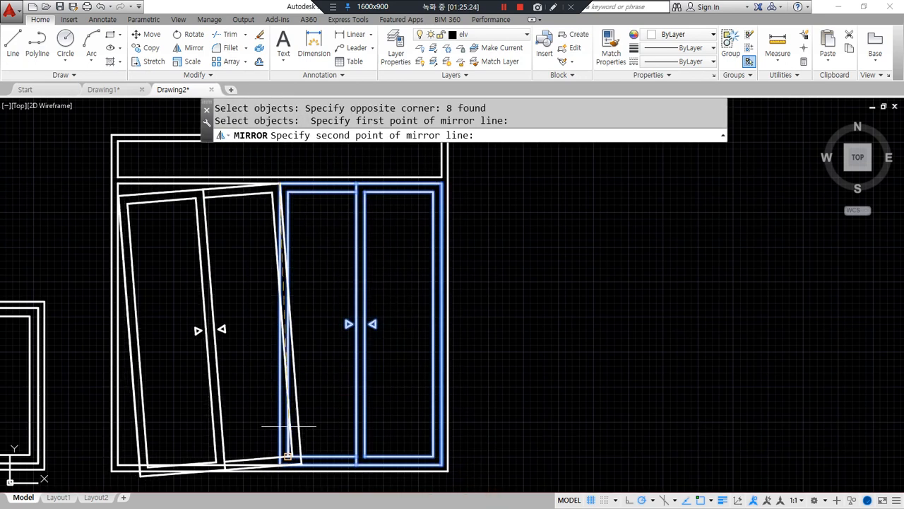
pyautogui.click(259, 443)
pyautogui.press('Return')
pyautogui.moveTo(260, 444)
pyautogui.mouseDown(button='middle')
pyautogui.moveTo(418, 404)
pyautogui.moveTo(555, 440)
pyautogui.mouseUp(button='middle')
pyautogui.moveTo(291, 422); pyautogui.dragTo(309, 382)
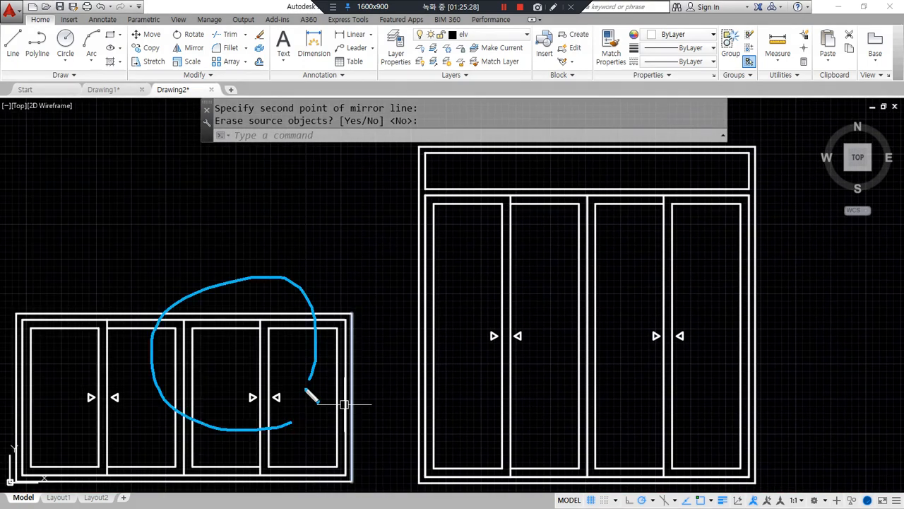
pyautogui.click(644, 161)
pyautogui.press('Escape')
# Draw a rectangle over the transom's right half, from its upper right inner corner to the bottom edge's midpoint
pyautogui.scroll(4, 632, 174)
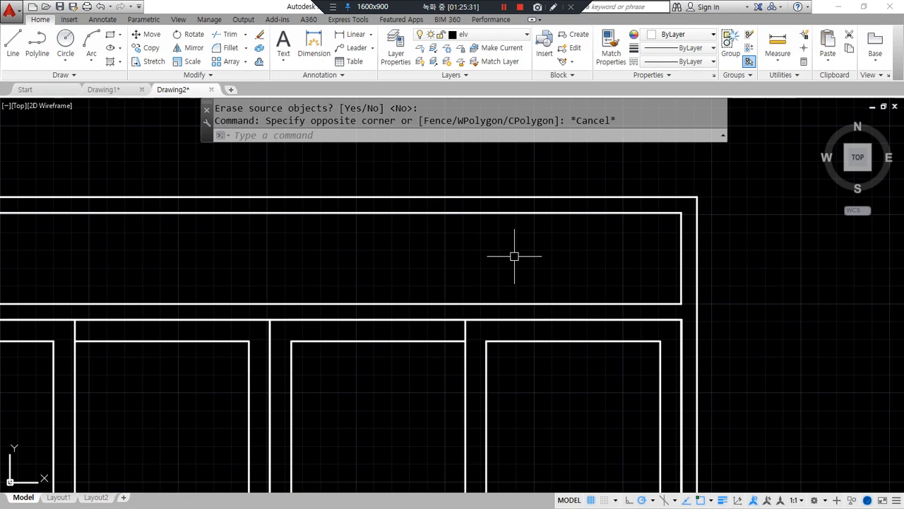
pyautogui.write('rec')
pyautogui.press('Return')
pyautogui.click(681, 212)
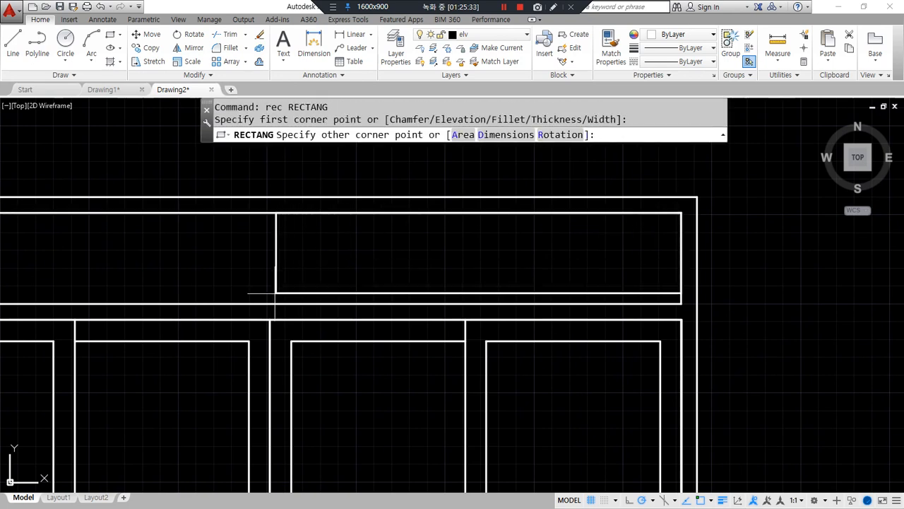
pyautogui.click(269, 303)
# Offset the transom's right-half rectangle 60 inward
pyautogui.write('O')
pyautogui.press('Return')
pyautogui.write('60')
pyautogui.press('Return')
pyautogui.click(269, 230)
pyautogui.click(403, 255)
pyautogui.press('Return')
# Draw a vertical centre line through the transom's right-half rectangle, from its top edge's midpoint to its bottom edge
pyautogui.write('l')
pyautogui.press('Return')
pyautogui.click(476, 212)
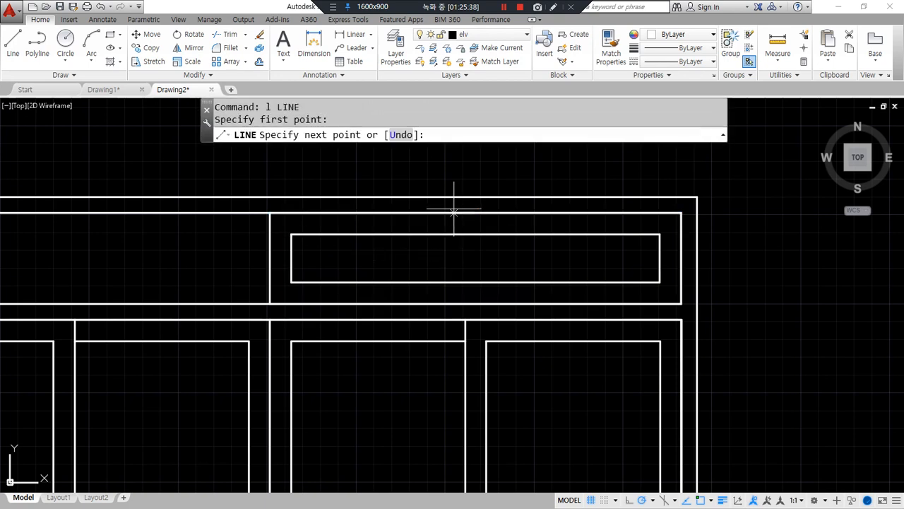
pyautogui.click(476, 304)
pyautogui.press('Return')
# Offset the transom's vertical centre line 30 to both sides and delete the original centre line
pyautogui.scroll(2, 479, 268)
pyautogui.write('o')
pyautogui.press('Return')
pyautogui.write('30')
pyautogui.press('Return')
pyautogui.click(472, 252)
pyautogui.click(468, 256)
pyautogui.click(472, 252)
pyautogui.click(468, 256)
pyautogui.press('Return')
pyautogui.click(472, 252)
pyautogui.press('Delete')
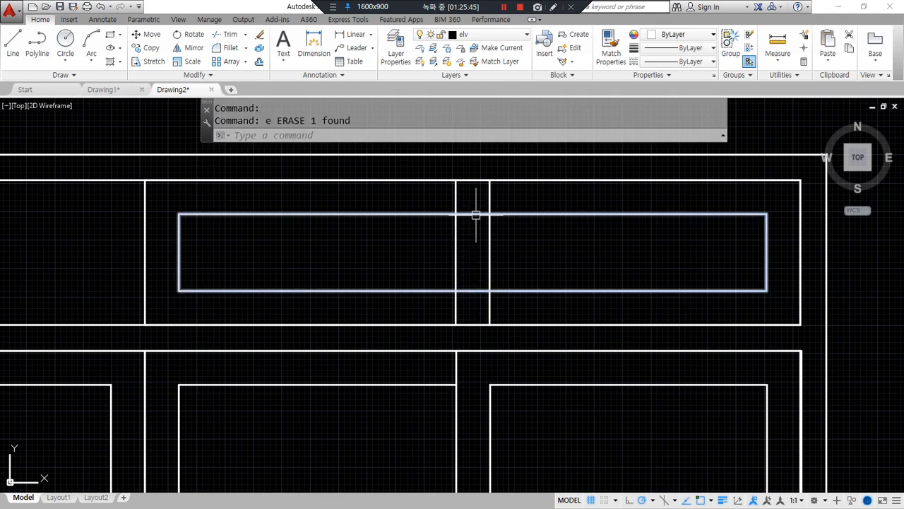
# Trim the transom's inner rectangle between the two middle stile lines and cut the right stile line's ends at top and bottom
pyautogui.write('tr')
pyautogui.press('Return')
pyautogui.press('Return')
pyautogui.click(489, 204)
pyautogui.moveTo(472, 284); pyautogui.dragTo(493, 292)
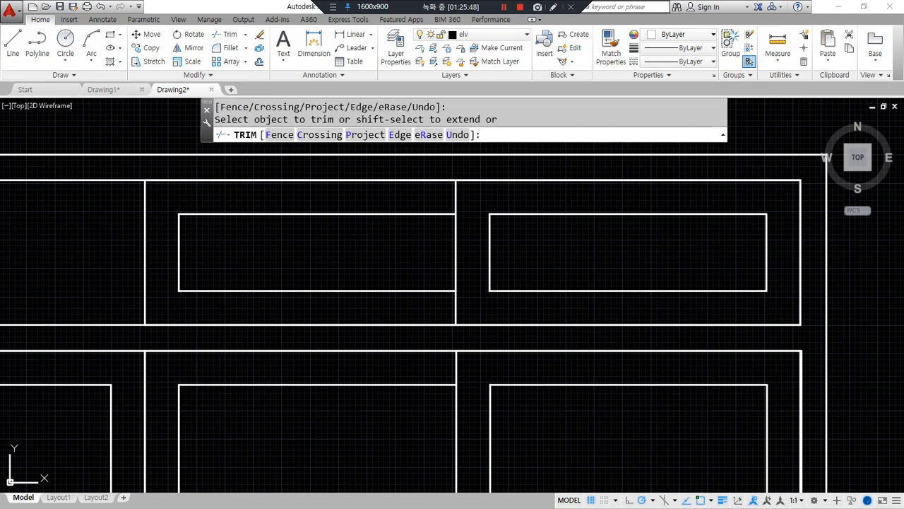
pyautogui.press('Return')
# Draw a 60-long horizontal line to the right from the midpoint of the transom's right middle stile line
pyautogui.write('l')
pyautogui.press('Return')
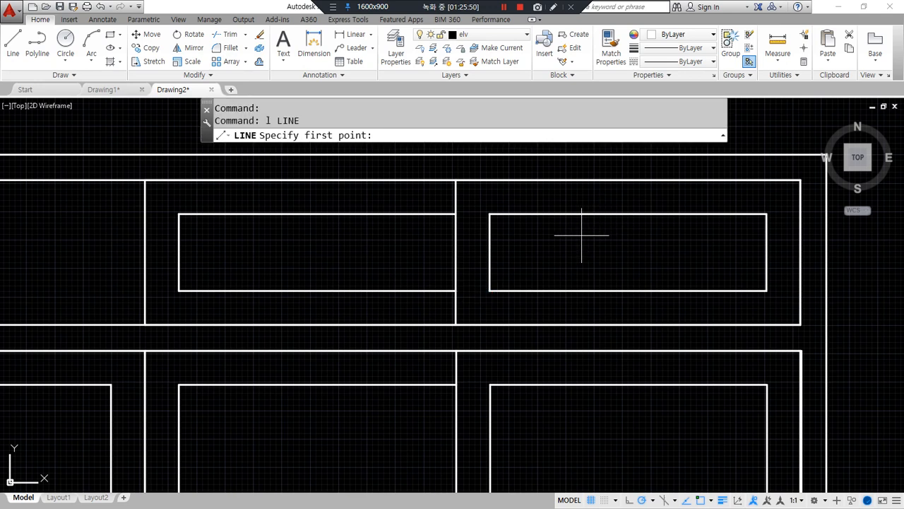
pyautogui.click(490, 251)
pyautogui.write('60')
pyautogui.press('Return')
pyautogui.press('Return')
# Draw a 60-long horizontal line to the left from the midpoint of the transom's left middle stile line
pyautogui.press('Return')
pyautogui.click(456, 252)
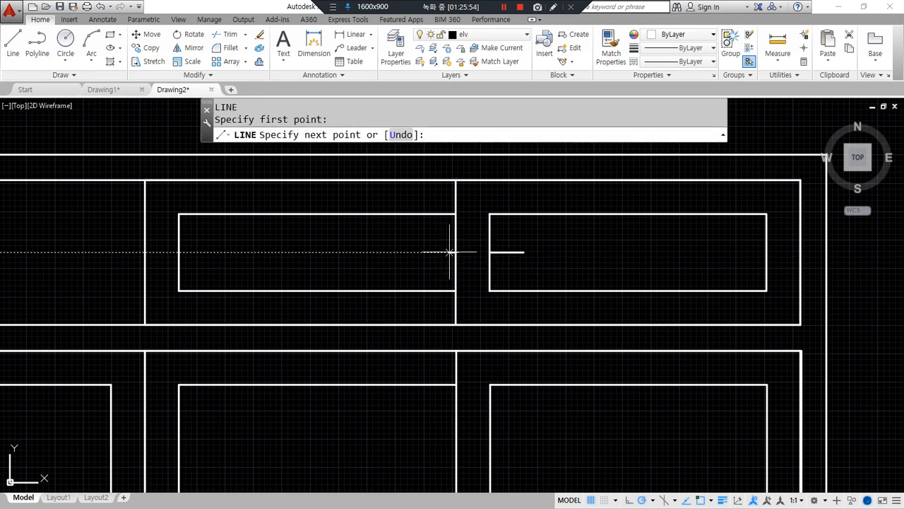
pyautogui.press('Escape')
pyautogui.press('Return')
pyautogui.click(456, 252)
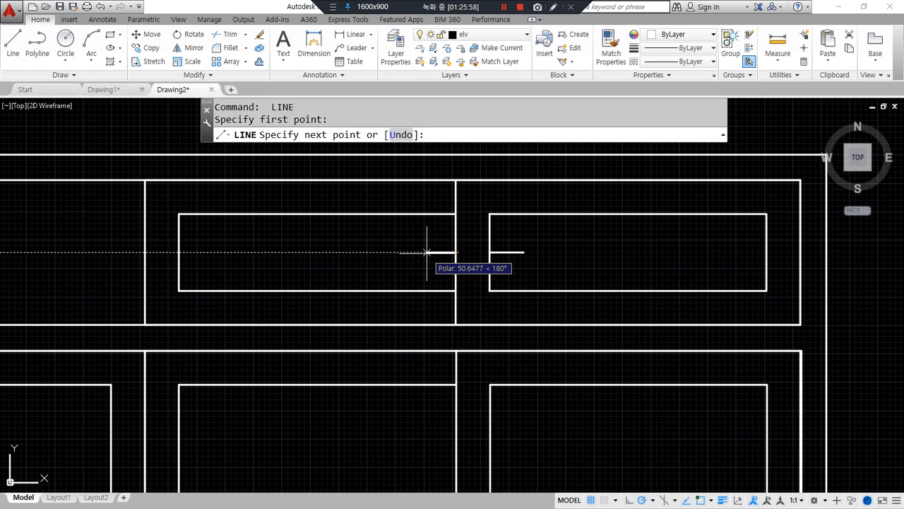
pyautogui.write('60')
pyautogui.press('Return')
pyautogui.press('Escape')
pyautogui.write('pol')
pyautogui.press('Return')
pyautogui.press('Return')
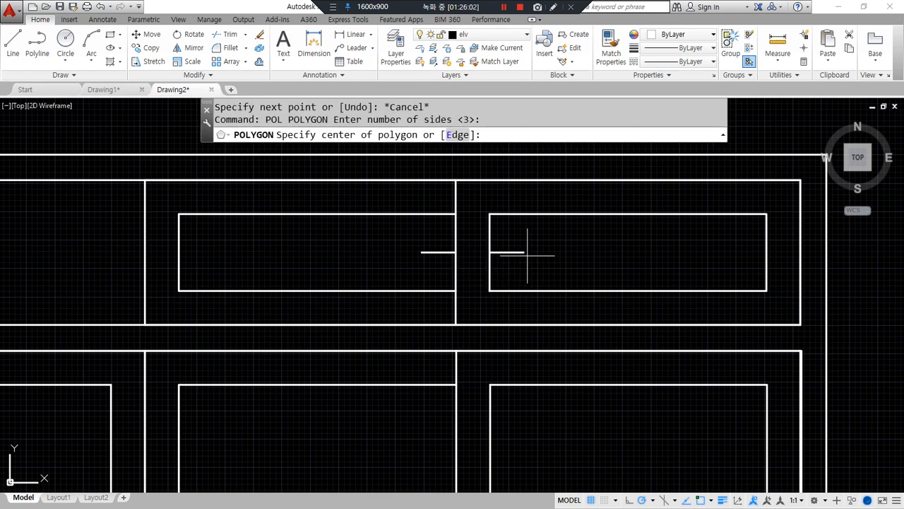
pyautogui.click(536, 267)
pyautogui.press('Return')
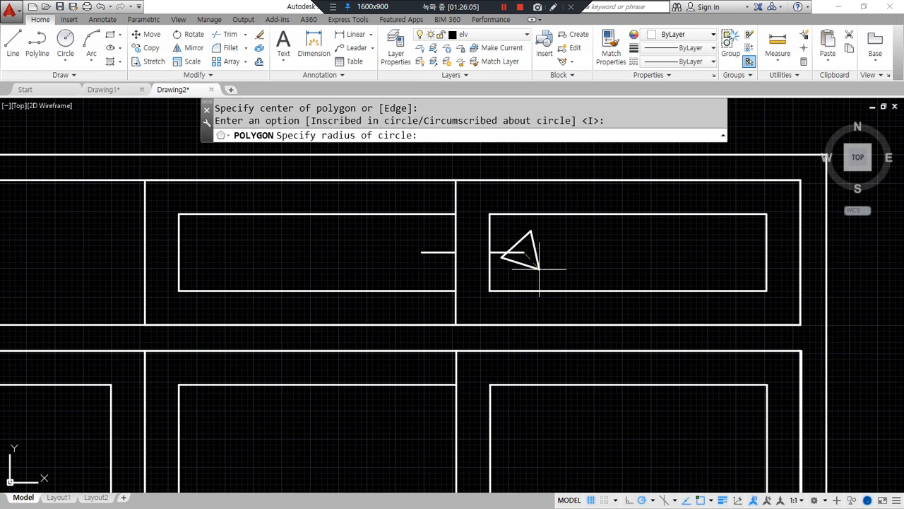
pyautogui.write('@30<180')
pyautogui.press('Return')
pyautogui.press('Return')
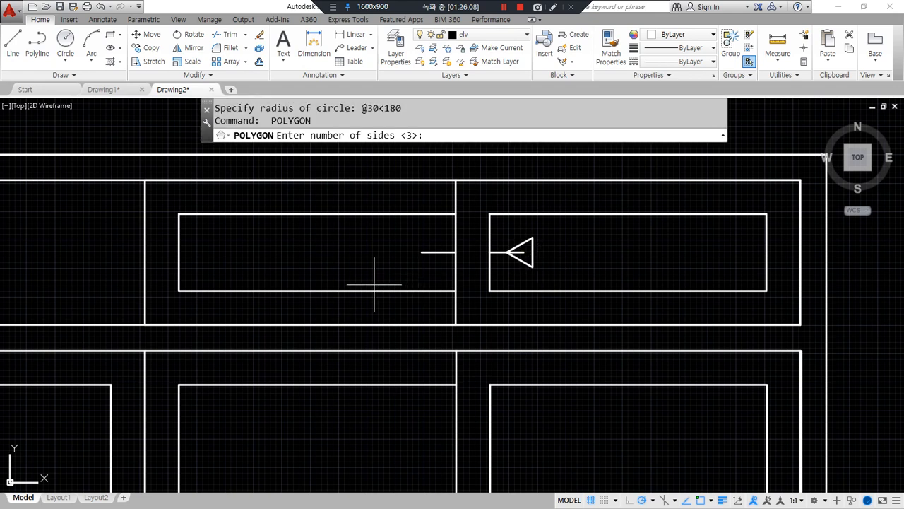
pyautogui.press('Return')
pyautogui.click(422, 251)
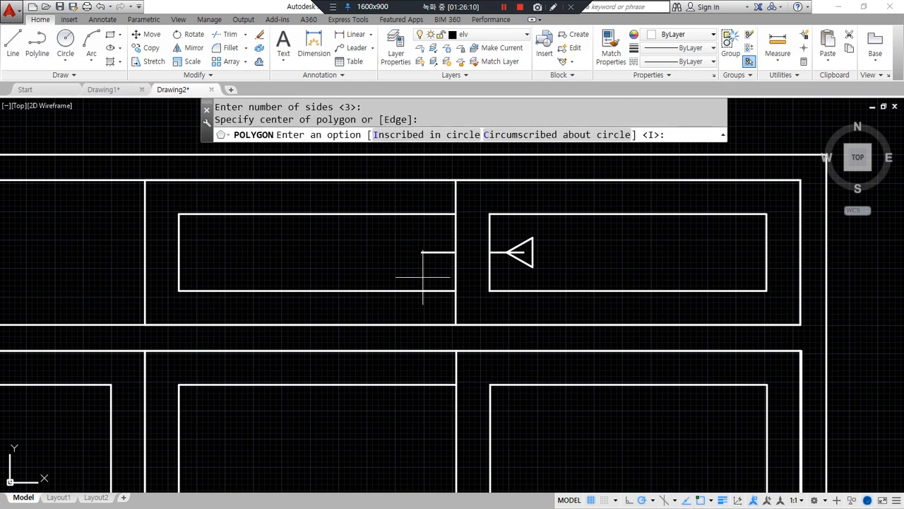
pyautogui.press('Return')
pyautogui.write('@30<0')
pyautogui.press('Return')
pyautogui.press('Escape')
# Delete the two horizontal guide lines running through the transom's arrow triangles
pyautogui.scroll(2, 456, 252)
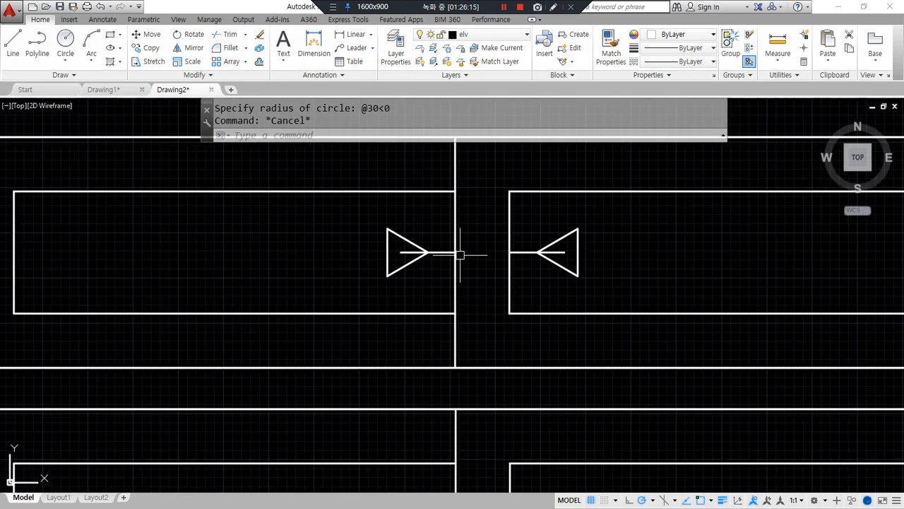
pyautogui.click(516, 252)
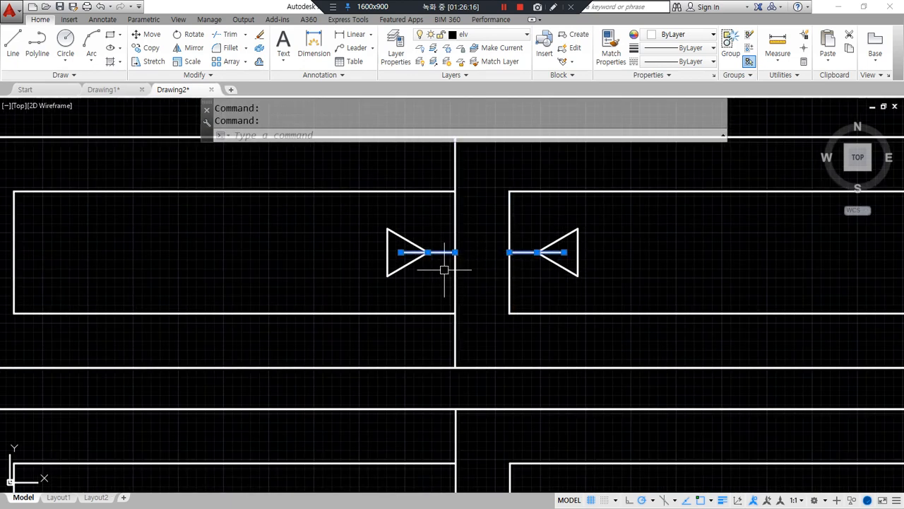
pyautogui.write('e')
pyautogui.press('Return')
# Mirror the transom's right-half sashes with their arrow triangles about the window's vertical centre, keeping the originals
pyautogui.scroll(-3, 443, 270)
pyautogui.write('MI')
pyautogui.press('Return')
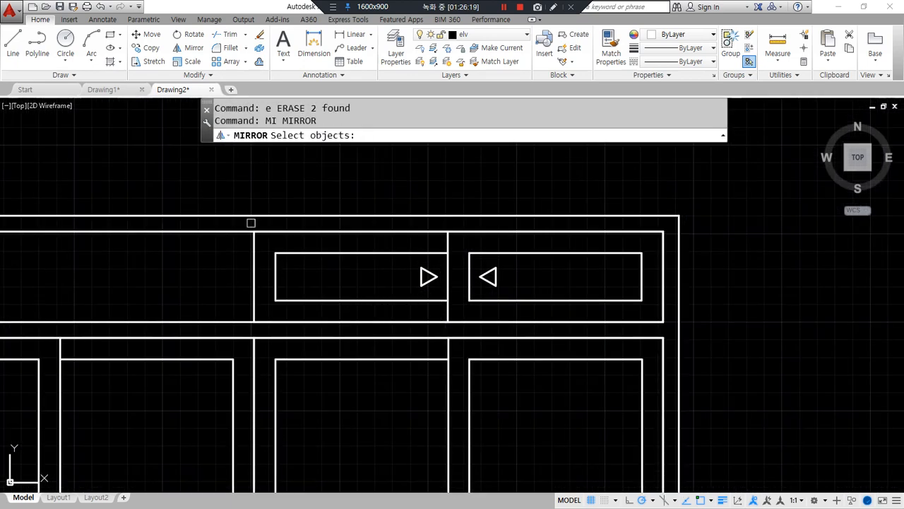
pyautogui.click(228, 192)
pyautogui.click(670, 327)
pyautogui.press('Return')
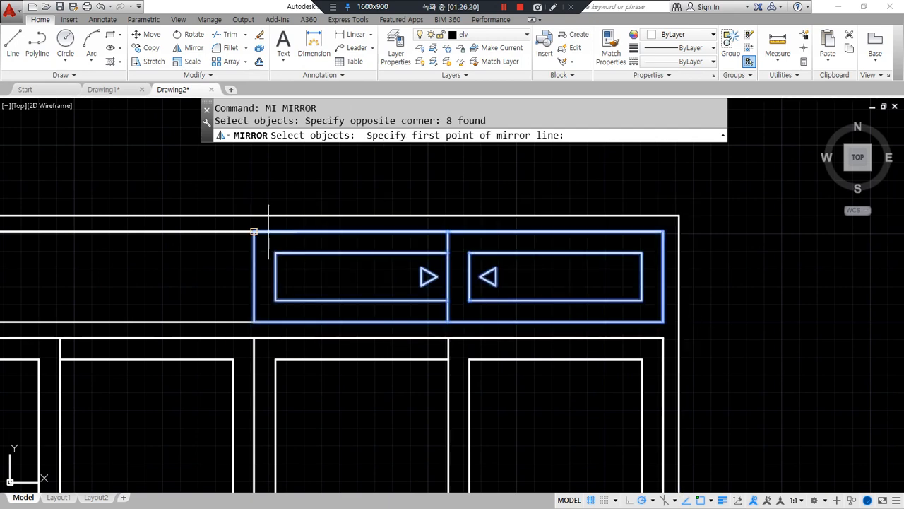
pyautogui.click(254, 232)
pyautogui.click(254, 322)
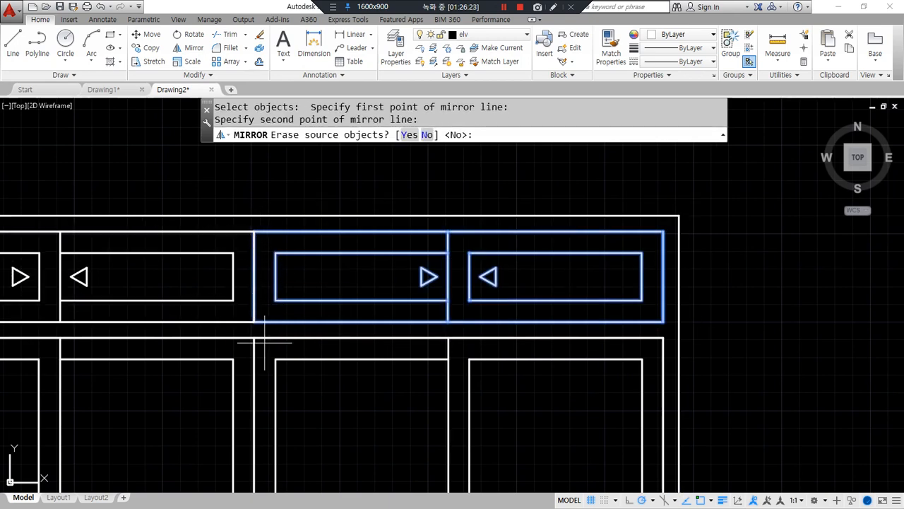
pyautogui.press('Return')
pyautogui.scroll(-3, 273, 347)
pyautogui.moveTo(307, 339)
pyautogui.mouseDown(button='middle')
pyautogui.moveTo(327, 210)
pyautogui.moveTo(325, 227)
pyautogui.mouseUp(button='middle')
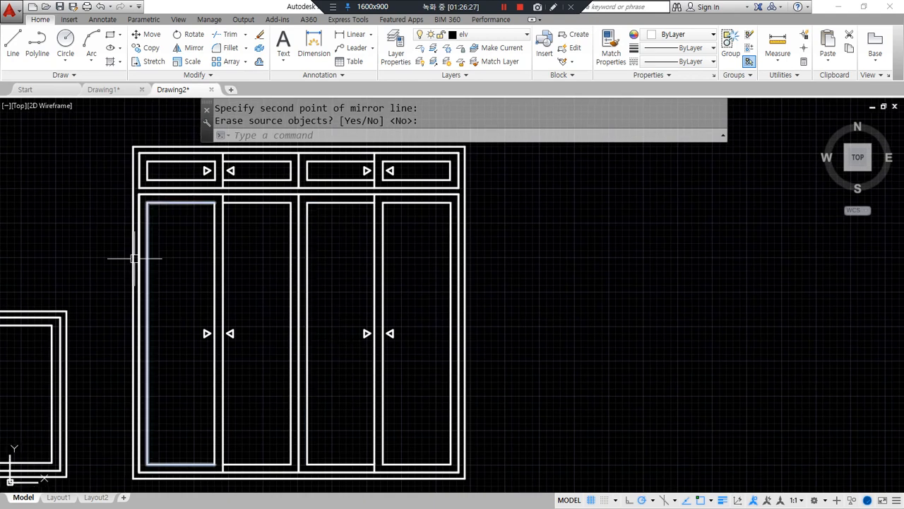
pyautogui.press('Escape')
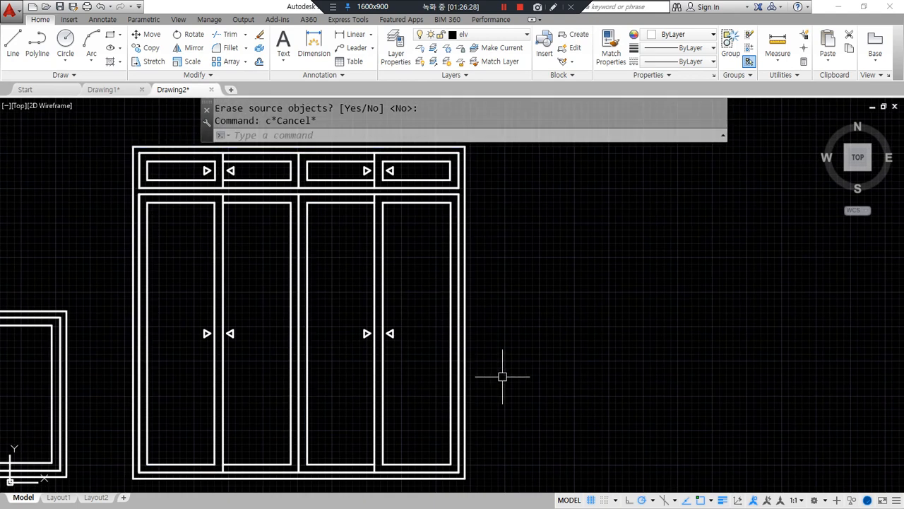
# Draw a 2400 by 2400 rectangle beside the finished transom window, with its lower edge near the same level
pyautogui.moveTo(556, 399); pyautogui.dragTo(551, 400, button='middle')
pyautogui.write('rec')
pyautogui.press('Return')
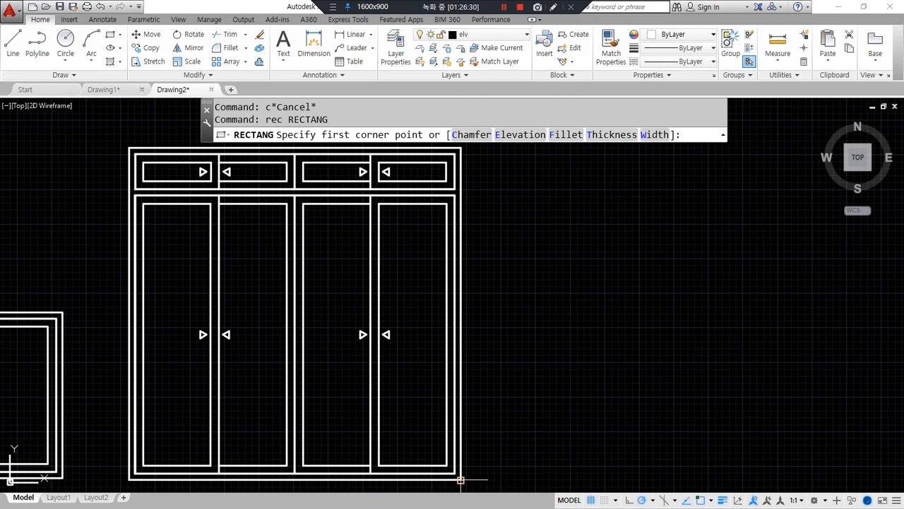
pyautogui.click(540, 469)
pyautogui.write('2400,240')
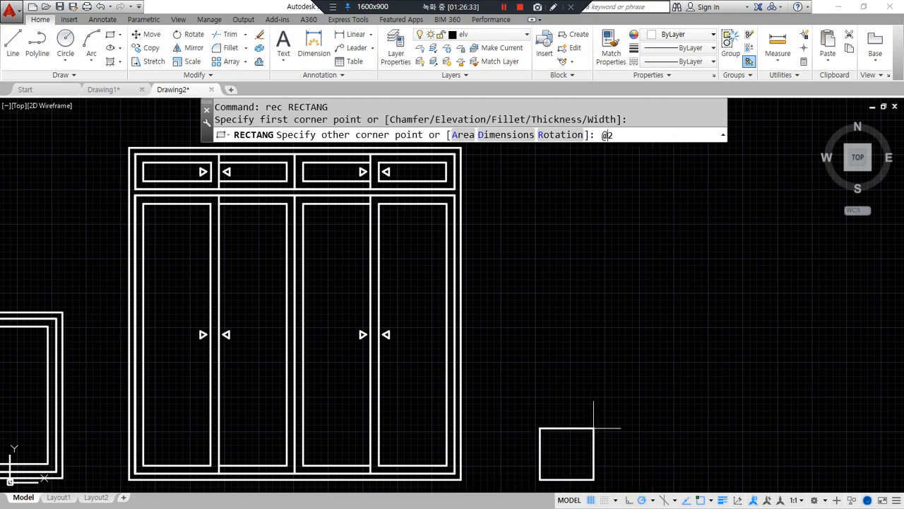
pyautogui.write('0')
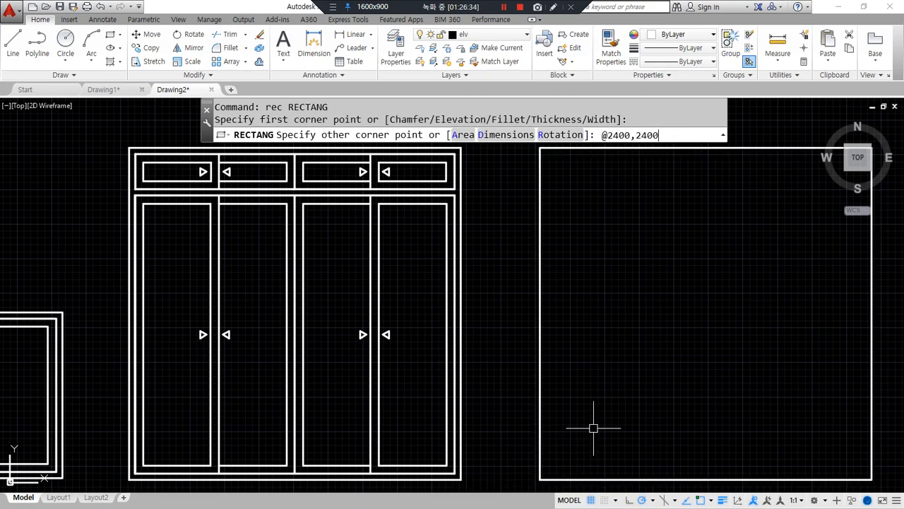
pyautogui.press('Return')
# Offset the new outer frame rectangle 45 inward
pyautogui.moveTo(527, 429)
pyautogui.mouseDown(button='middle')
pyautogui.moveTo(330, 400)
pyautogui.moveTo(283, 410)
pyautogui.mouseUp(button='middle')
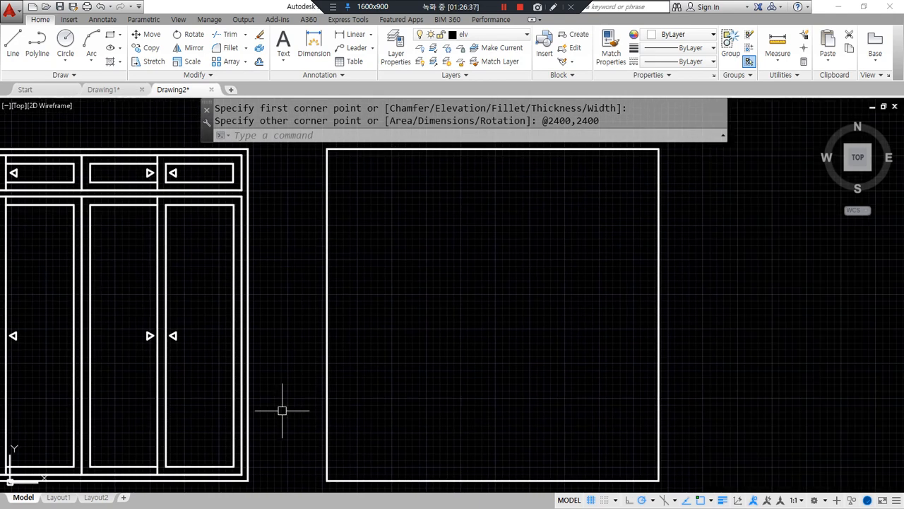
pyautogui.write('o')
pyautogui.press('Return')
pyautogui.write('45')
pyautogui.press('Return')
pyautogui.click(408, 149)
pyautogui.click(409, 229)
pyautogui.press('Return')
# Draw a rectangle over the right half of the inner frame, from its upper-right corner to the midpoint of its lower edge
pyautogui.write('rec')
pyautogui.press('Return')
pyautogui.click(652, 157)
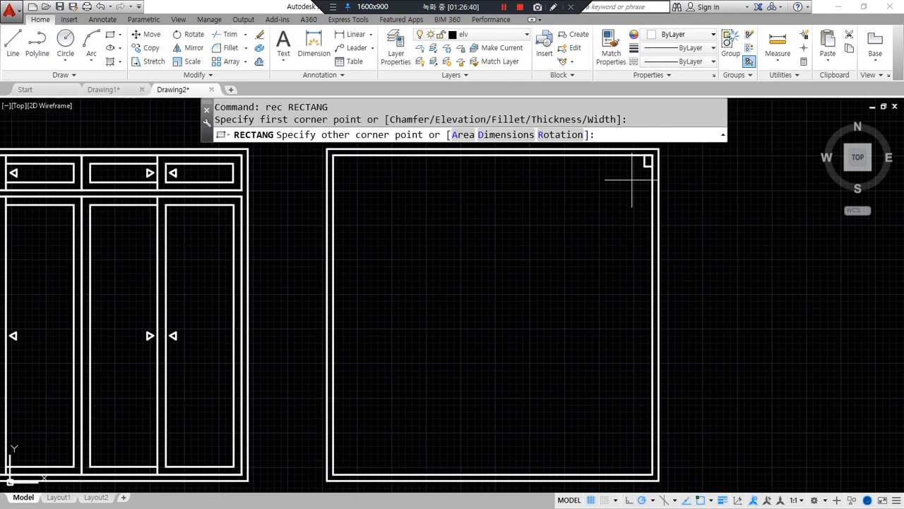
pyautogui.click(493, 472)
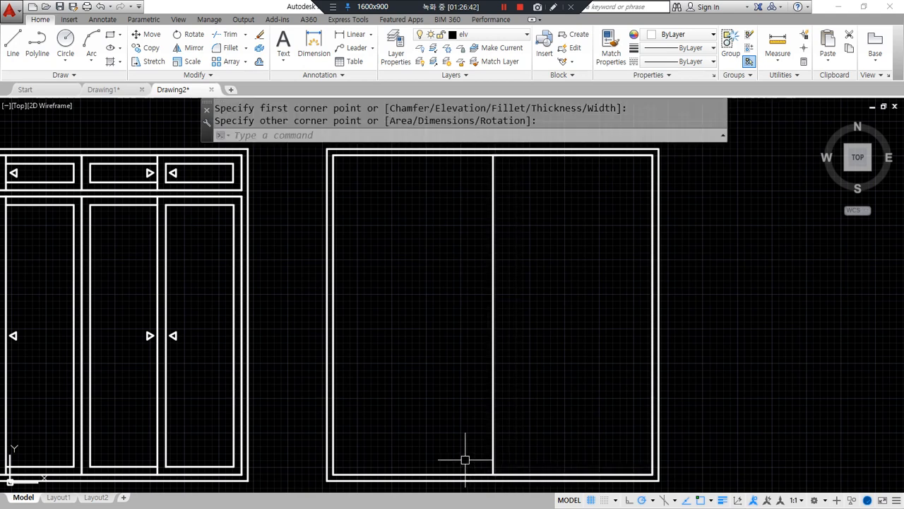
# Offset the right-half rectangle 60 inward to form the sash's inner edge
pyautogui.write('o')
pyautogui.press('Return')
pyautogui.write('60')
pyautogui.press('Return')
pyautogui.click(493, 327)
pyautogui.click(572, 296)
pyautogui.press('Return')
# Draw a vertical centre line through the right half, from the frame's upper edge to its lower edge
pyautogui.write('l')
pyautogui.press('Return')
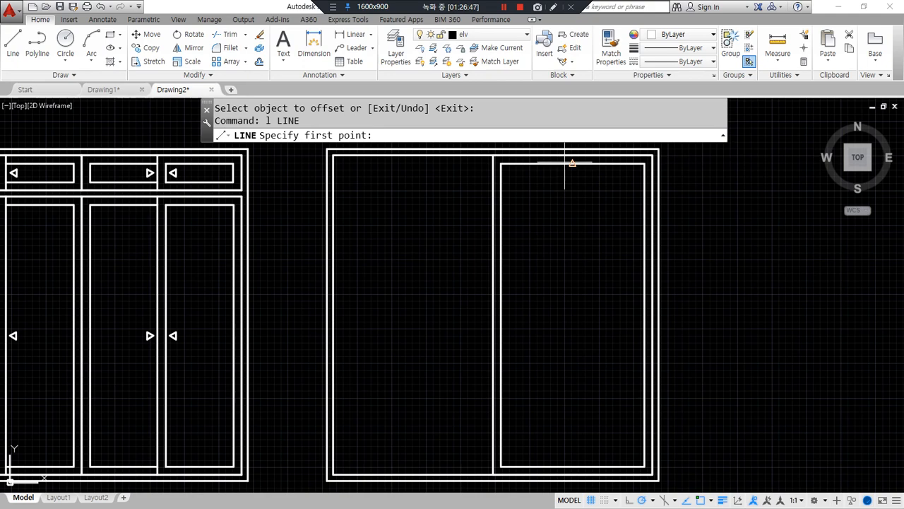
pyautogui.click(572, 163)
pyautogui.click(572, 476)
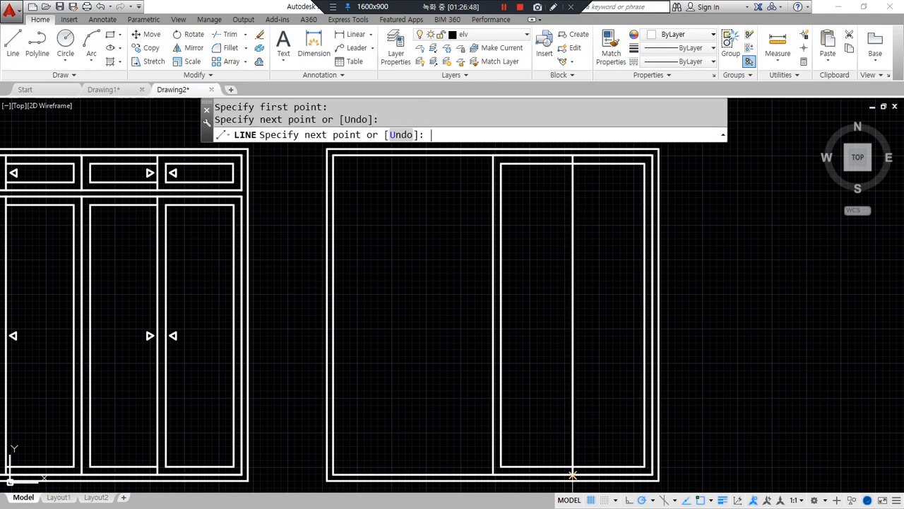
pyautogui.press('Return')
# Offset the right half's vertical centre line 30 to both sides
pyautogui.scroll(5, 572, 475)
pyautogui.write('o')
pyautogui.press('Return')
pyautogui.write('30')
pyautogui.press('Return')
pyautogui.click(564, 403)
pyautogui.click(626, 395)
pyautogui.click(563, 403)
pyautogui.click(518, 411)
pyautogui.press('Return')
pyautogui.press('Return')
# Erase the original vertical centre line between the two offset lines
pyautogui.write('e')
pyautogui.press('Escape')
pyautogui.write('e')
pyautogui.press('Return')
pyautogui.click(562, 412)
pyautogui.press('Return')
# Trim the right stile line's ends and the inner sash segments between the two stile lines at both ends of the right half
pyautogui.write('tr')
pyautogui.press('Return')
pyautogui.press('Return')
pyautogui.click(581, 454)
pyautogui.click(561, 431)
pyautogui.click(561, 443)
pyautogui.scroll(-3, 565, 354)
pyautogui.scroll(5, 488, 339)
pyautogui.click(512, 354)
pyautogui.click(486, 366)
pyautogui.scroll(-4, 489, 377)
pyautogui.moveTo(488, 377); pyautogui.dragTo(482, 274, button='middle')
pyautogui.moveTo(469, 456); pyautogui.dragTo(466, 339, button='middle')
pyautogui.press('space')
# Draw a 60-long horizontal guide line to the right from the midpoint of the right stile line
pyautogui.write('l')
pyautogui.press('space')
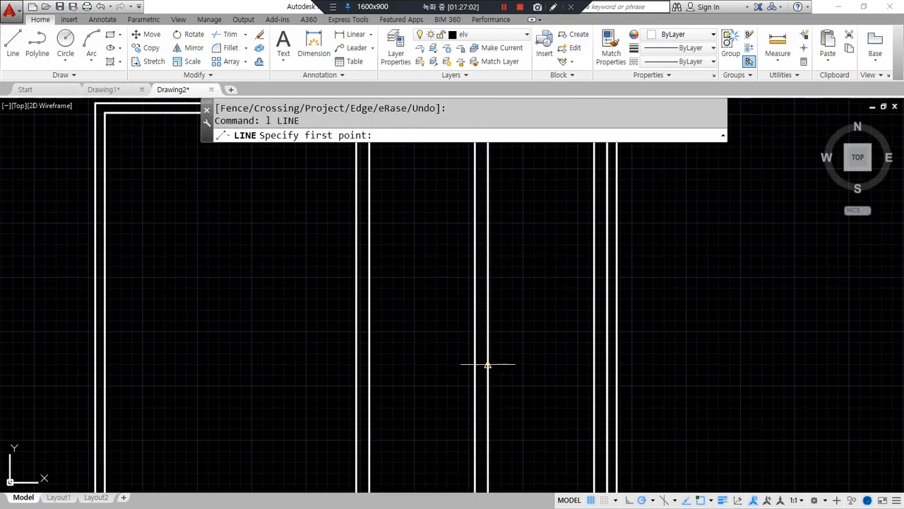
pyautogui.click(487, 365)
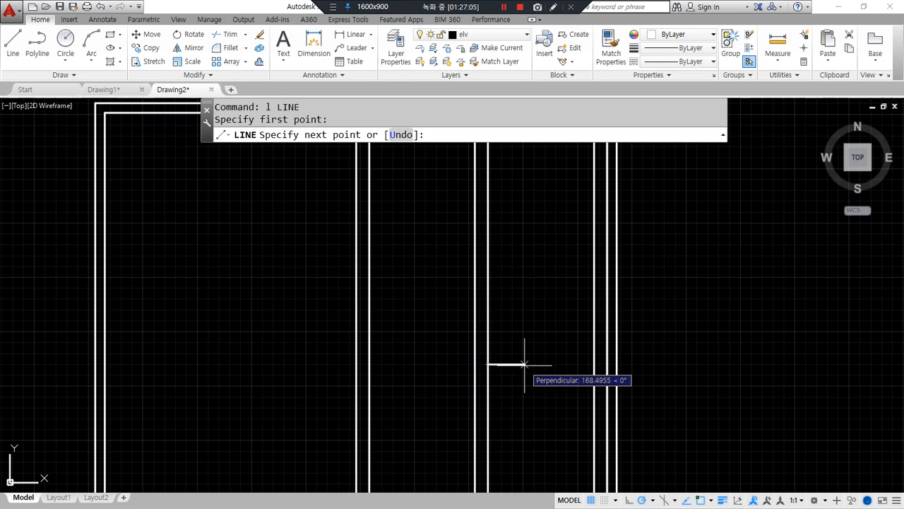
pyautogui.write('60')
pyautogui.press('space')
pyautogui.scroll(6, 454, 393)
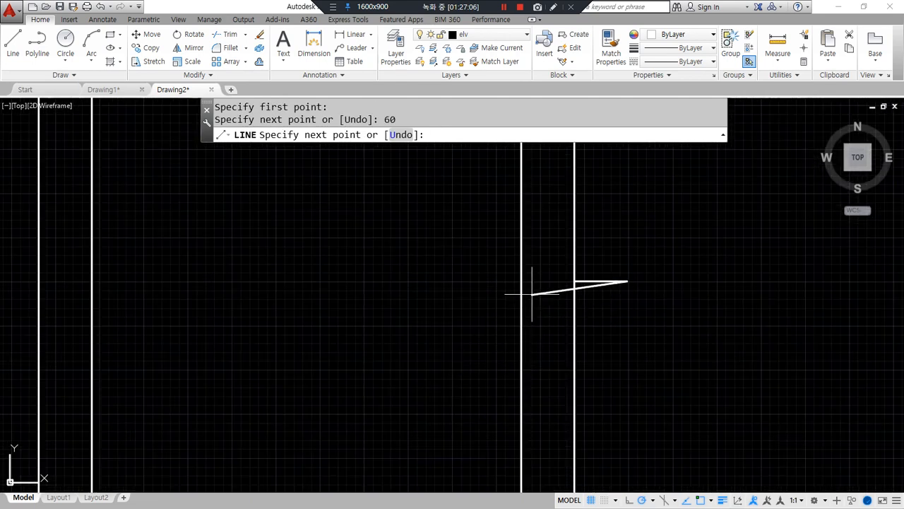
pyautogui.press('space')
# Draw a 60-long horizontal guide line to the left from the left stile line, level with the right guide line
pyautogui.press('space')
pyautogui.click(521, 281)
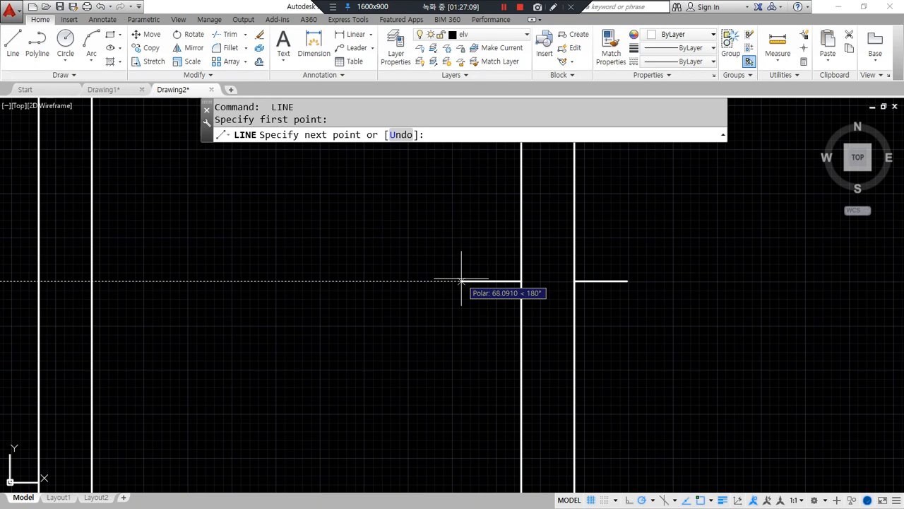
pyautogui.write('60')
pyautogui.press('space')
pyautogui.press('space')
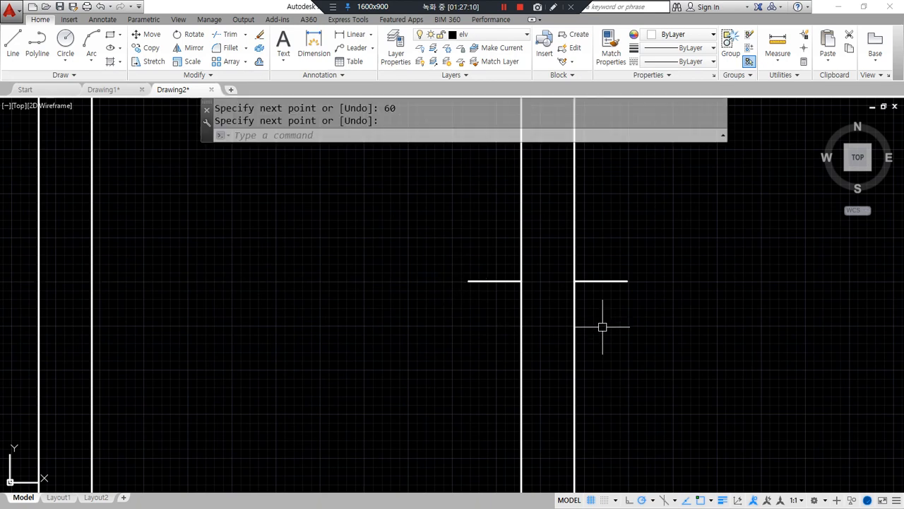
pyautogui.write('pol')
pyautogui.press('space')
pyautogui.press('space')
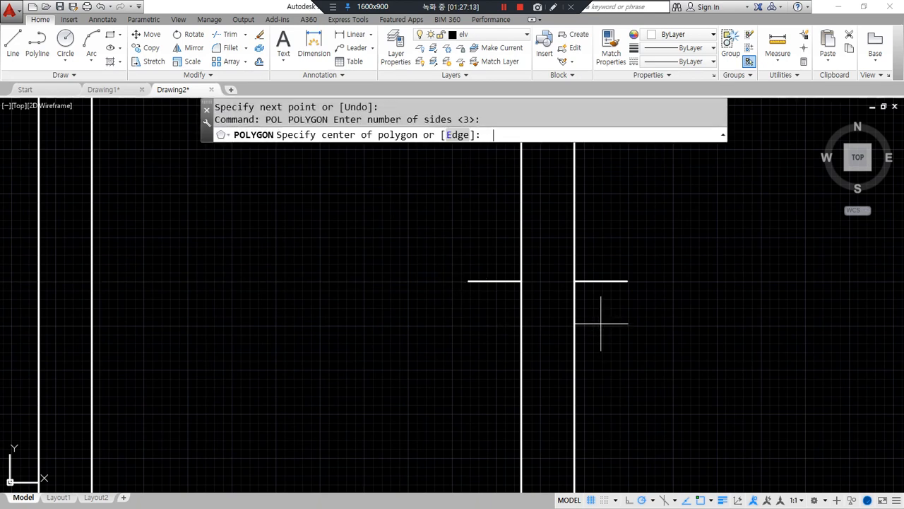
pyautogui.click(626, 280)
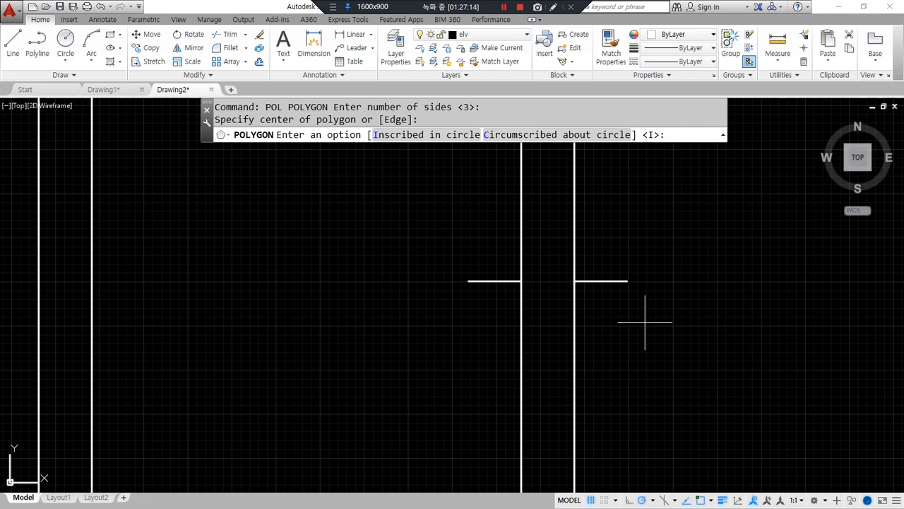
pyautogui.press('space')
pyautogui.write('@')
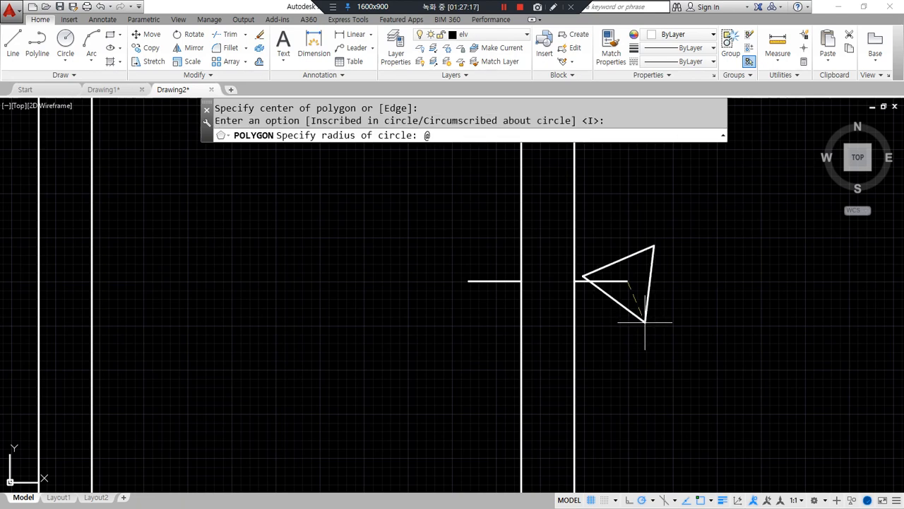
pyautogui.write('30<180')
pyautogui.press('space')
pyautogui.press('space')
pyautogui.press('space')
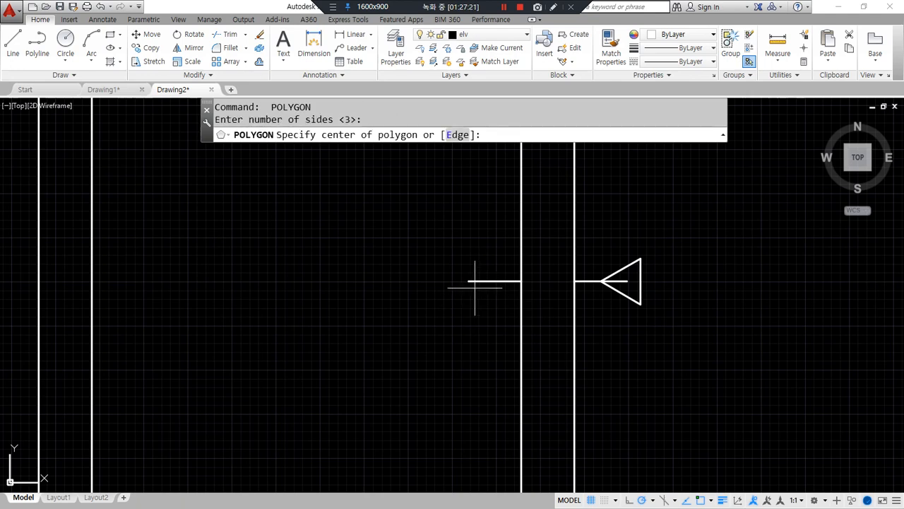
pyautogui.click(473, 283)
pyautogui.press('space')
pyautogui.write('@30<0')
pyautogui.press('space')
pyautogui.press('Escape')
# Erase the two horizontal guide lines running through the new window's arrow triangles
pyautogui.click(475, 281)
pyautogui.click(589, 281)
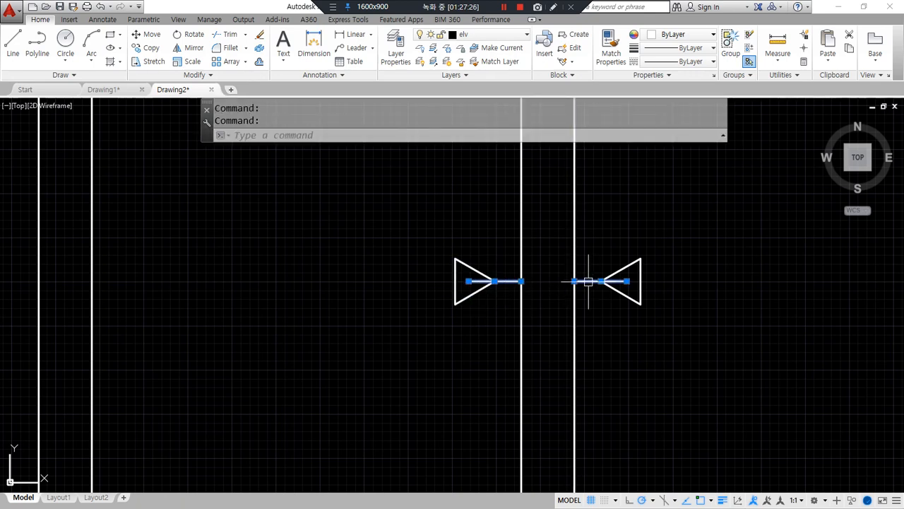
pyautogui.write('e')
pyautogui.press('space')
pyautogui.scroll(-10, 582, 339)
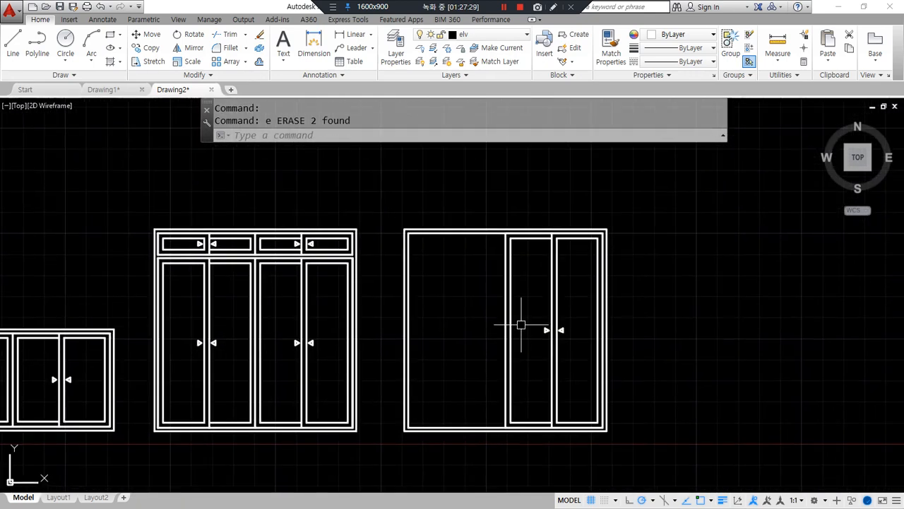
# Mirror the right-half sashes with their arrow triangles about the new window's vertical centre, keeping the originals
pyautogui.write('mi')
pyautogui.press('space')
pyautogui.click(493, 202)
pyautogui.click(638, 446)
pyautogui.press('space')
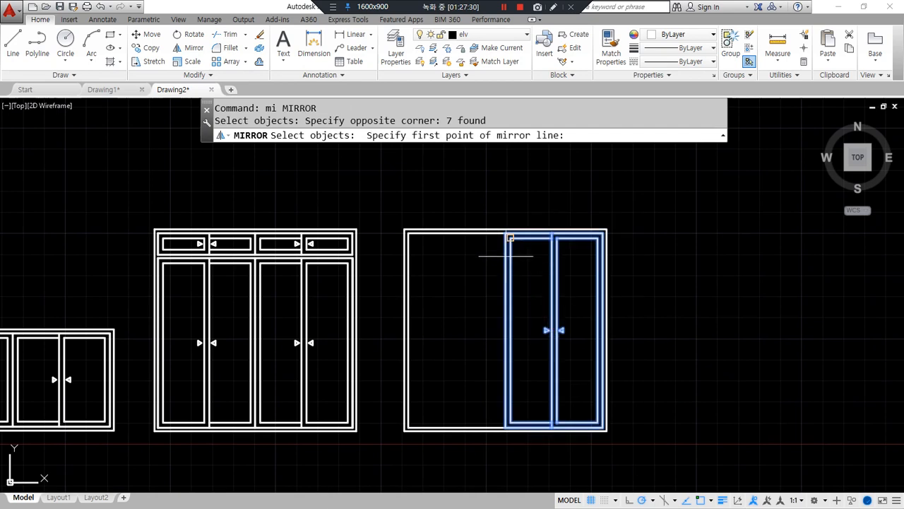
pyautogui.click(506, 233)
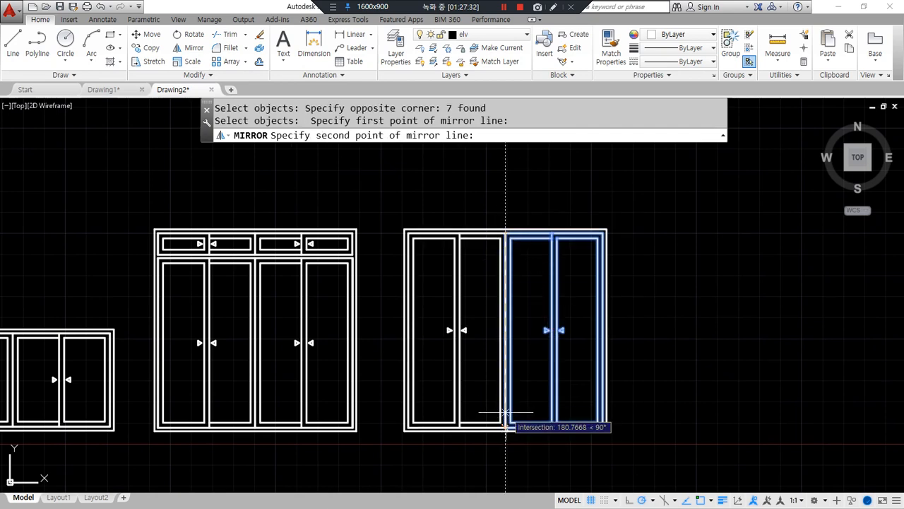
pyautogui.click(506, 414)
pyautogui.press('Return')
pyautogui.scroll(3, 367, 373)
pyautogui.moveTo(370, 375); pyautogui.dragTo(422, 399, button='middle')
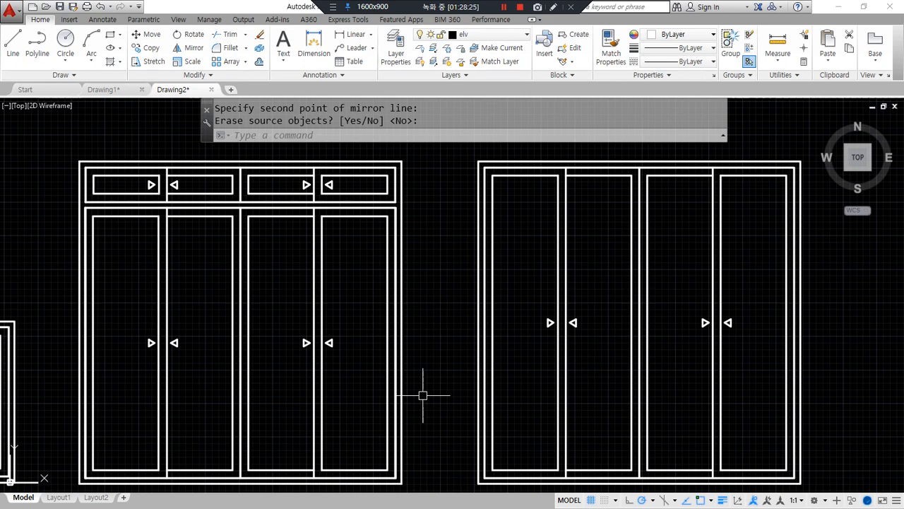
pyautogui.scroll(5, 384, 145)
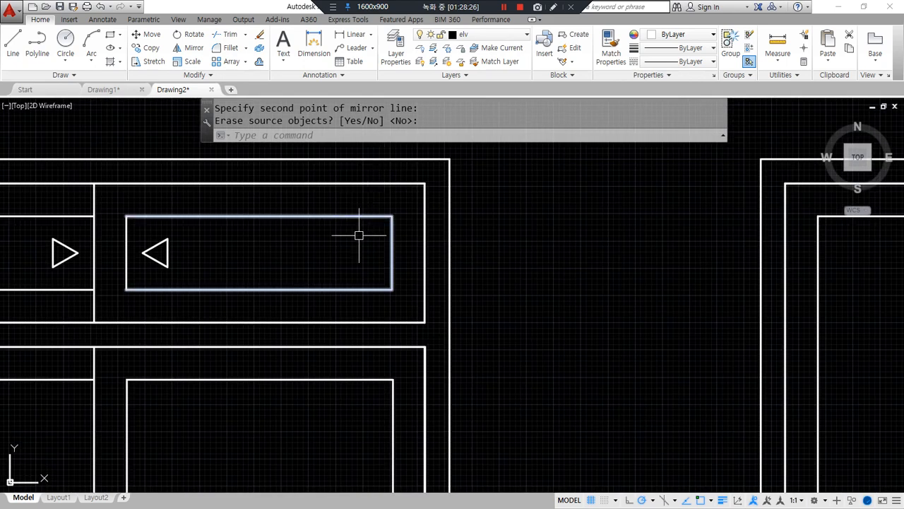
pyautogui.moveTo(473, 363); pyautogui.dragTo(618, 378, button='middle')
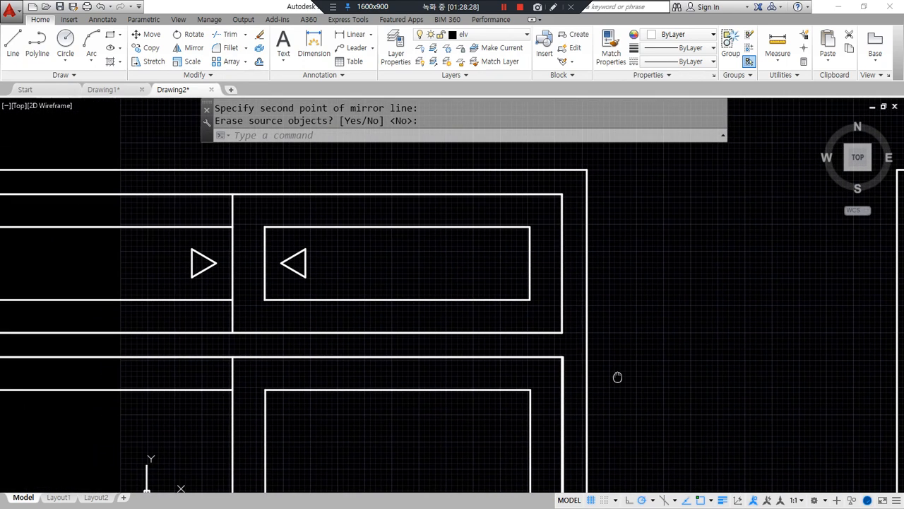
pyautogui.scroll(-2, 617, 378)
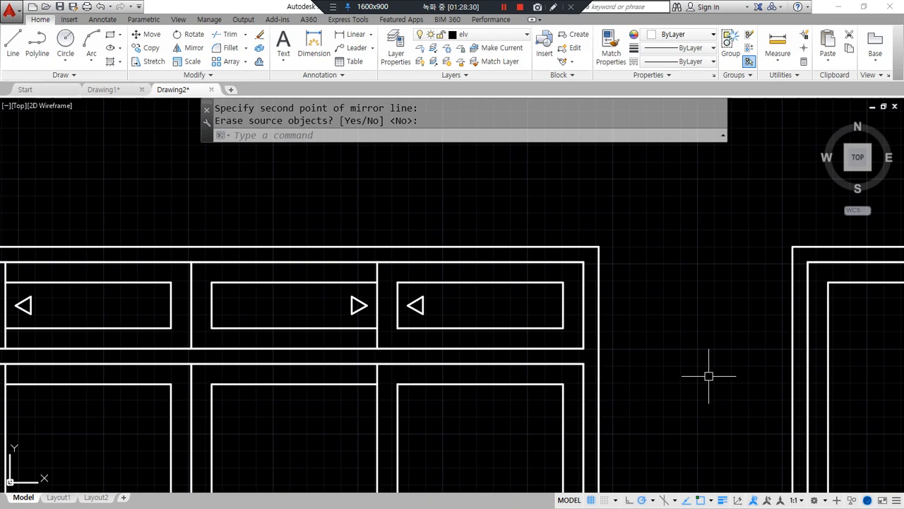